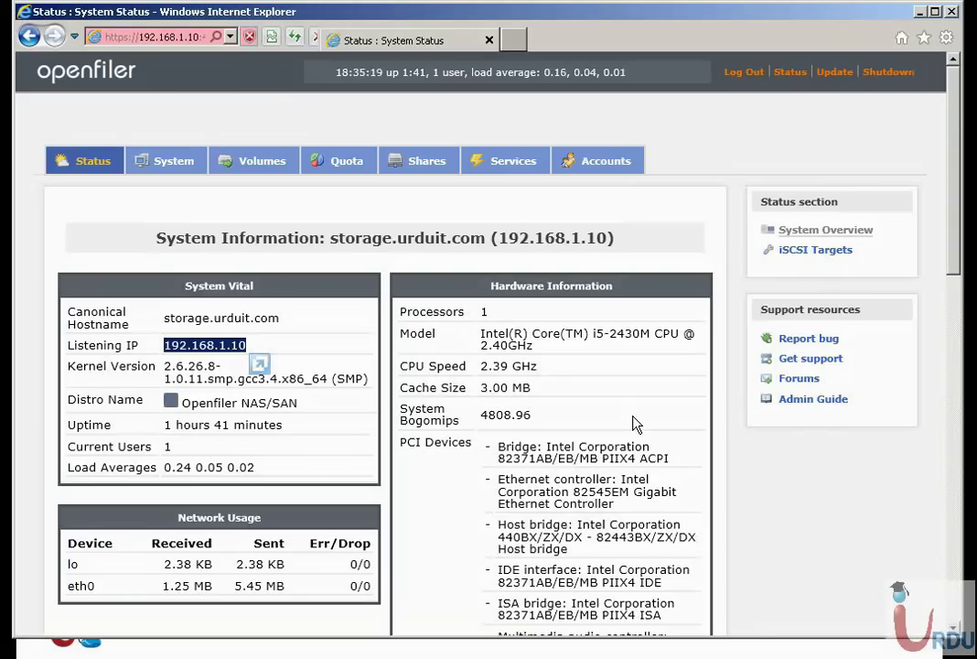
Step: Review the volumes in volume group volumegroup1, including their sizes, file system types and free space
left_click(280, 168)
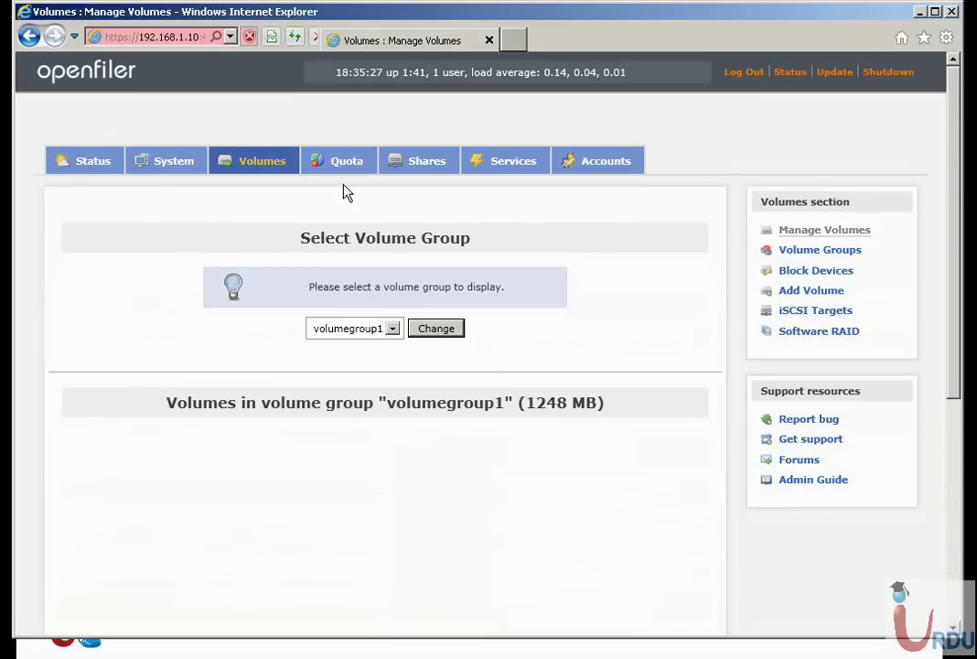
left_click(392, 329)
left_click(391, 334)
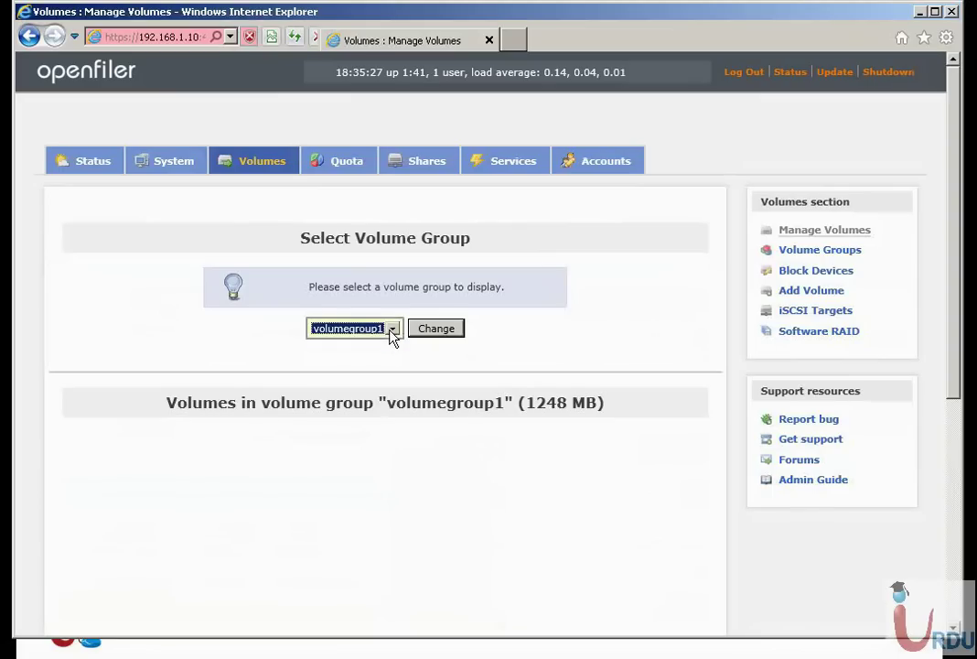
triple_click(573, 408)
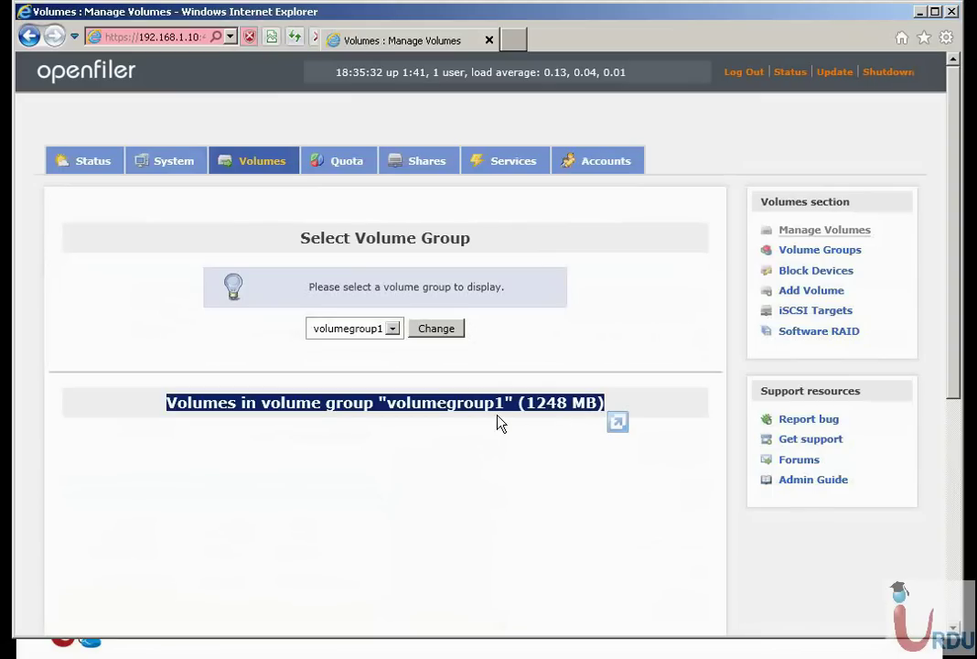
left_click_drag(957, 398, 969, 576)
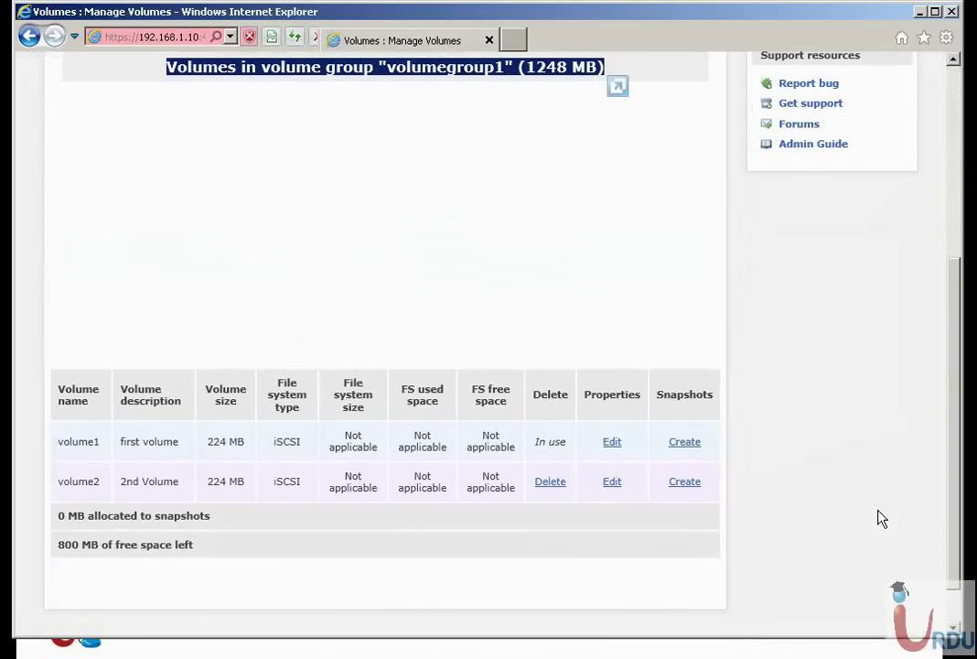
left_click(960, 84)
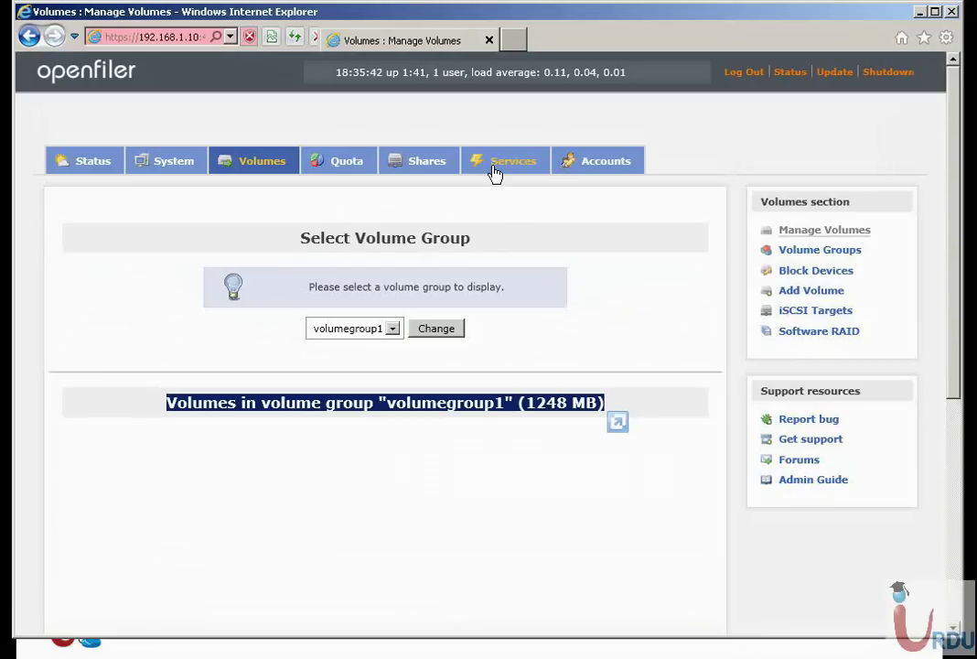
Step: Check the status of the iSCSI target server in the list of managed services
left_click(349, 167)
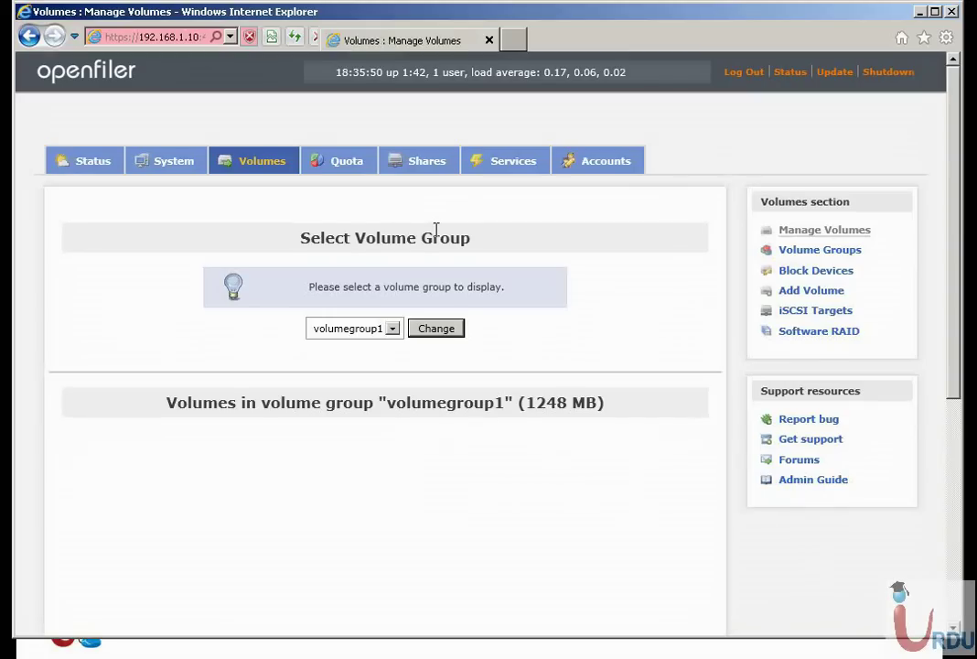
left_click(530, 166)
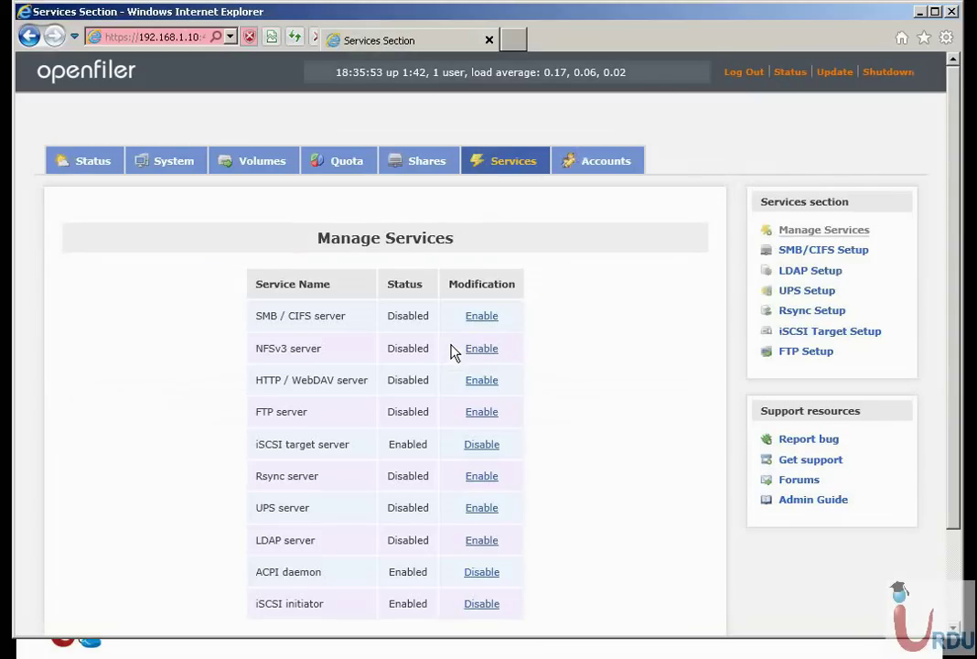
triple_click(322, 446)
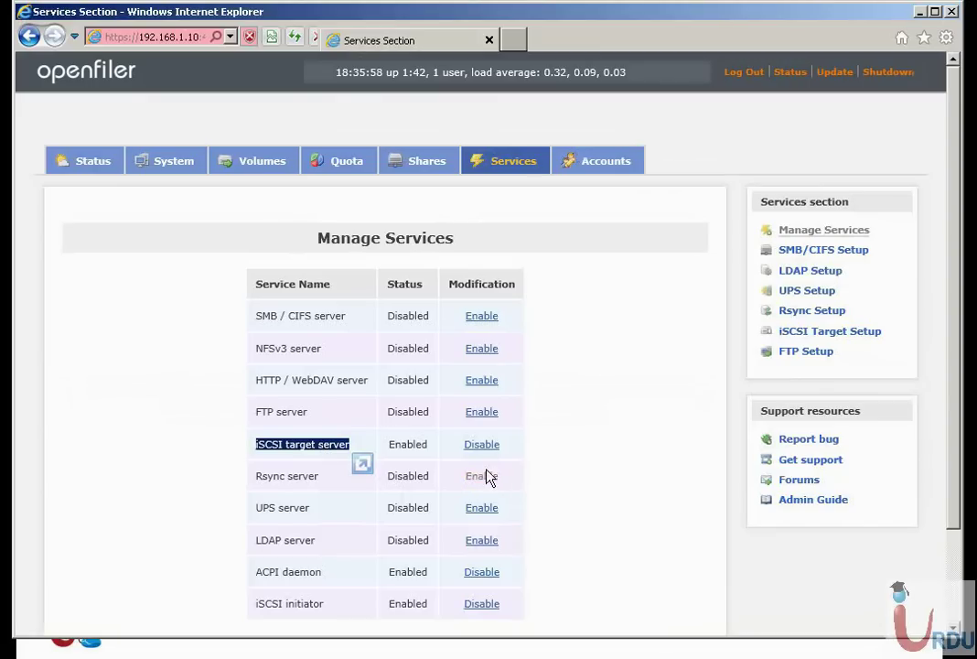
Step: Open the iSCSI targets of the volumes section and review the existing target's configuration attributes
left_click(255, 168)
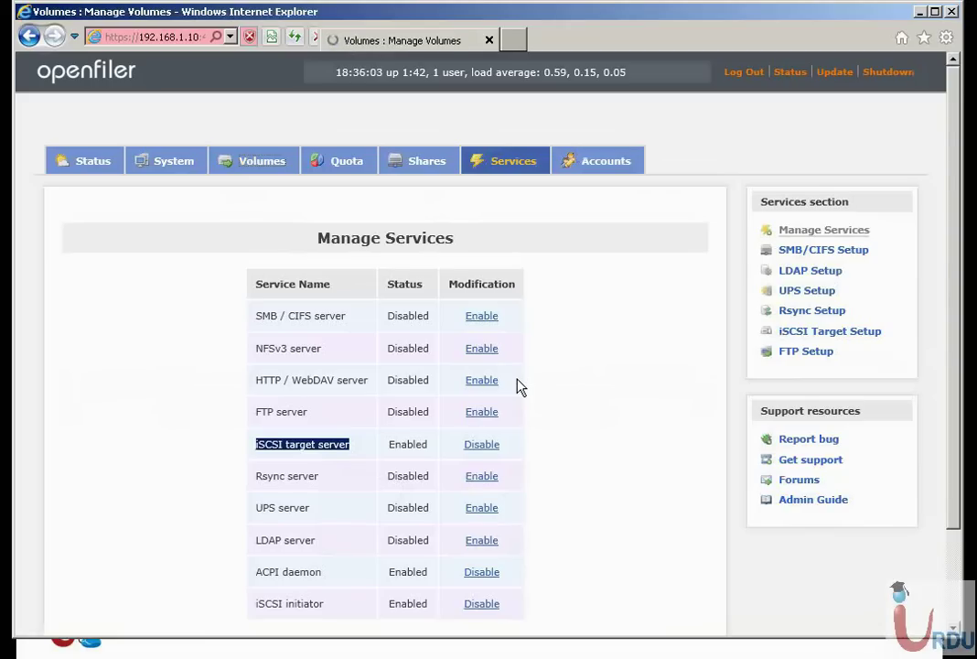
scroll(927, 262, "down", 1)
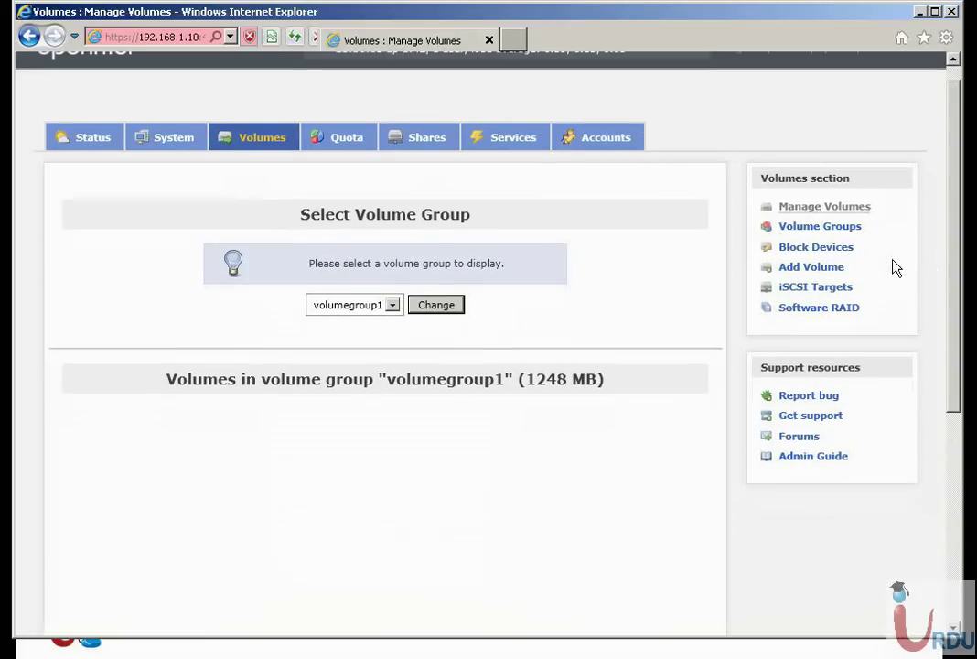
left_click(833, 294)
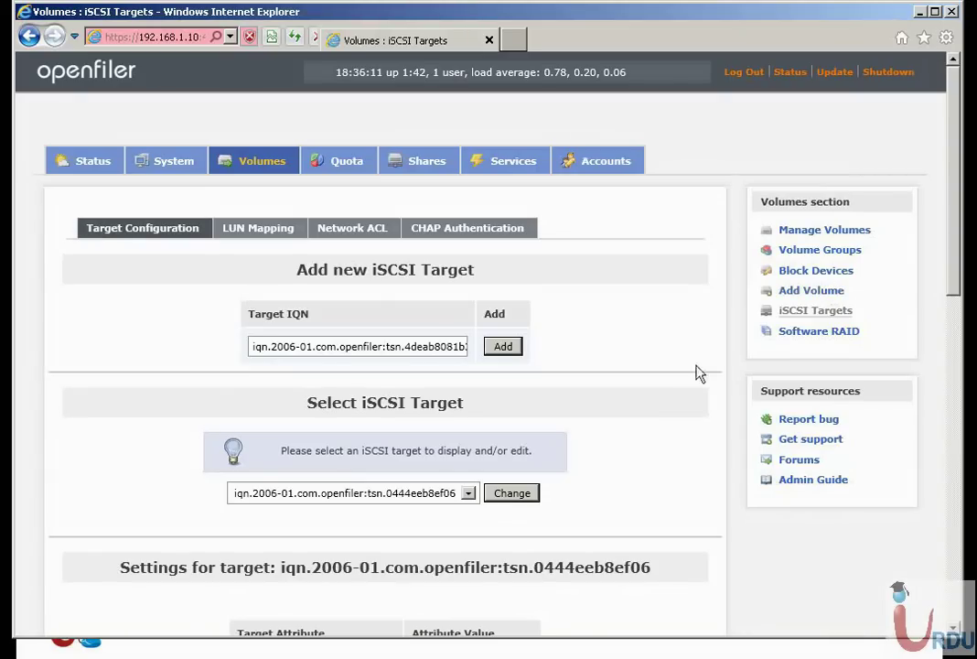
left_click_drag(955, 282, 968, 596)
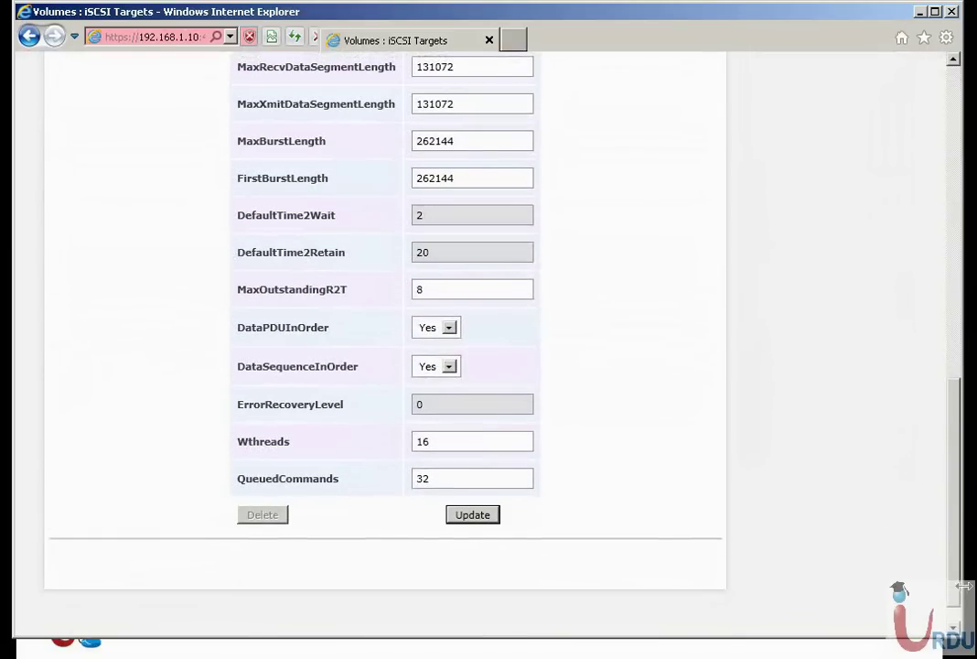
left_click_drag(968, 595, 942, 273)
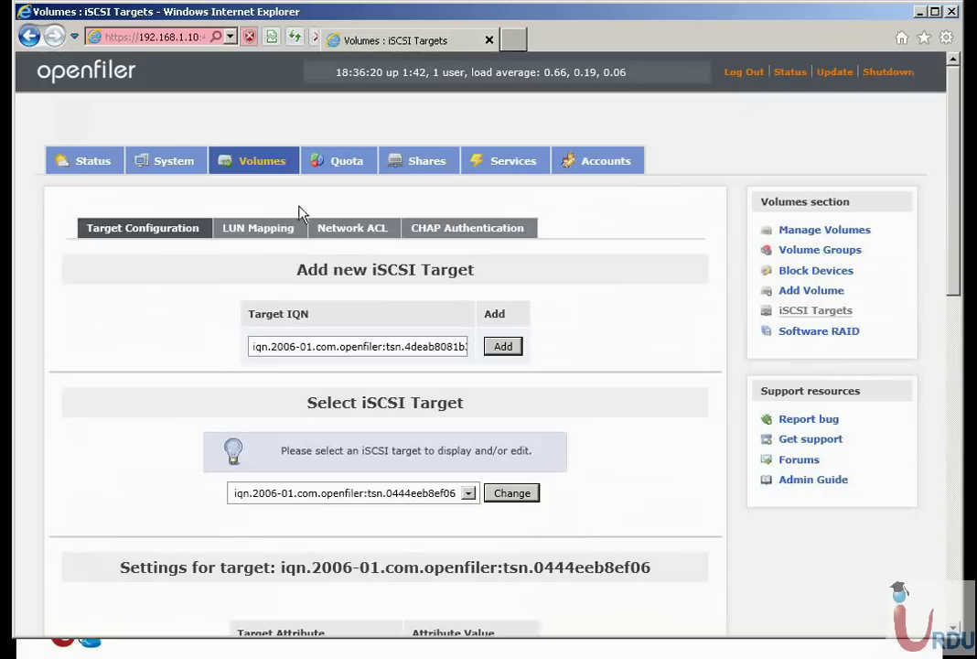
Step: Examine the target's LUN mapping for volume1 and the transfer mode options offered for volume2
left_click(268, 233)
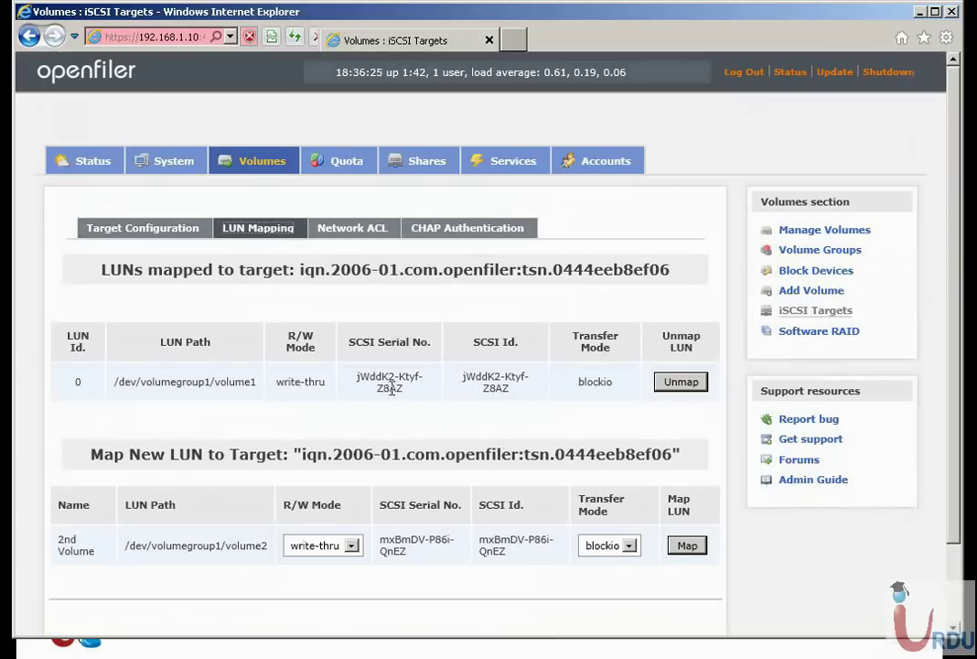
double_click(595, 381)
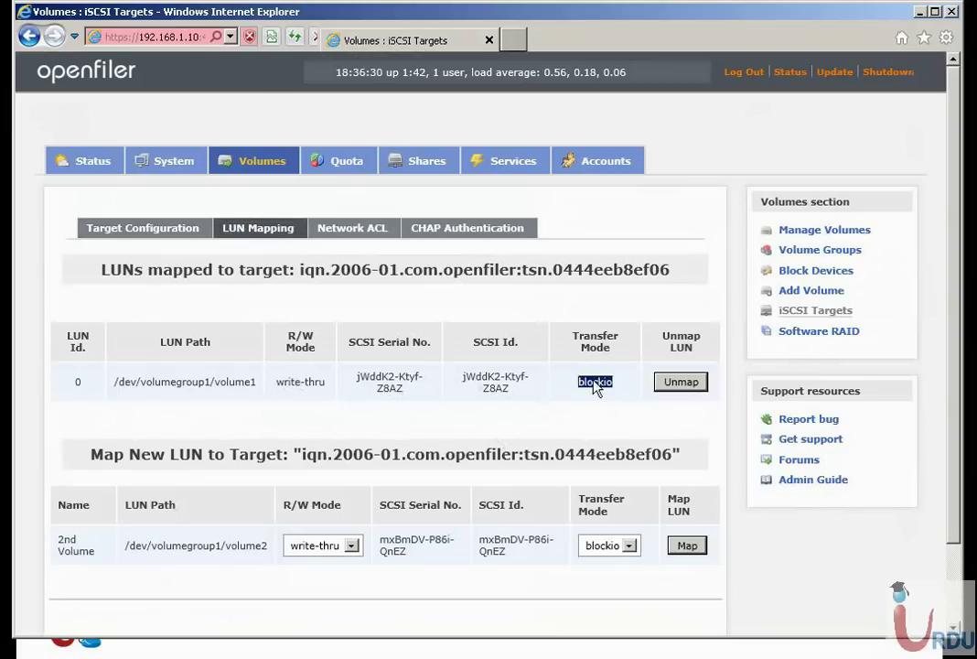
left_click(630, 545)
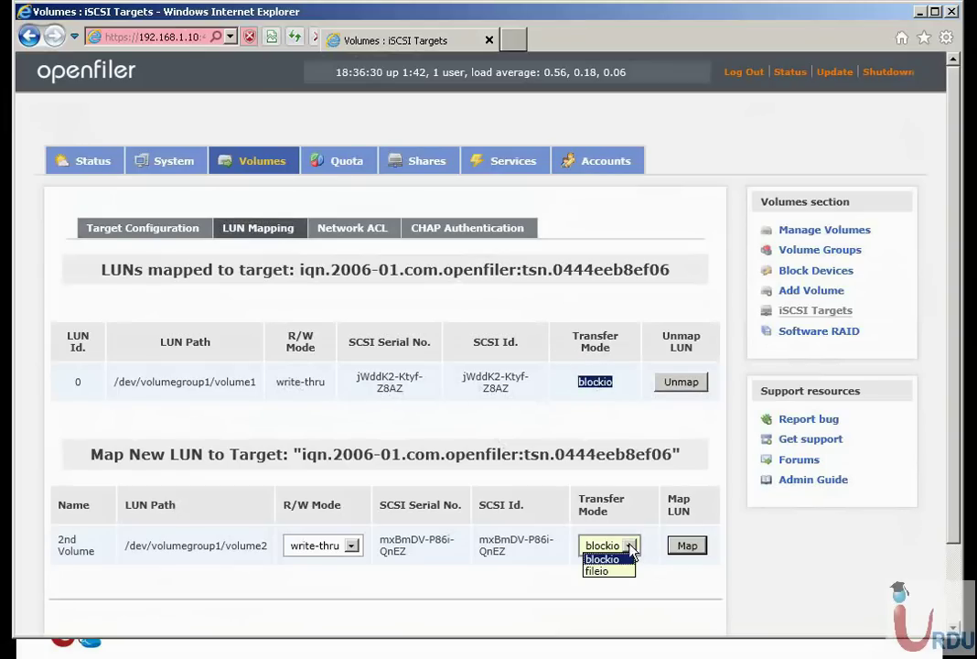
left_click(631, 548)
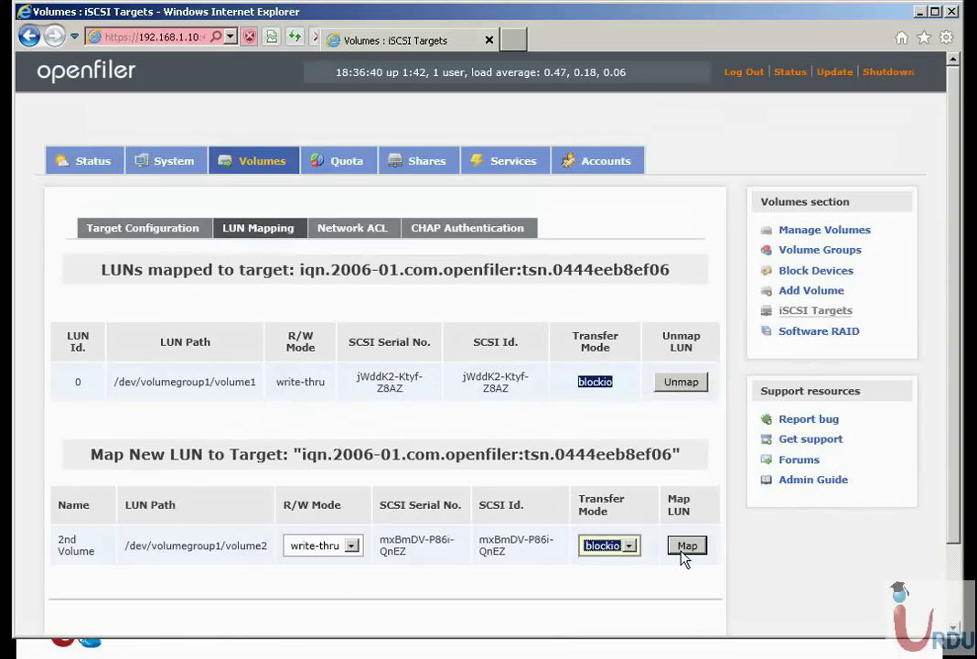
Step: Review the iSCSI target's network ACL and CHAP authentication settings, and return to the system status overview
left_click(165, 236)
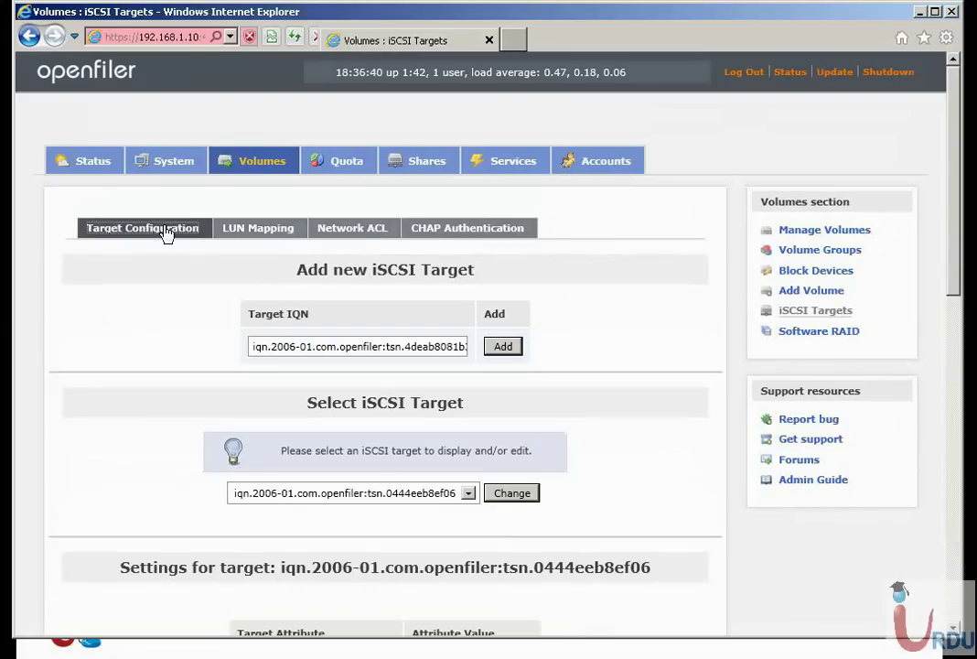
left_click(365, 235)
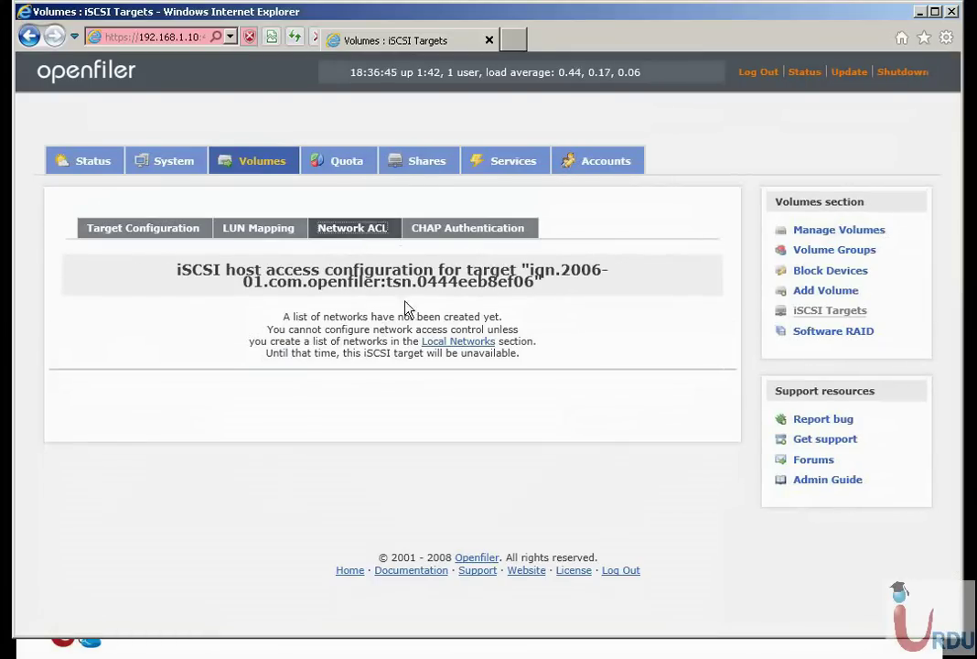
left_click(436, 236)
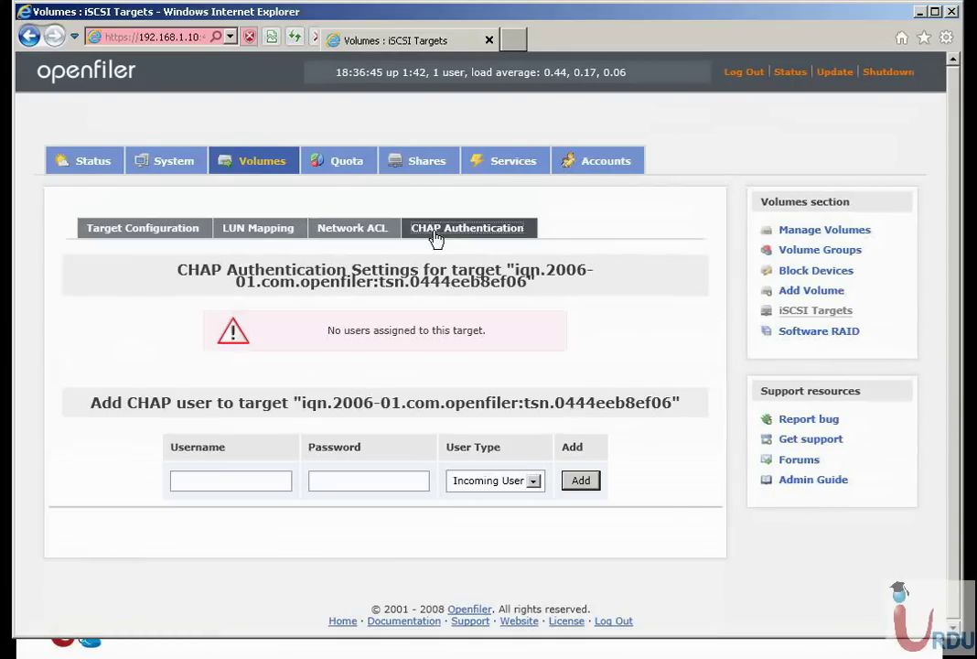
left_click(81, 163)
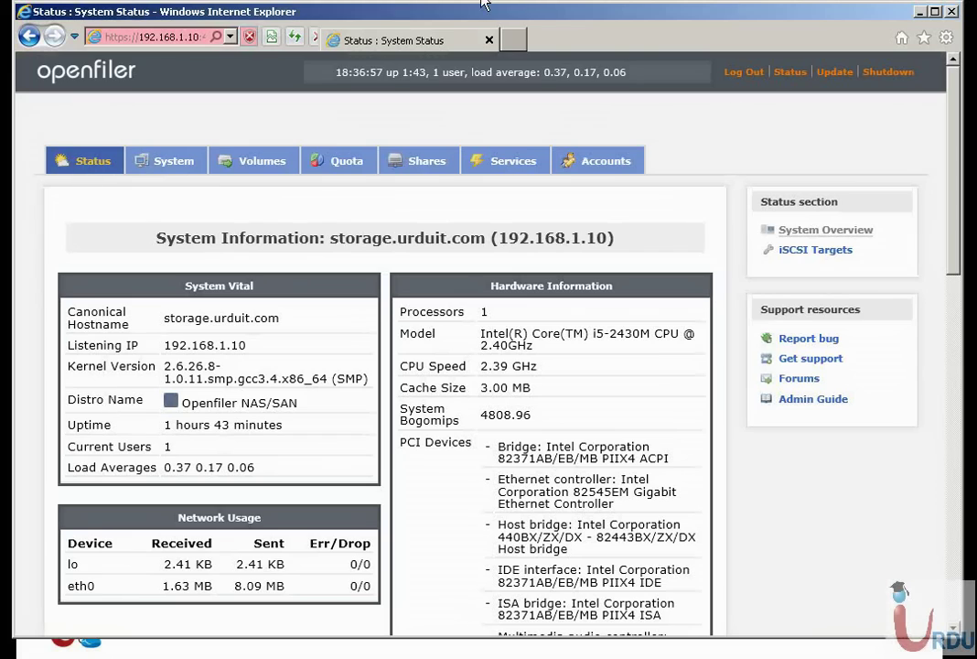
Step: Switch to the server1 remote desktop session and close its Internet Explorer window
left_click_drag(963, 229, 975, 558)
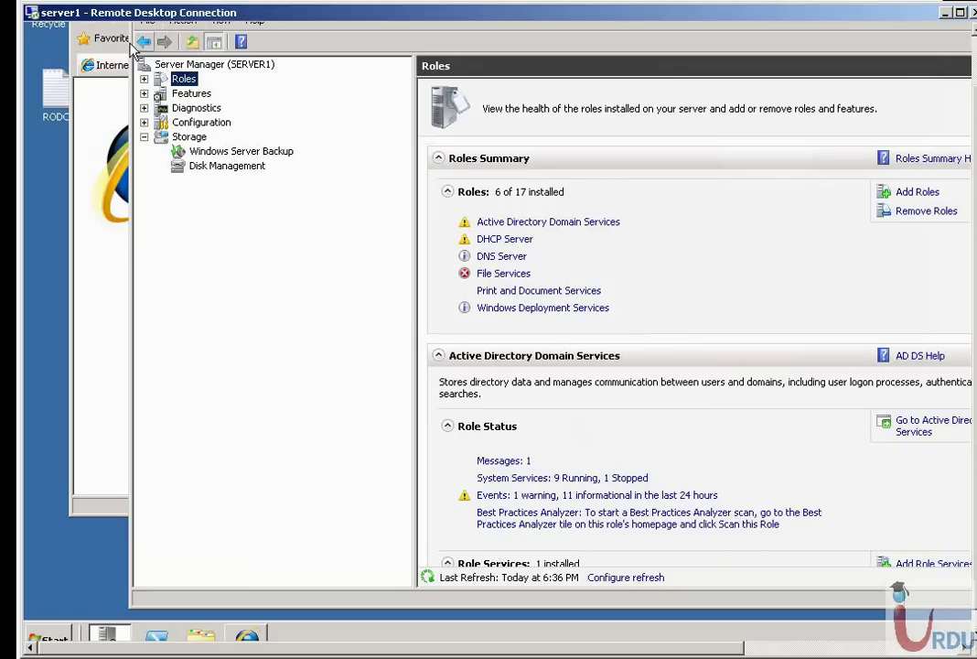
left_click(105, 151)
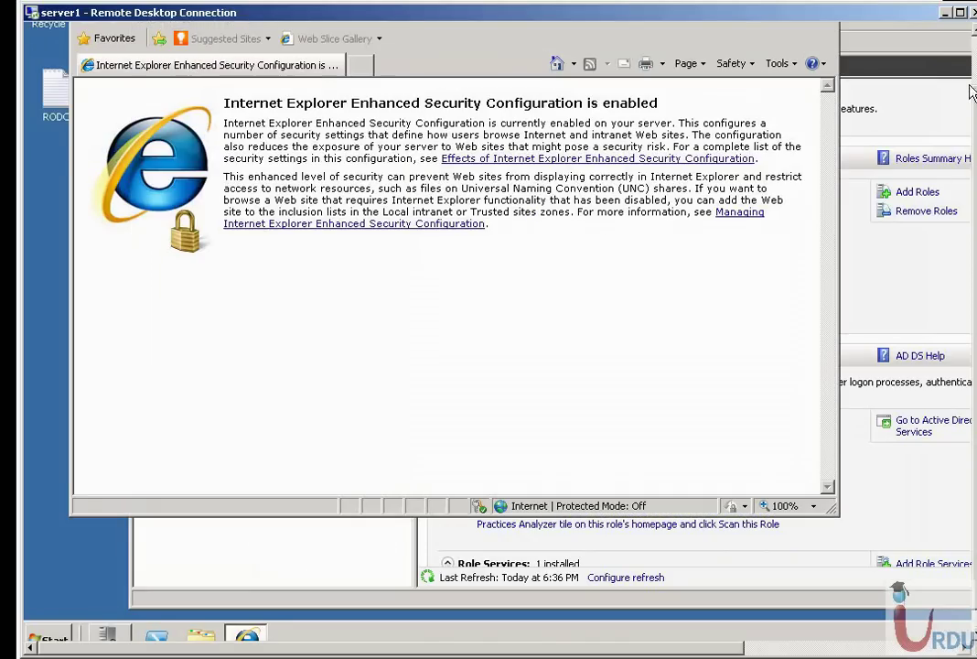
left_click_drag(975, 123, 974, 73)
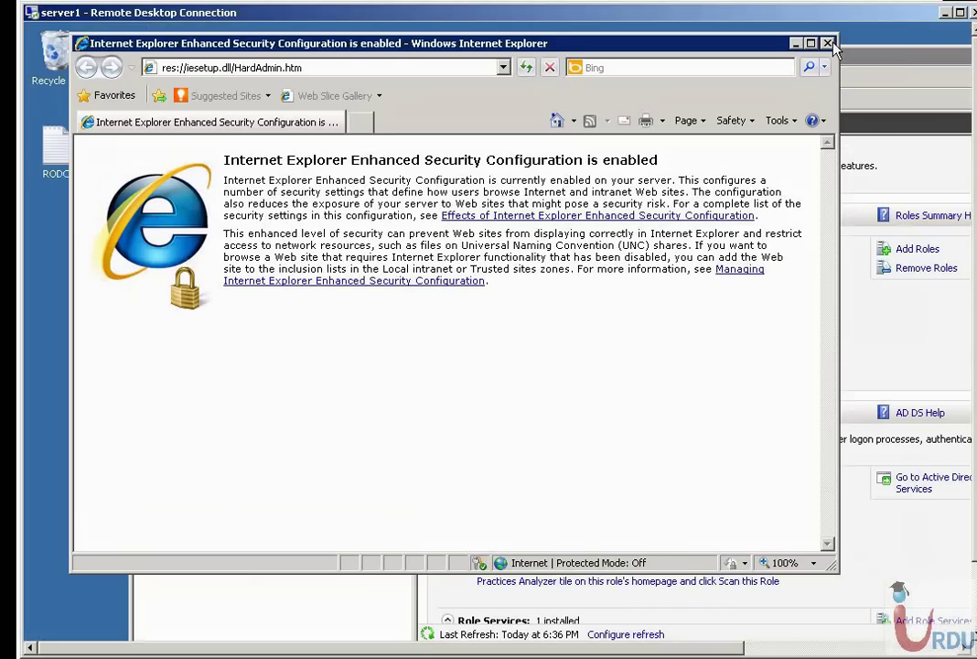
key("alt+F4")
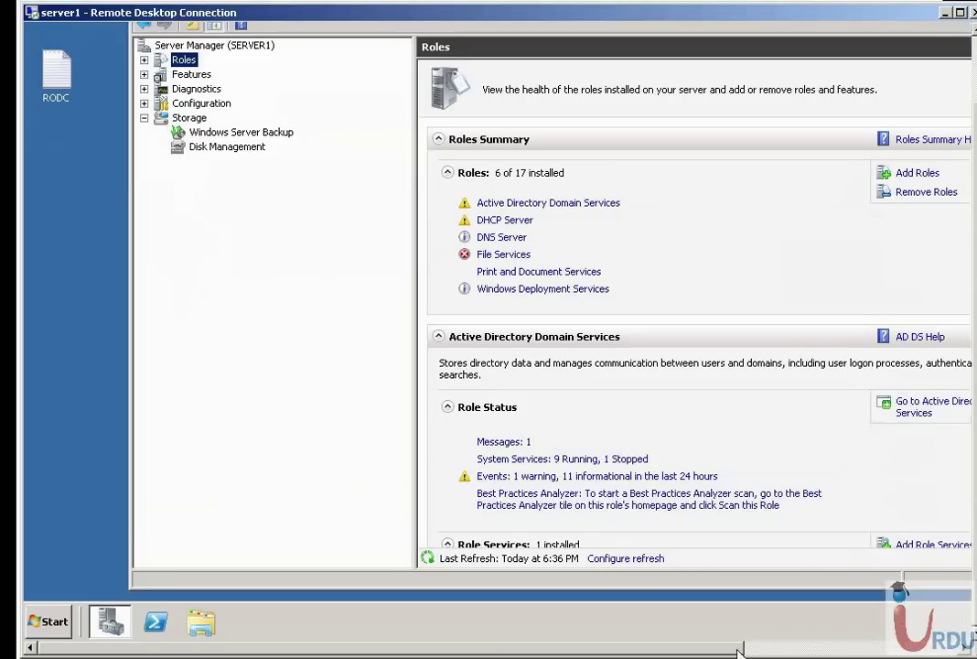
Step: Open the iSCSI Initiator properties from Control Panel on server1
left_click(973, 578)
left_click(59, 622)
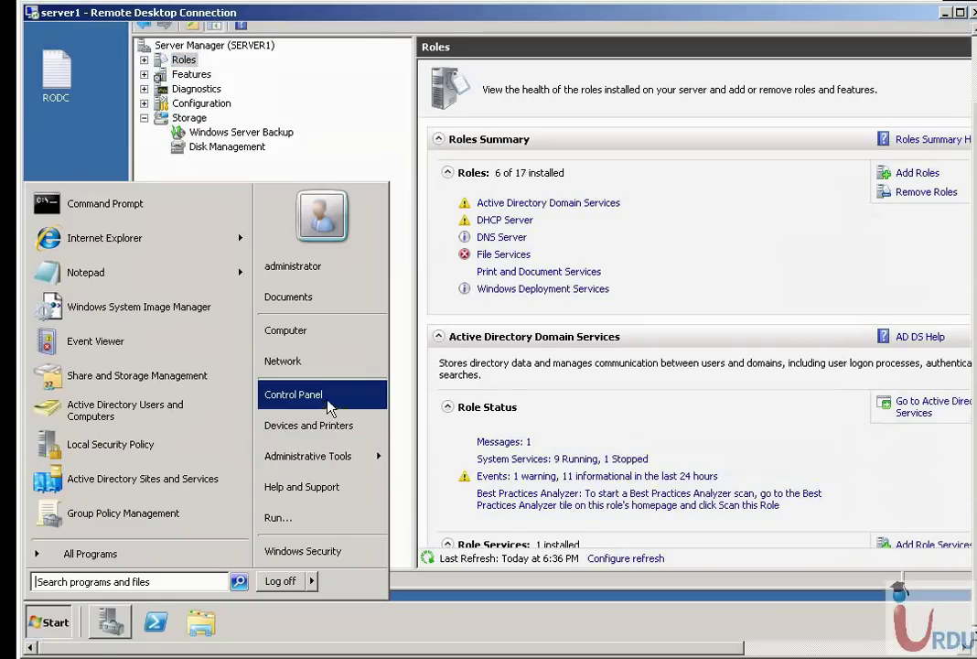
left_click(526, 357)
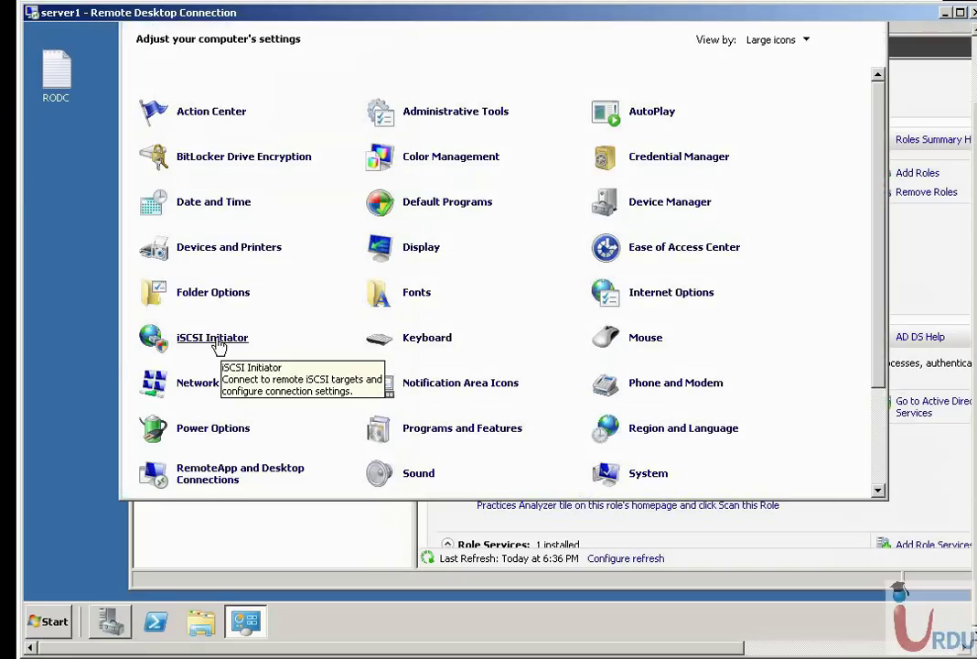
left_click(216, 338)
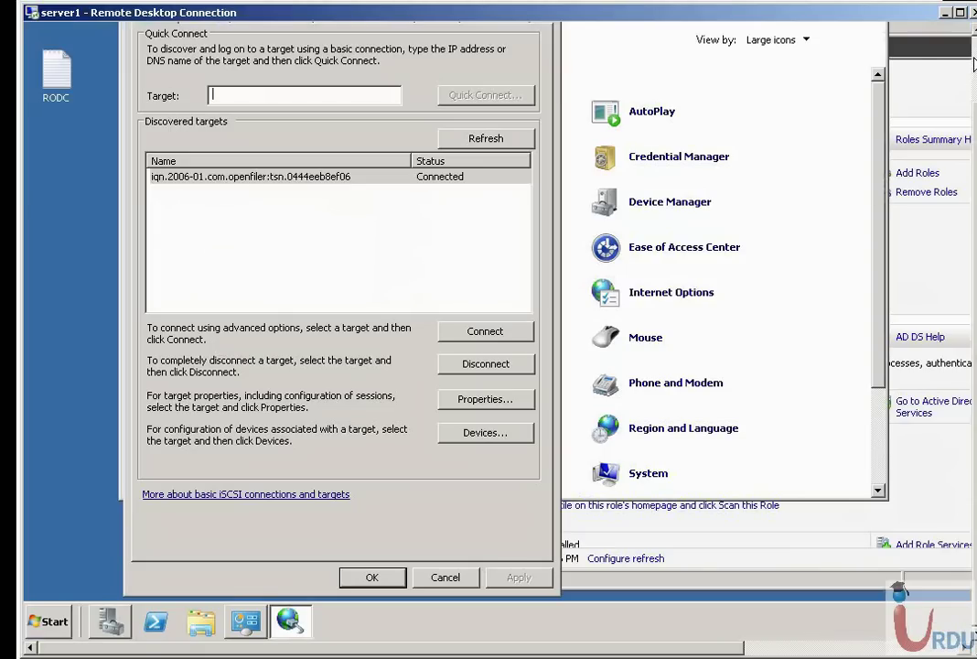
scroll(489, 329, "up", 3)
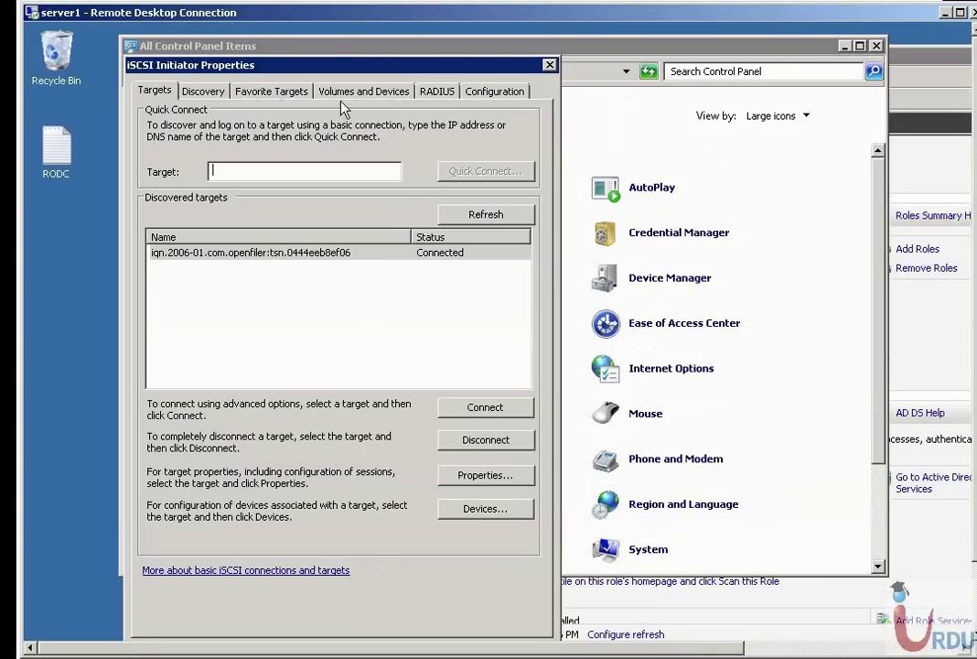
Step: Check the initiator's target portals for 192.168.1.10 and the connection status of the discovered openfiler target
left_click(204, 92)
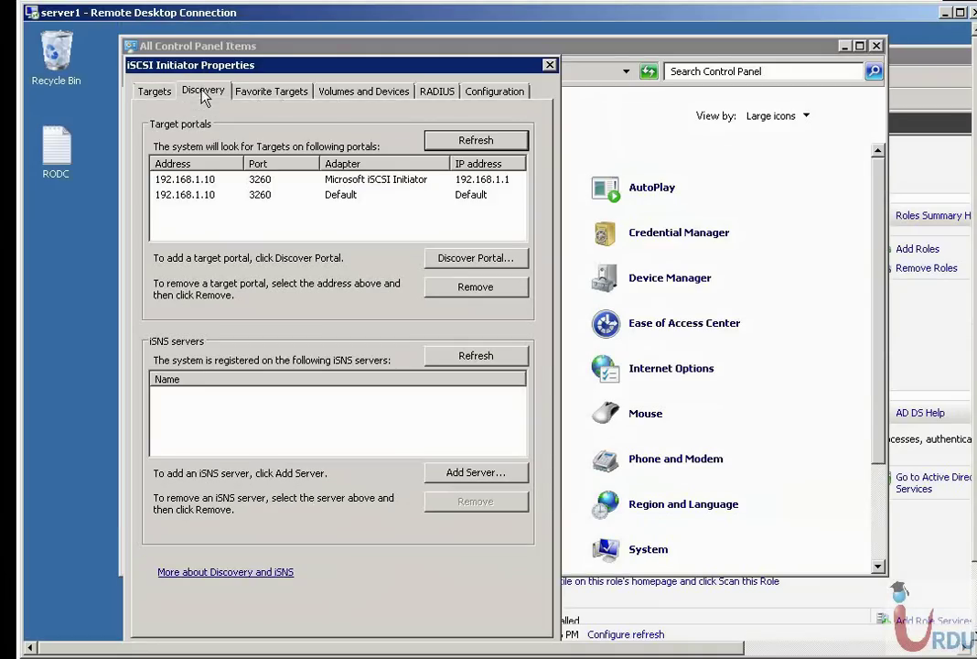
left_click(210, 181)
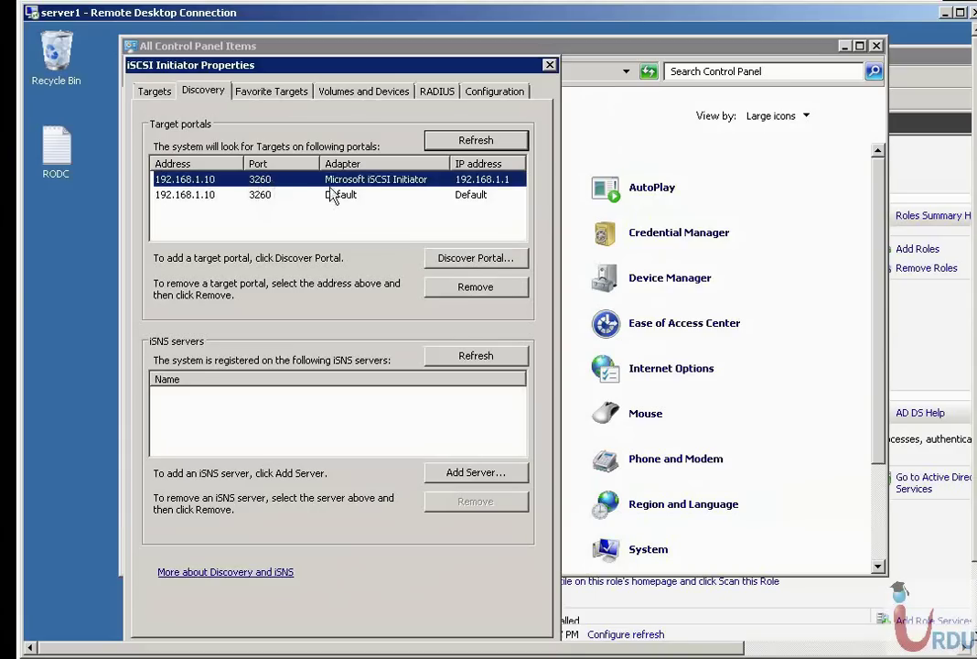
left_click(152, 90)
left_click(367, 254)
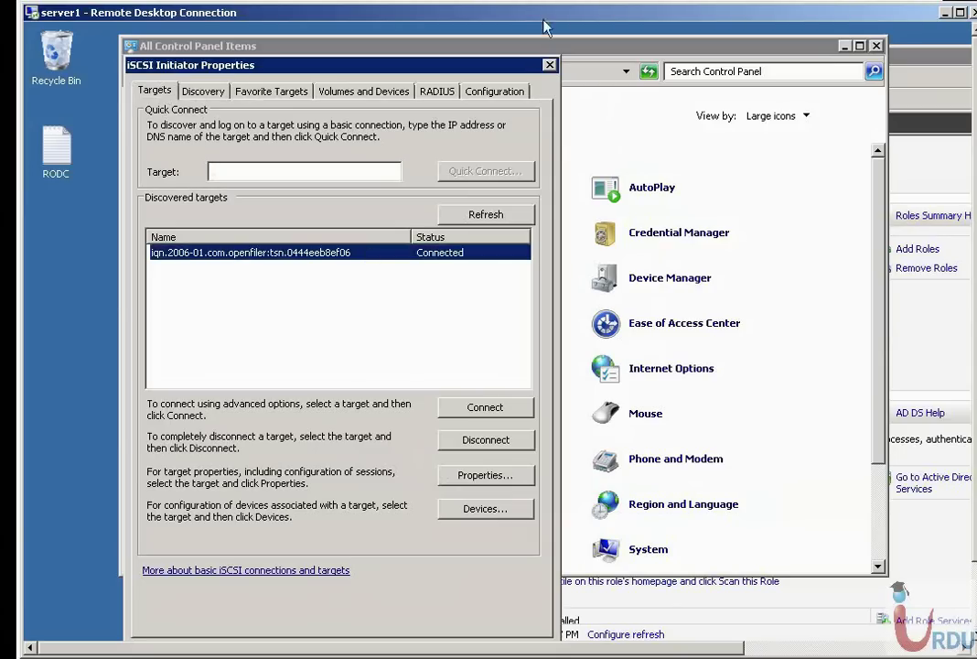
Step: Close the iSCSI Initiator and Control Panel windows, and show Disk Management in Server Manager
left_click(549, 66)
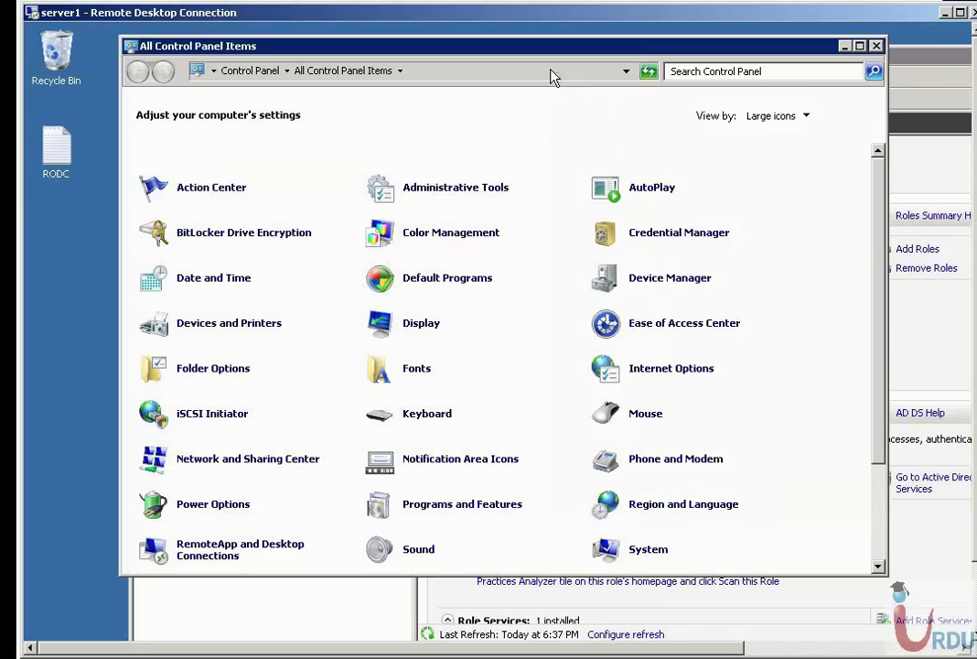
left_click(875, 45)
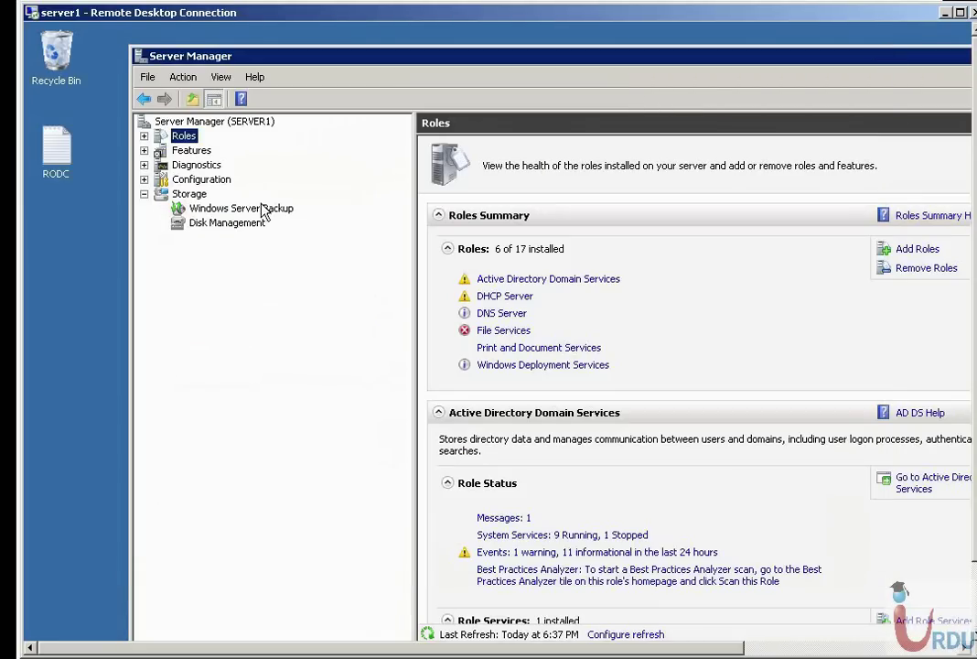
left_click(228, 225)
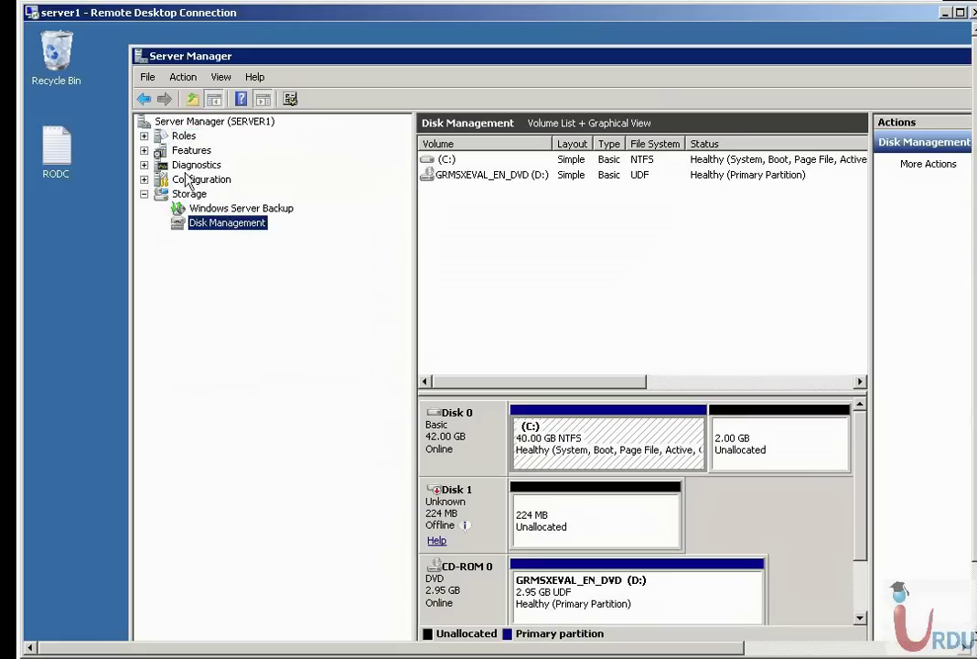
Step: Maximize the Server Manager window and bring the 224 MB Disk 1 online in Disk Management
double_click(260, 57)
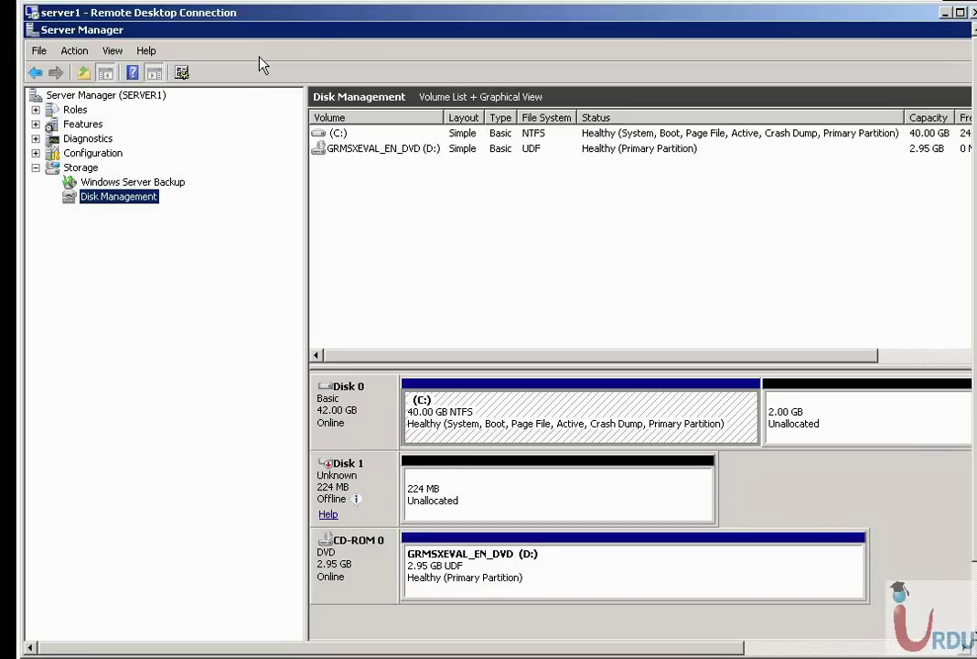
left_click(432, 512)
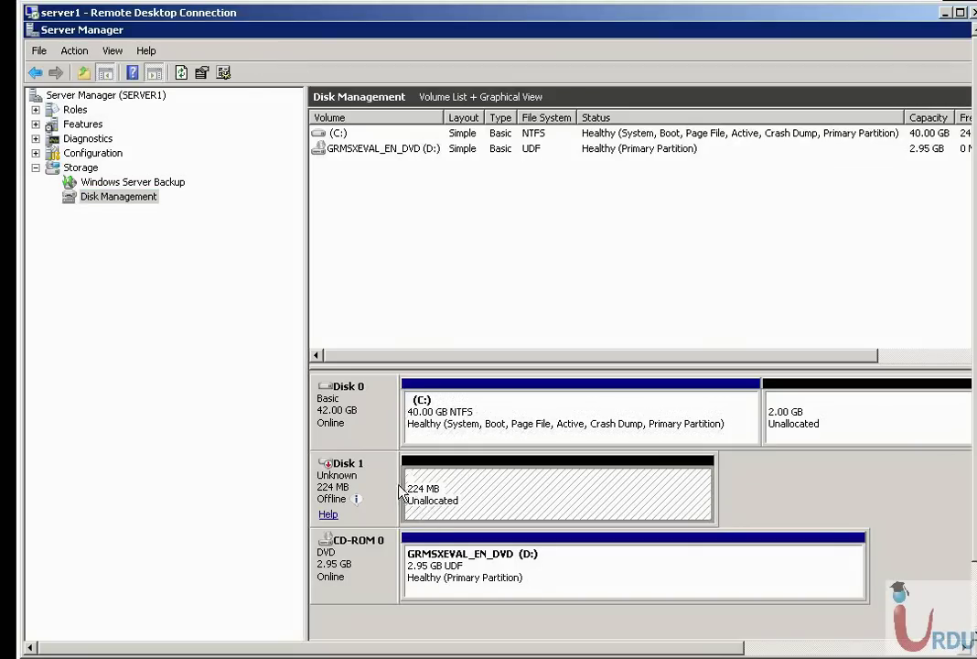
right_click(365, 490)
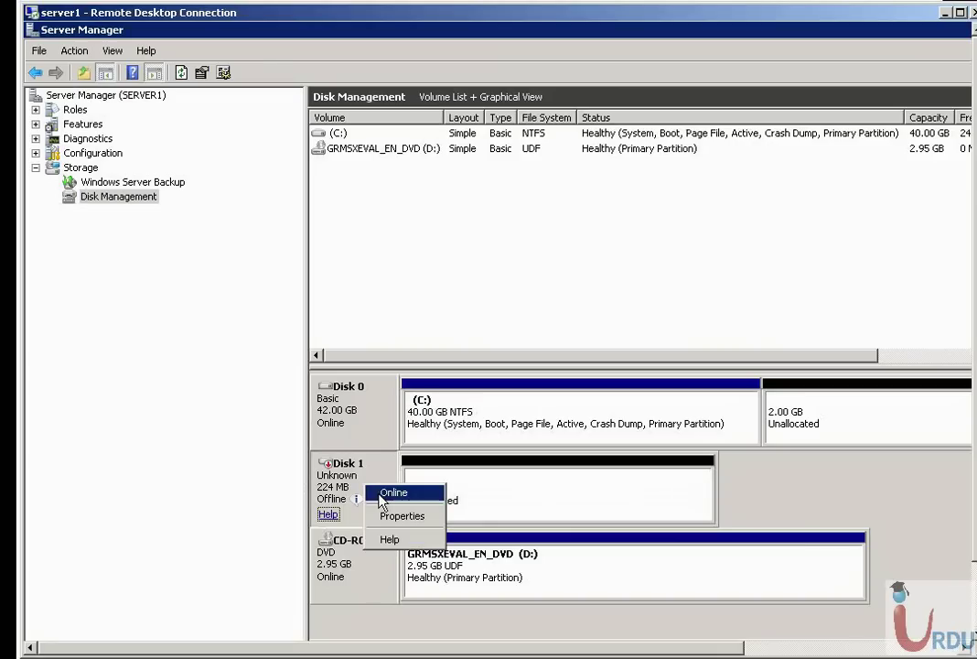
left_click(382, 499)
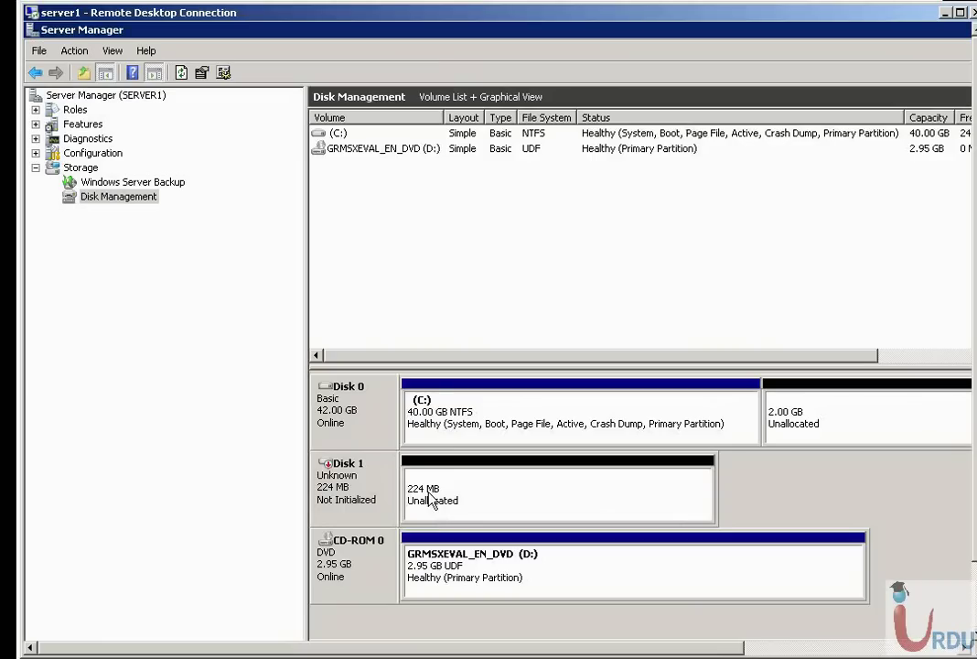
Step: View the commands available for Disk 1, including Initialize Disk, and dismiss them without running any
right_click(368, 496)
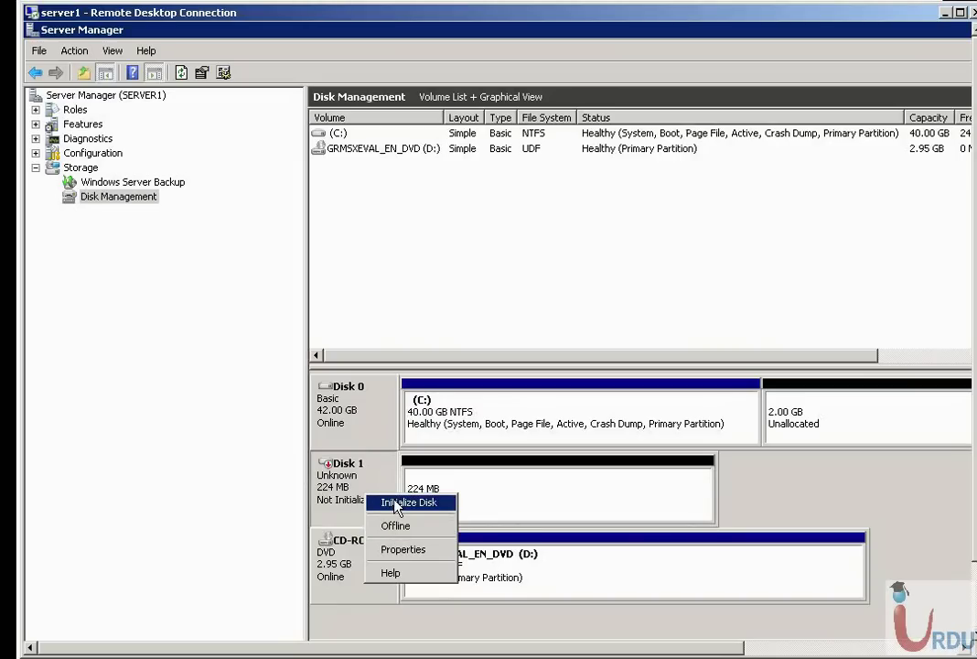
left_click(574, 506)
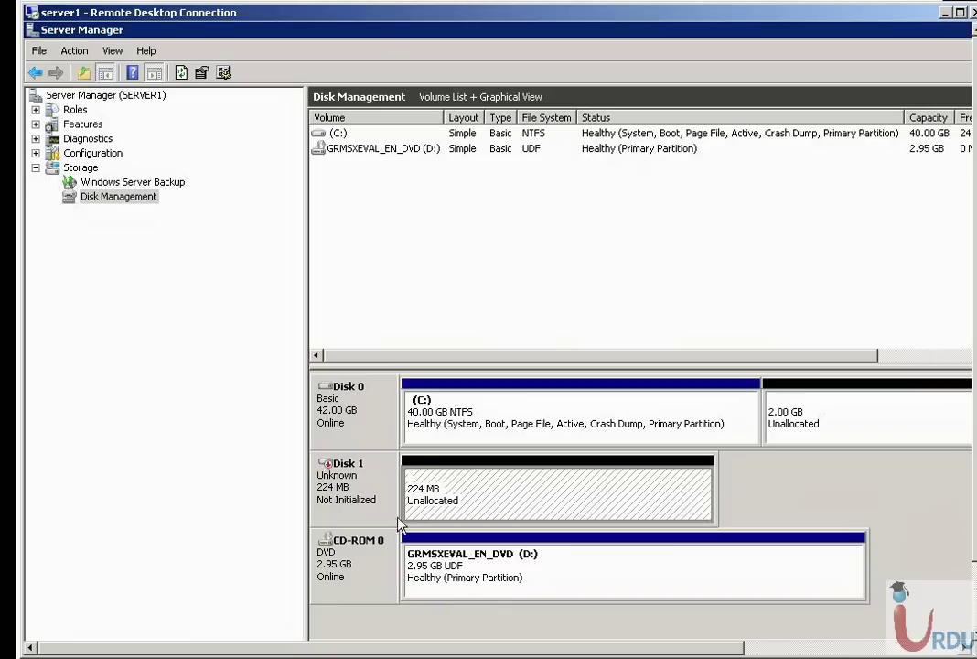
left_click(352, 393)
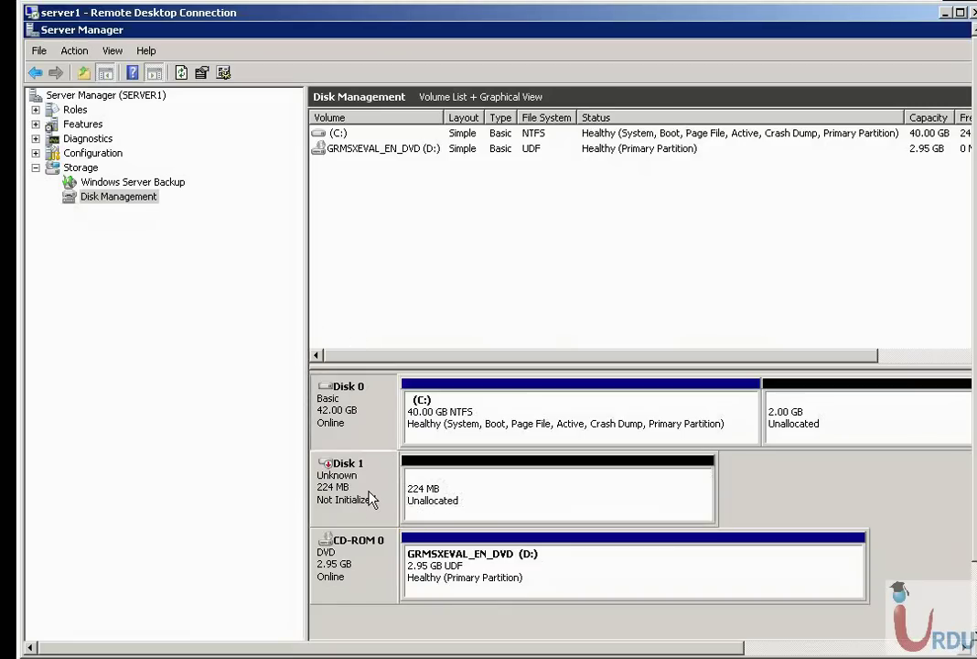
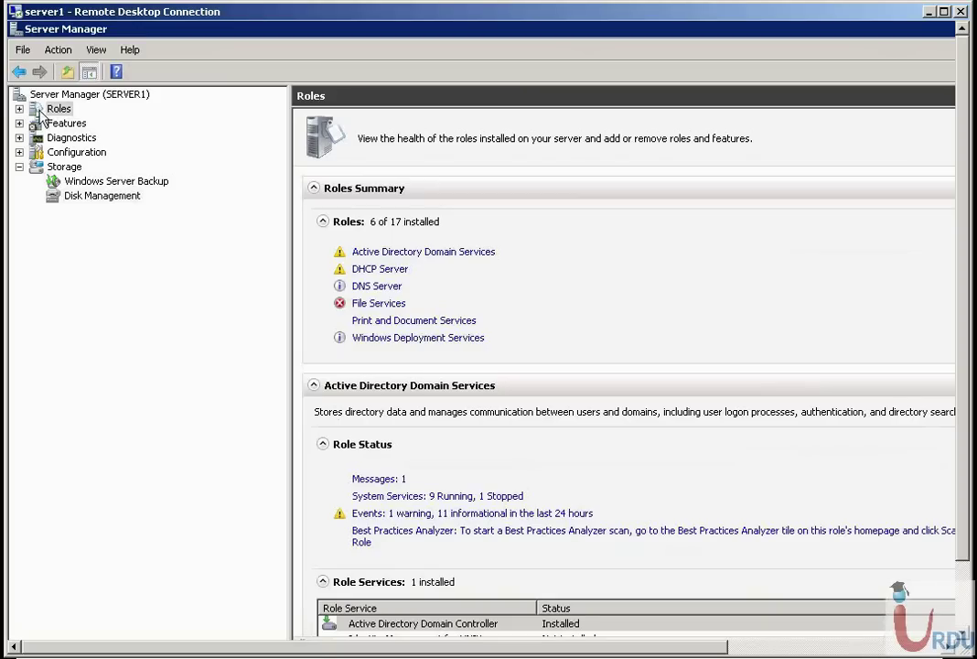
Step: Review the Hyper-V and File Services entries on the Select Server Roles page of the Add Roles Wizard, and cancel the wizard
double_click(47, 110)
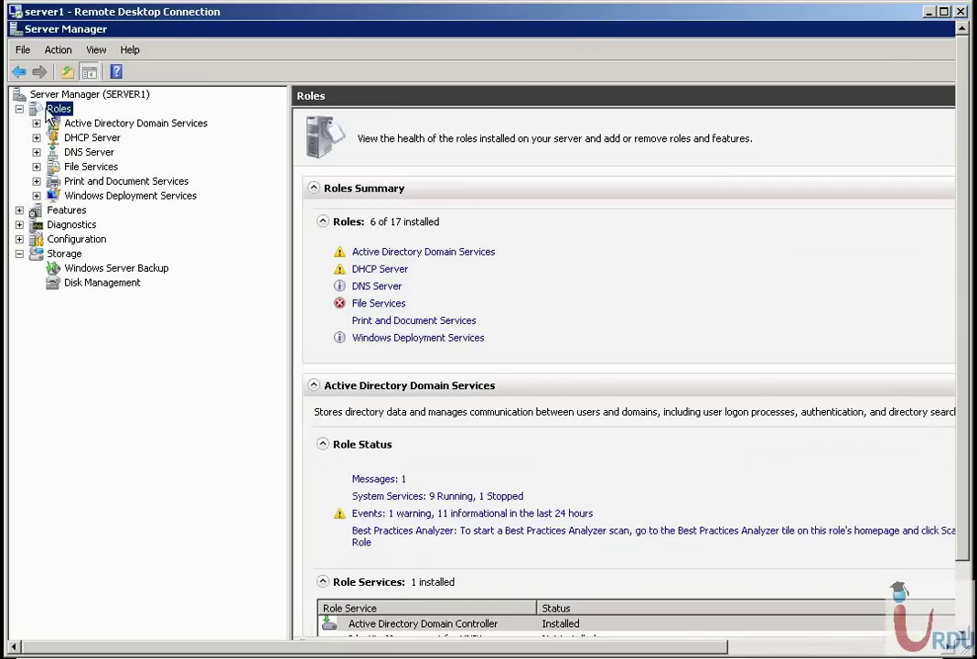
right_click(50, 111)
left_click(61, 126)
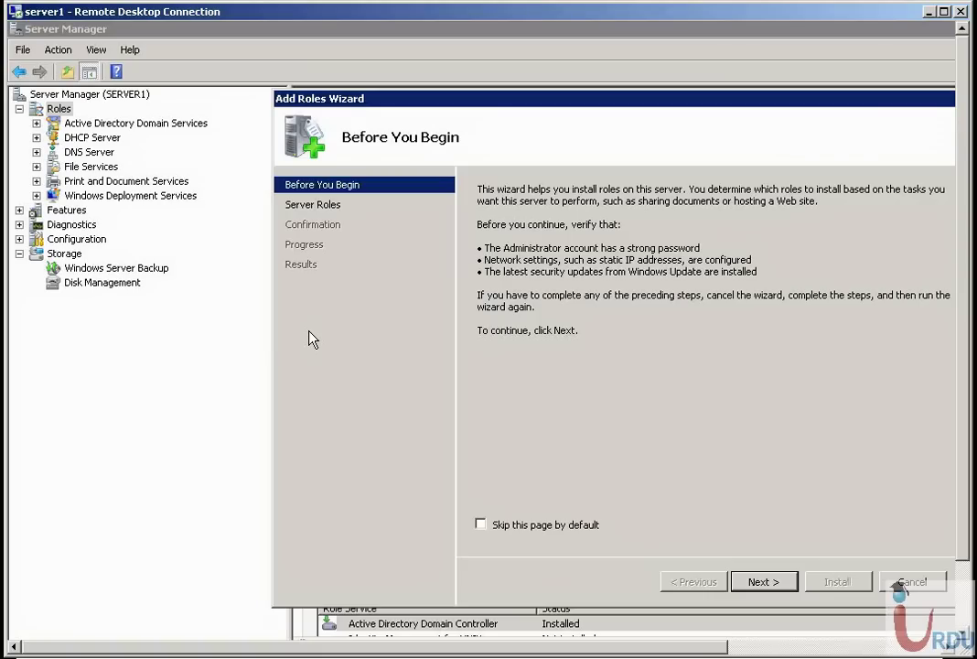
left_click(744, 585)
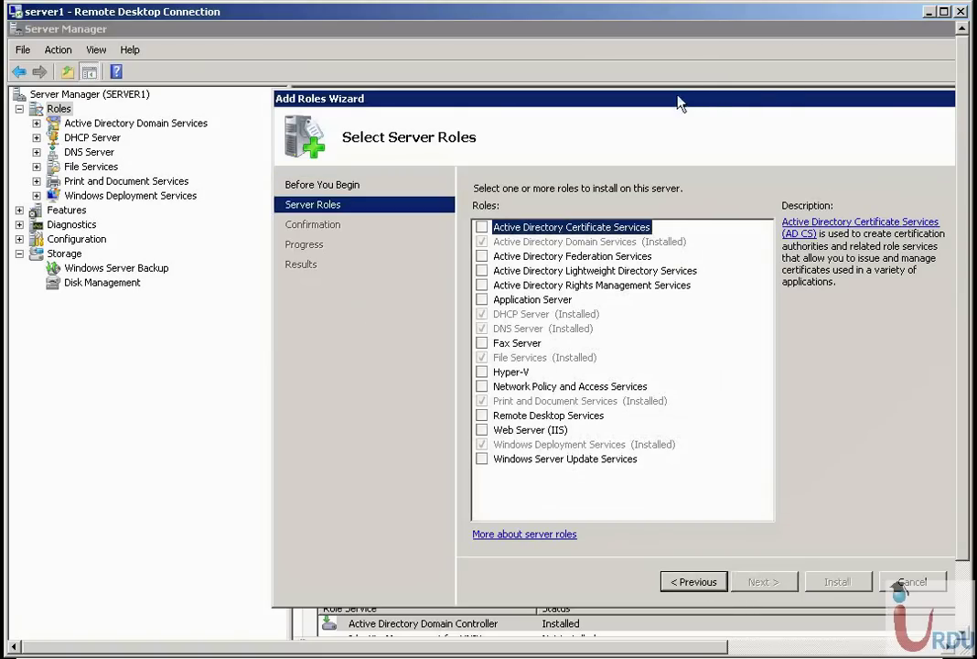
left_click_drag(698, 103, 595, 104)
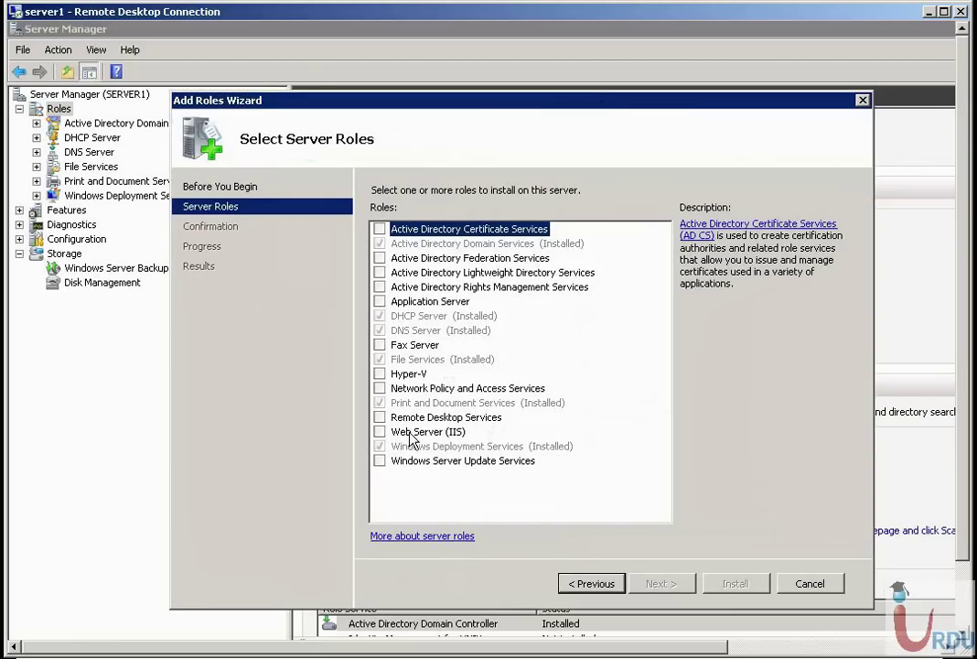
left_click(408, 372)
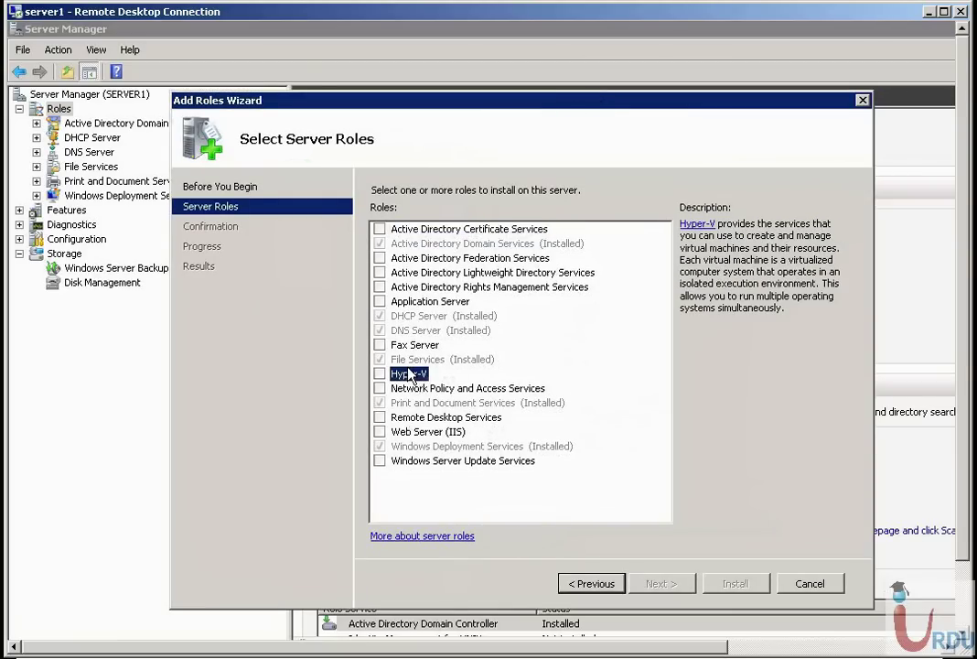
left_click(421, 358)
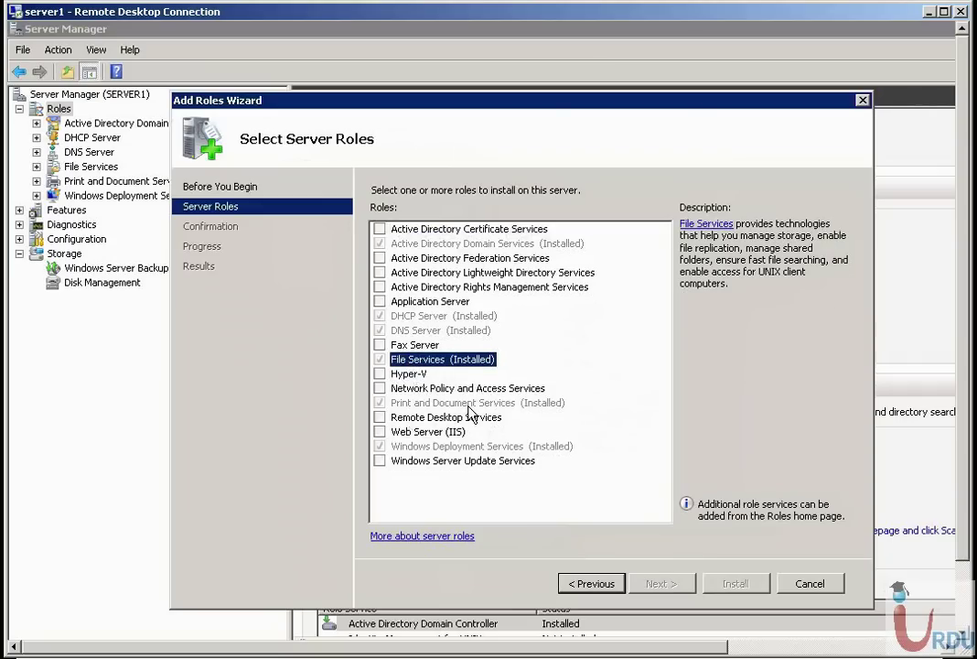
left_click(812, 582)
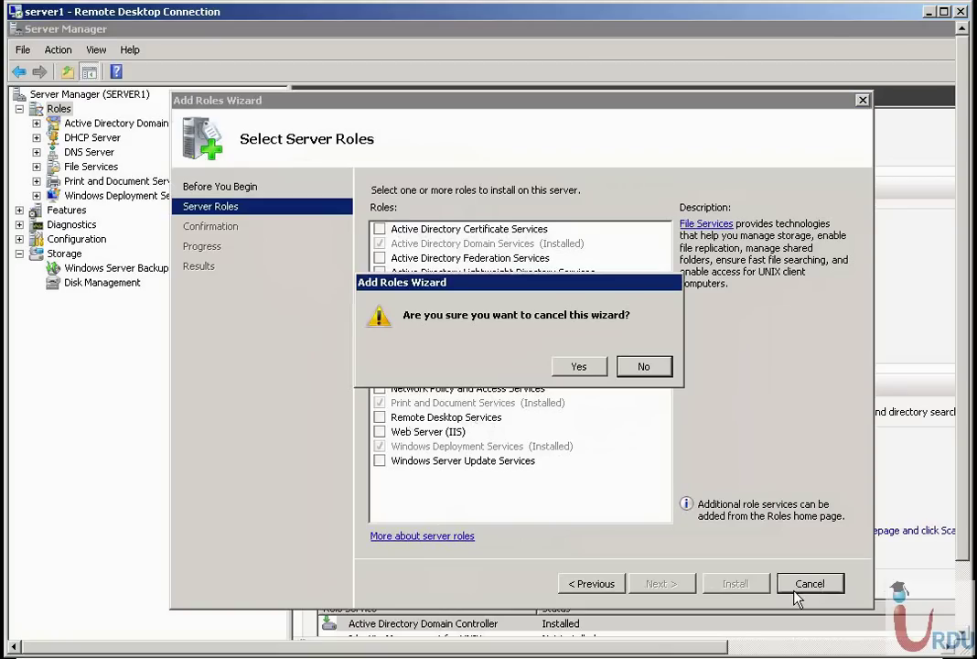
left_click(591, 367)
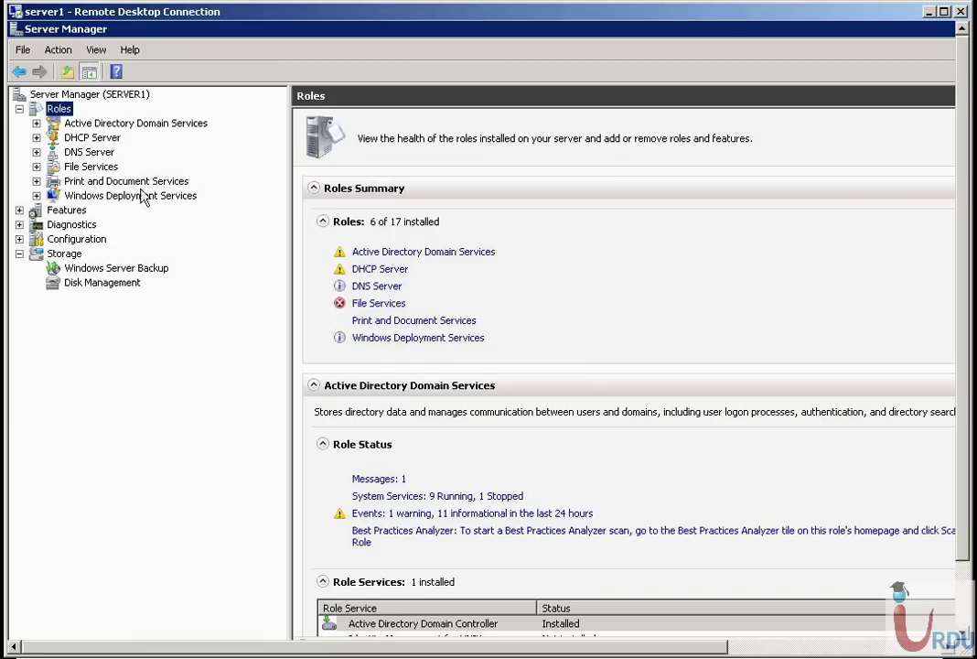
Step: Show the File Services role page in Server Manager and open its Add Role Services wizard
left_click(106, 169)
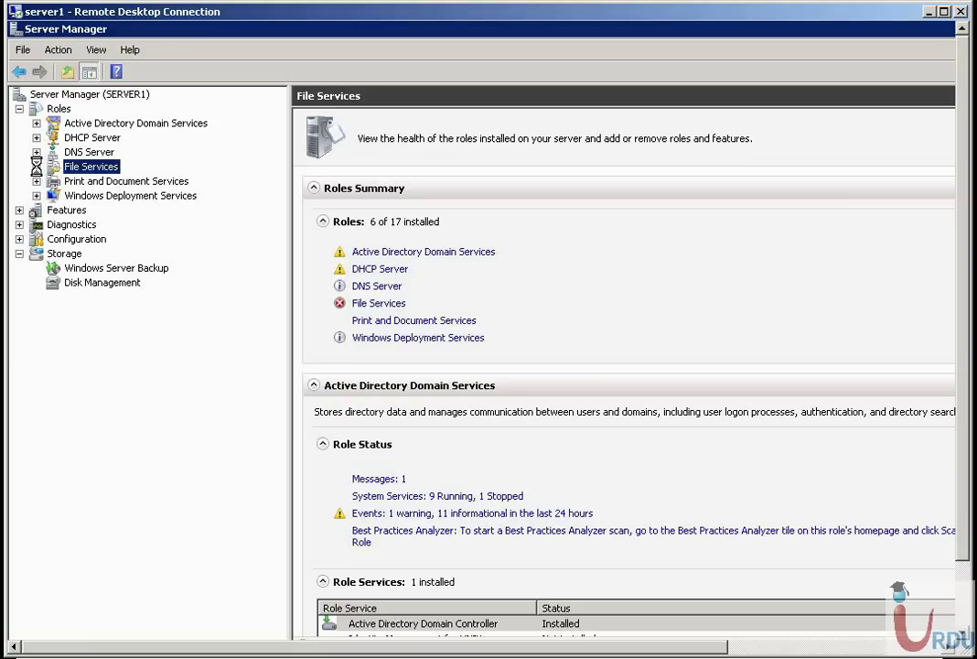
double_click(359, 29)
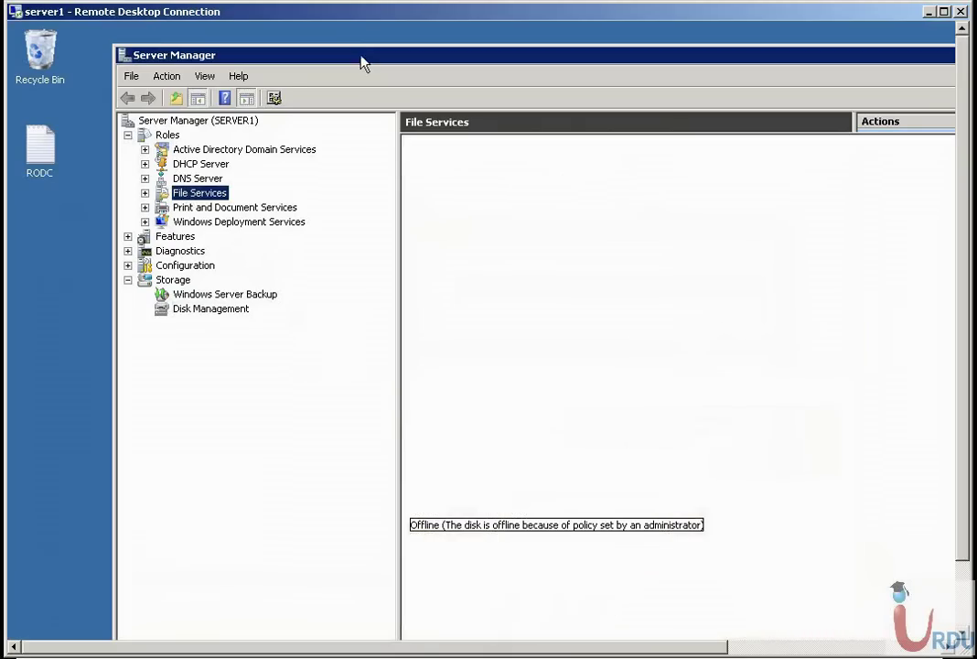
double_click(361, 59)
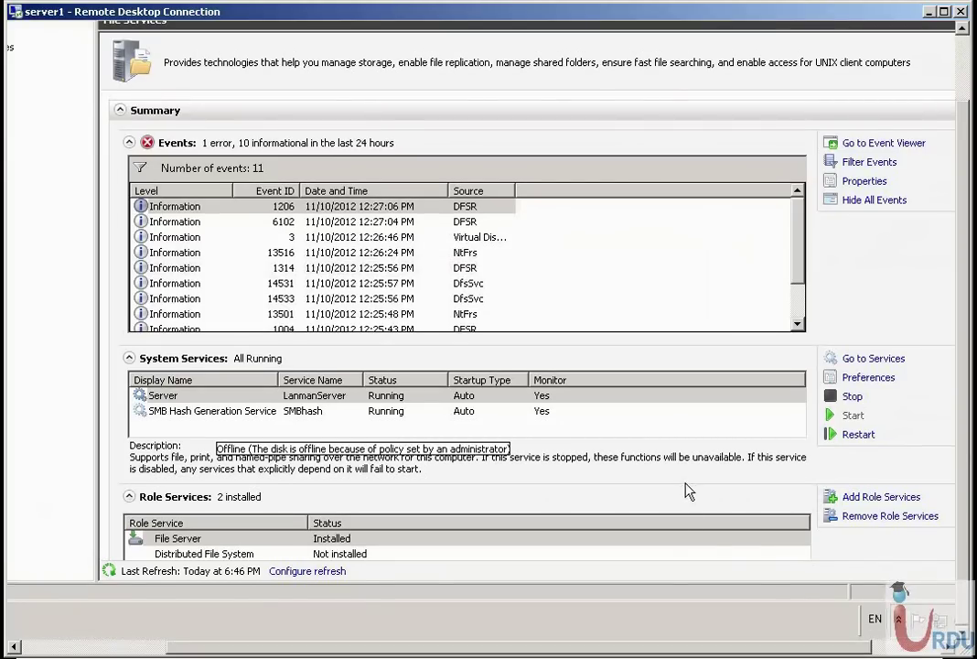
left_click(860, 501)
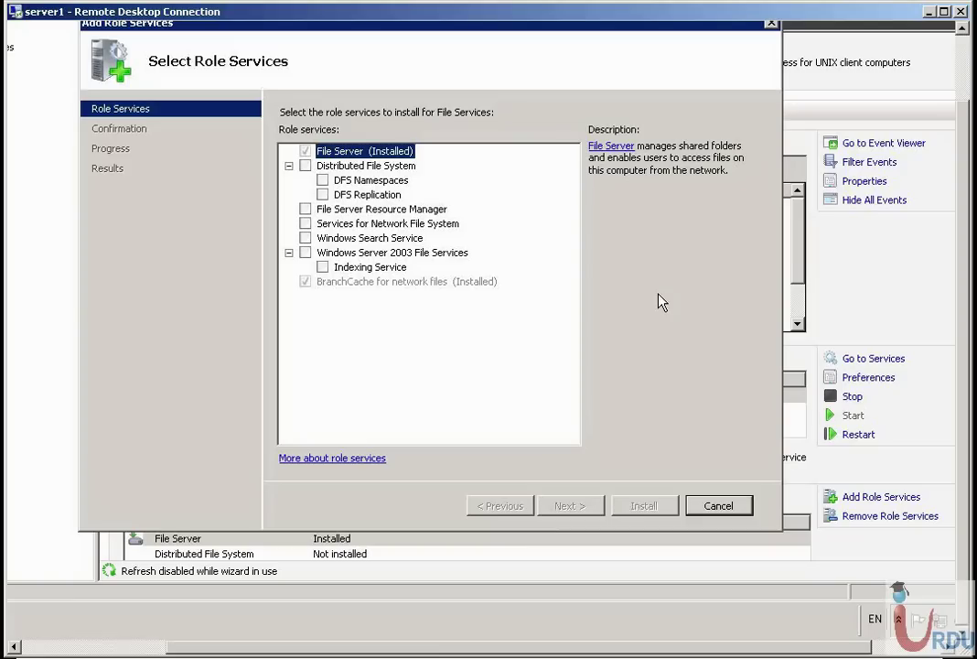
Step: Read the descriptions of the File Services role services, from Distributed File System to BranchCache for network files, and cancel the wizard
left_click(373, 170)
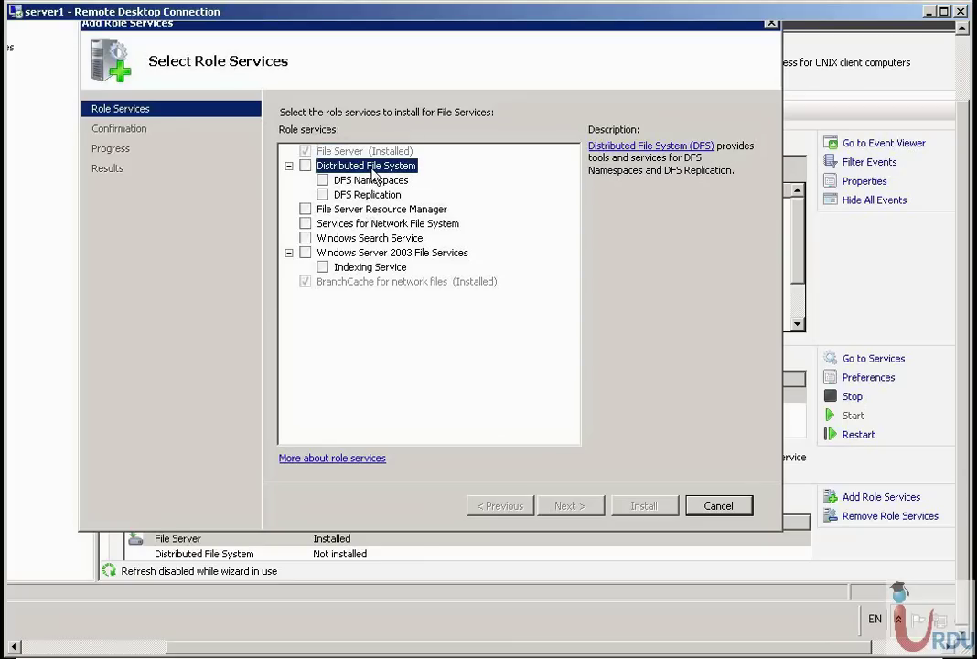
left_click(377, 212)
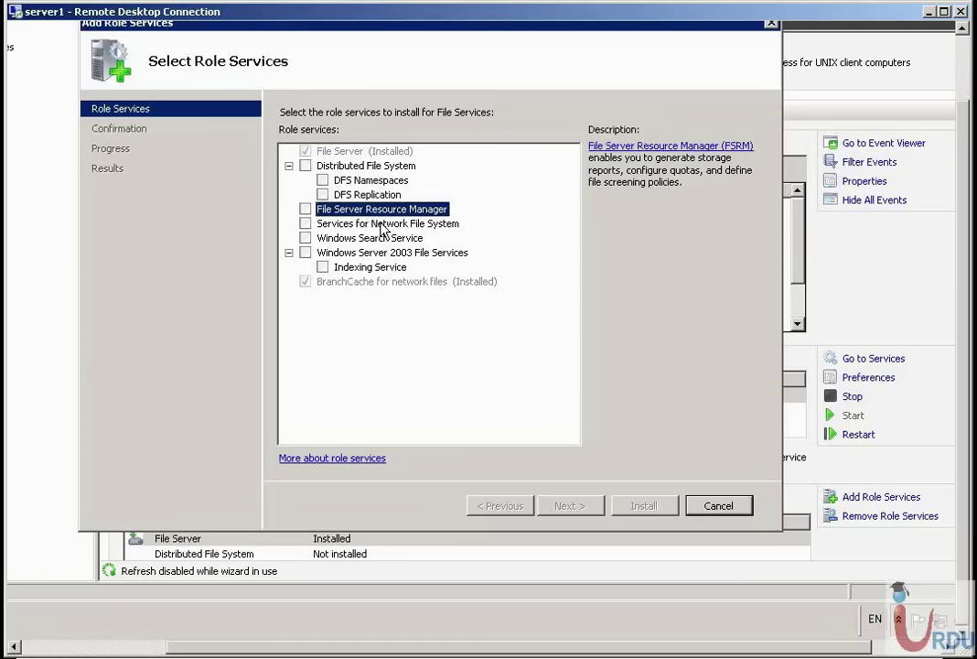
left_click(382, 229)
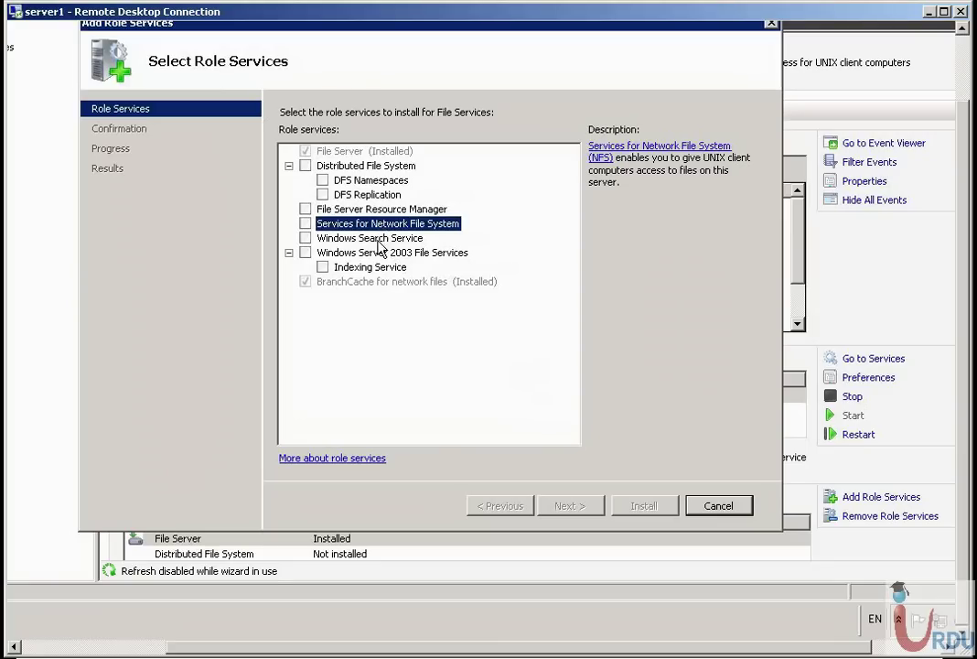
left_click(378, 240)
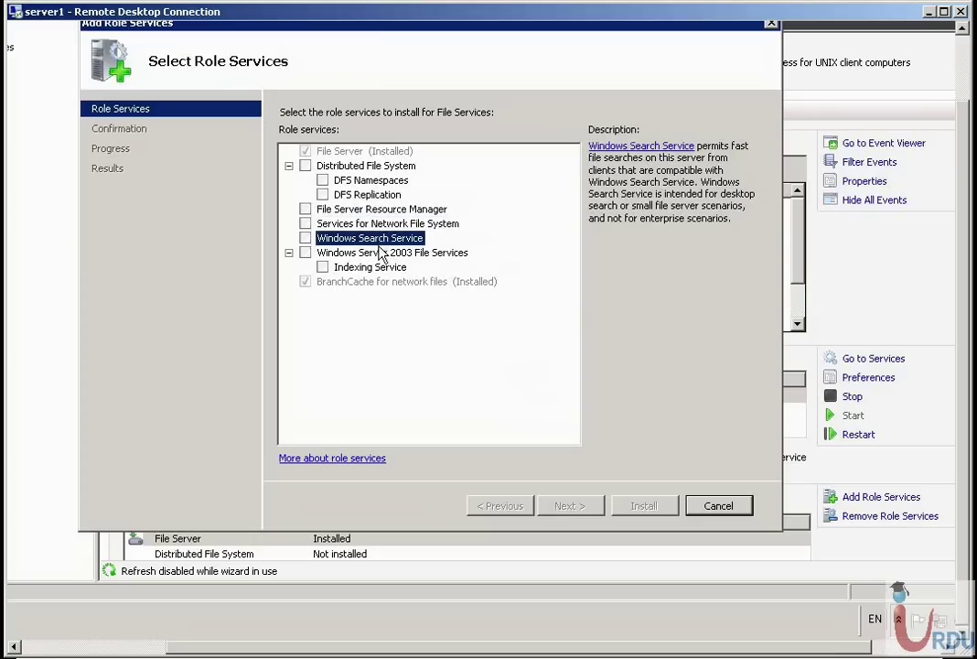
left_click(376, 254)
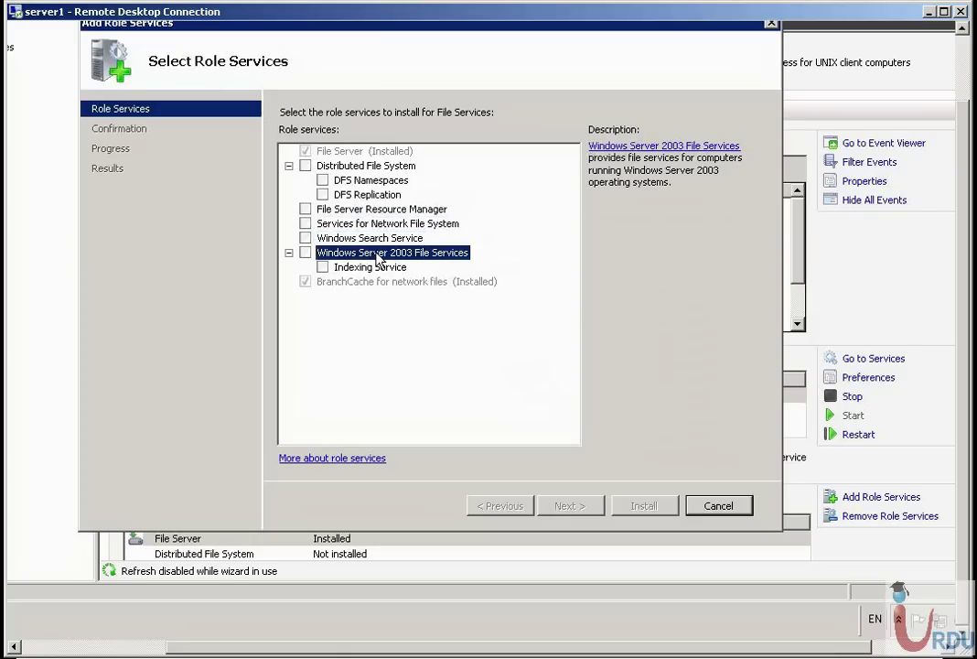
left_click(374, 266)
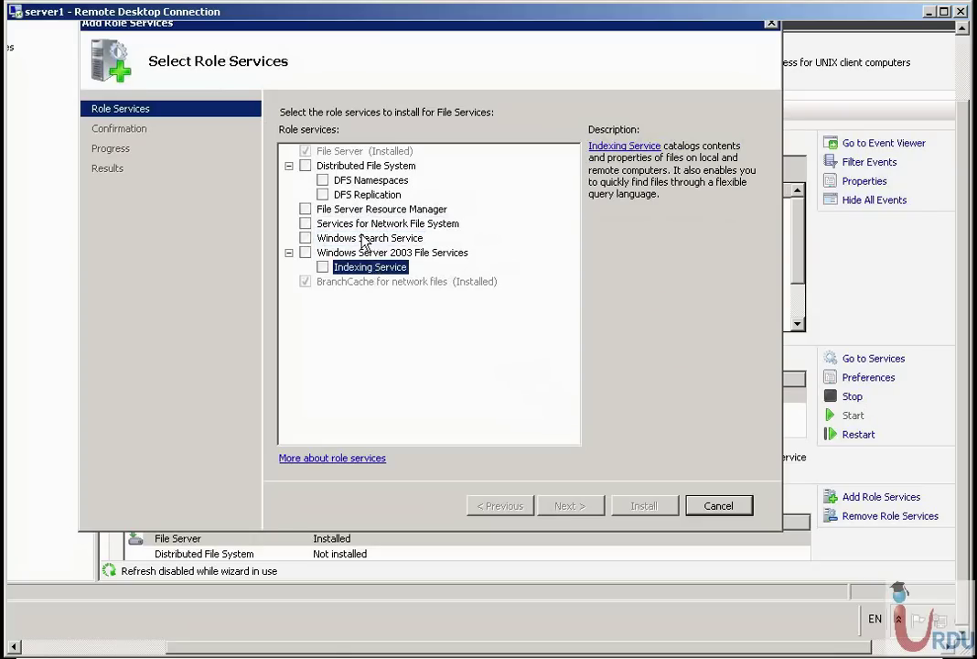
left_click(385, 283)
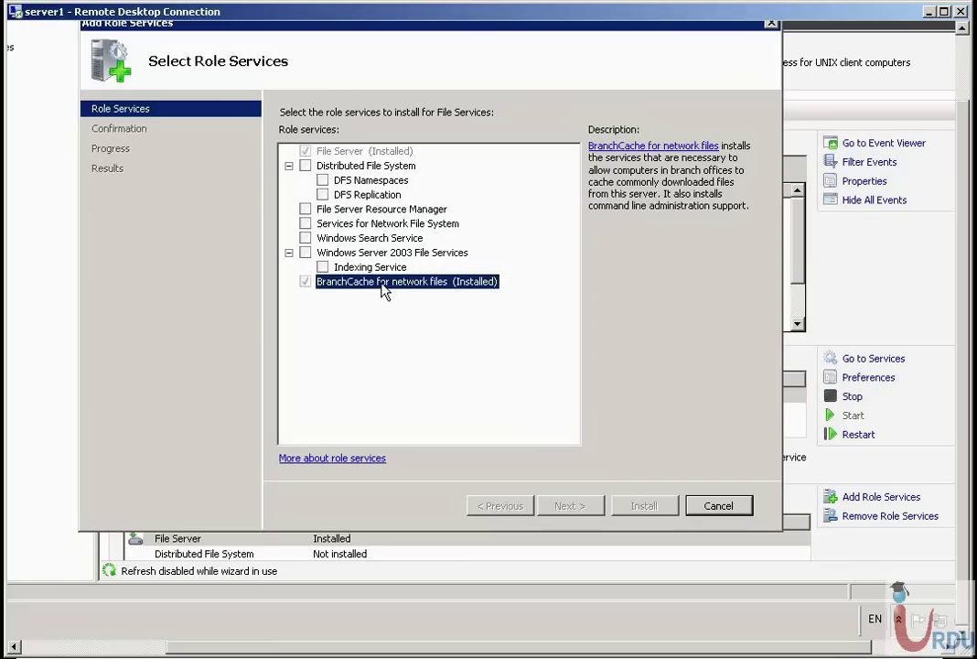
left_click(369, 152)
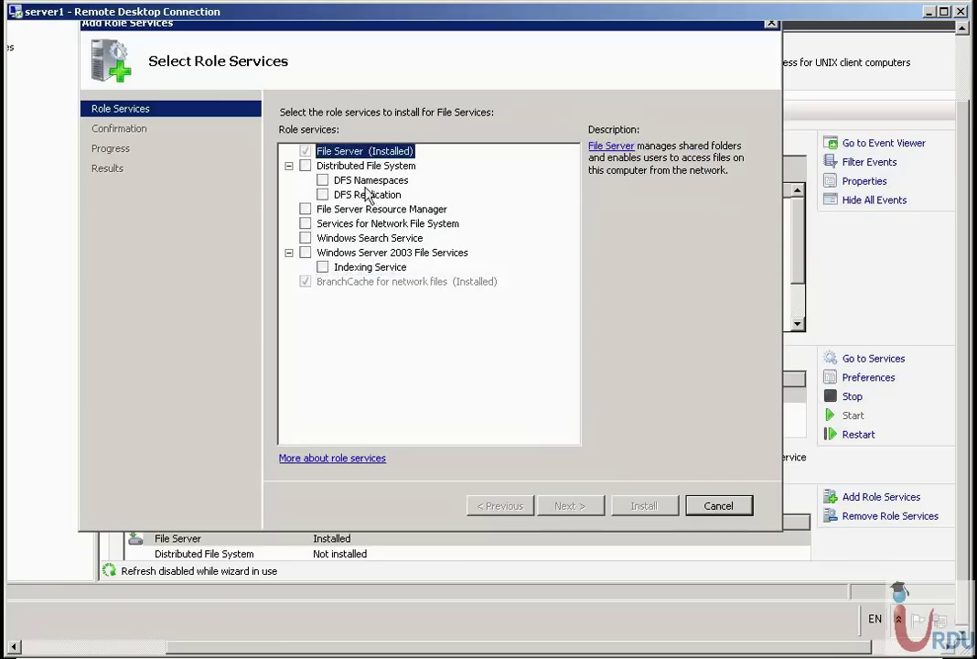
left_click(359, 284)
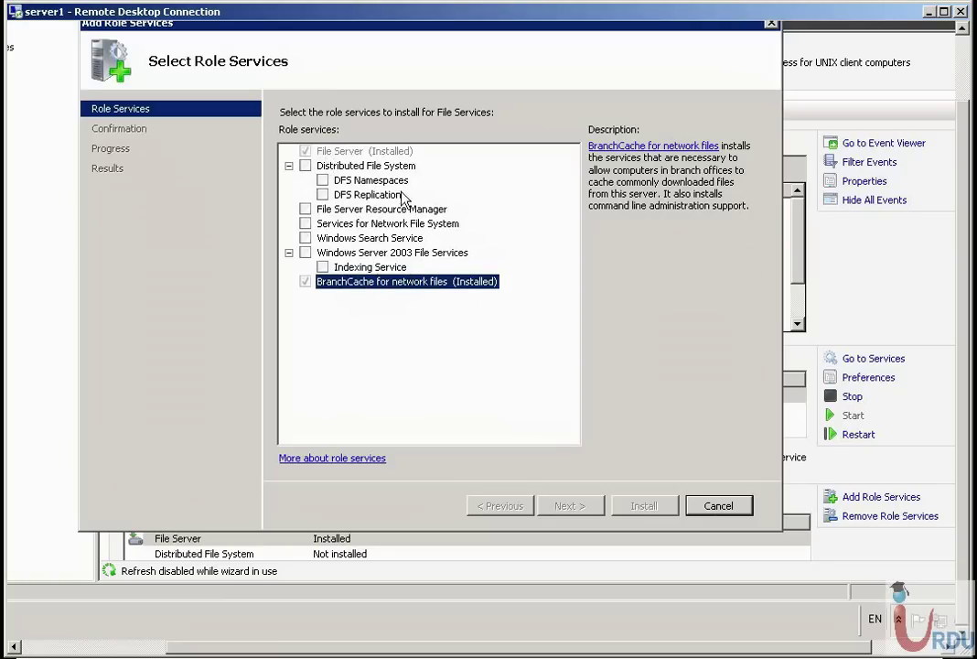
left_click(729, 510)
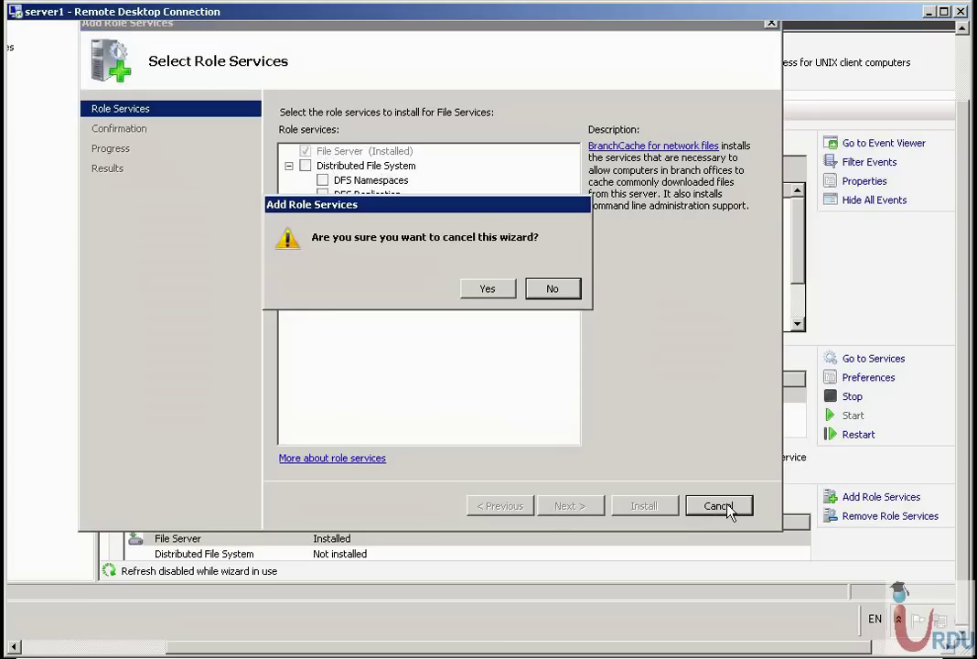
left_click(495, 294)
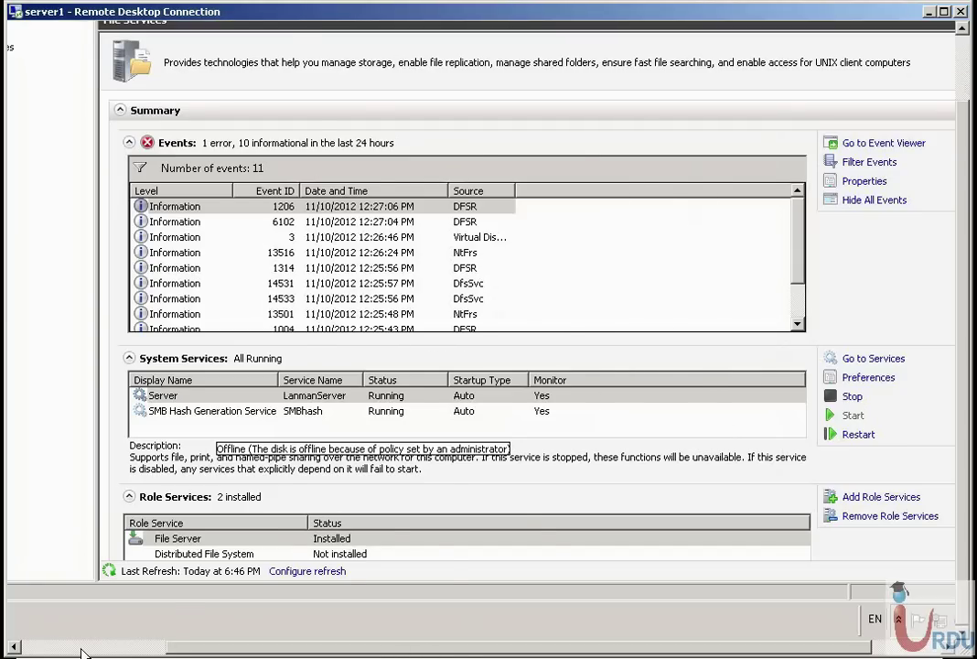
Step: Restore the Server Manager window to its smaller size and open Windows Explorer at Libraries on server1
left_click_drag(398, 651, 253, 652)
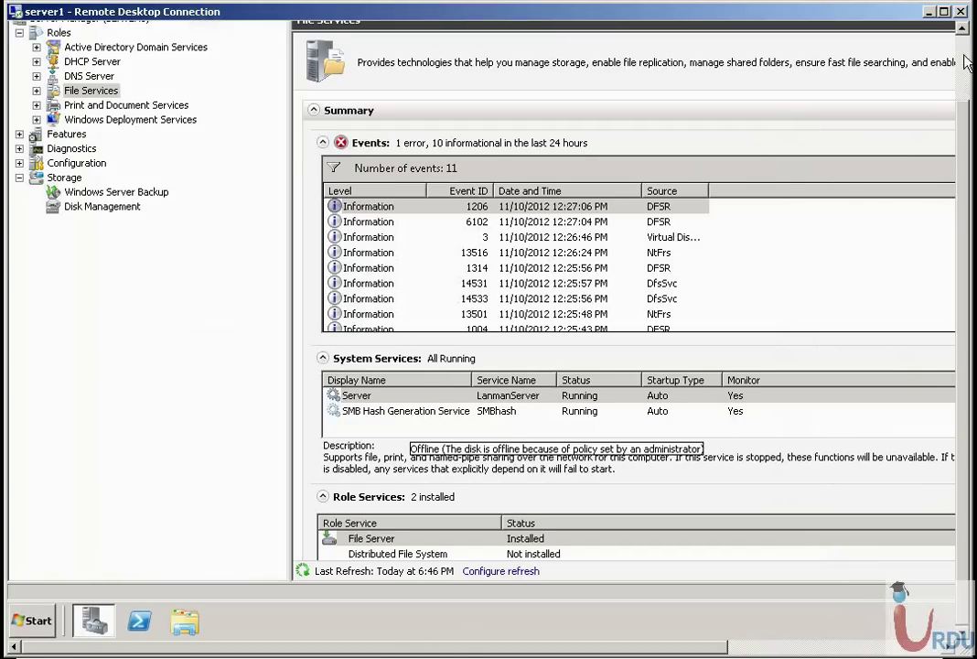
scroll(806, 50, "up", 2)
double_click(850, 37)
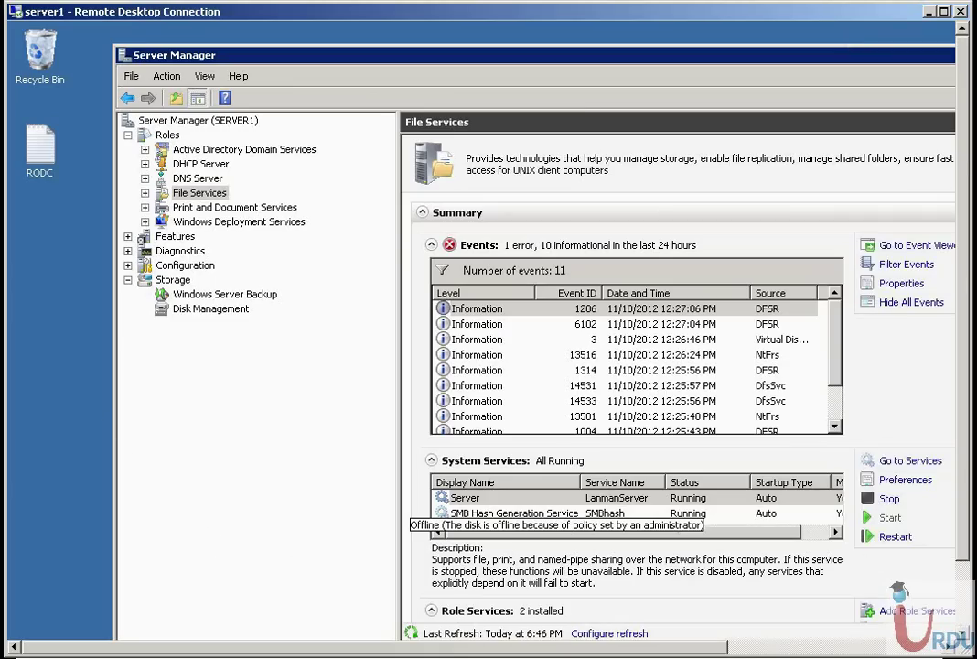
scroll(810, 517, "down", 2)
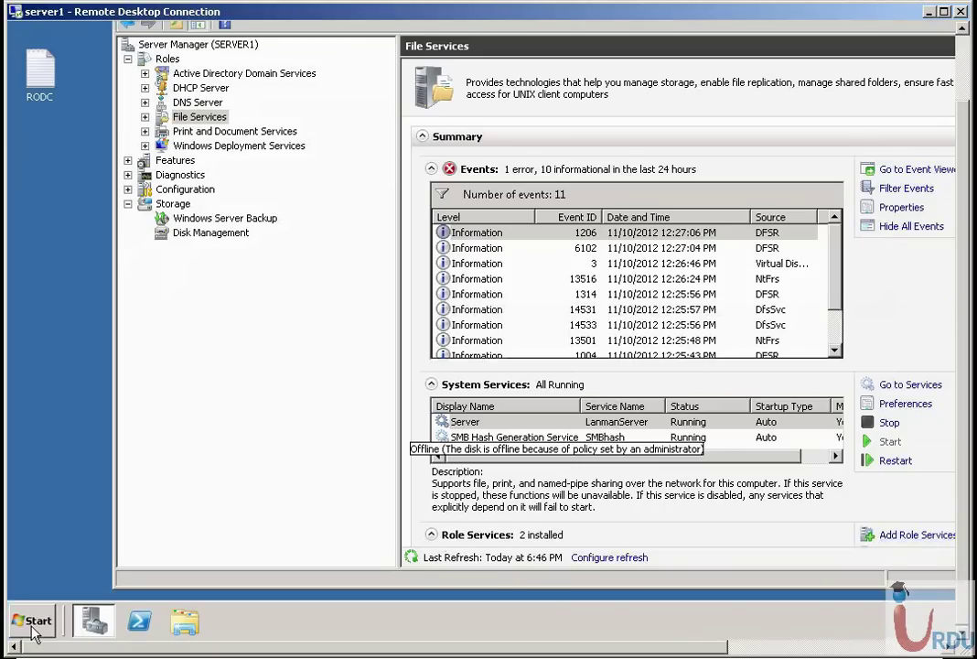
left_click(174, 631)
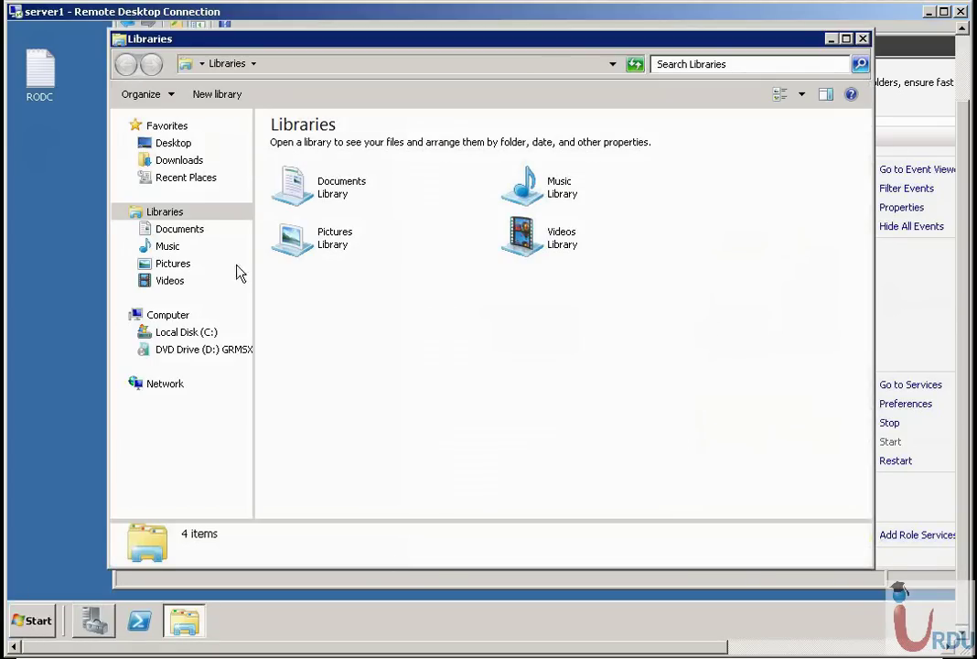
Step: Show the contents of Local Disk (C:), maximize the Explorer window, and select the RemoteInstall folder
left_click(185, 334)
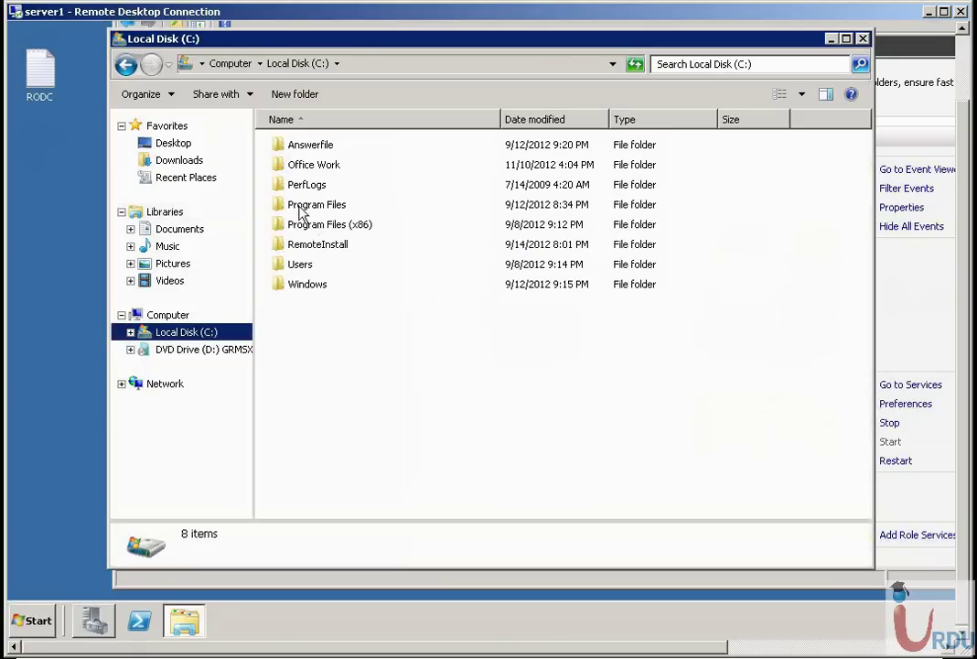
left_click(320, 254)
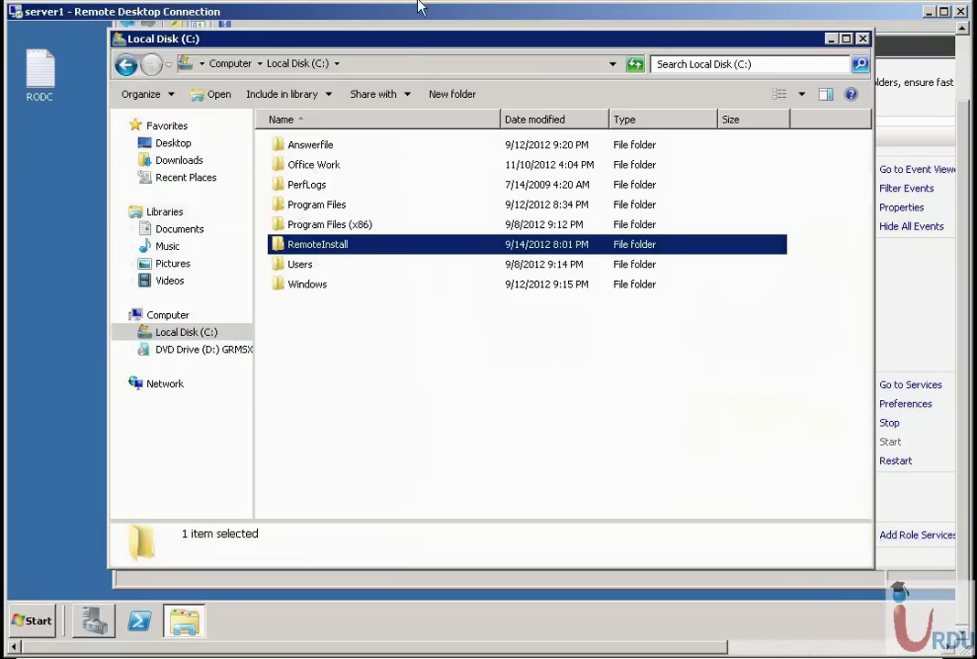
double_click(410, 47)
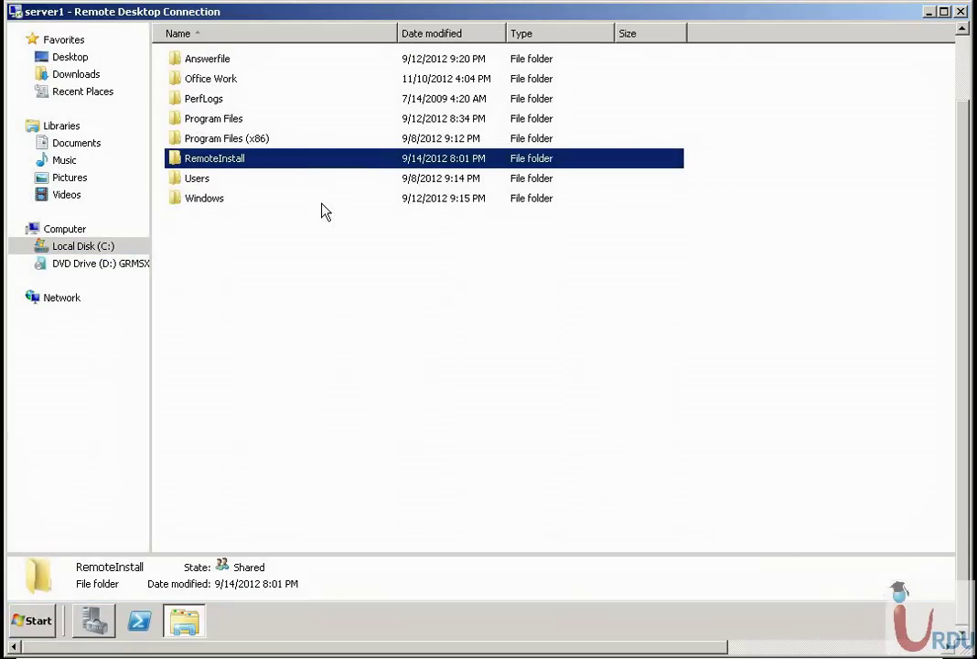
left_click(204, 178)
left_click(203, 162)
Step: View who the RemoteInstall folder is shared with through sharing with specific people, and cancel the File Sharing dialog
right_click(222, 165)
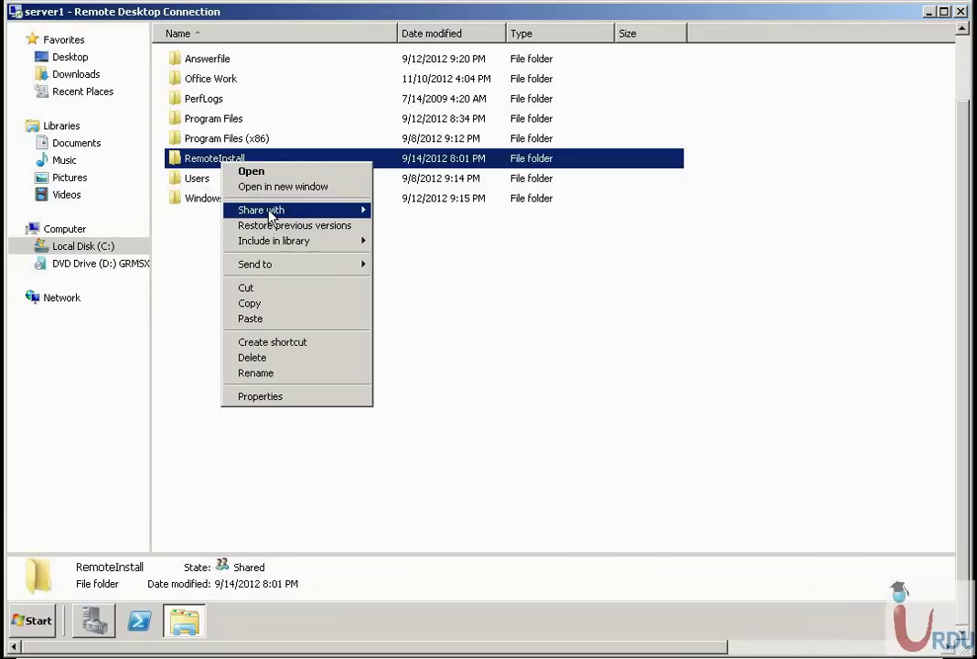
mouse_move(271, 216)
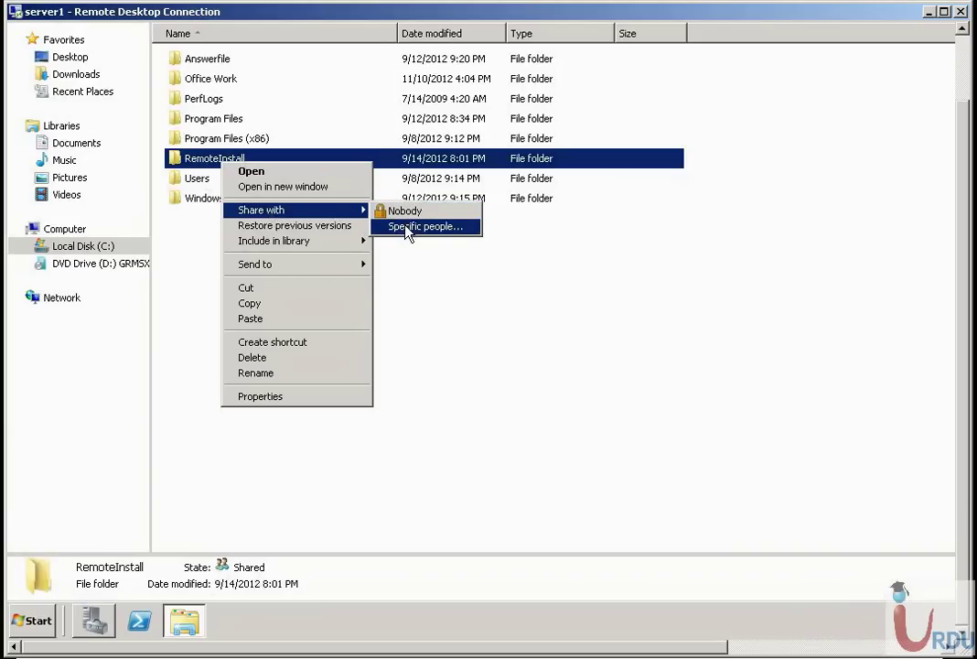
left_click(408, 230)
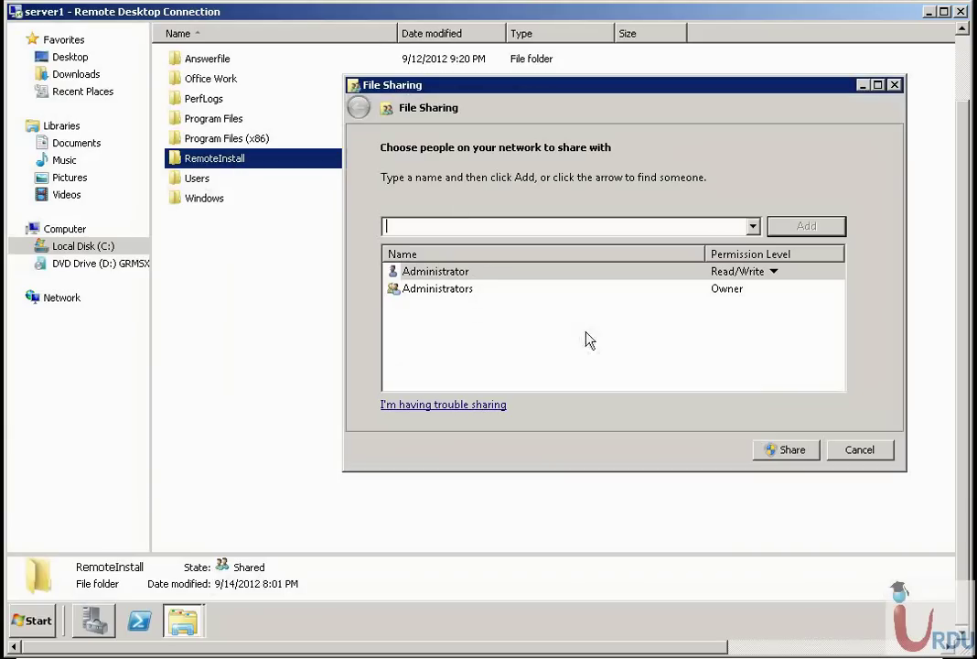
left_click(856, 452)
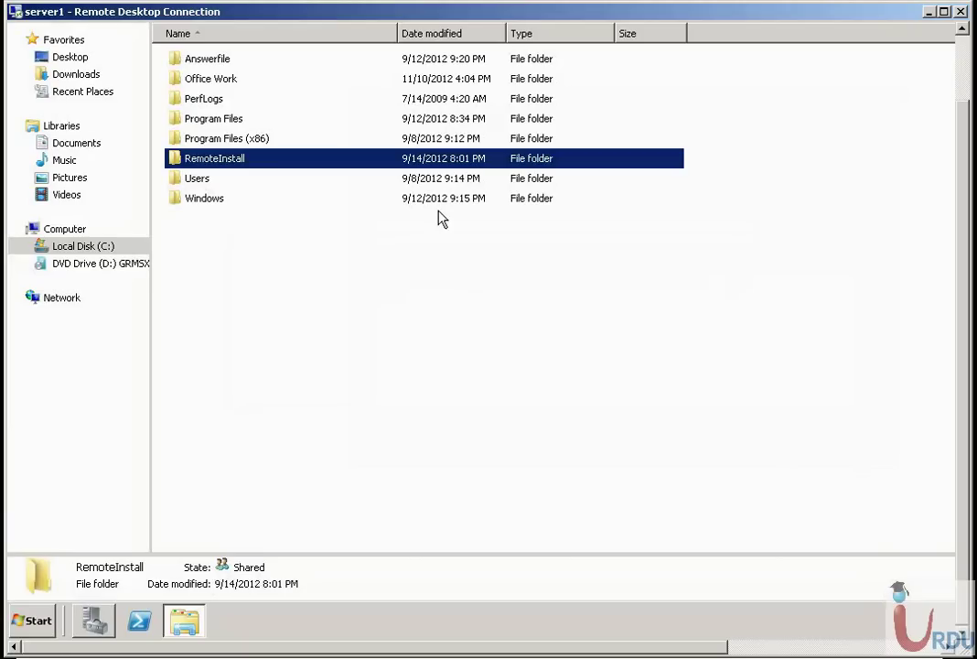
Step: Review the Sharing properties and Advanced Sharing settings of the RemoteInstall folder, and cancel the Advanced Sharing dialog
right_click(248, 157)
left_click(306, 394)
left_click(330, 195)
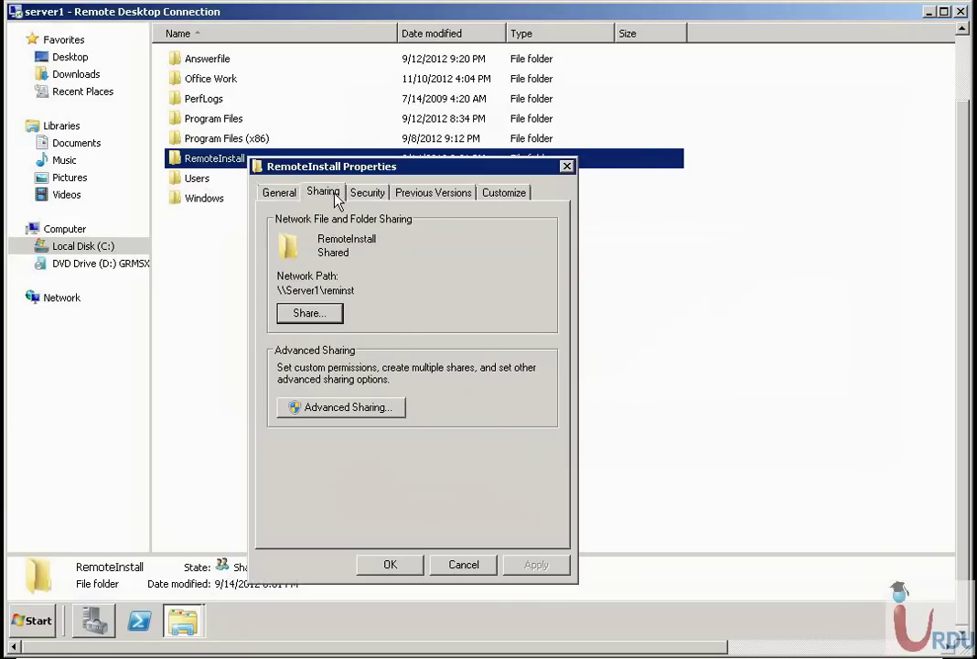
left_click(338, 409)
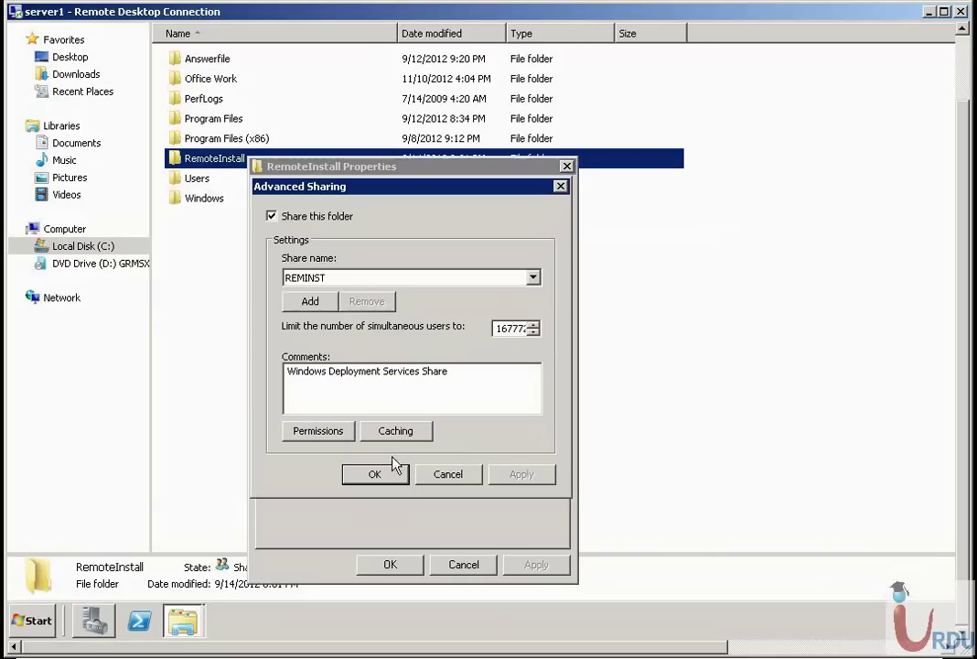
left_click(454, 479)
Step: Try adding Everyone to the RemoteInstall folder's sharing list, check the available permission levels, and close the dialogs without sharing
left_click(335, 320)
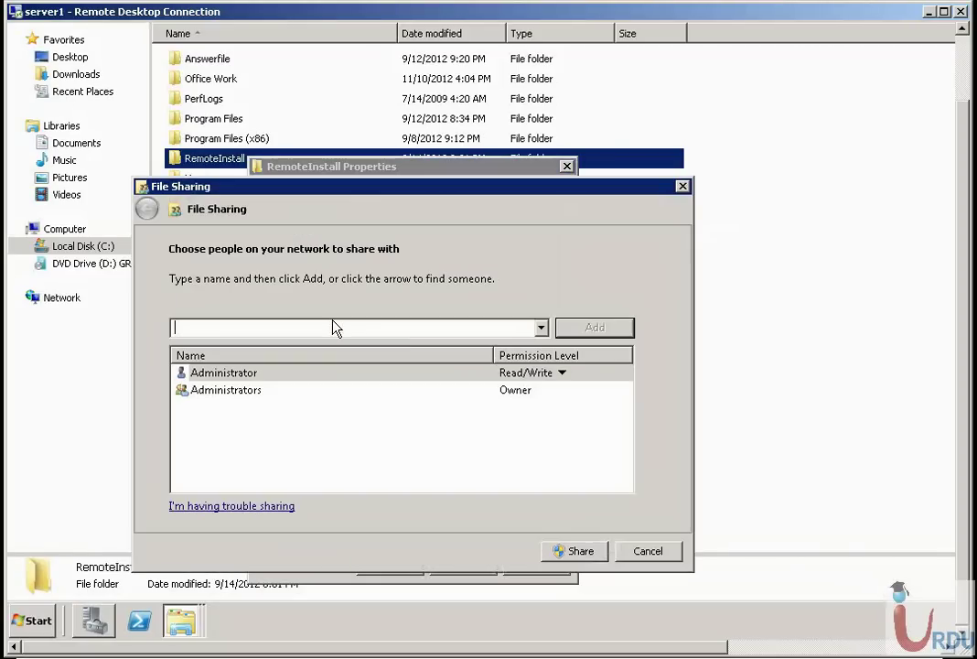
left_click(563, 375)
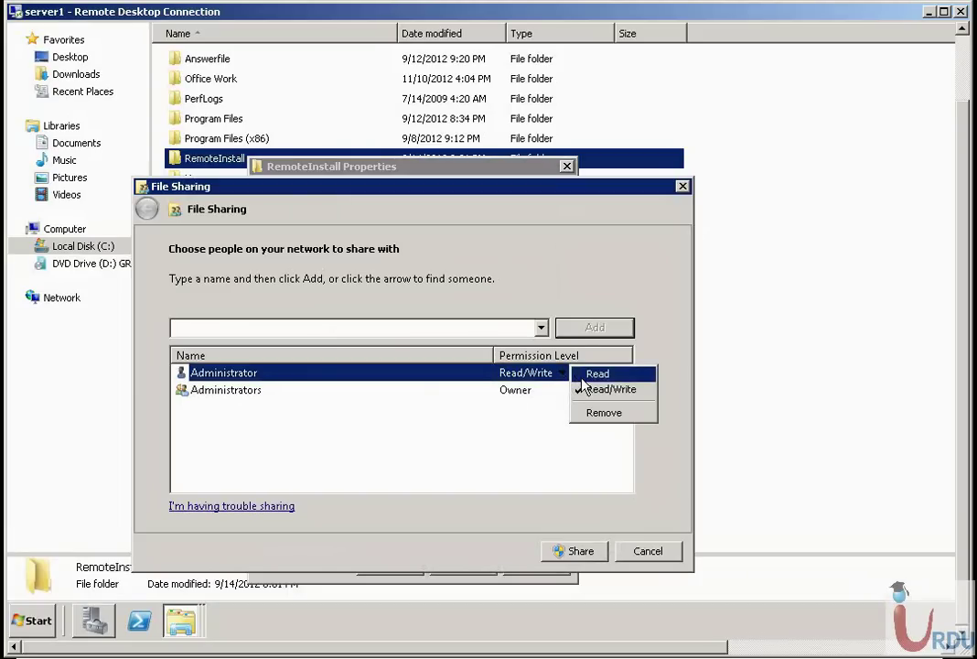
left_click(511, 330)
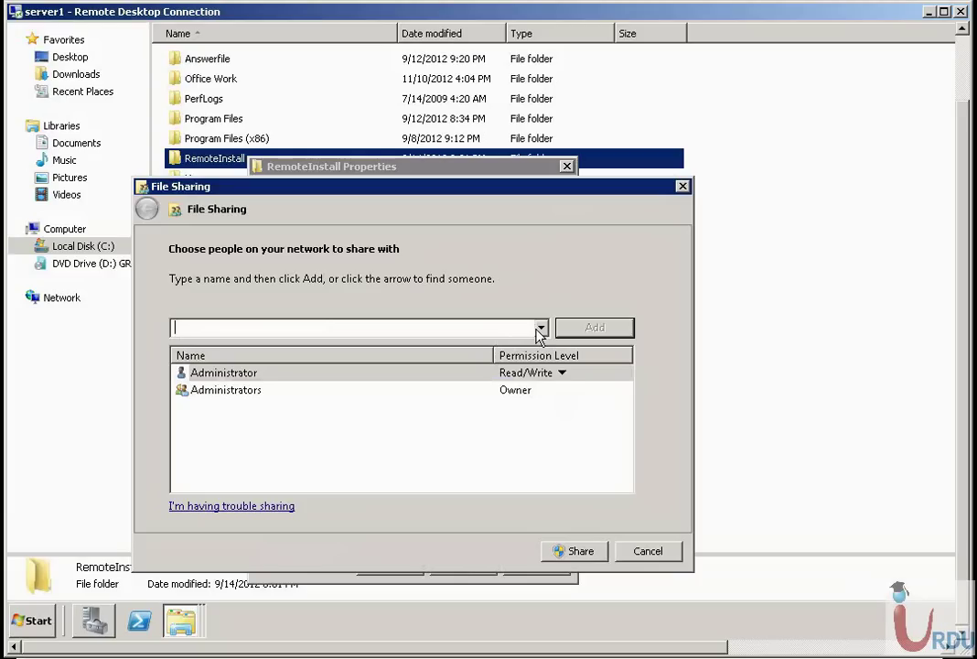
type("every")
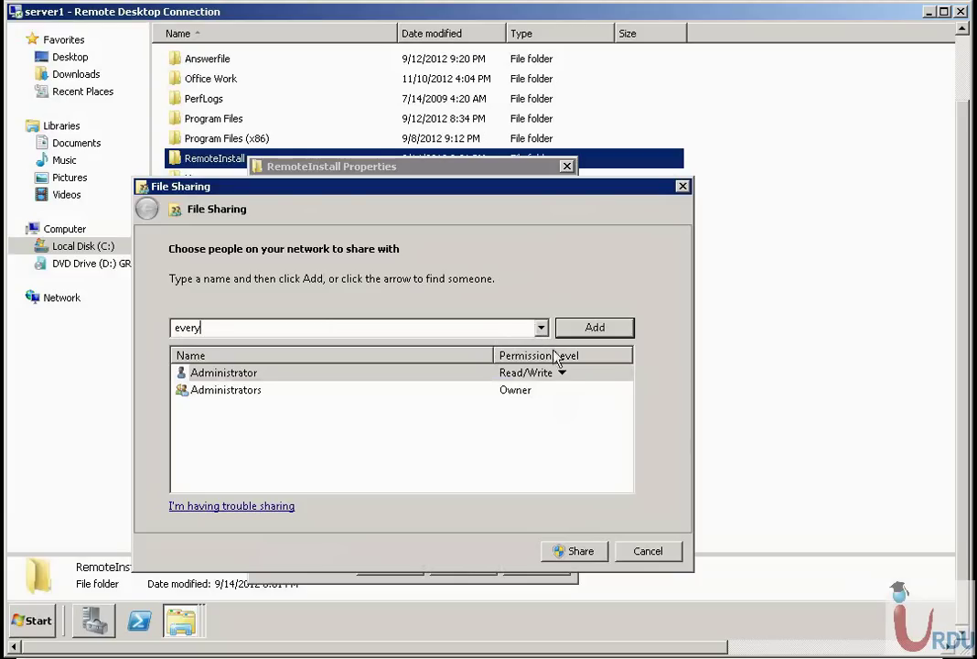
left_click(541, 330)
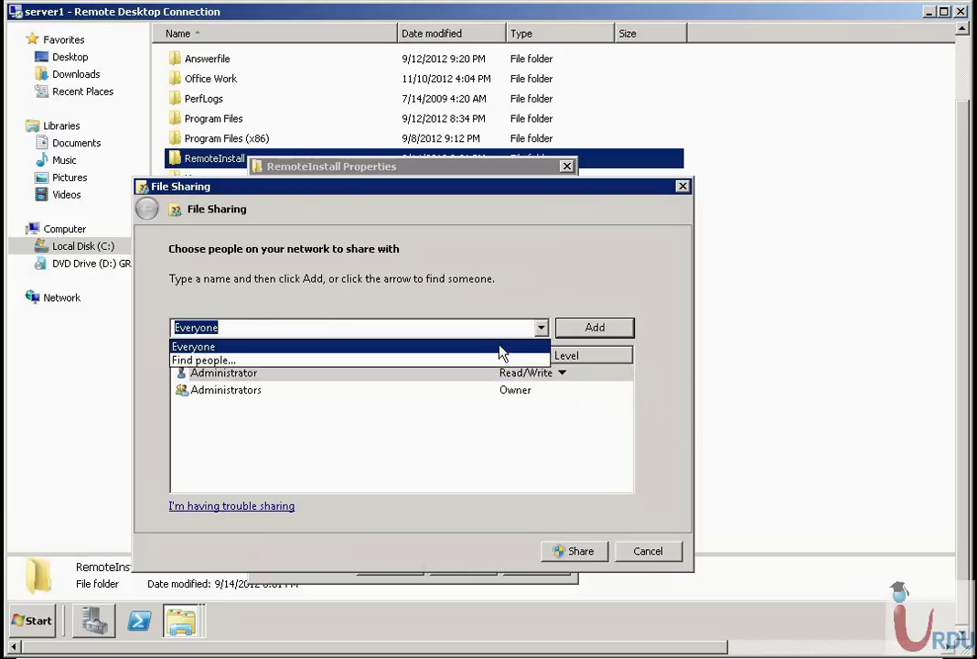
left_click(501, 348)
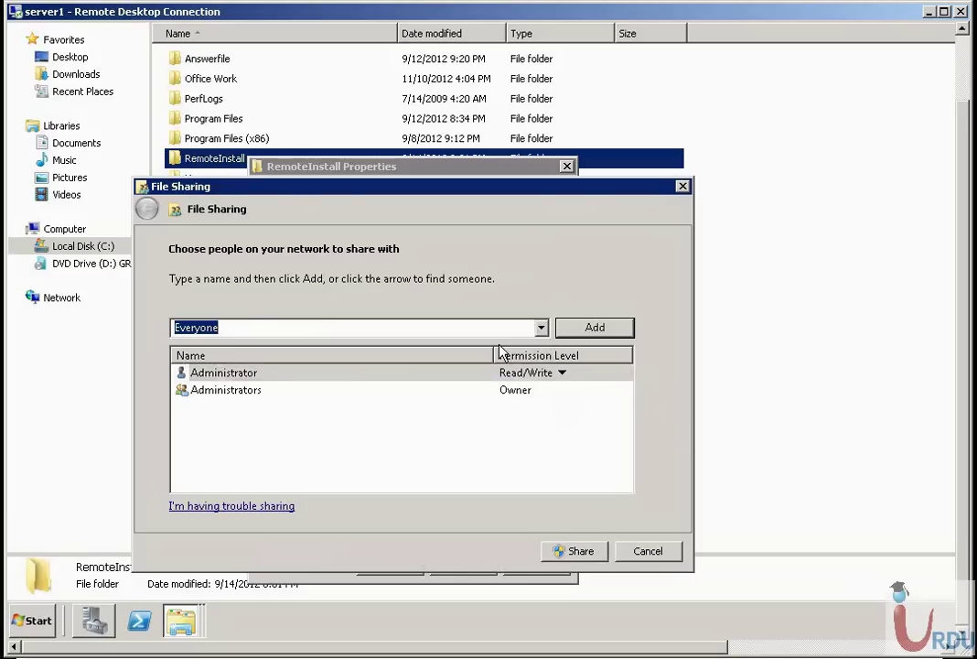
left_click(568, 333)
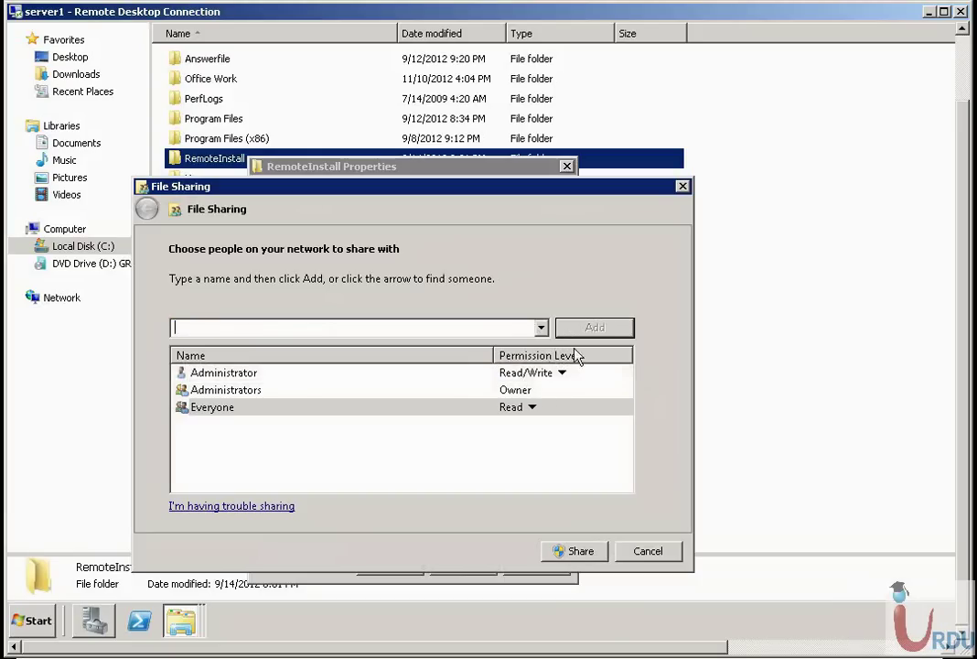
left_click(533, 408)
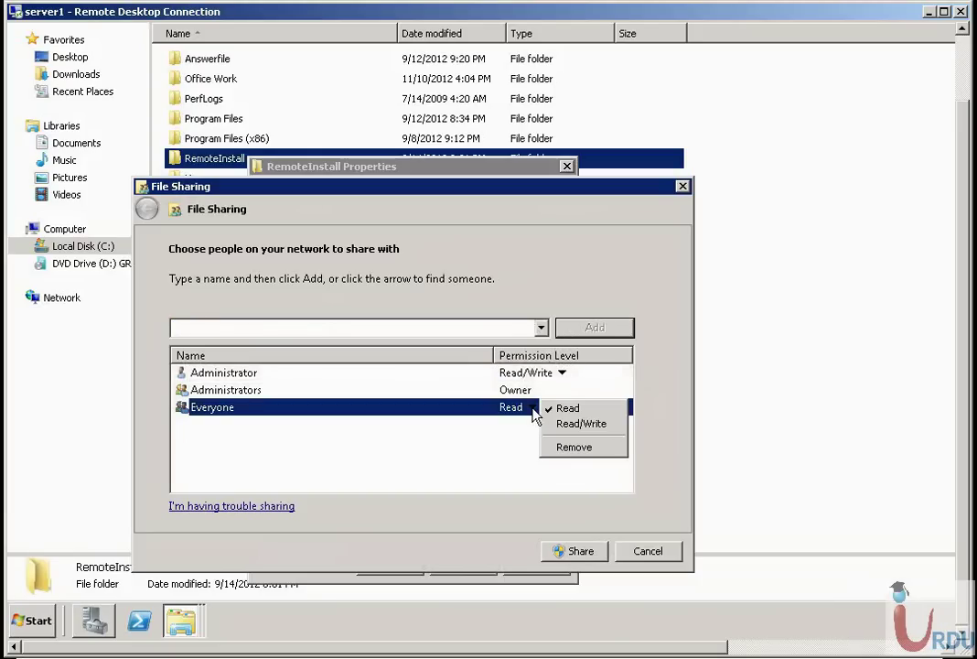
left_click(646, 554)
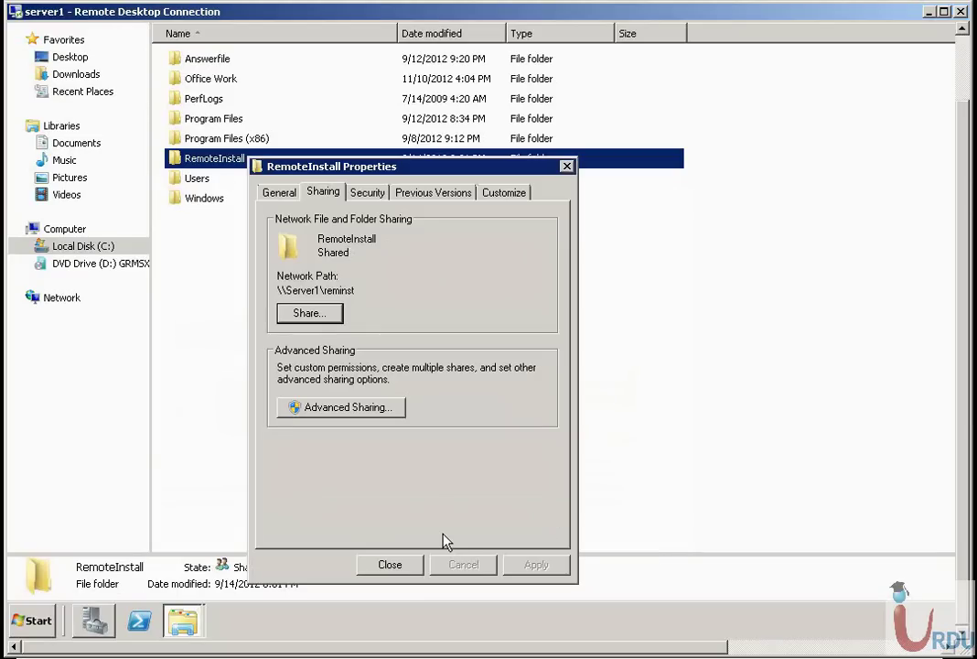
left_click(406, 567)
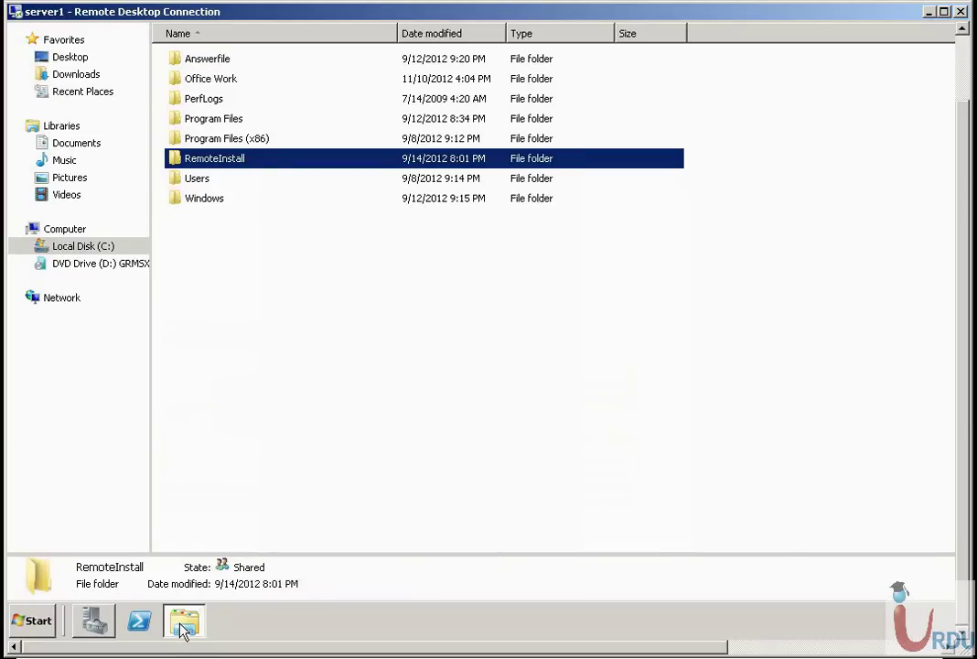
Step: Close Explorer and show Share and Storage Management under the File Services role in Server Manager
key("alt+F4")
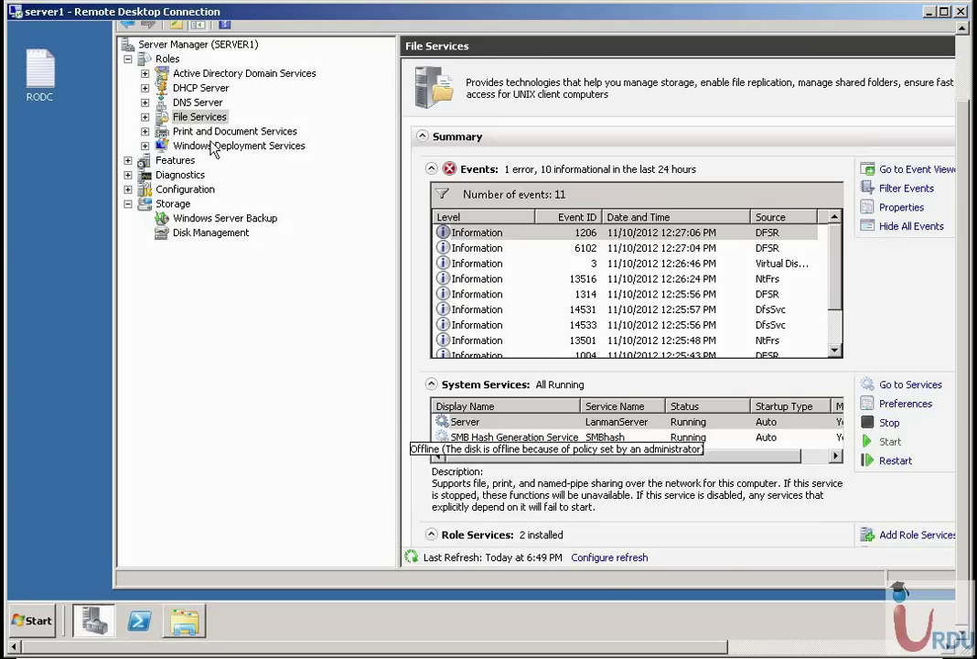
left_click(145, 117)
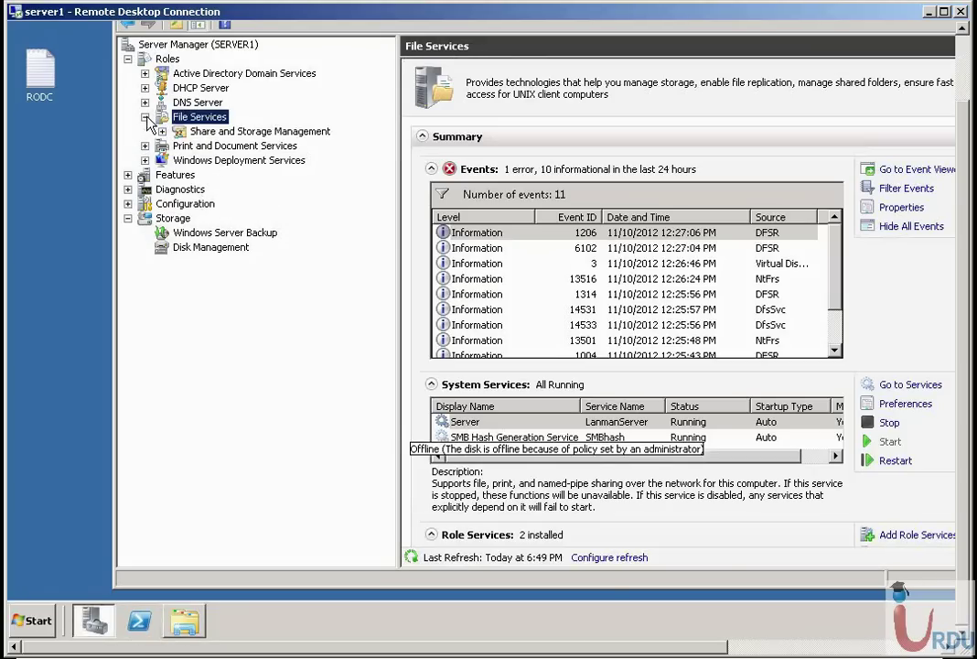
left_click(233, 135)
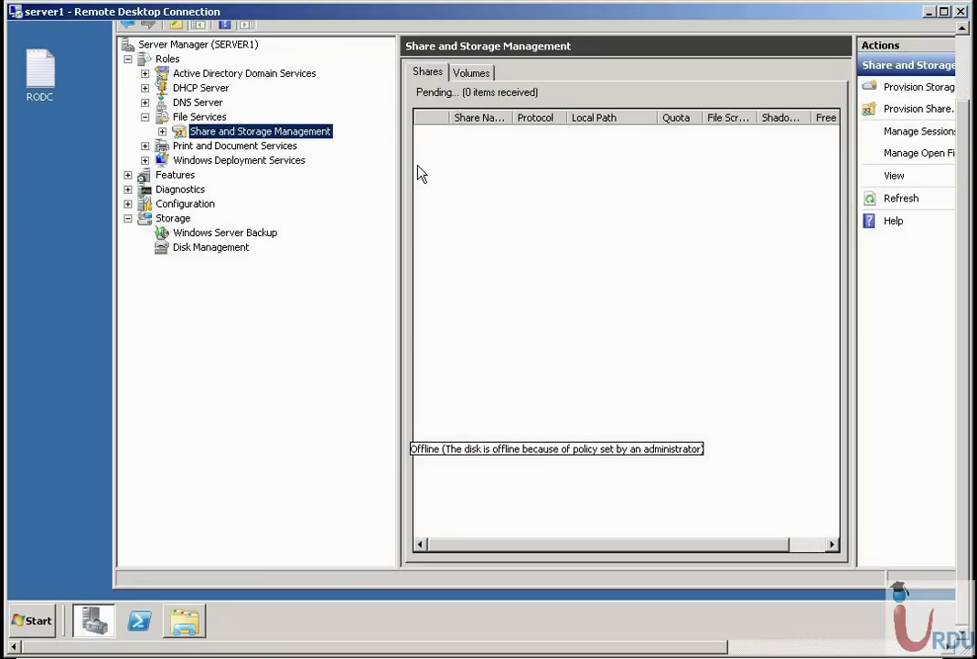
Step: Launch the standalone Share and Storage Management console by running storagemgmt.msc from the program search
left_click(34, 621)
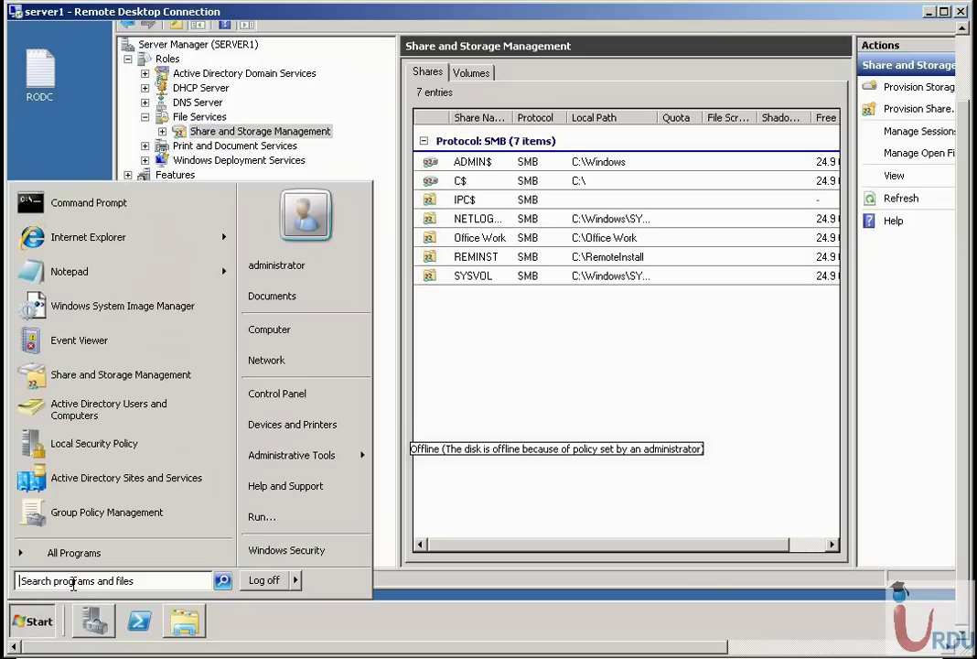
left_click(95, 581)
type("l")
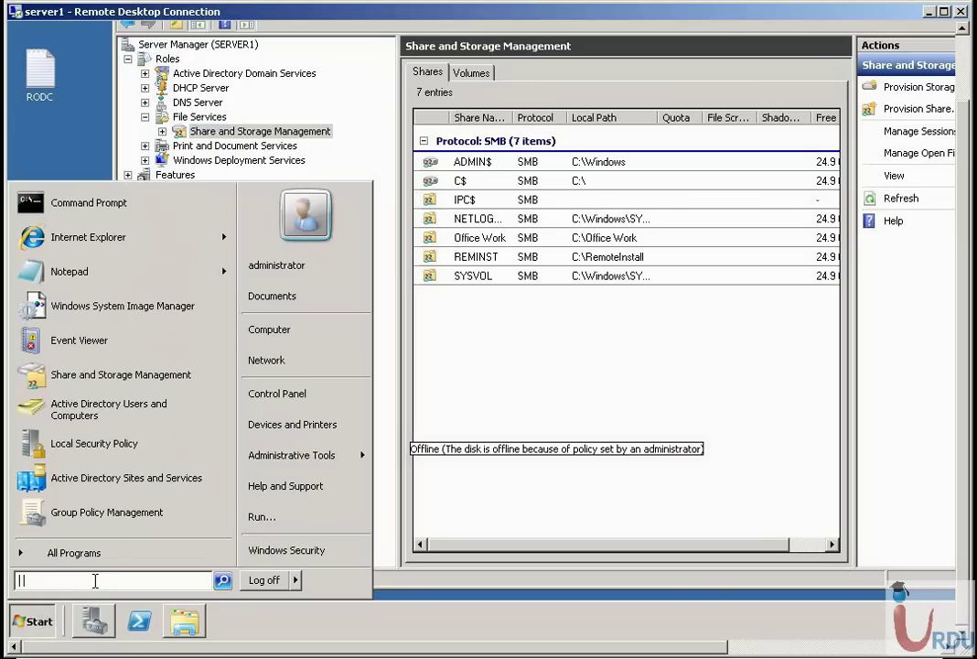
type("share")
key("BackSpace")
key("BackSpace")
key("BackSpace")
key("BackSpace")
key("BackSpace")
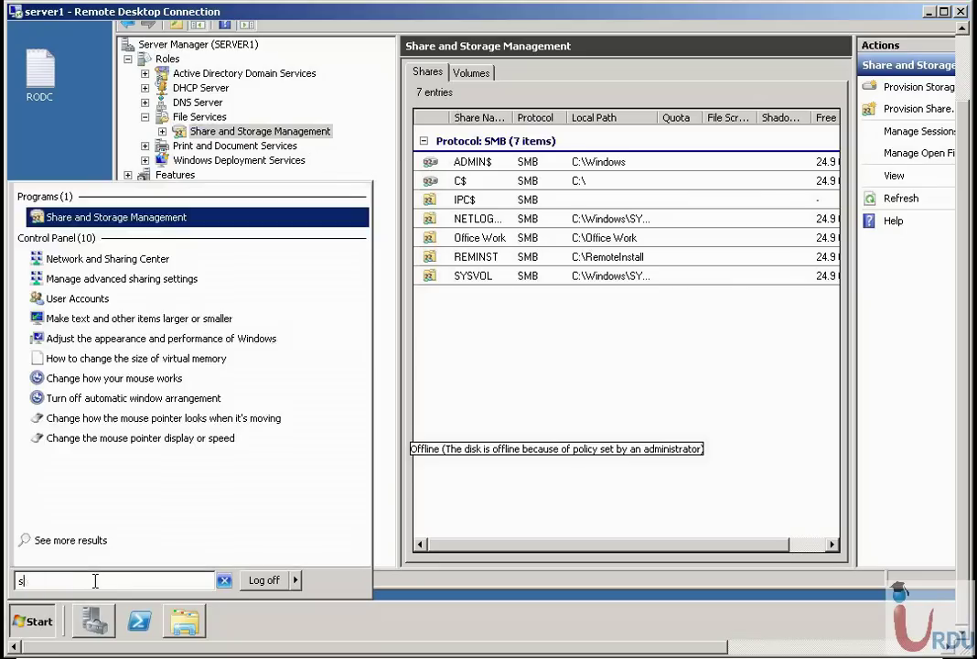
type("storagemaa")
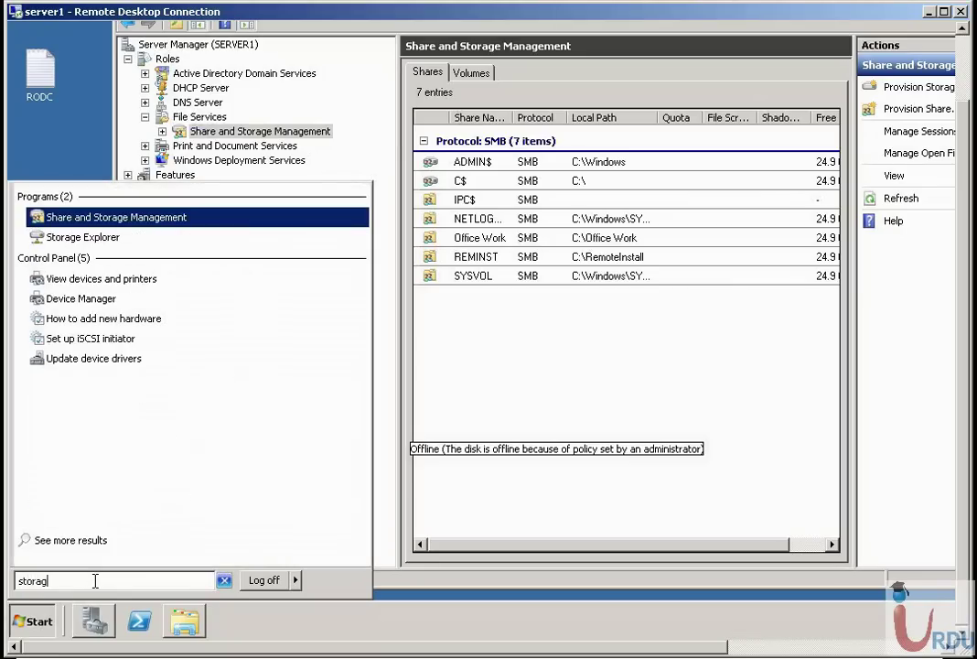
key("BackSpace")
key("BackSpace")
key("BackSpace")
type("mgmt.msc")
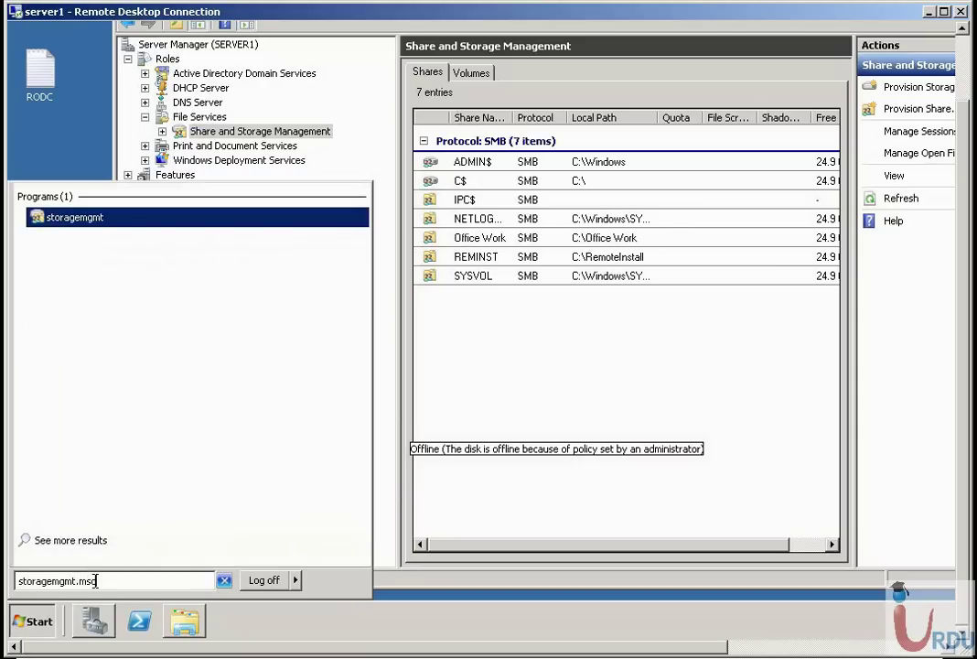
key("Return")
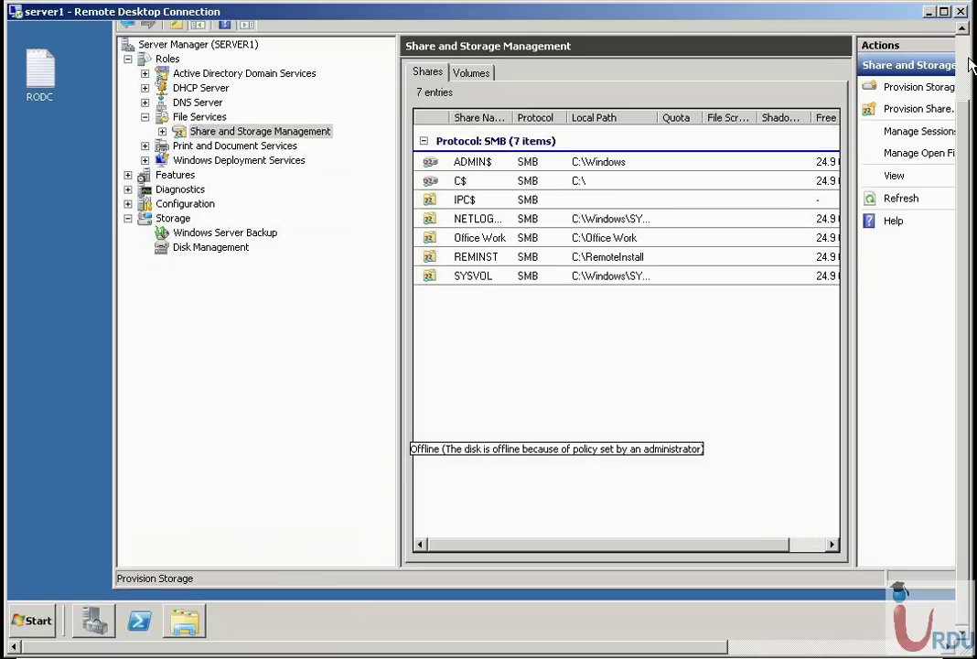
Step: Maximize Server Manager, view the standalone Share and Storage Management console, and close that console
scroll(971, 64, "up", 3)
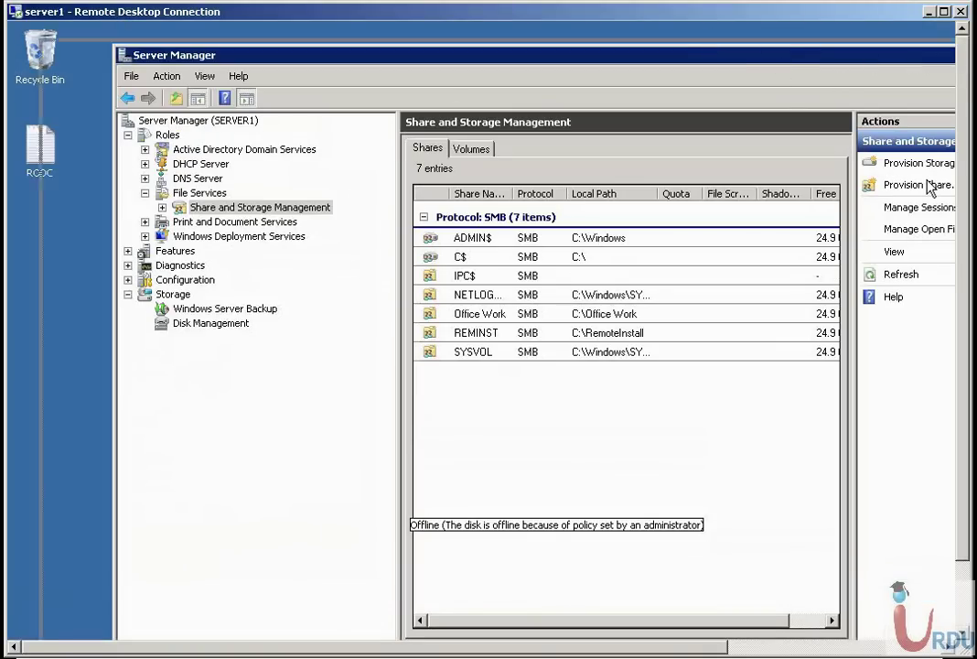
key("super+Up")
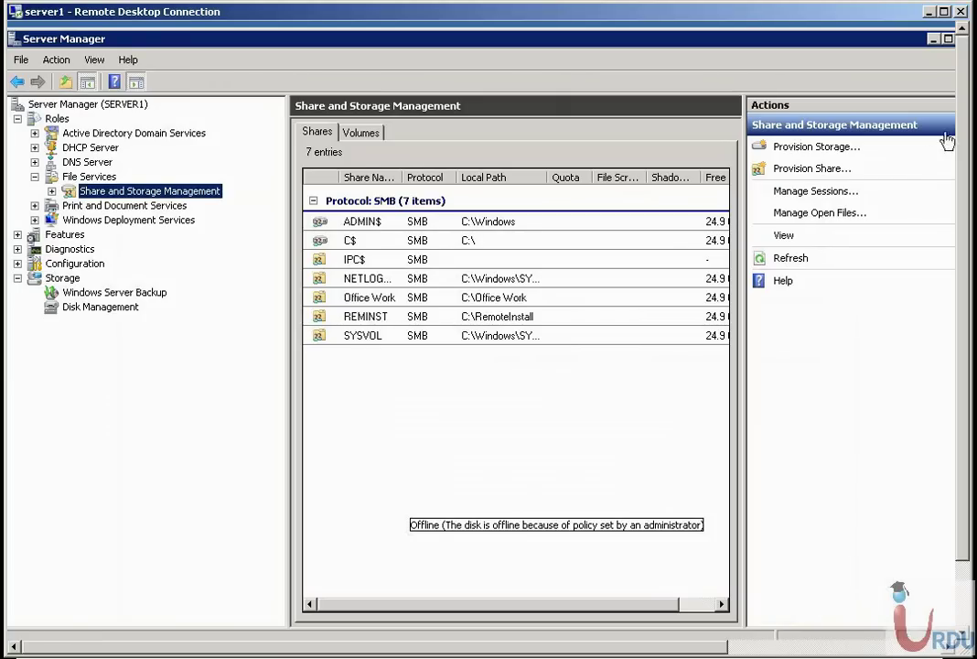
left_click(967, 573)
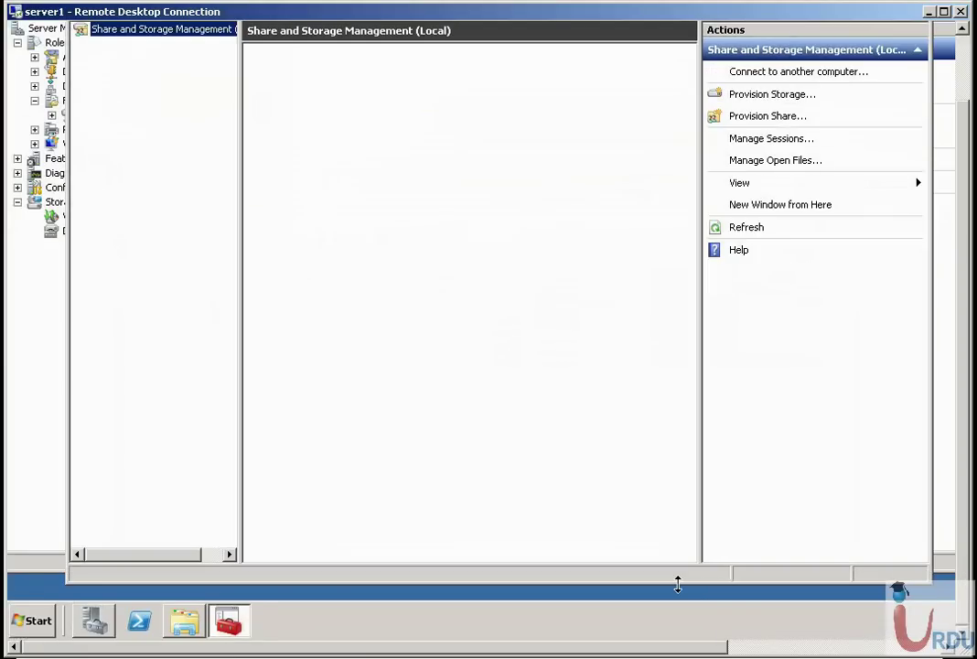
left_click(964, 57)
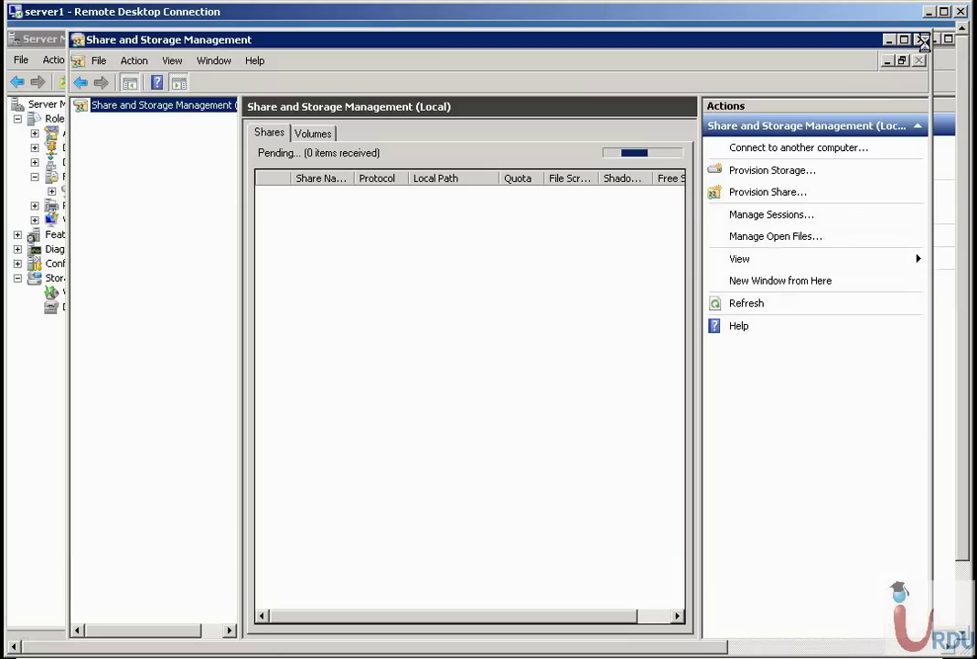
left_click(924, 40)
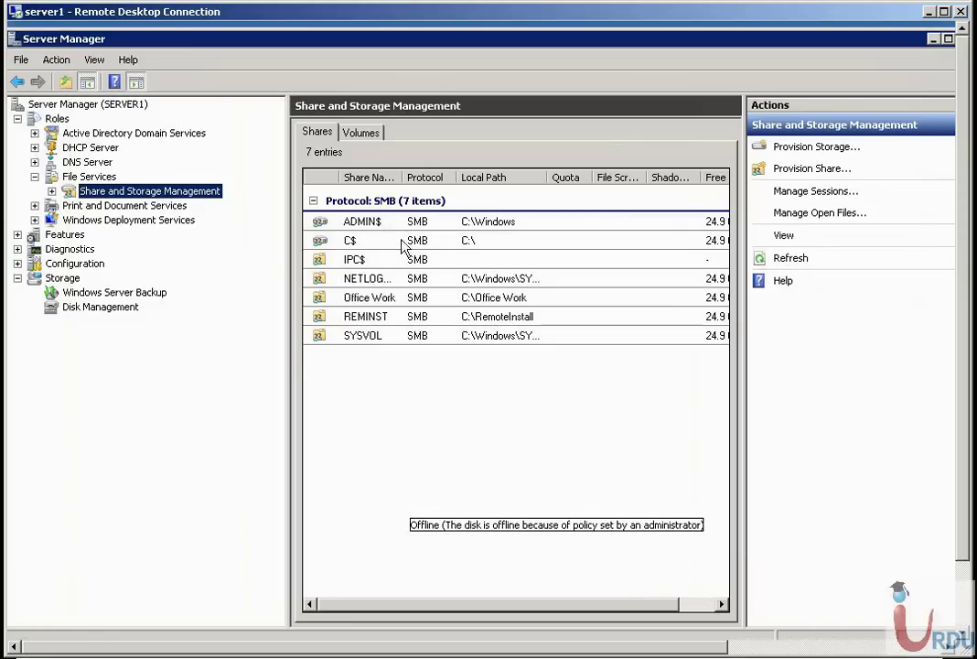
Step: Look through the ADMIN$, C$, REMINST and Office Work shares and expand the Share and Storage Management node
left_click(375, 228)
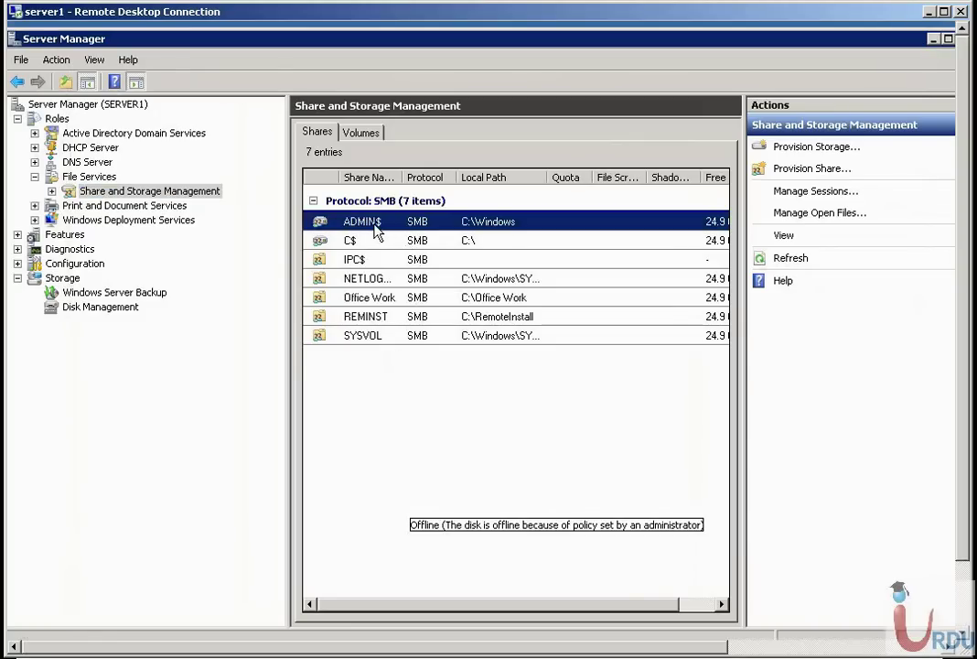
left_click(375, 245)
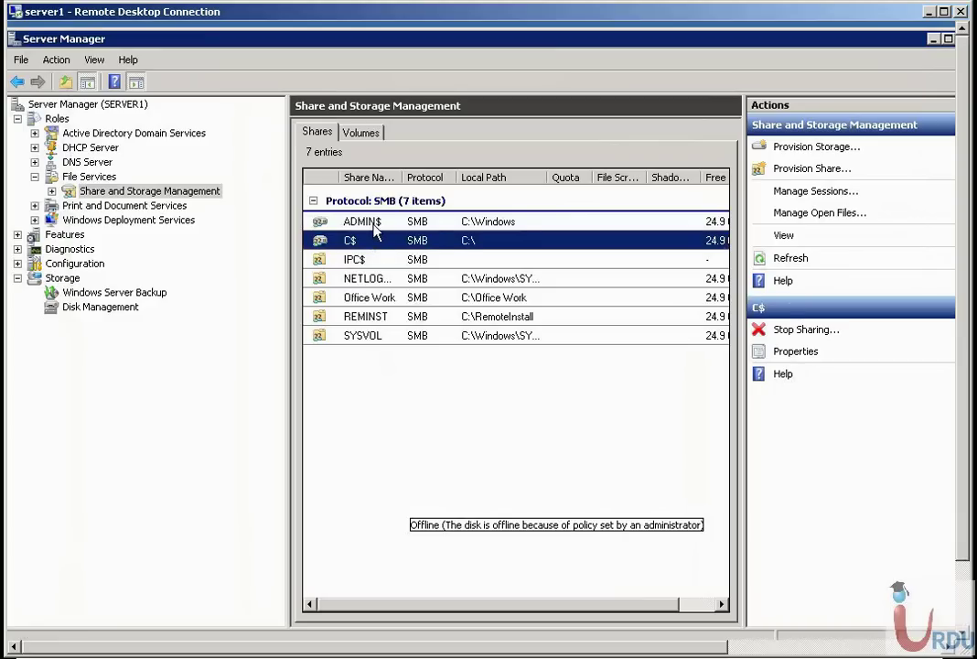
left_click(373, 226)
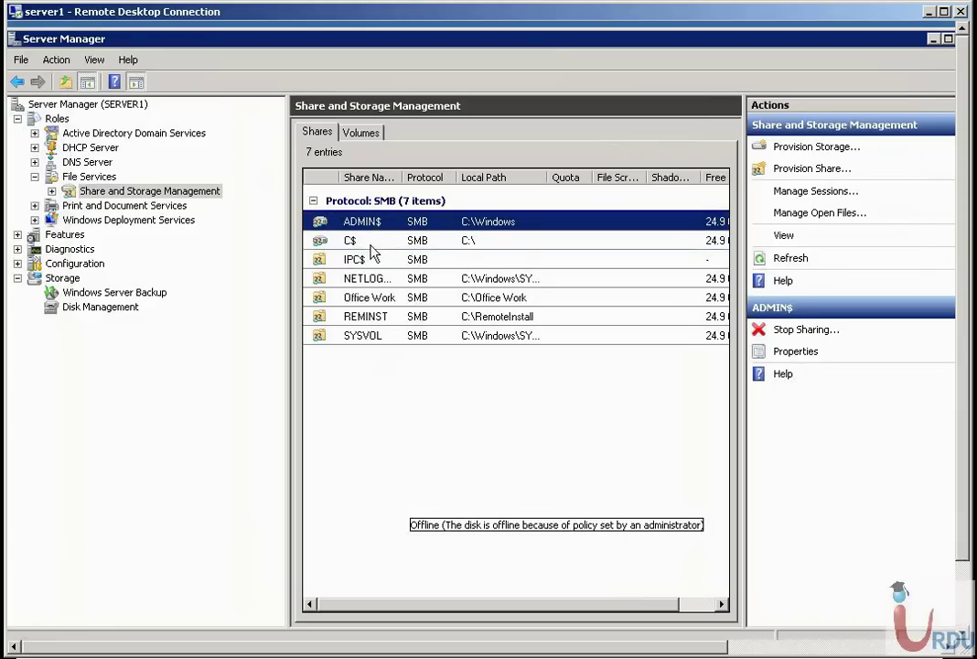
left_click(370, 320)
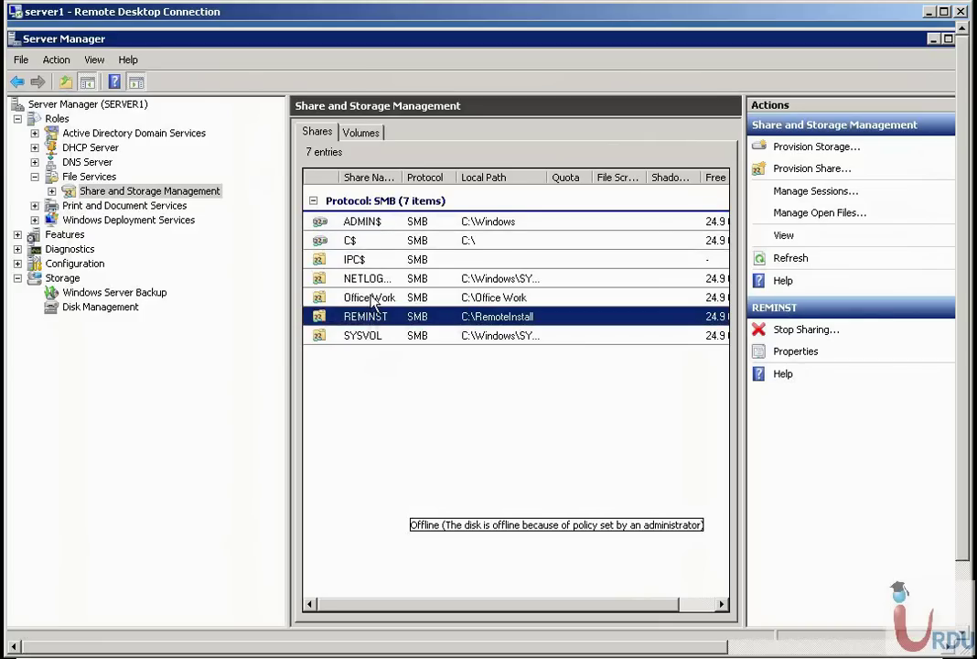
left_click(373, 302)
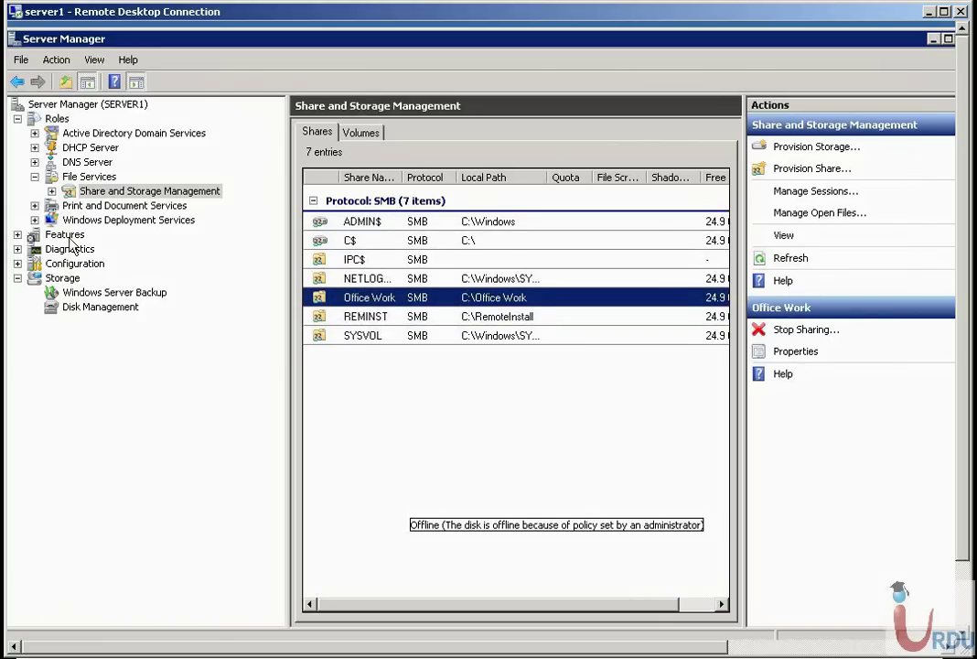
left_click(52, 190)
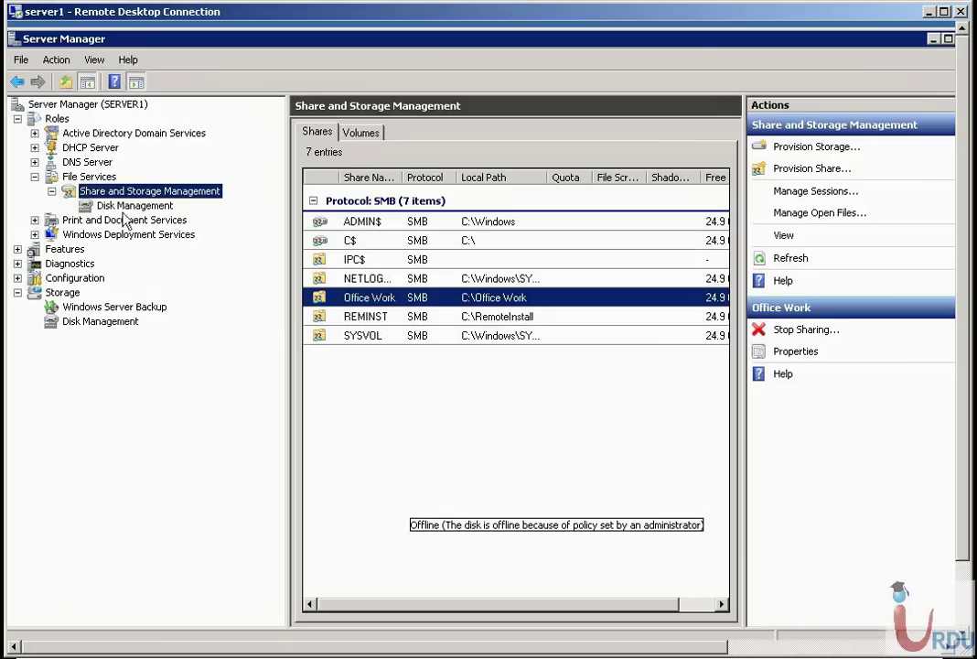
Step: Review the Office Work share's properties, including its access-based enumeration setting, and close them without changes
right_click(388, 300)
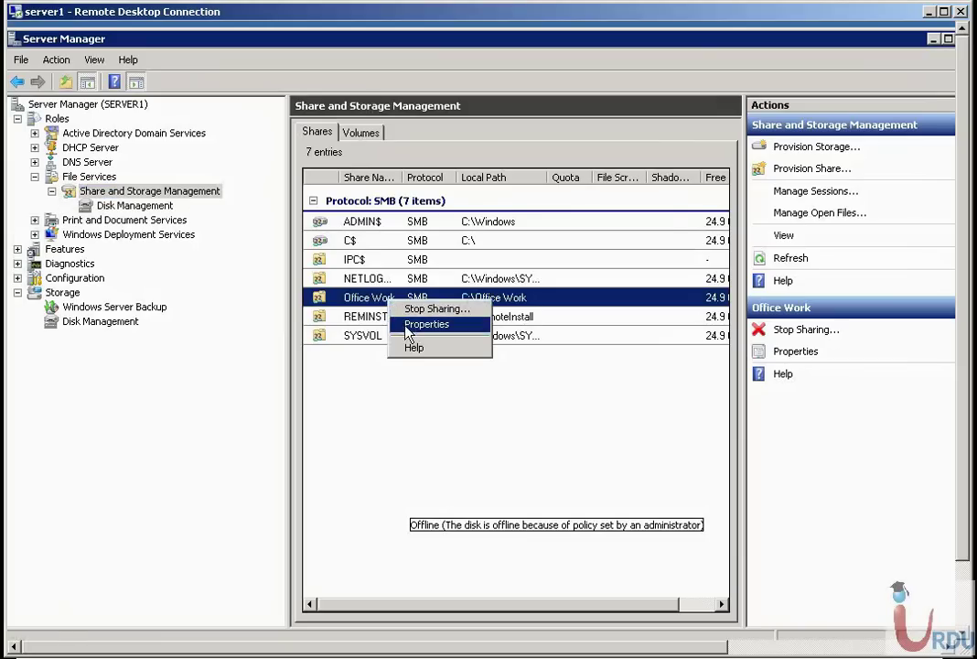
left_click(405, 328)
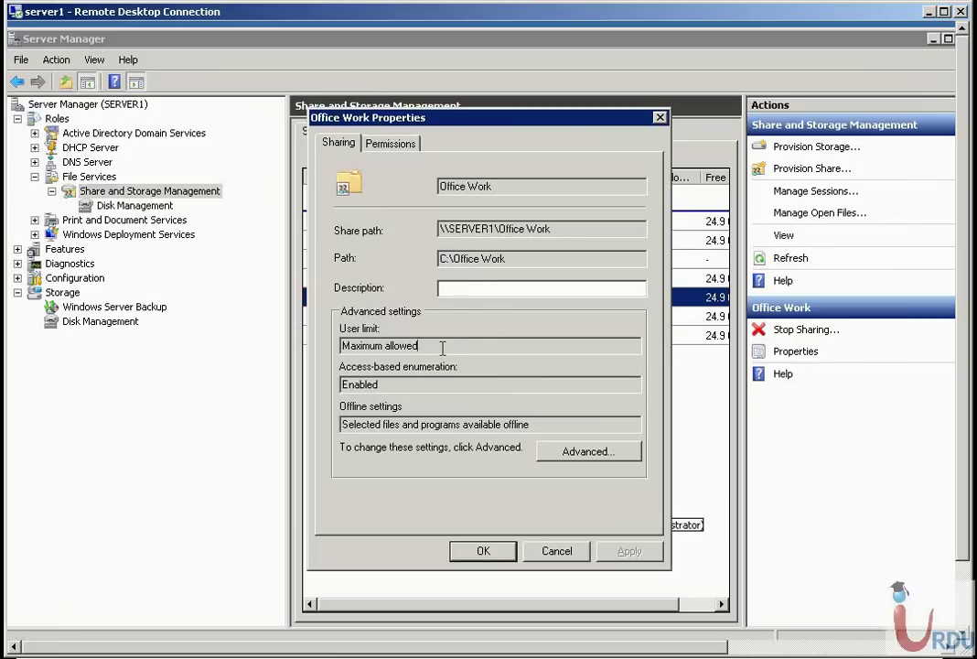
left_click(415, 387)
double_click(414, 387)
left_click(557, 551)
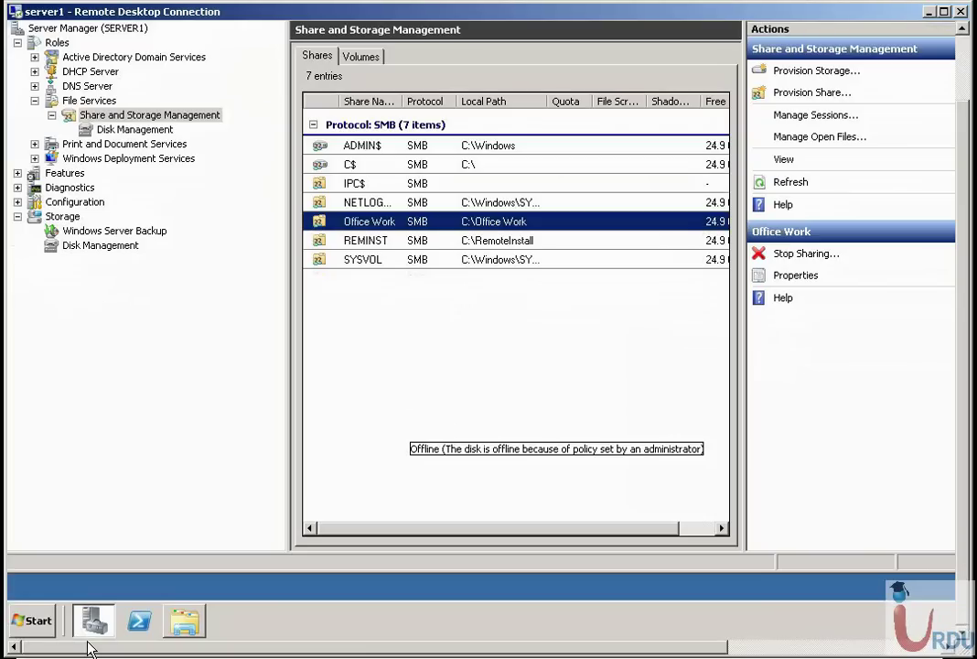
Step: Switch to the Explorer window of drive C: and create a new folder named Public there
left_click(184, 621)
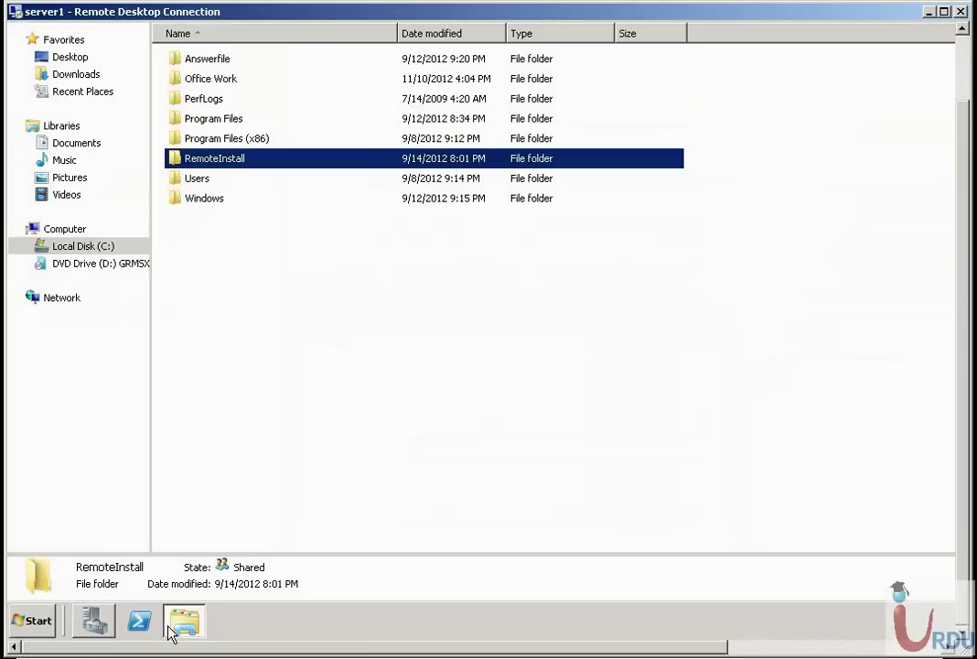
right_click(264, 260)
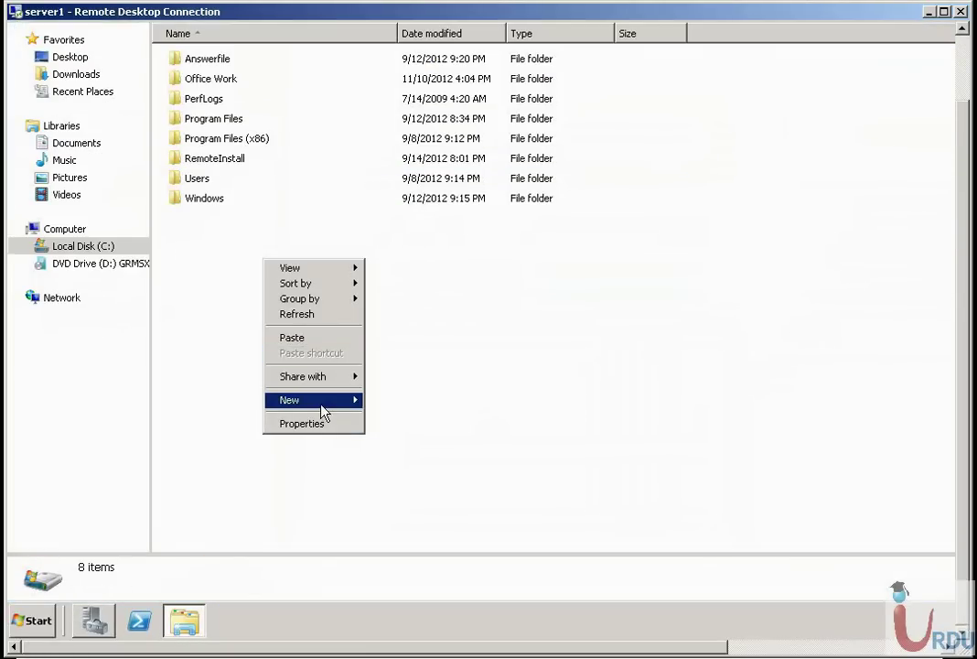
mouse_move(356, 400)
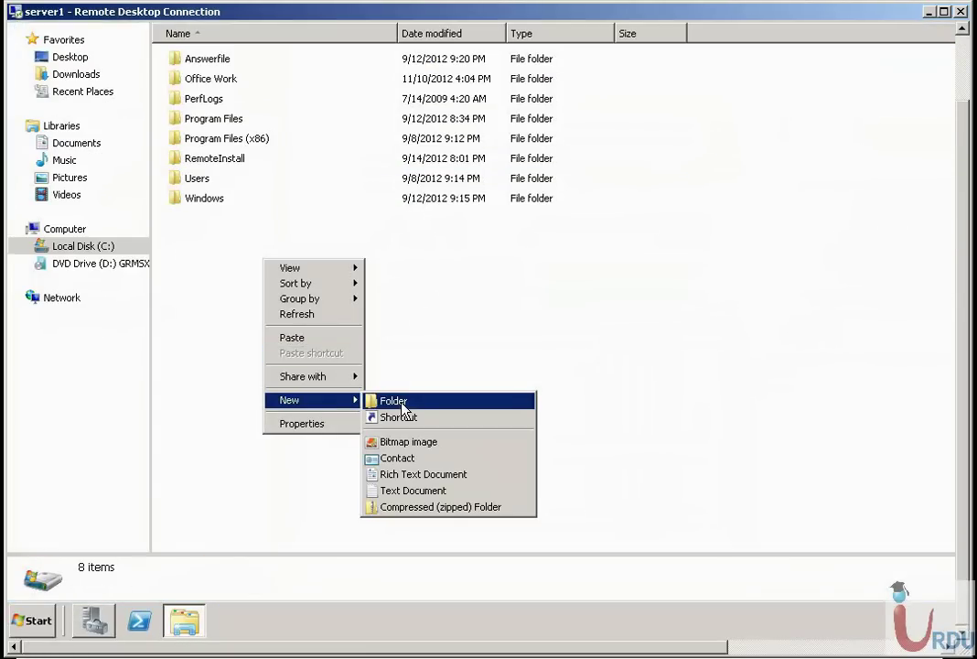
left_click(421, 402)
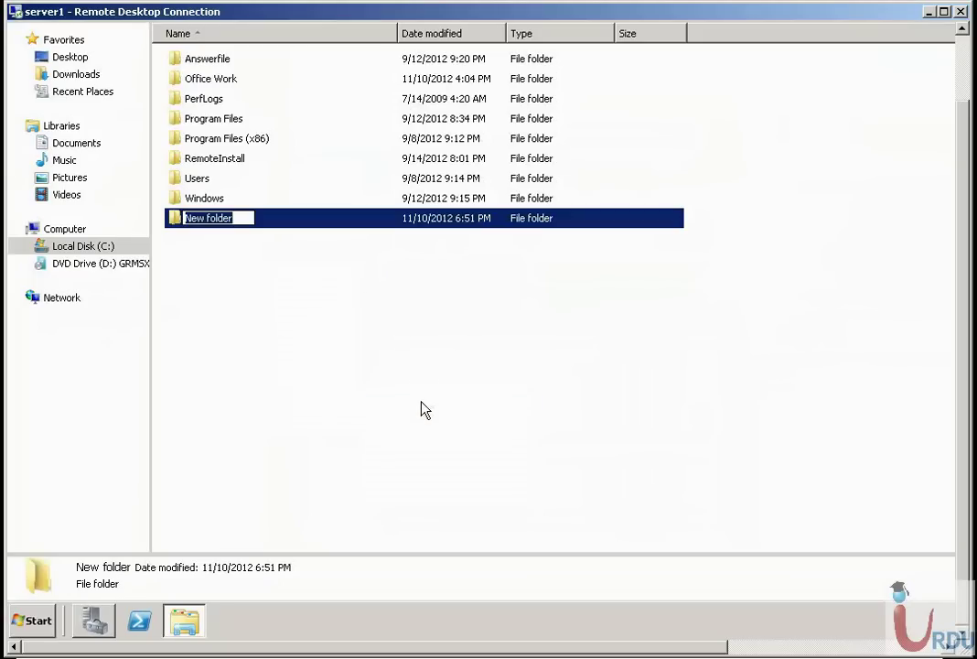
type("Pun")
key("BackSpace")
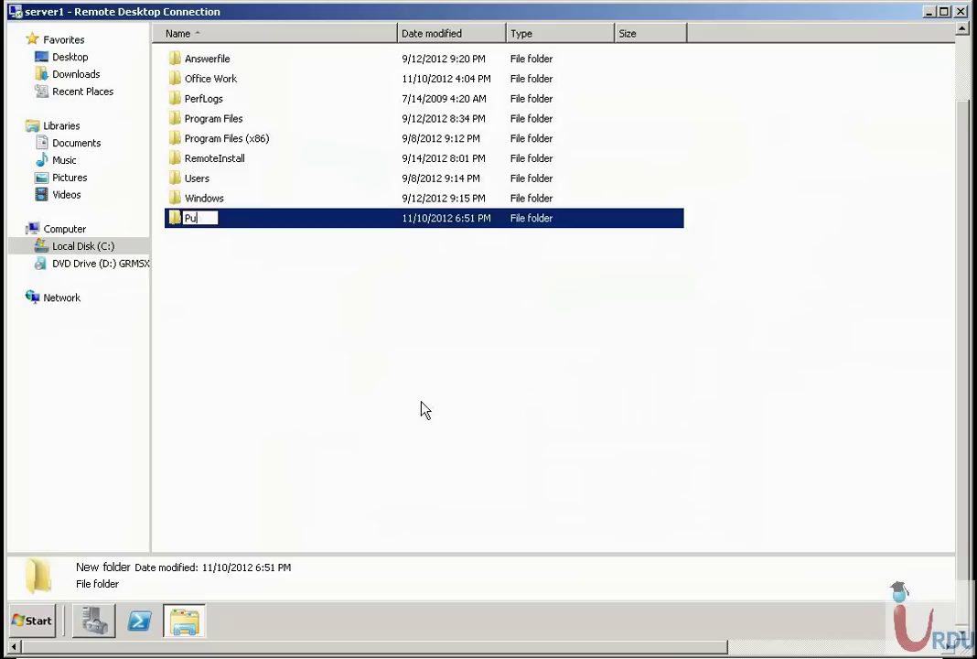
type("blic")
key("Return")
Step: Return to Server Manager, start provisioning a share, and choose c:\Public as the shared folder location
left_click(95, 622)
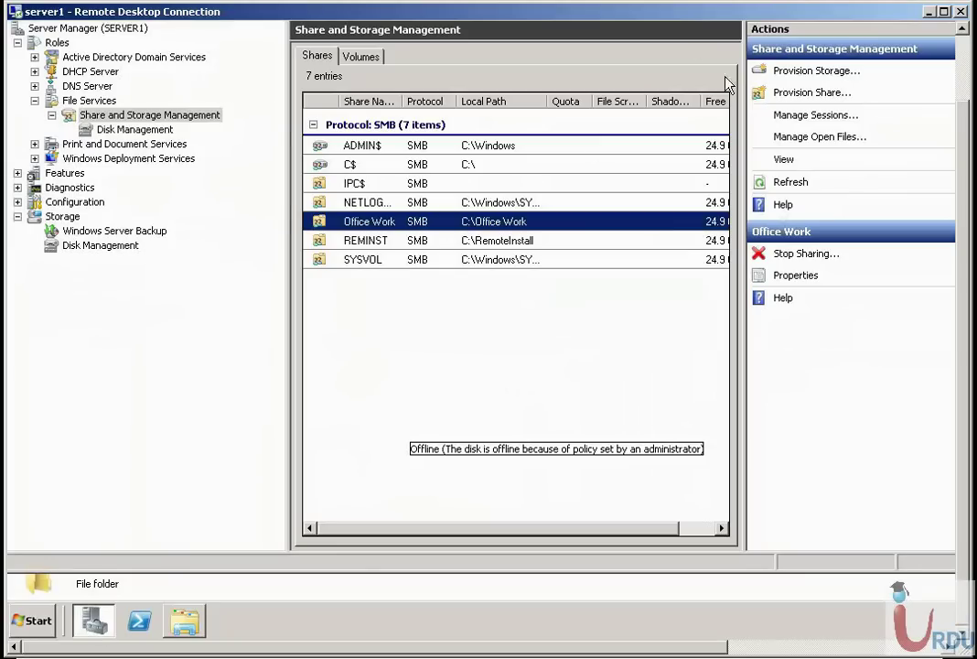
left_click(805, 93)
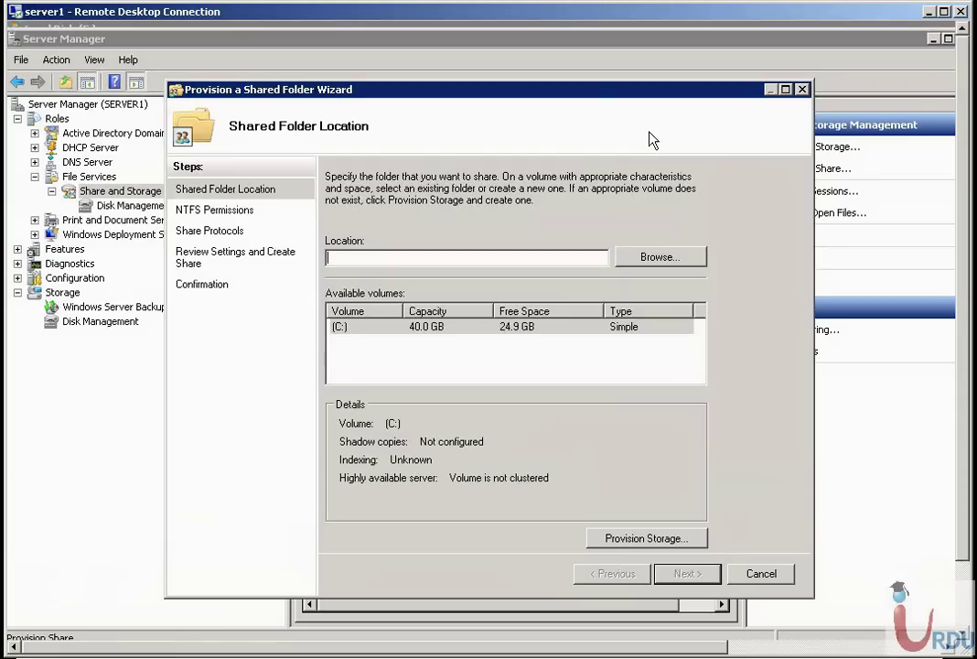
left_click_drag(604, 92, 615, 88)
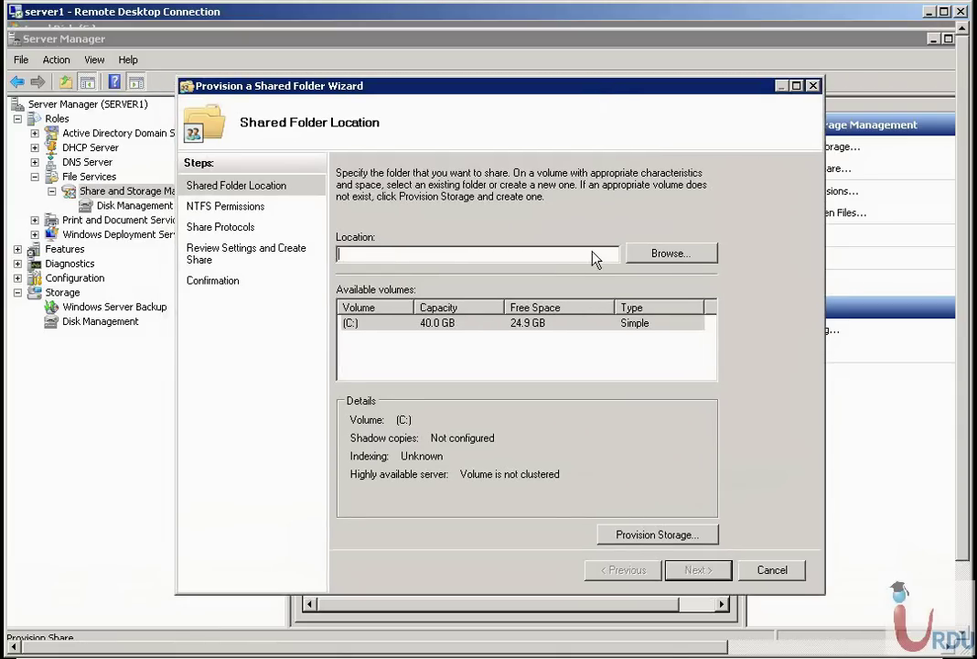
left_click(640, 252)
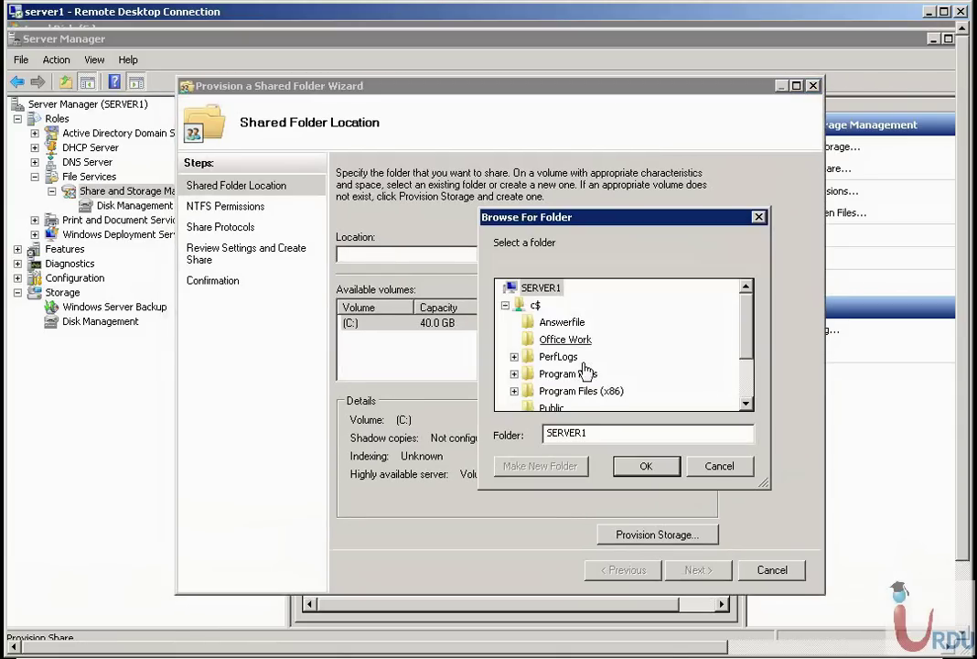
left_click(550, 407)
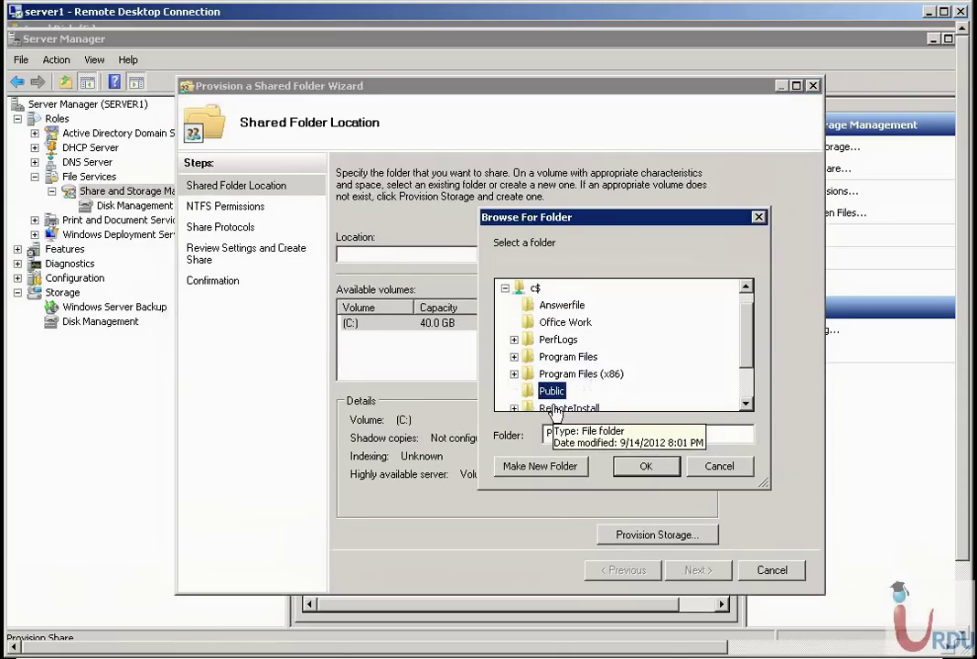
left_click(646, 468)
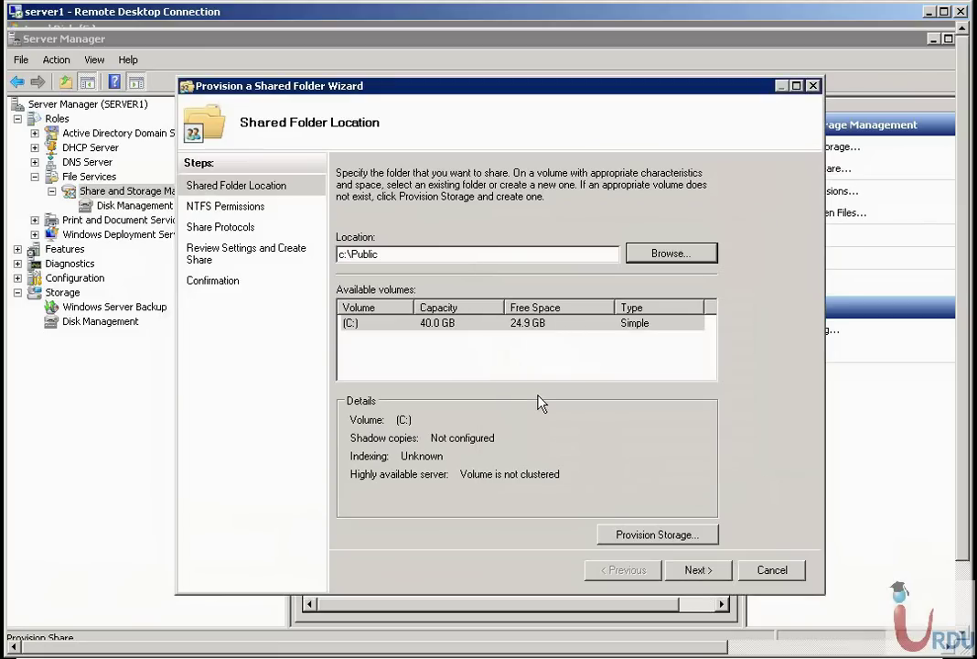
Step: View the storage source options in the Provision Storage Wizard and cancel that wizard
left_click(654, 537)
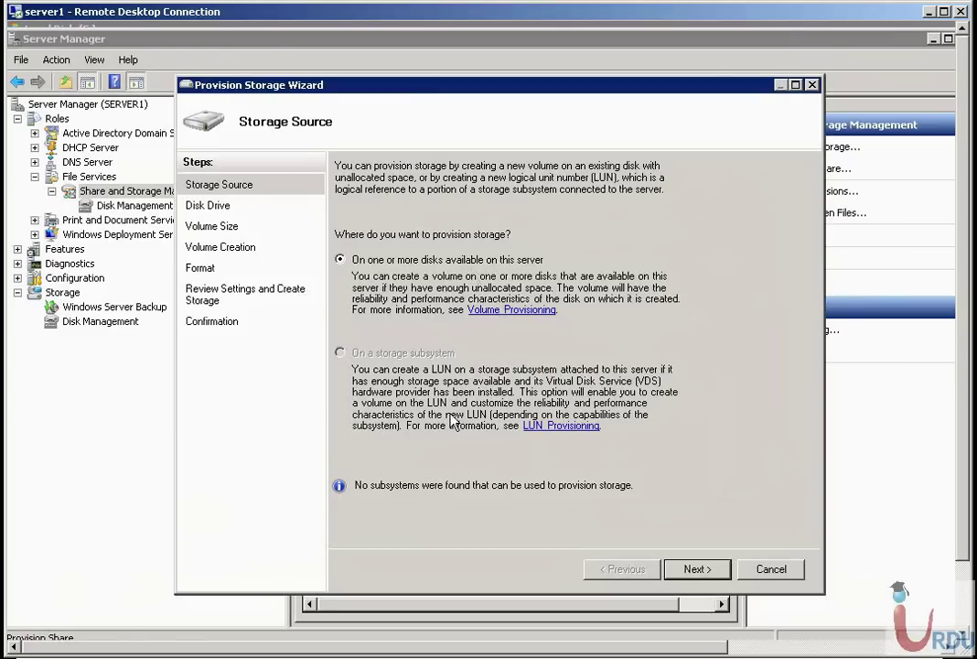
left_click(774, 570)
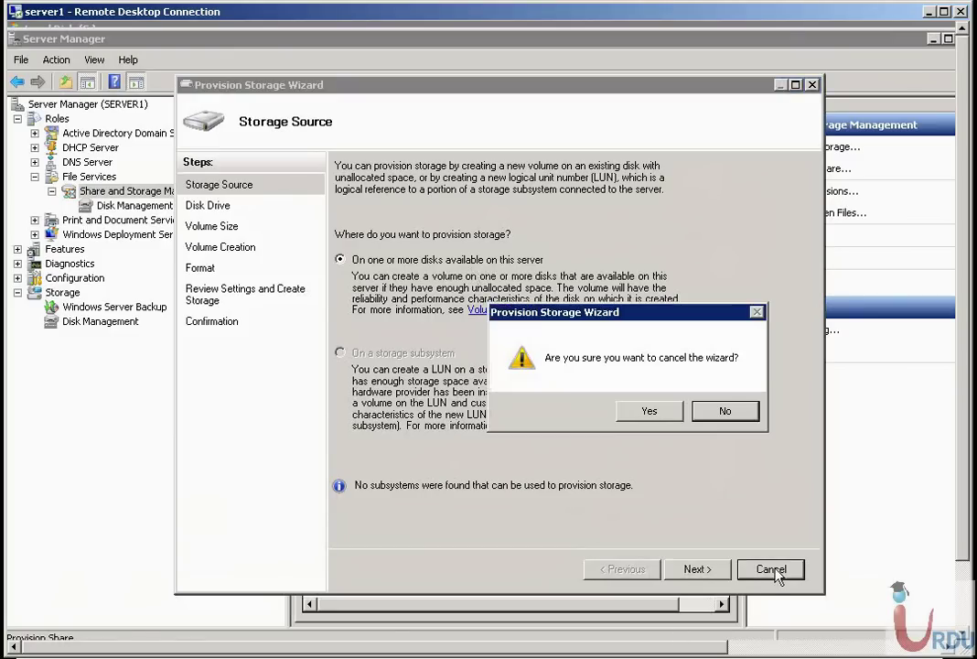
left_click(657, 410)
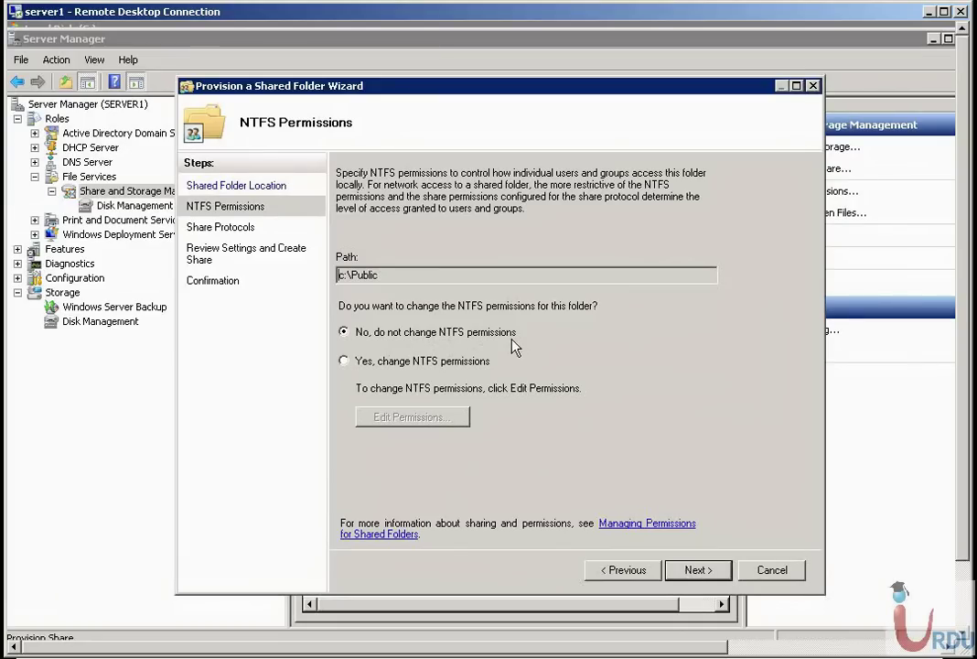
Step: Inspect the Public folder's NTFS permission entries without editing them, and select the option not to change NTFS permissions
left_click(427, 360)
left_click(416, 417)
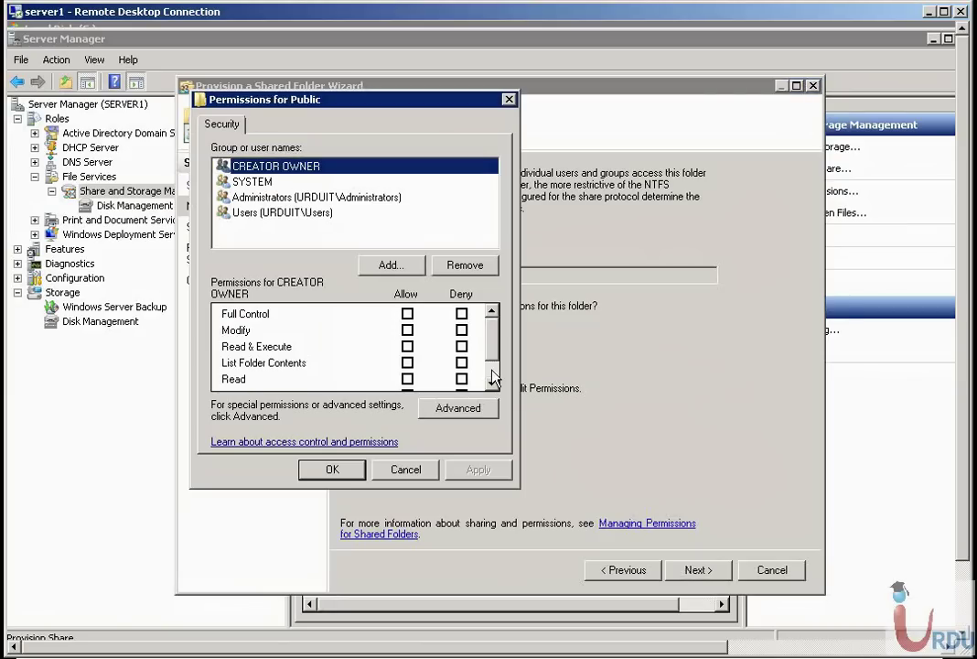
scroll(494, 377, "down", 1)
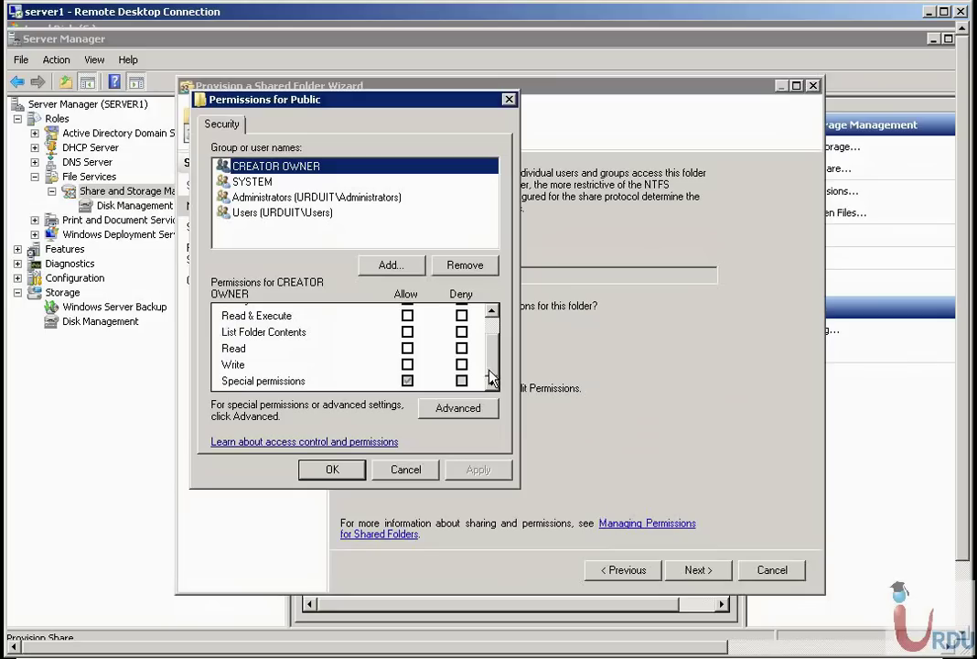
left_click(400, 476)
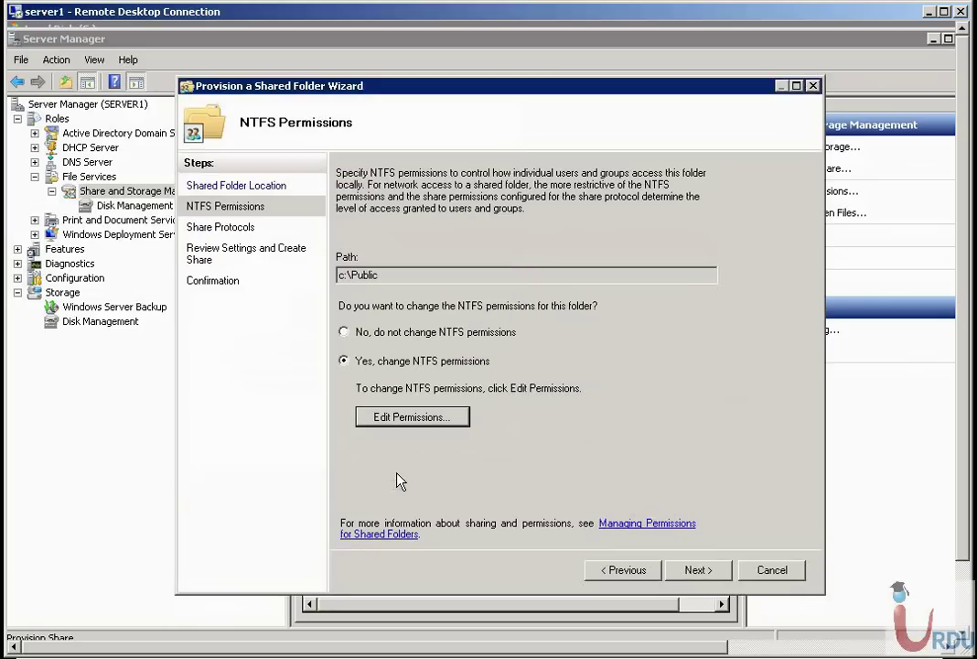
left_click(383, 335)
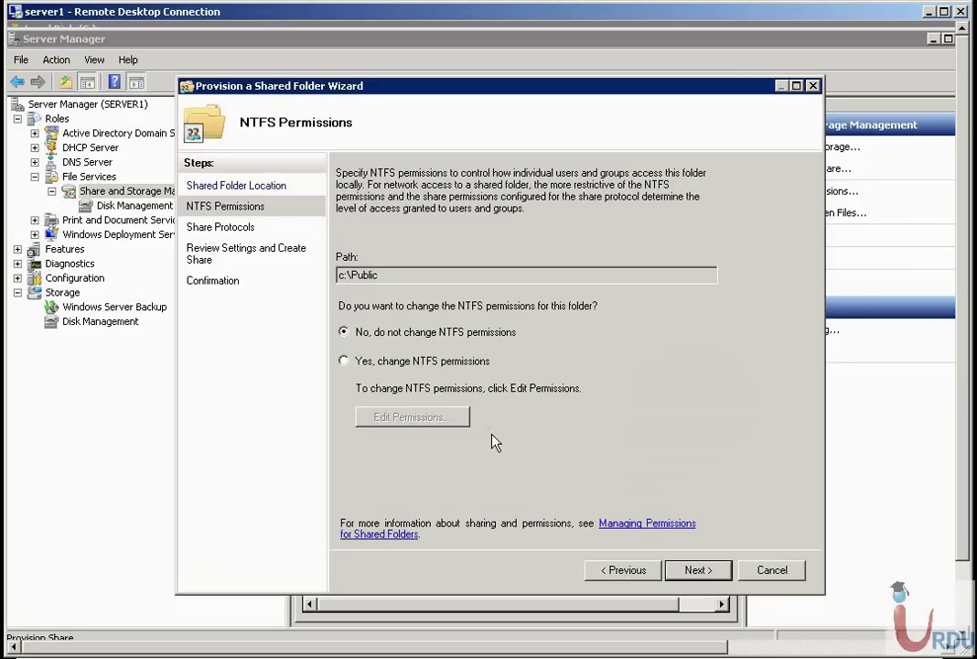
Step: Continue without NTFS permission changes and accept SMB sharing with the share name Public, advancing to the SMB settings
left_click(702, 571)
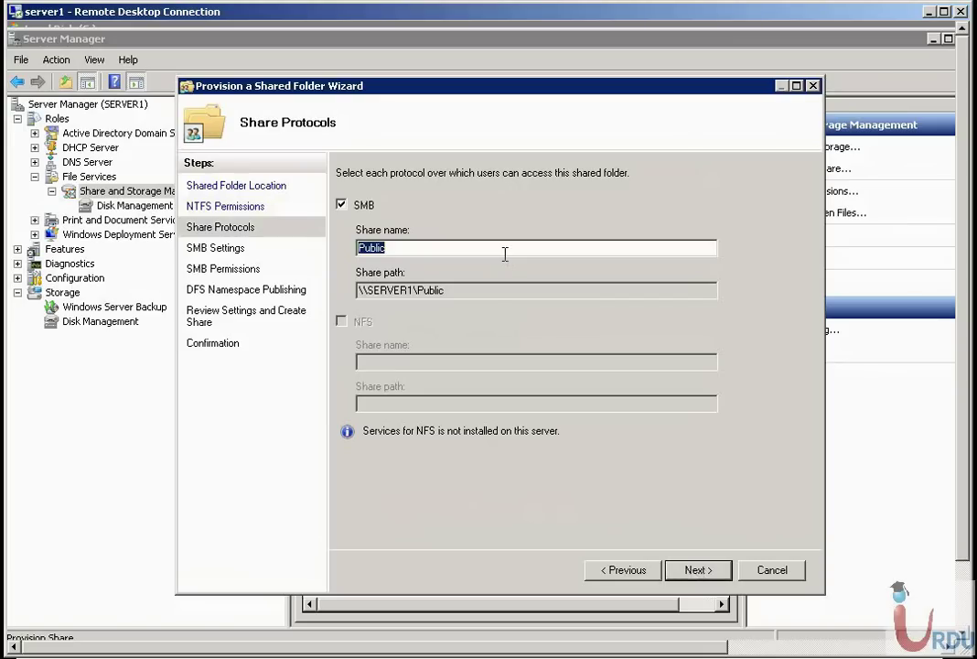
left_click_drag(465, 291, 333, 290)
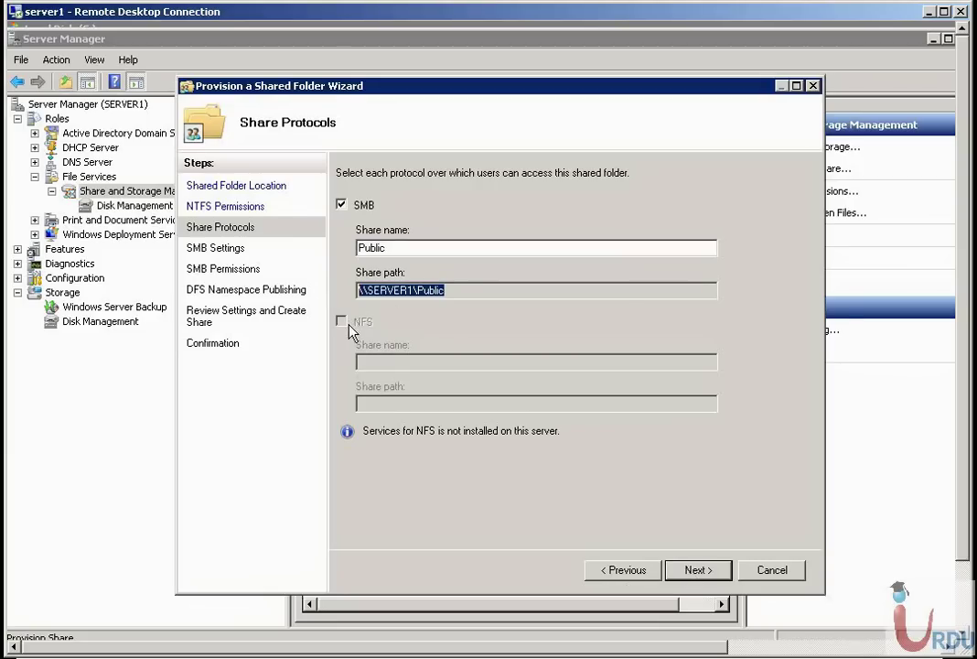
left_click(699, 571)
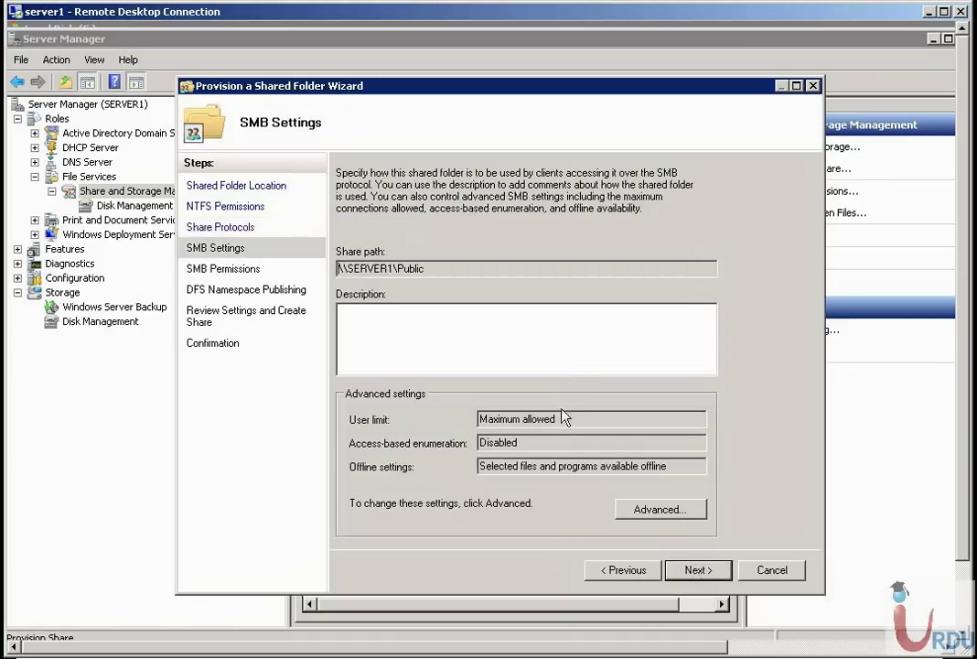
Step: Enable access-based enumeration in the share's advanced SMB settings, check the caching options, and apply the settings
left_click(661, 509)
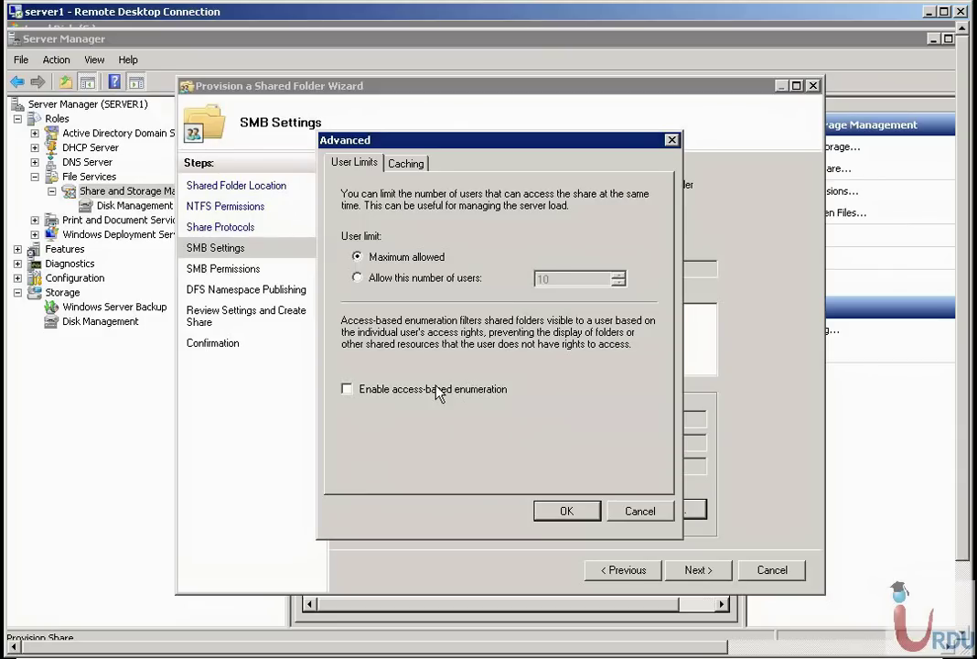
left_click(385, 392)
left_click(405, 162)
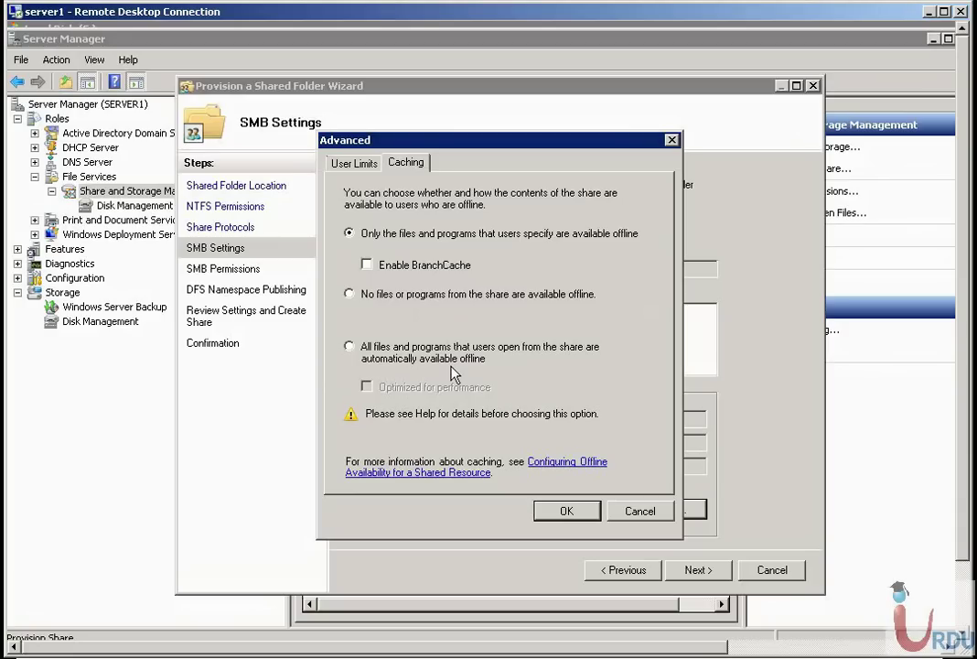
left_click(352, 166)
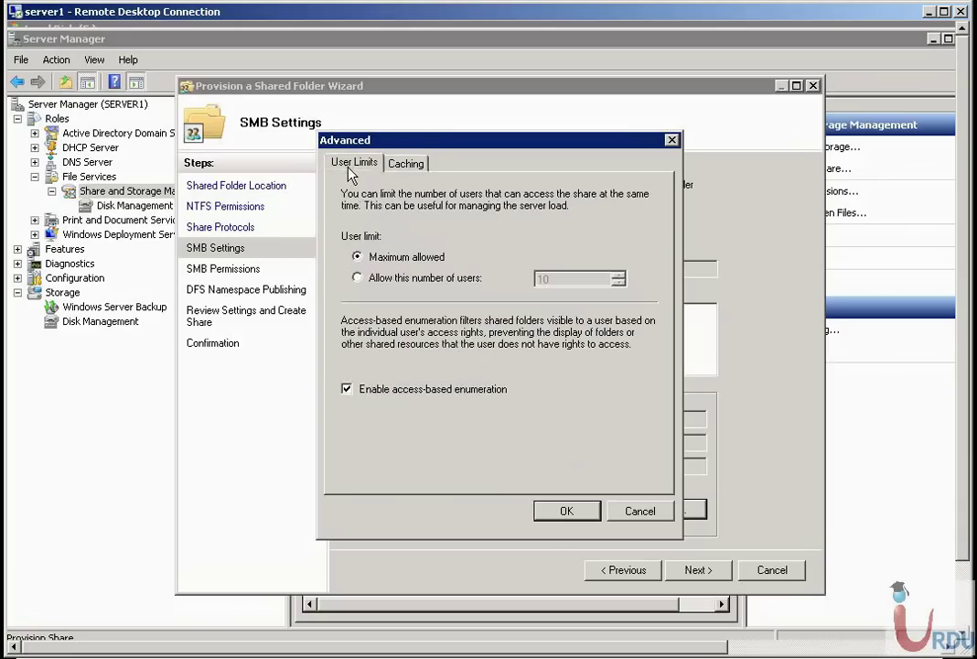
left_click(568, 511)
Step: Enter "This is Public folder ." as the share's description in the SMB settings
left_click(460, 332)
type("Public")
key("BackSpace")
key("BackSpace")
key("BackSpace")
key("BackSpace")
key("BackSpace")
key("BackSpace")
type("this is")
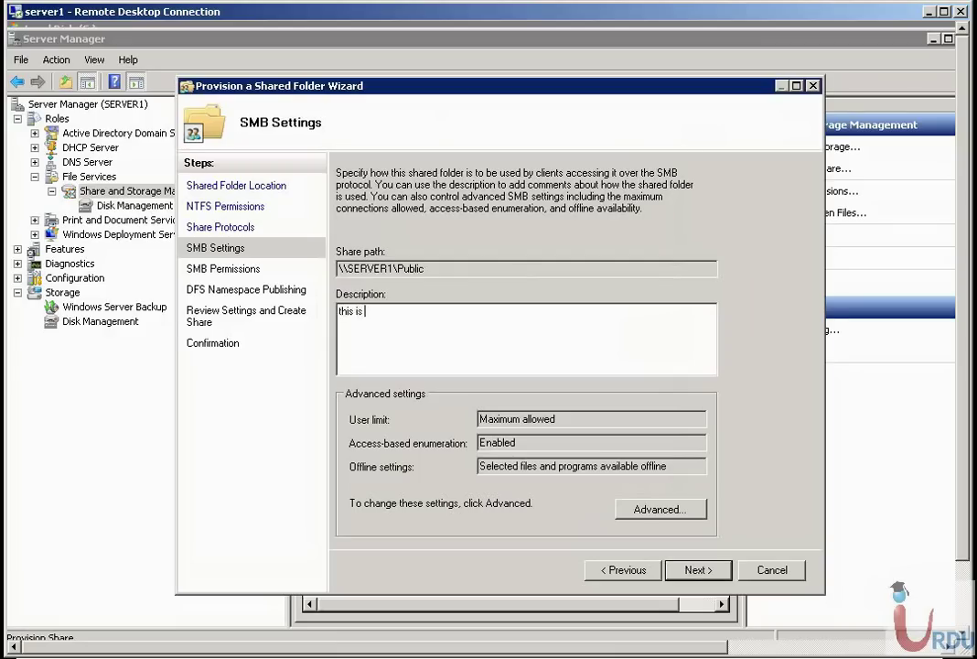
key("Home")
key("Delete")
type("T")
key("End")
type("Public folder .")
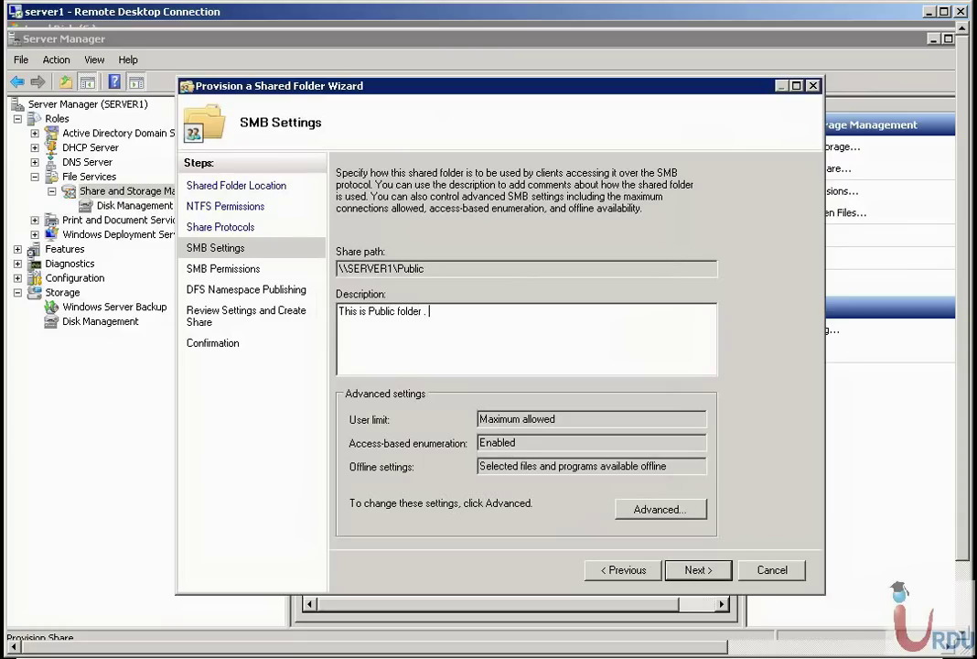
Step: Complete the share description as "This is Public folder, you can access it without any fear of prosecution." and continue to the SMB permissions
key("BackSpace")
key("BackSpace")
type(", you can access it without any fear of pr")
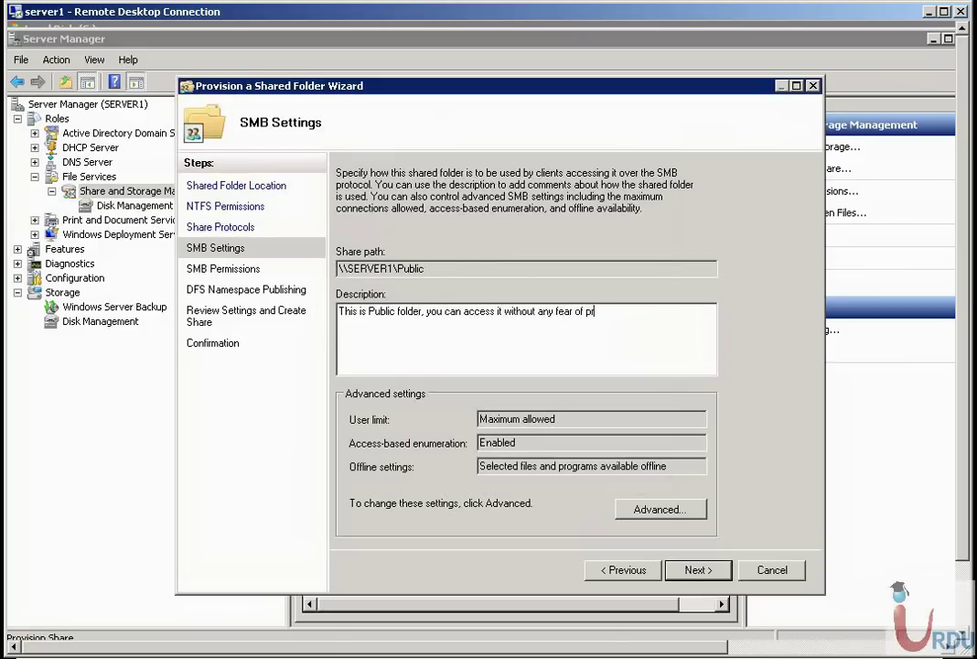
type("osecution.")
left_click(684, 582)
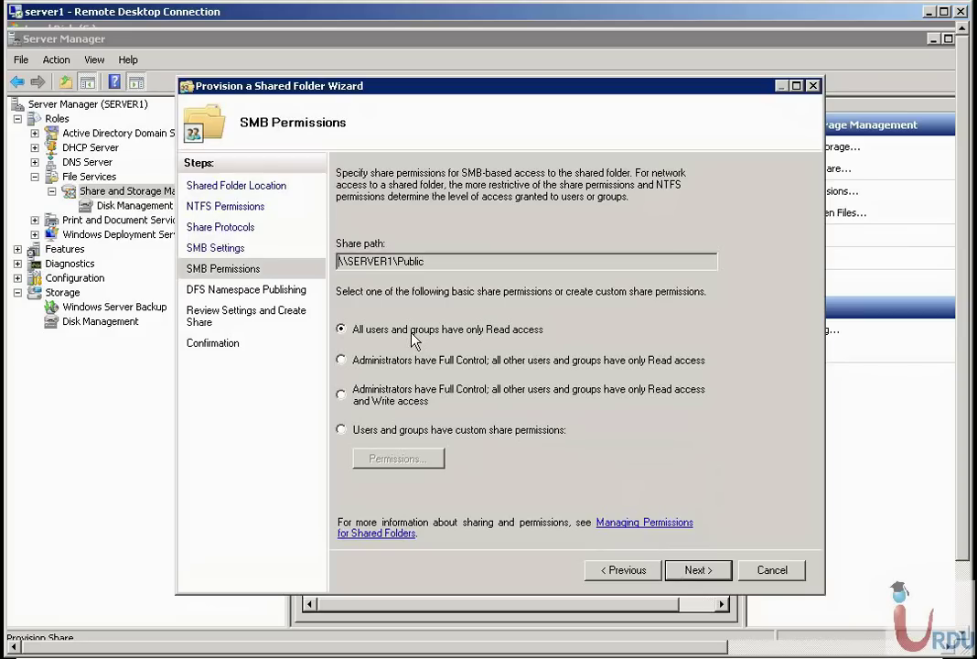
Step: Give administrators Full Control and all other users and groups only Read access to the share, and continue to DFS namespace publishing
left_click(394, 430)
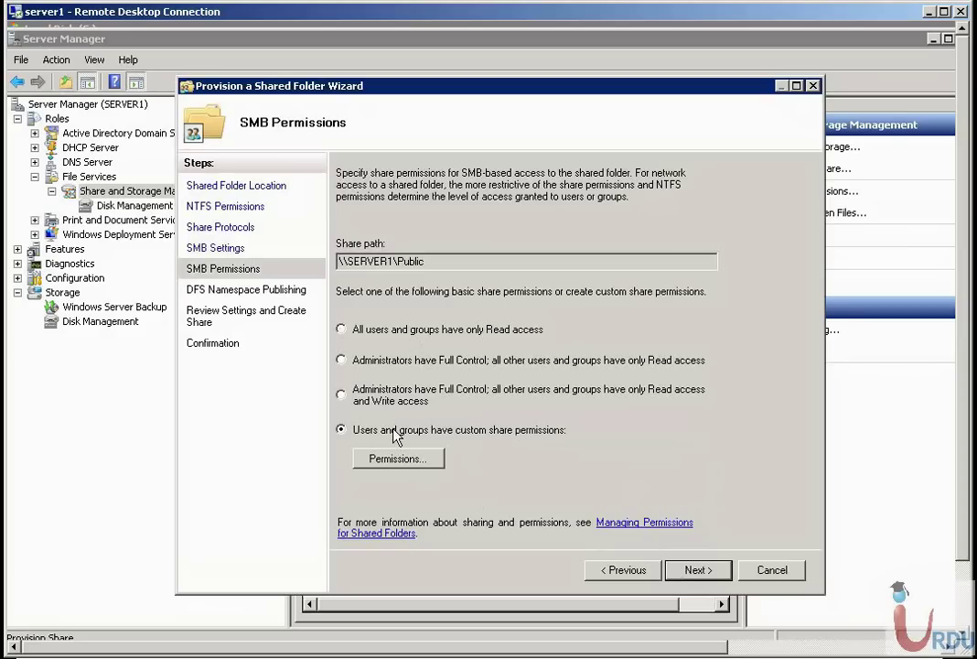
left_click(365, 361)
left_click(703, 572)
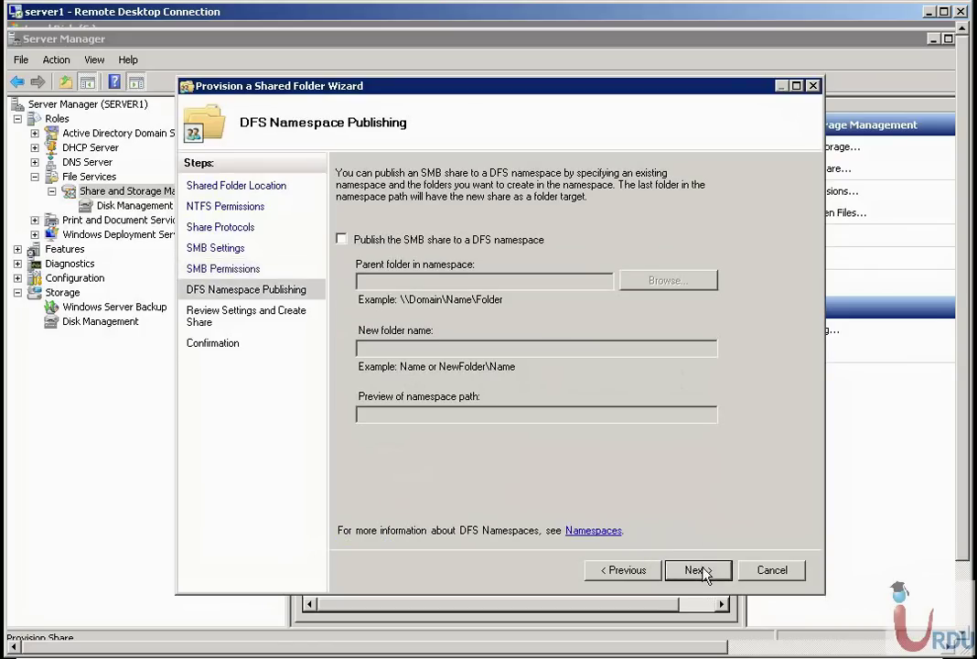
Step: Skip DFS namespace publishing, create the Public share with the reviewed settings, and close the wizard
left_click(701, 571)
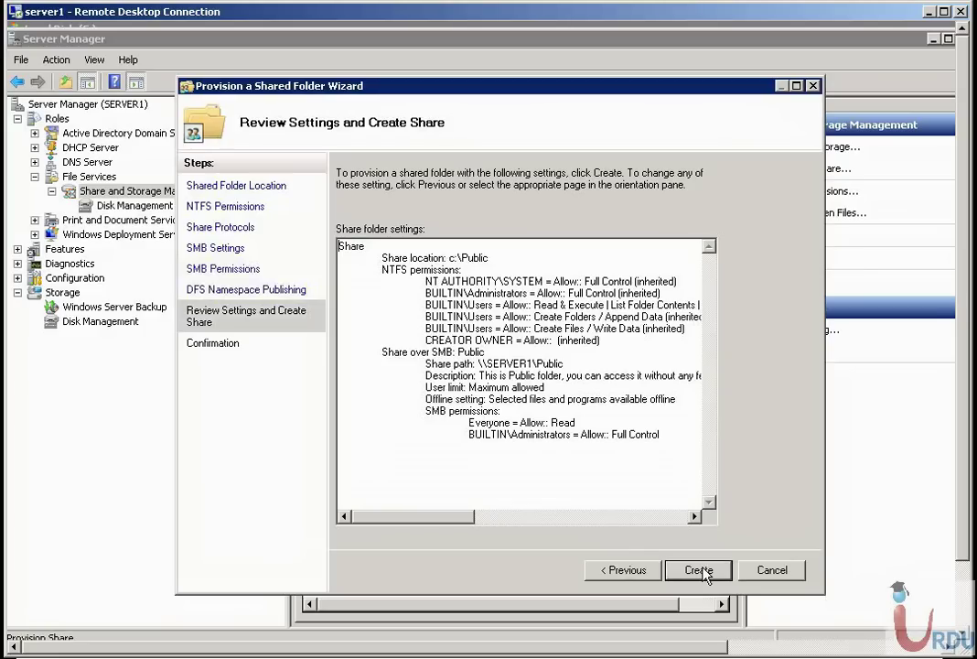
left_click(700, 570)
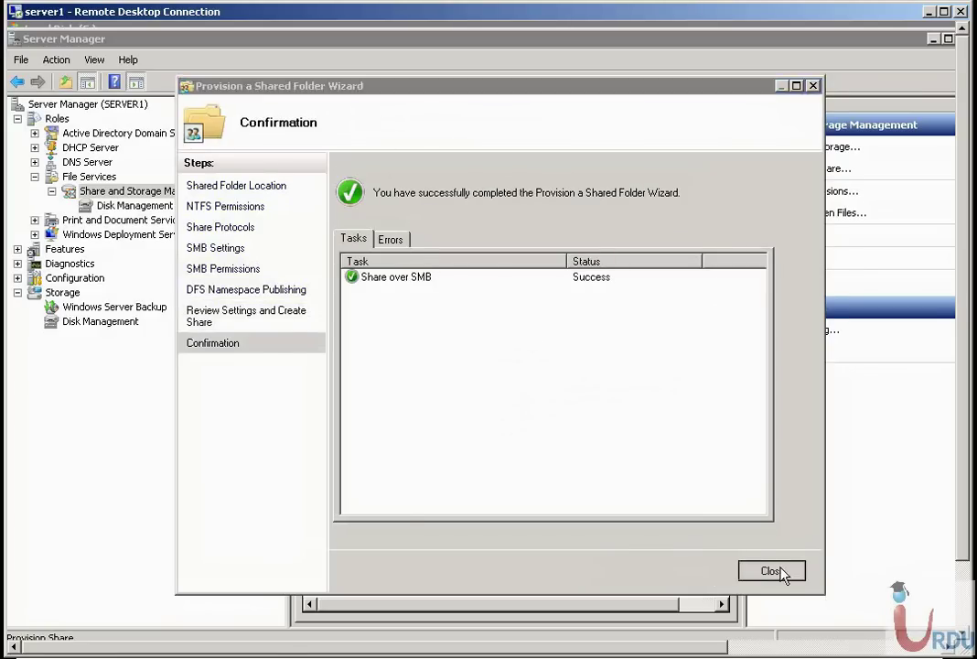
left_click(772, 570)
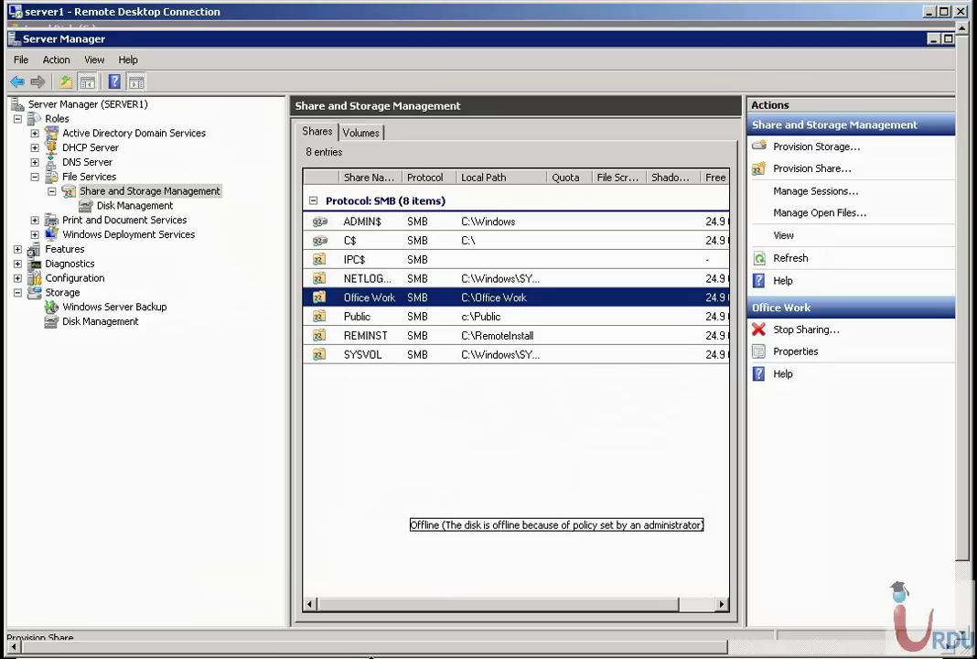
Step: Refresh the shares list and select the new Public share
left_click(428, 432)
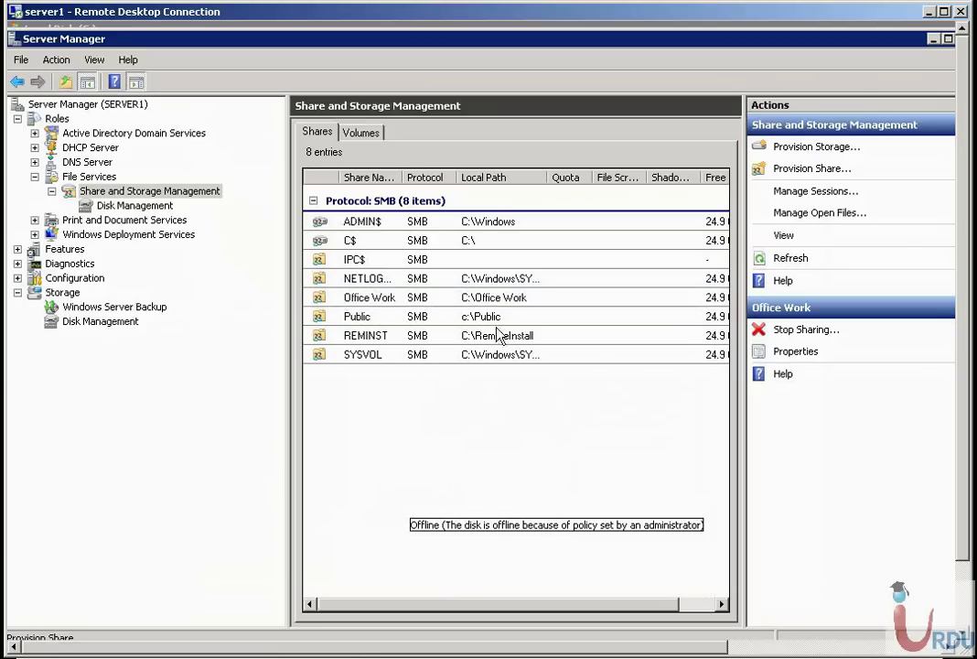
left_click(779, 257)
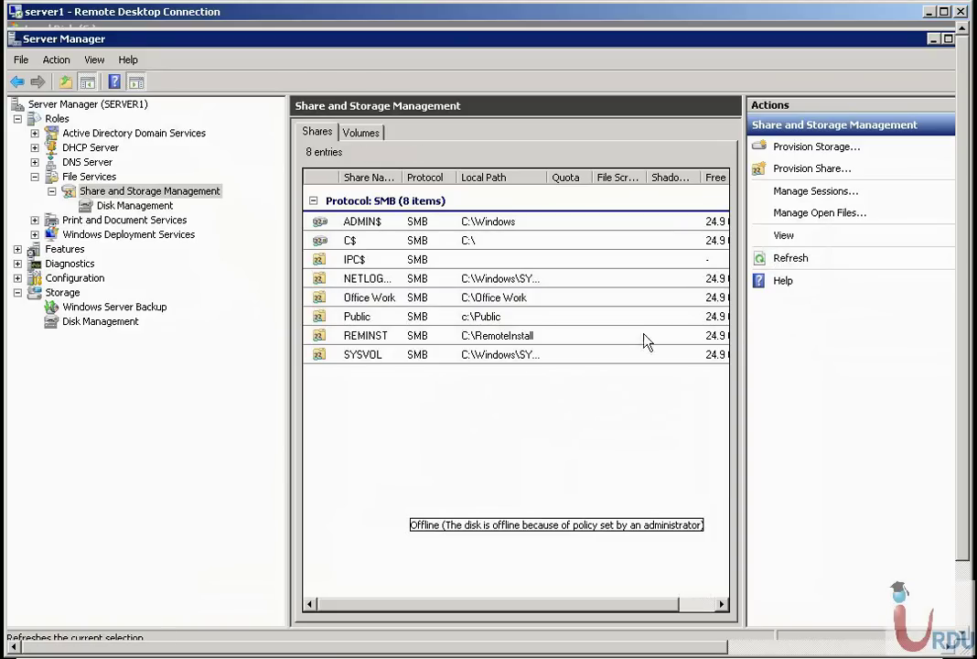
left_click(431, 320)
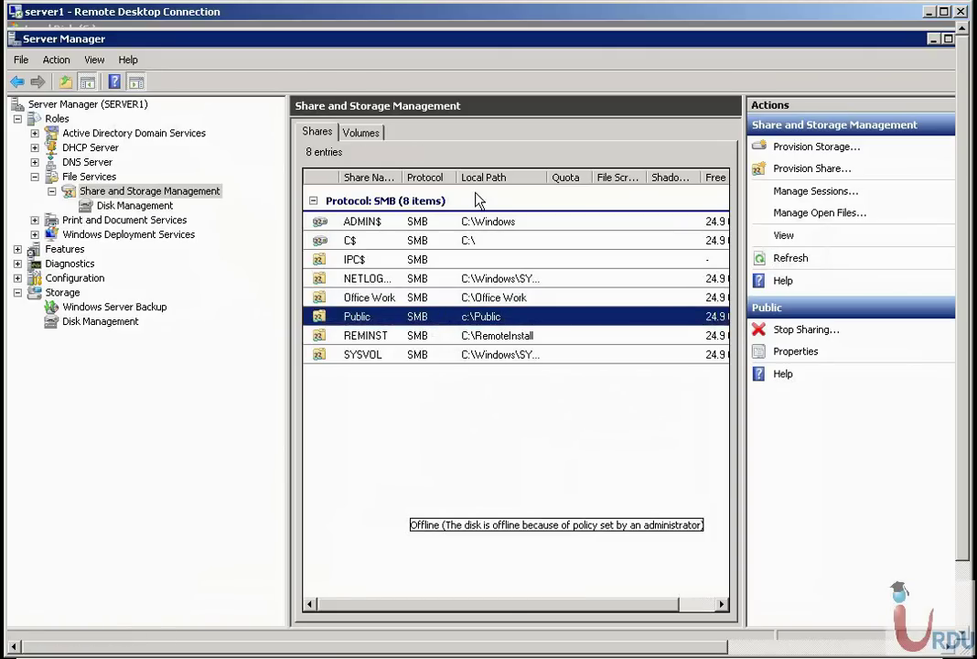
Step: Inspect the active user sessions on the server's shares, widening the Computer column to read the full name, and close the session list
left_click(818, 191)
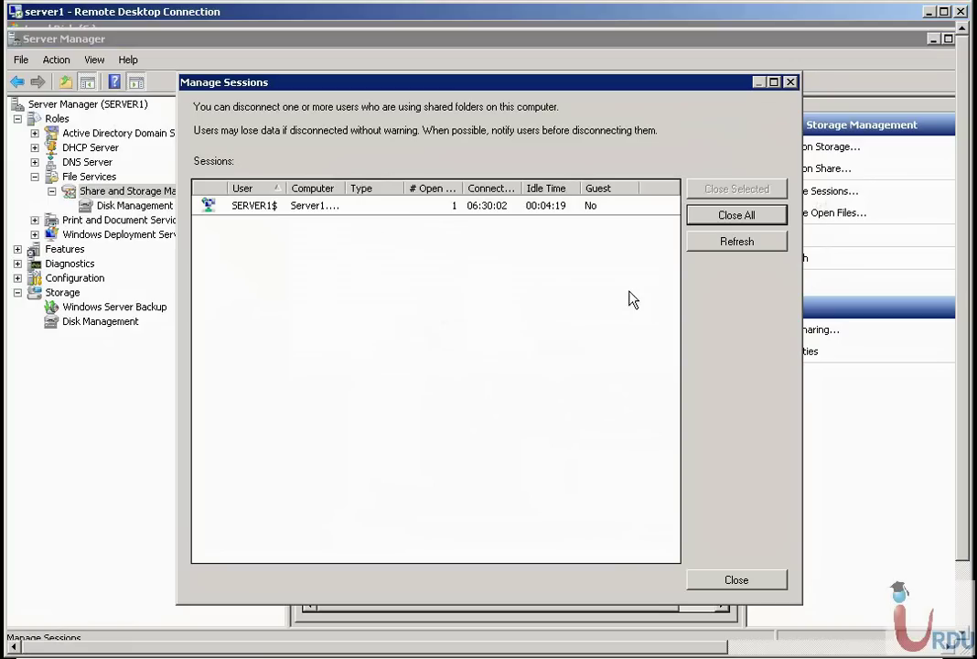
left_click(391, 212)
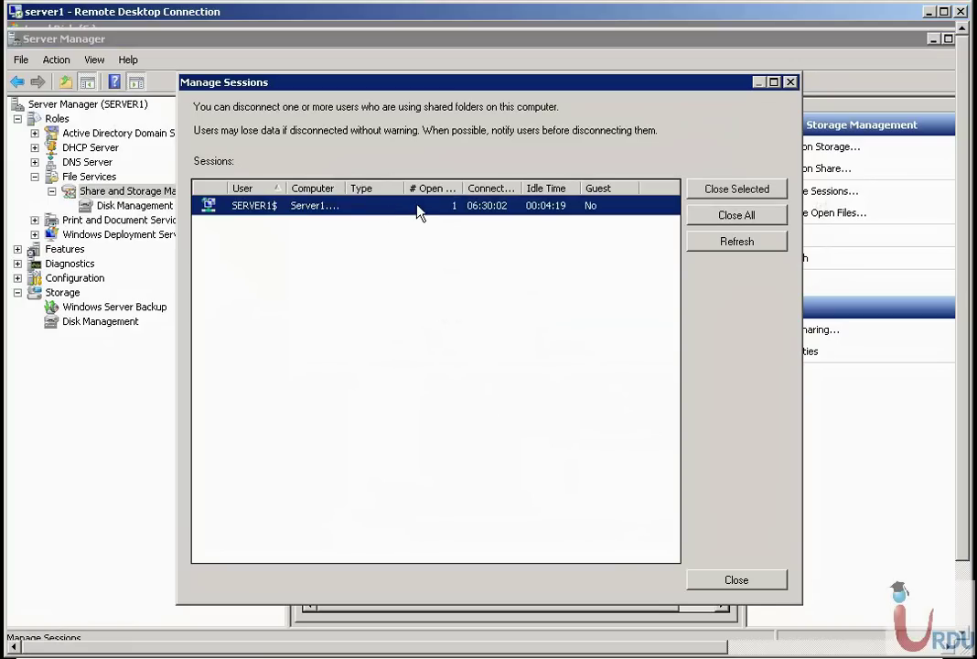
double_click(344, 188)
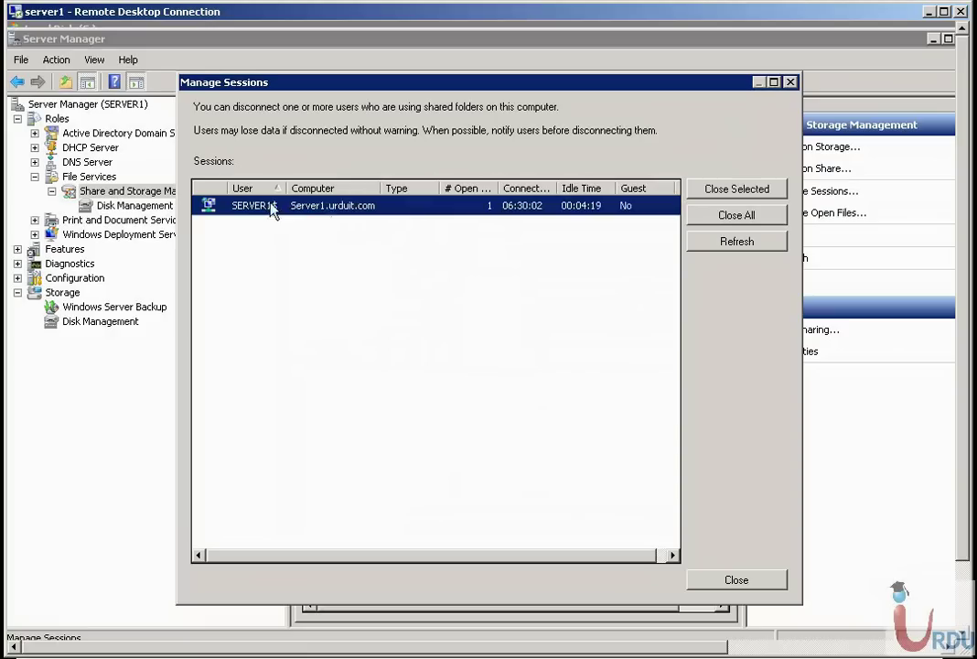
left_click(791, 83)
Step: Check the files open through the server's shares, refresh that list, and close it
left_click(805, 214)
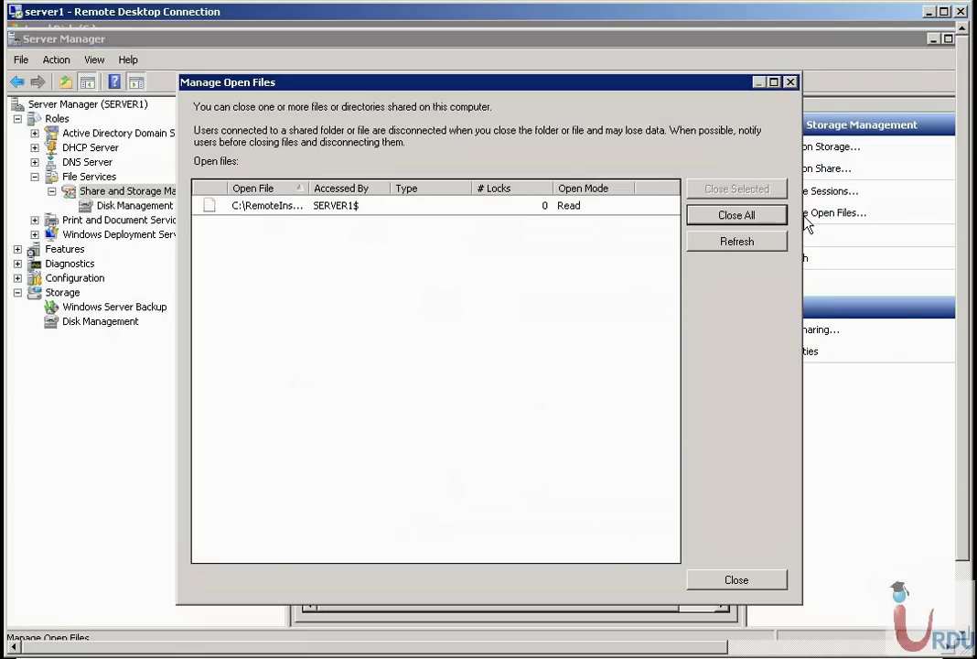
left_click(741, 243)
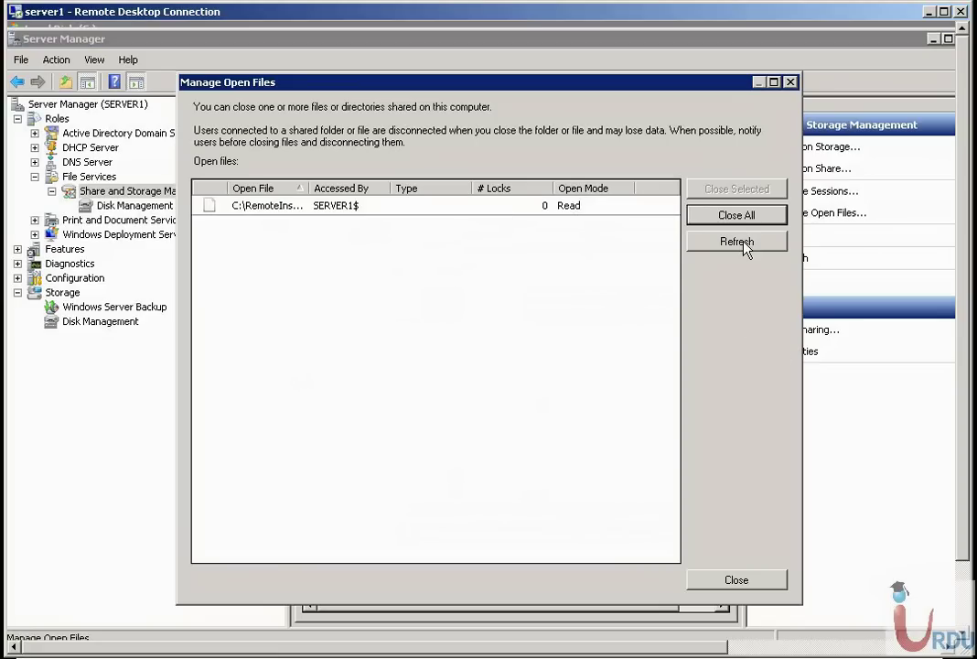
left_click(729, 584)
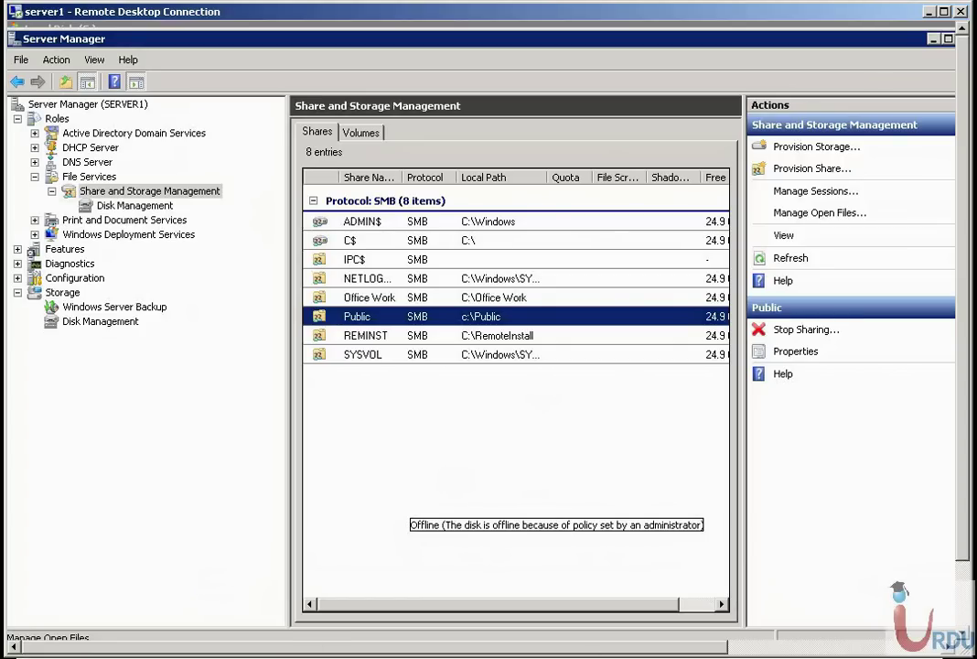
Step: Launch Remote Desktop Connection with mstsc and start a connection to 192.168.1.6
key("super")
type("r")
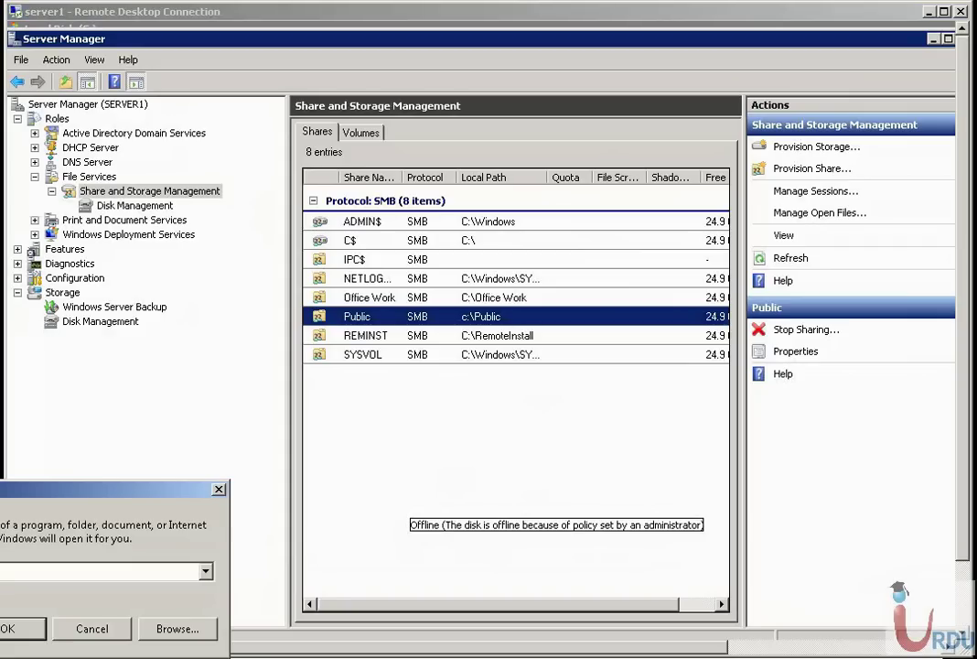
type("mstsc")
key("Return")
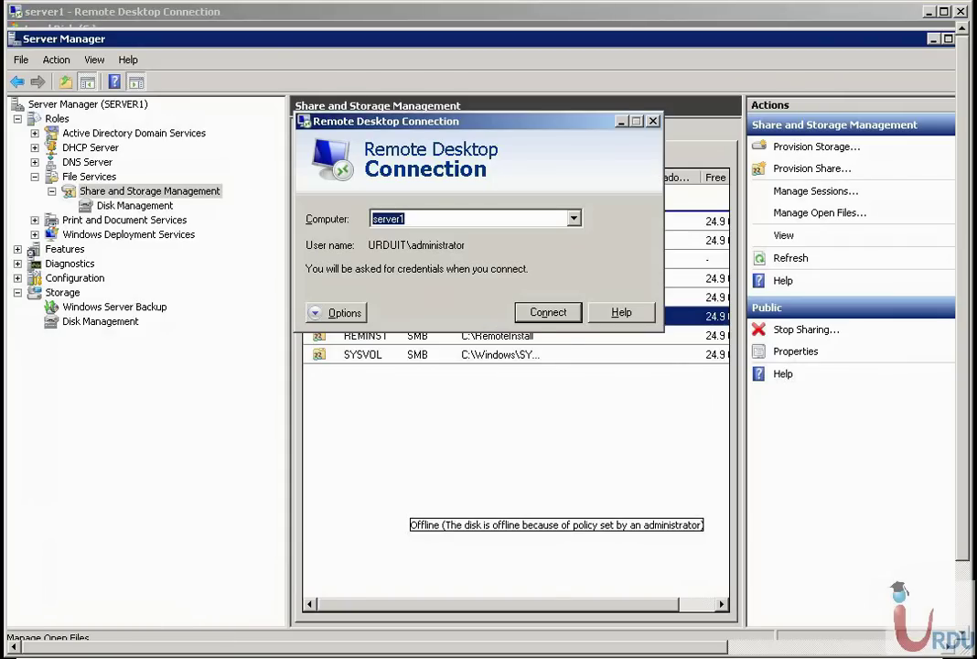
type("192.168.1.")
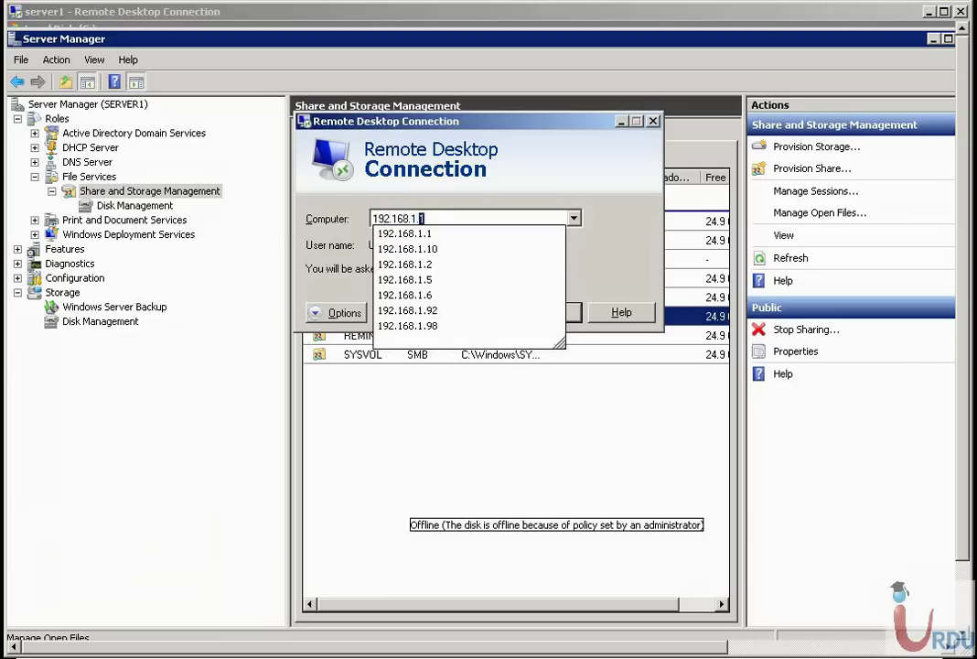
type("6")
key("Return")
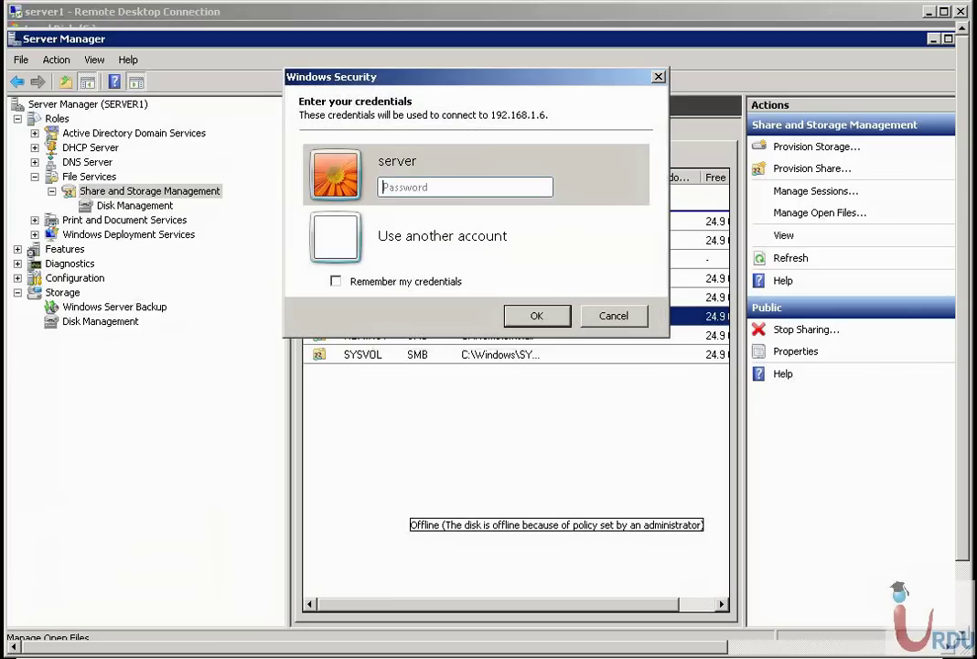
Step: Sign in to 192.168.1.6 with the domain account urduit\server and its account password
type("*********")
key("Return")
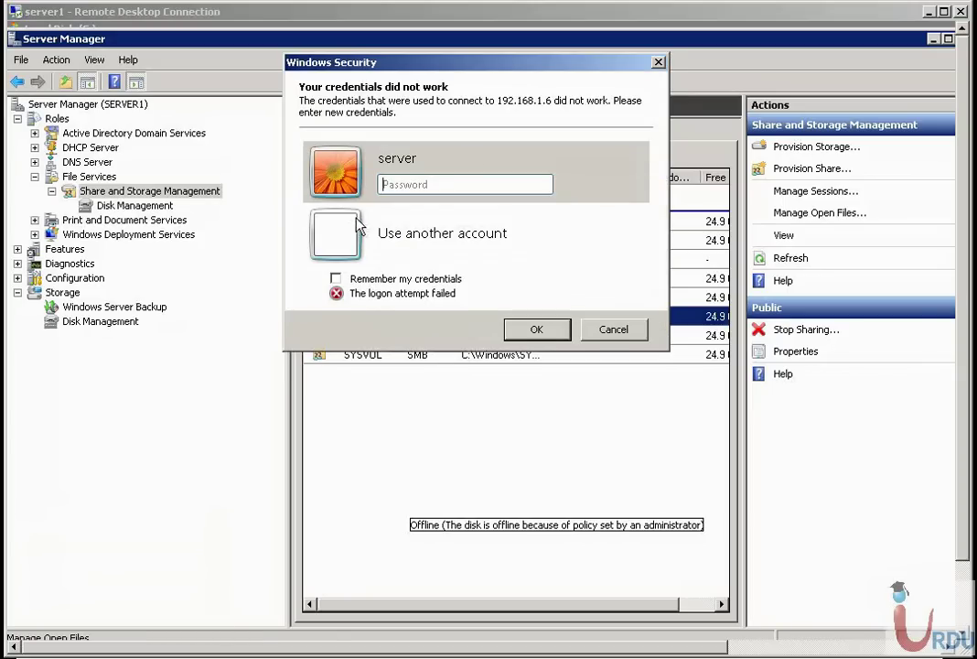
left_click(363, 227)
type("urduit\\server")
key("Tab")
type("********")
key("Return")
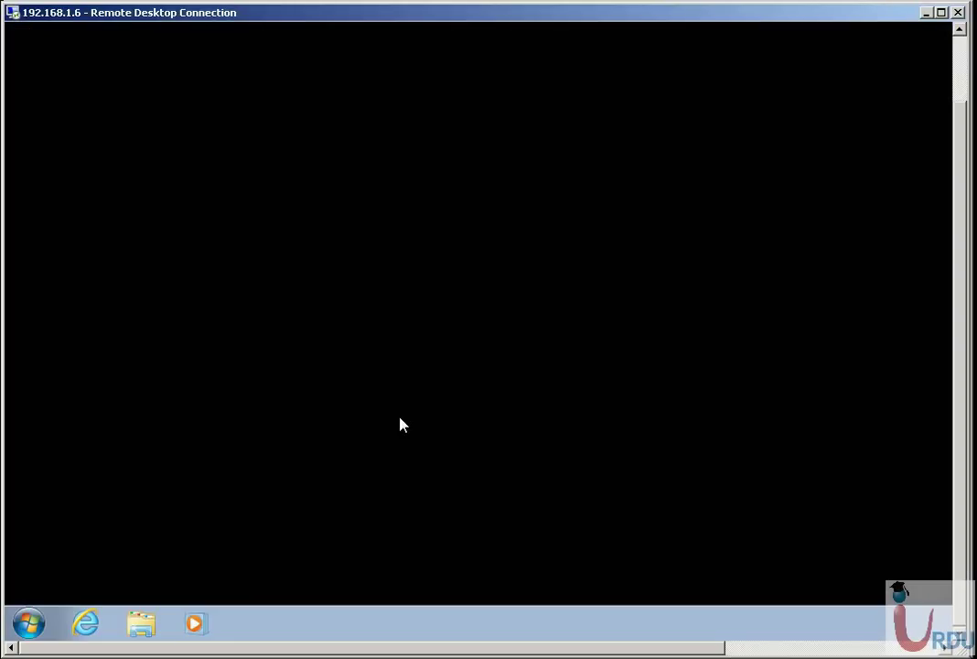
Step: Open the shared folder \\server1\Public from the client's Start menu search
left_click(30, 622)
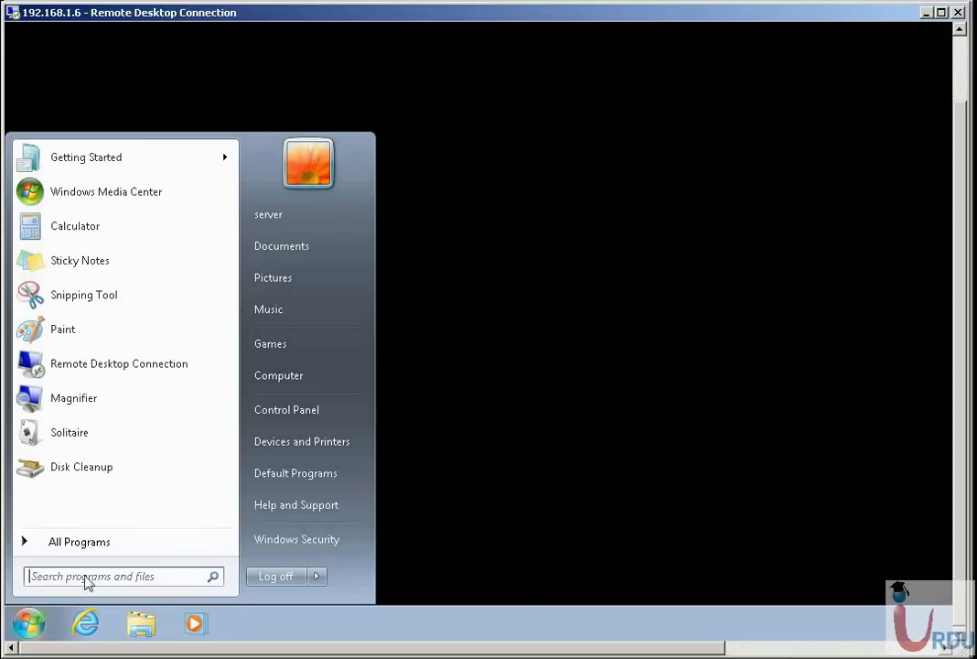
left_click(136, 581)
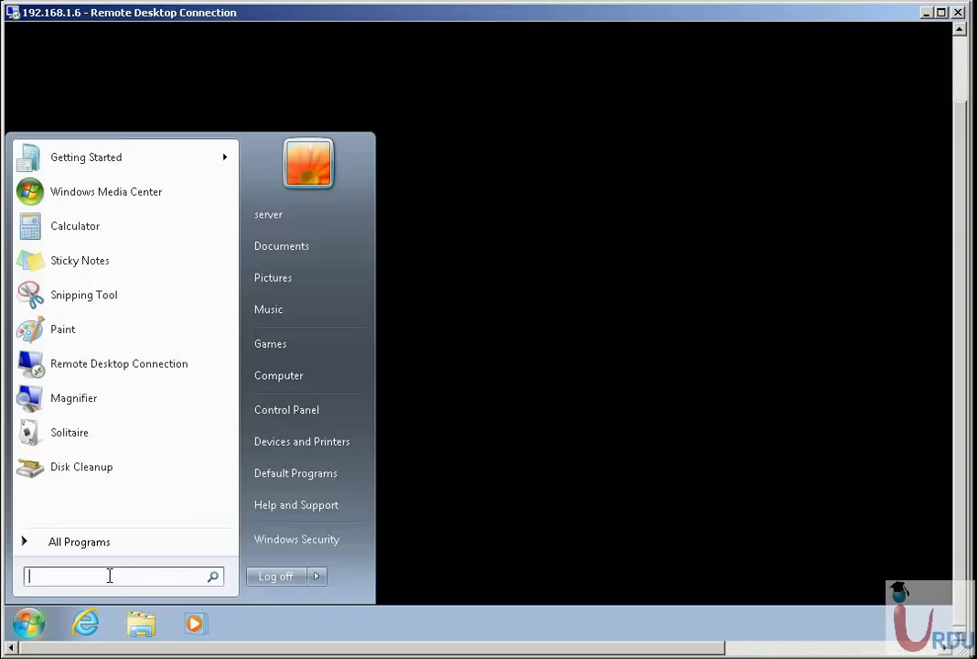
type("\\\\")
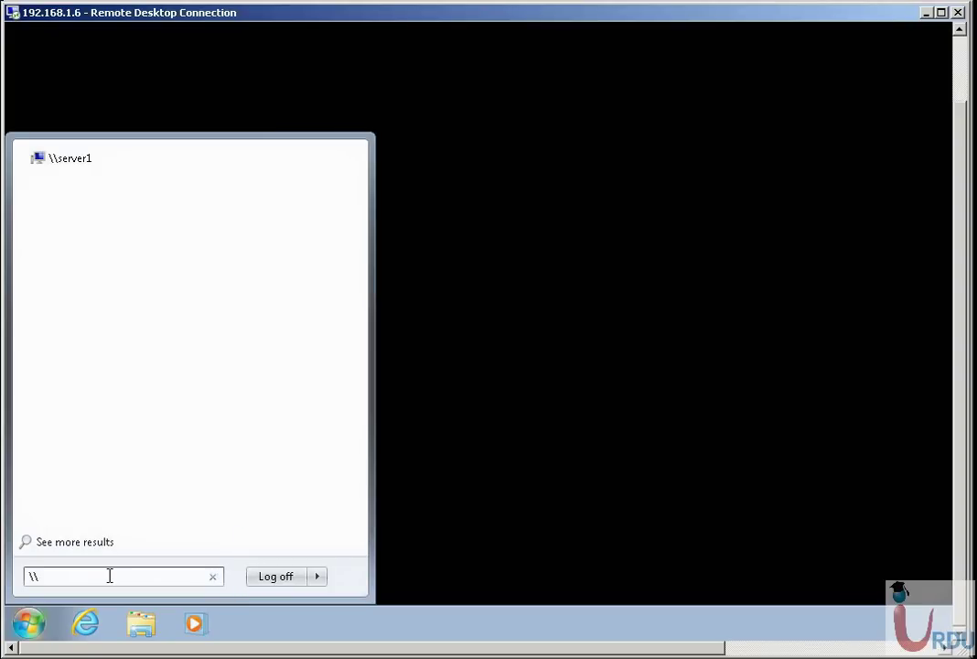
type("server1\\pub")
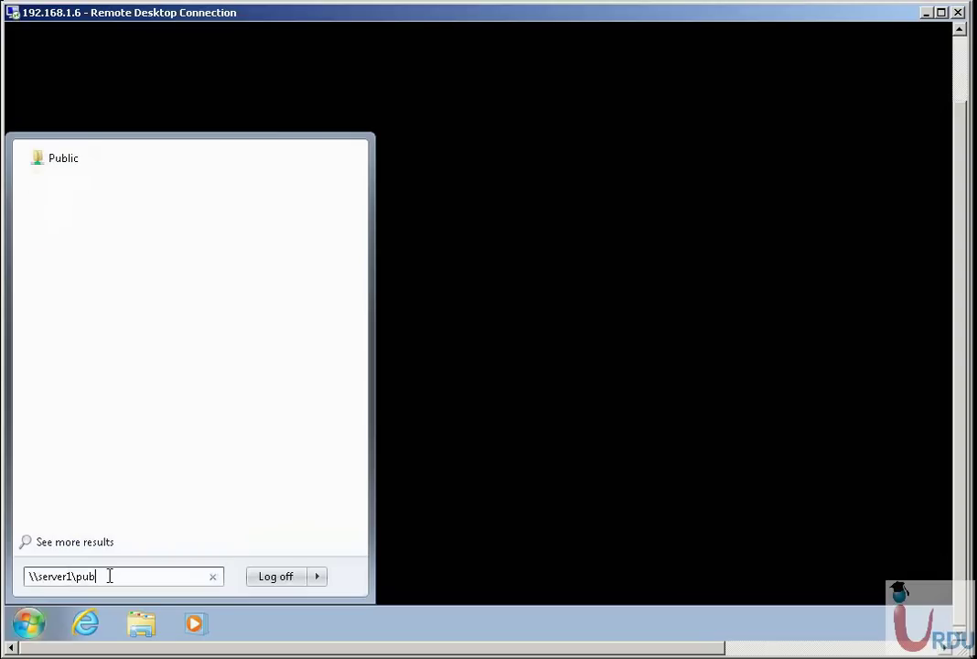
left_click(64, 165)
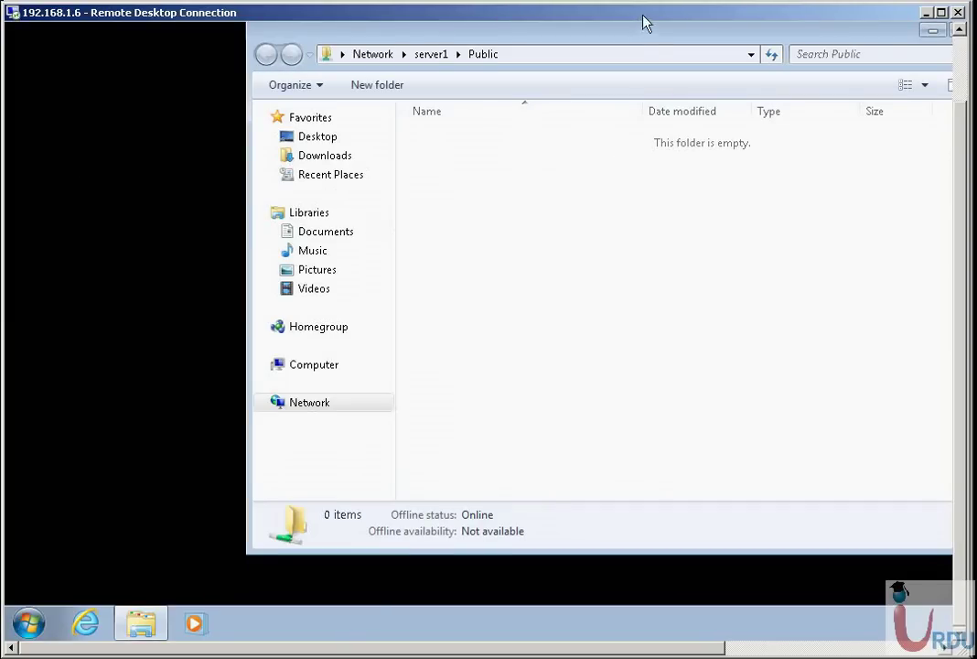
Step: Create a folder with the default name "New folder" inside the Public share from the client
left_click_drag(806, 57, 659, 91)
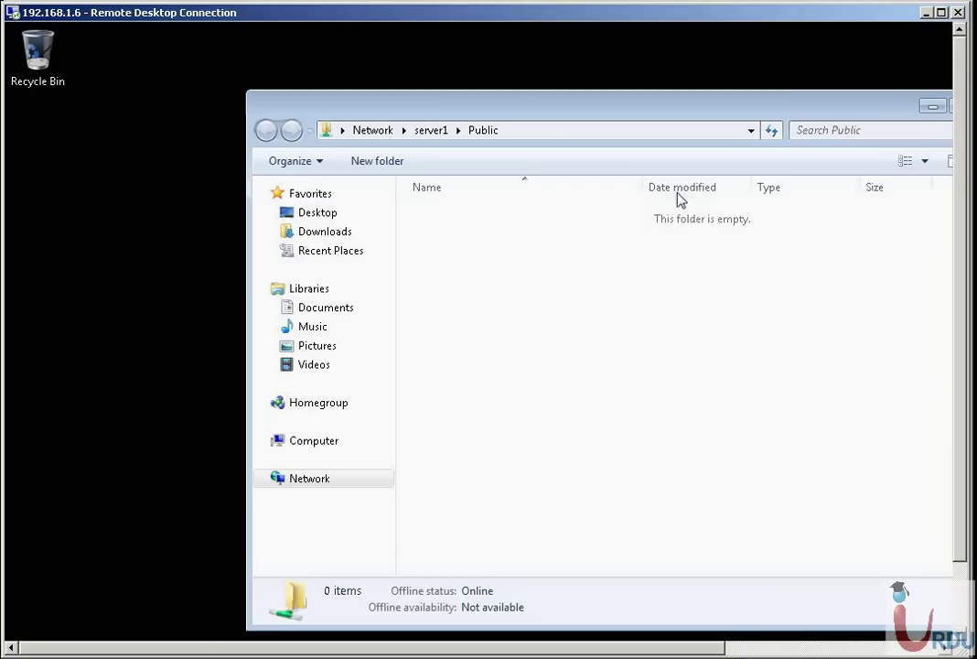
right_click(512, 326)
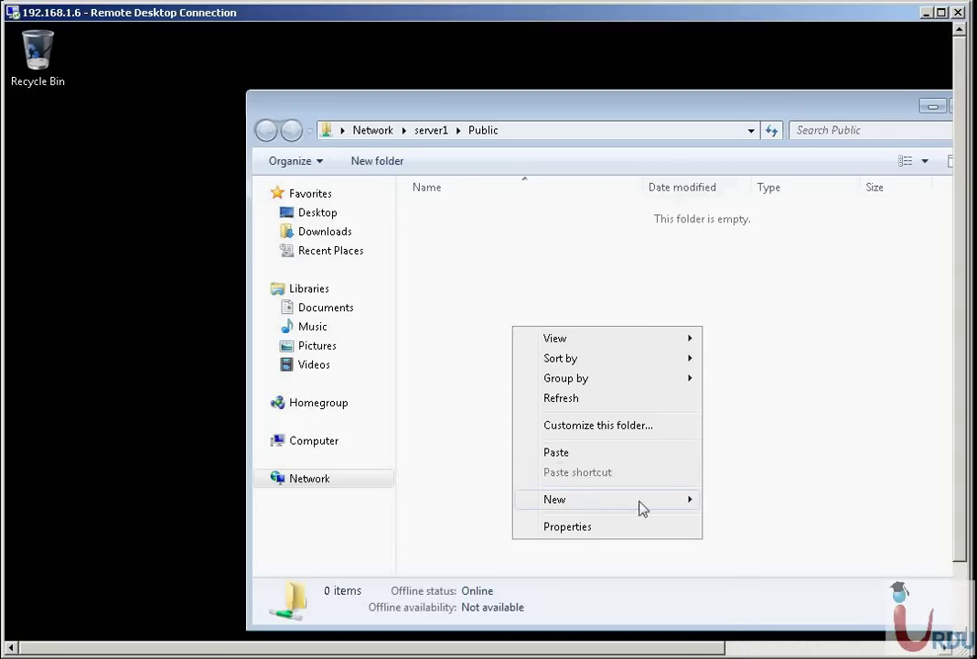
mouse_move(589, 502)
left_click(748, 503)
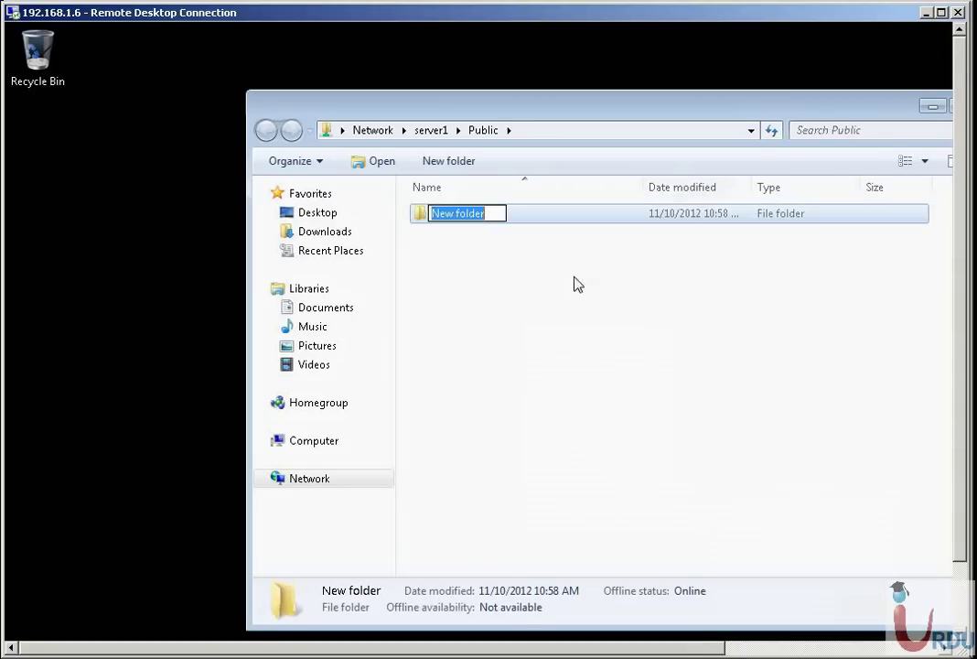
left_click(487, 363)
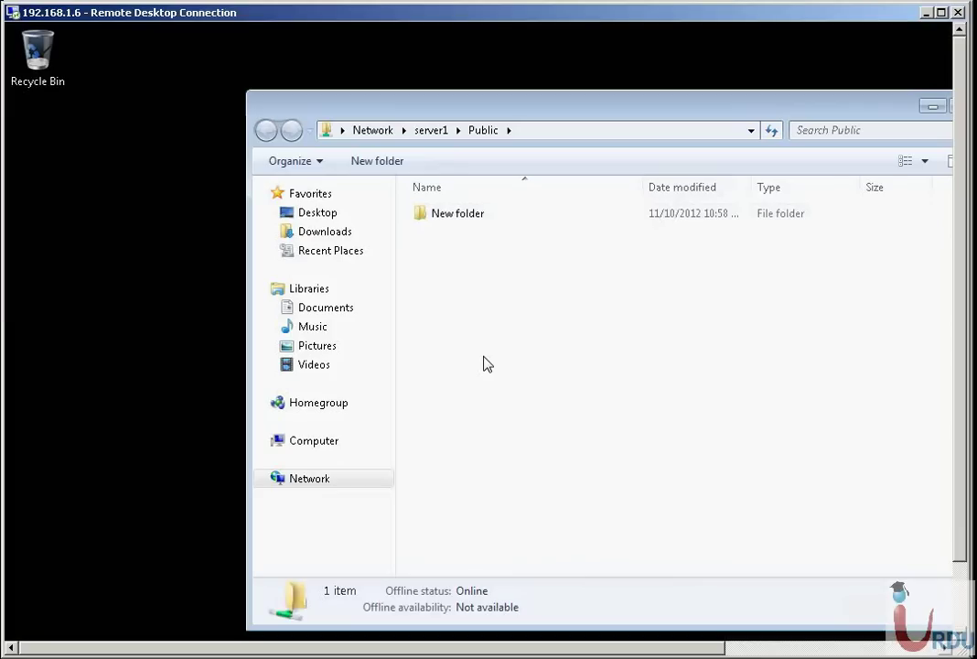
Step: Return to the server1 session, inspect the c:\Public entry among the open shared files, and close the list without disconnecting anyone
left_click(309, 478)
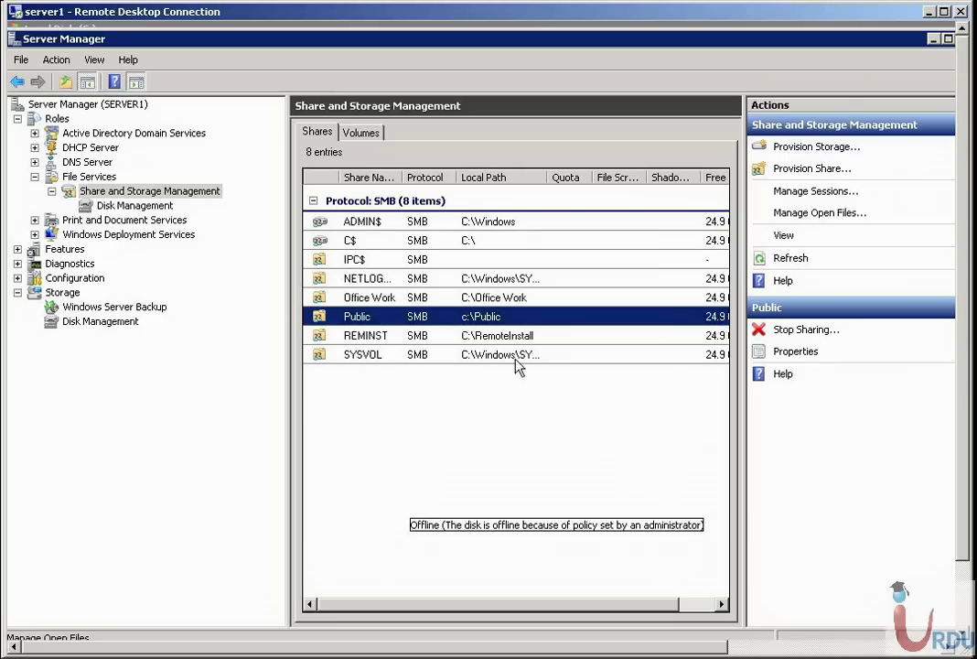
left_click(818, 213)
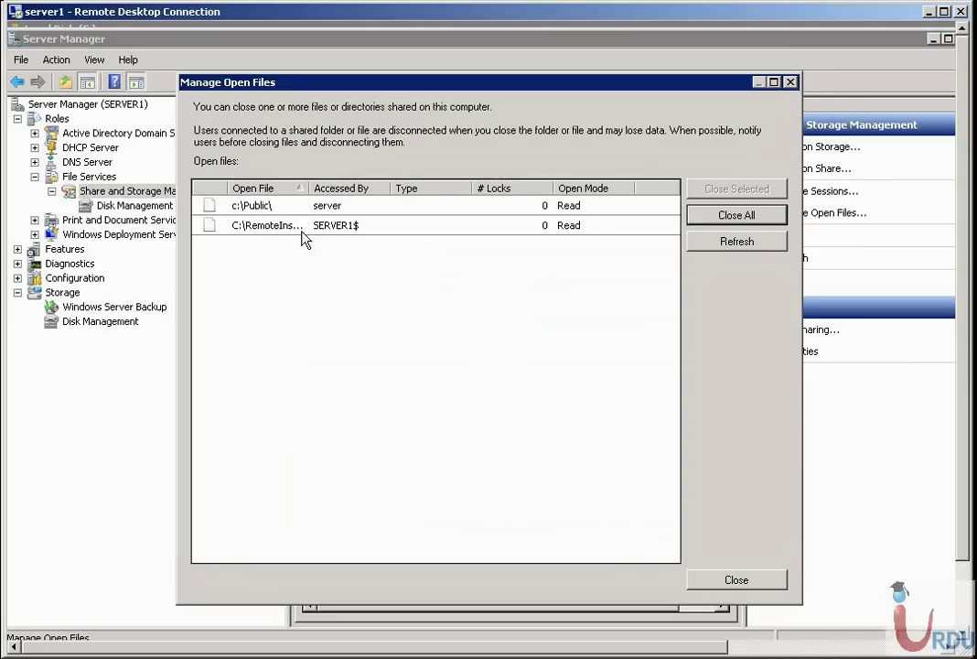
left_click(316, 206)
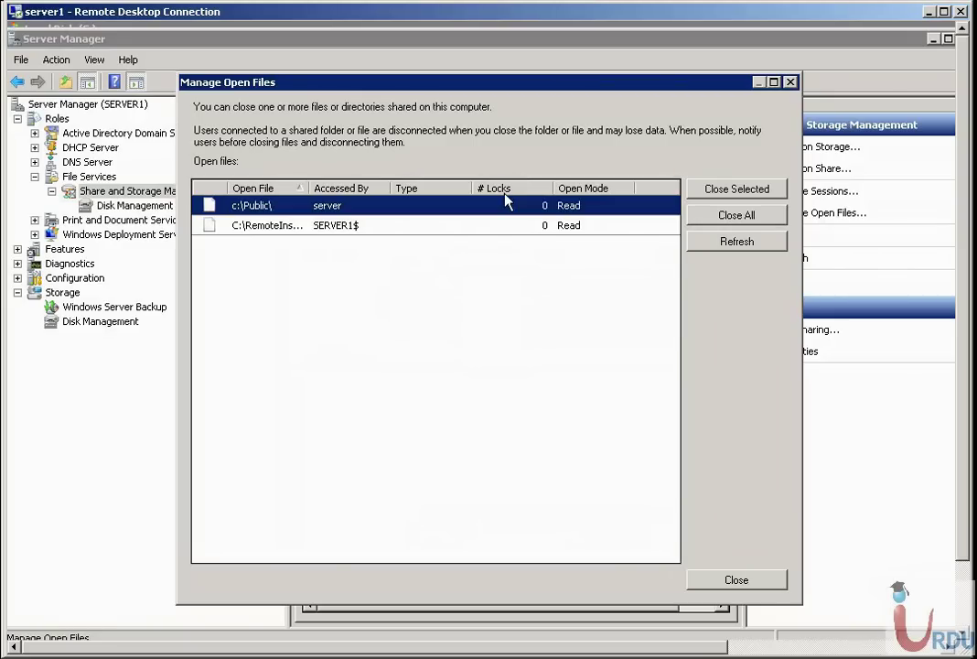
left_click(736, 580)
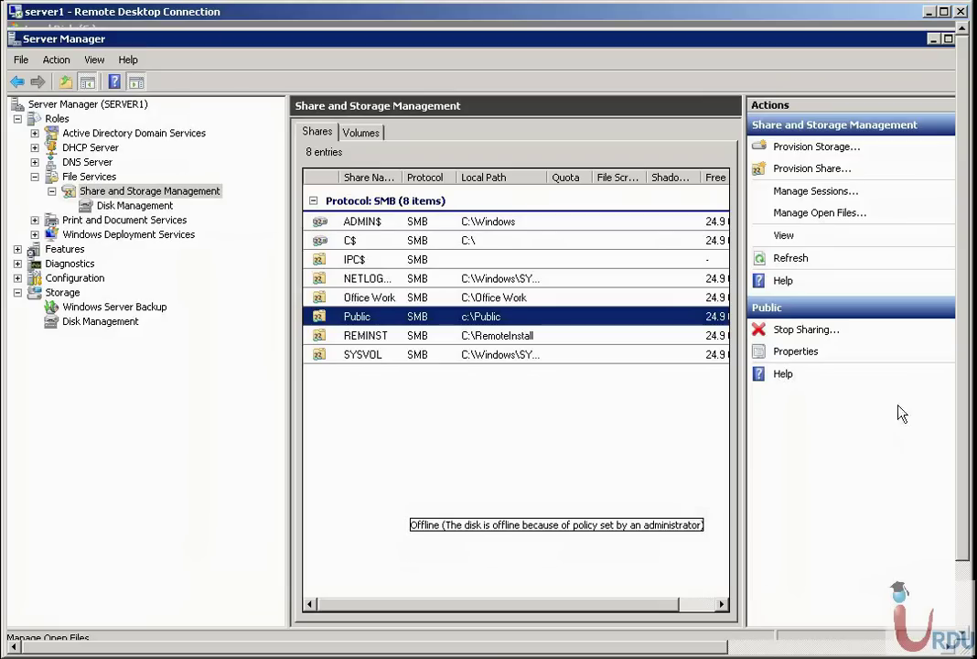
Step: Check the security permissions and sharing list of the Public folder on drive C:, and close its properties without changing anything
left_click(933, 40)
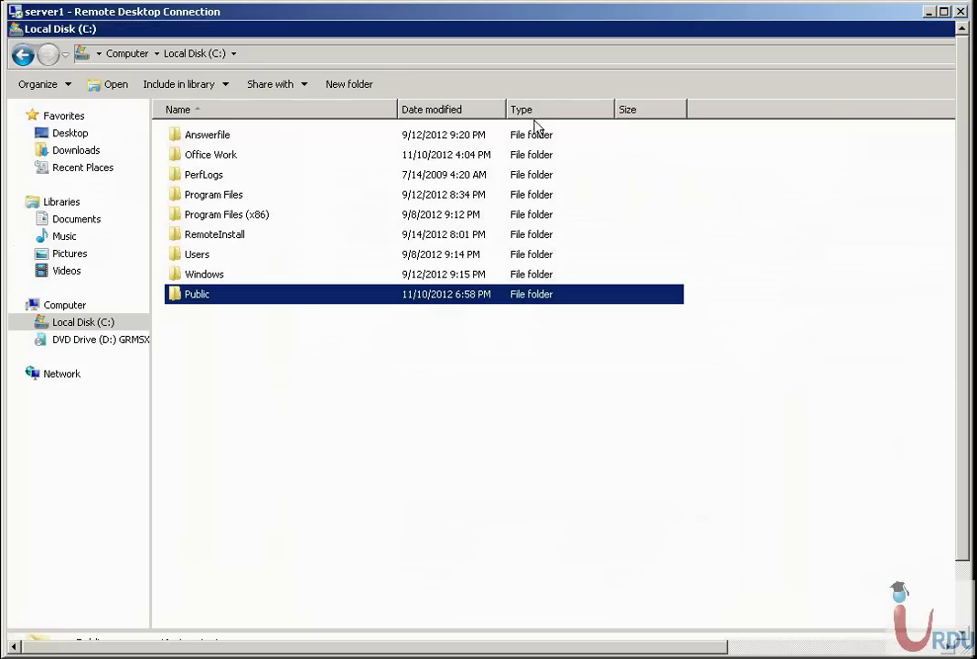
right_click(185, 303)
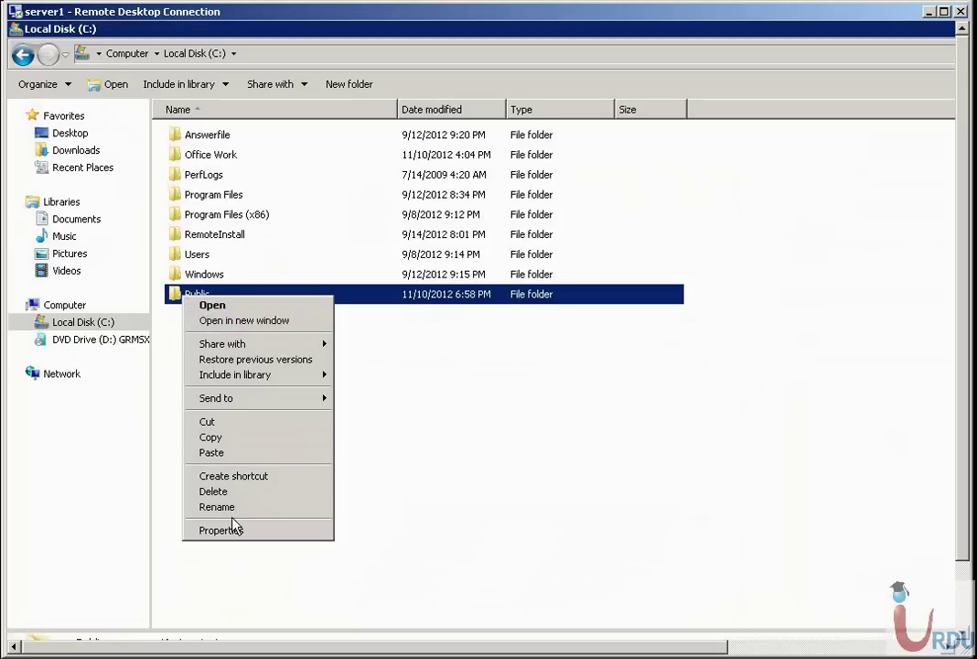
left_click(231, 537)
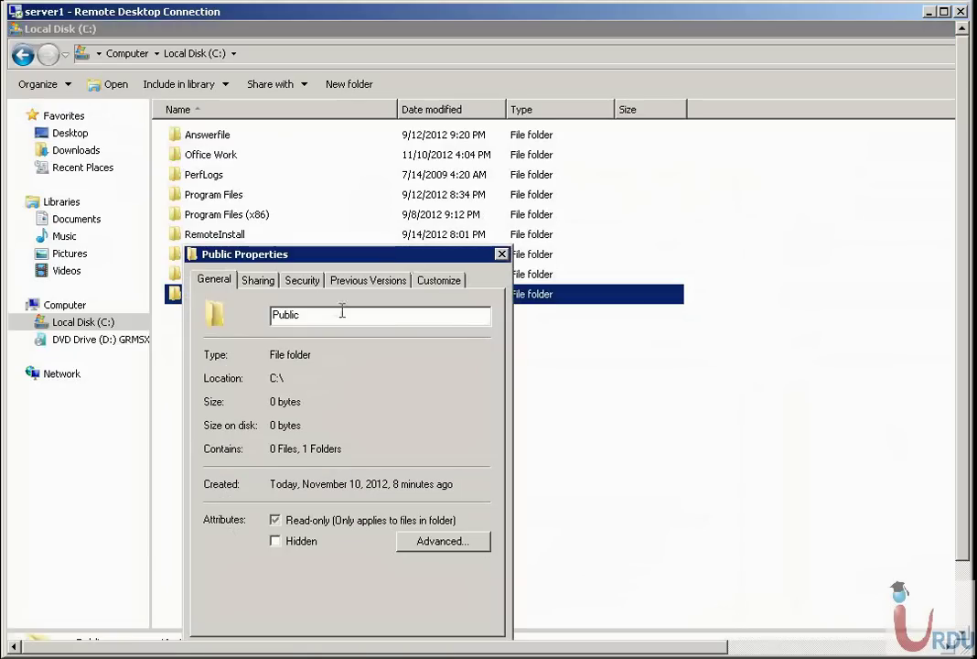
left_click(303, 281)
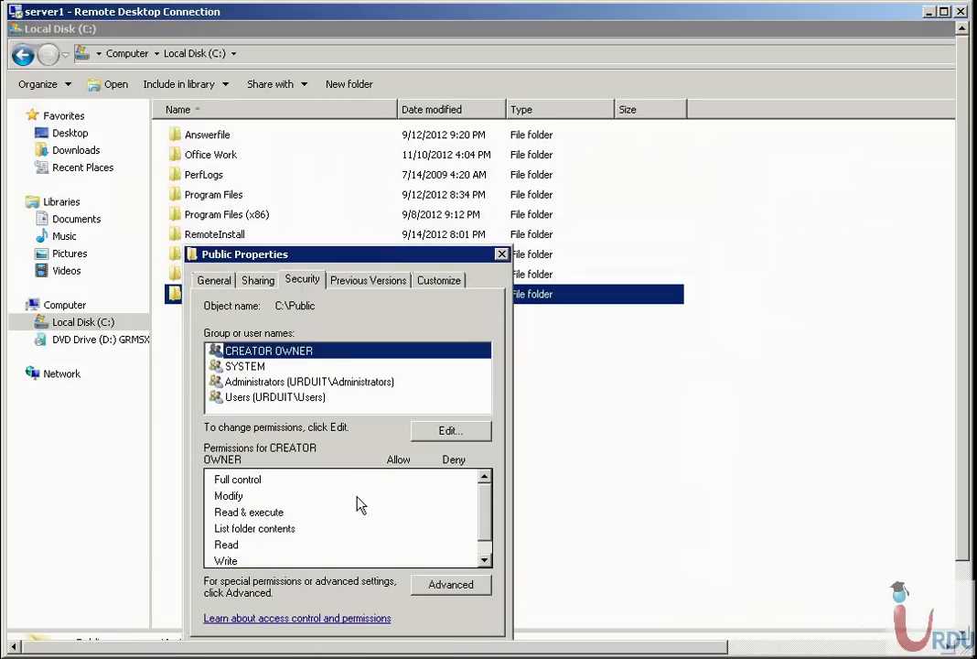
left_click(256, 281)
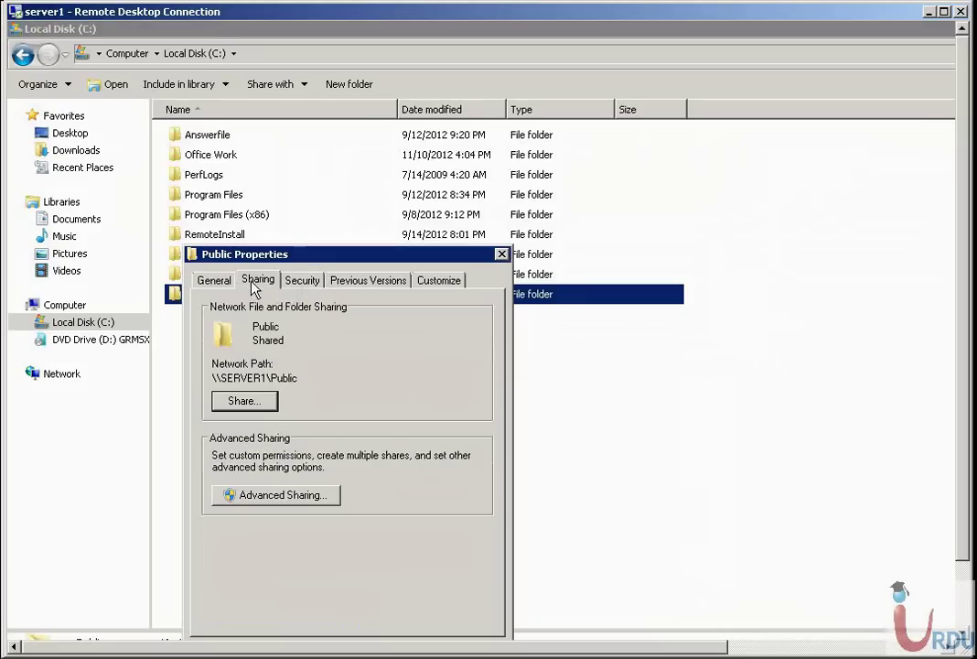
left_click(245, 402)
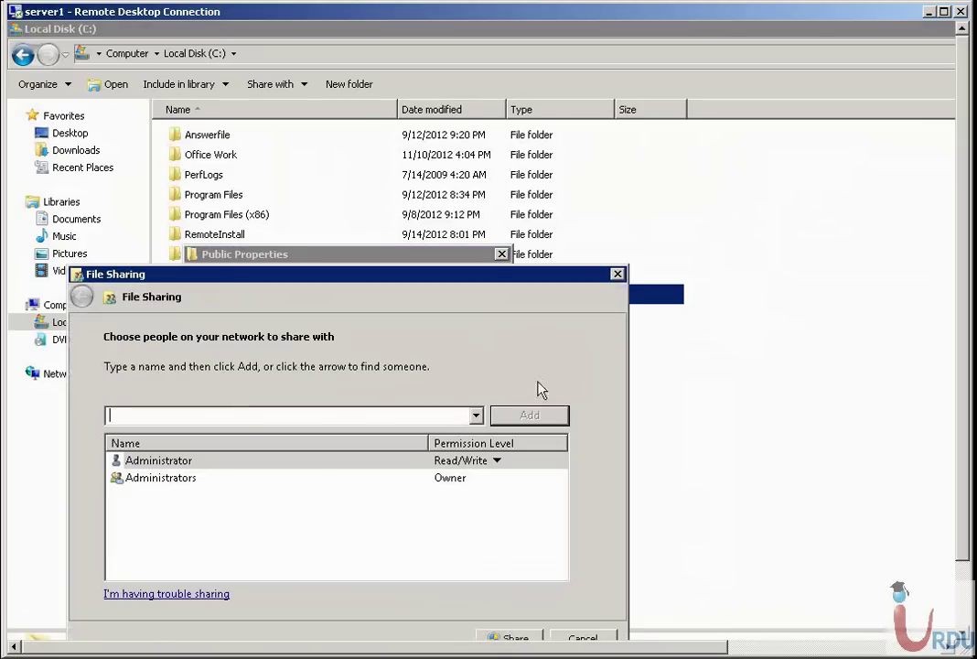
left_click(618, 274)
left_click(501, 254)
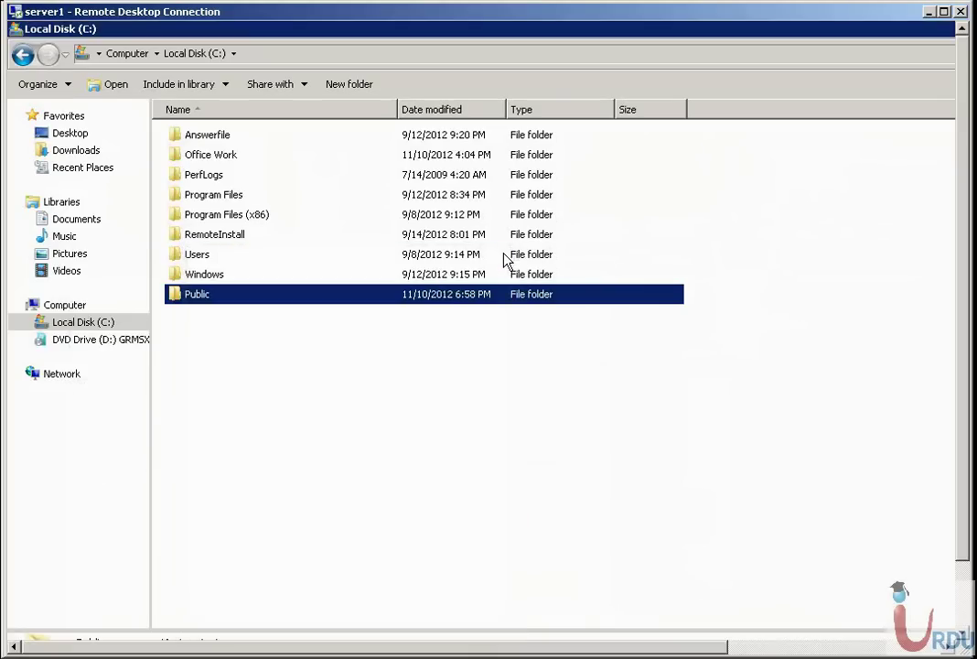
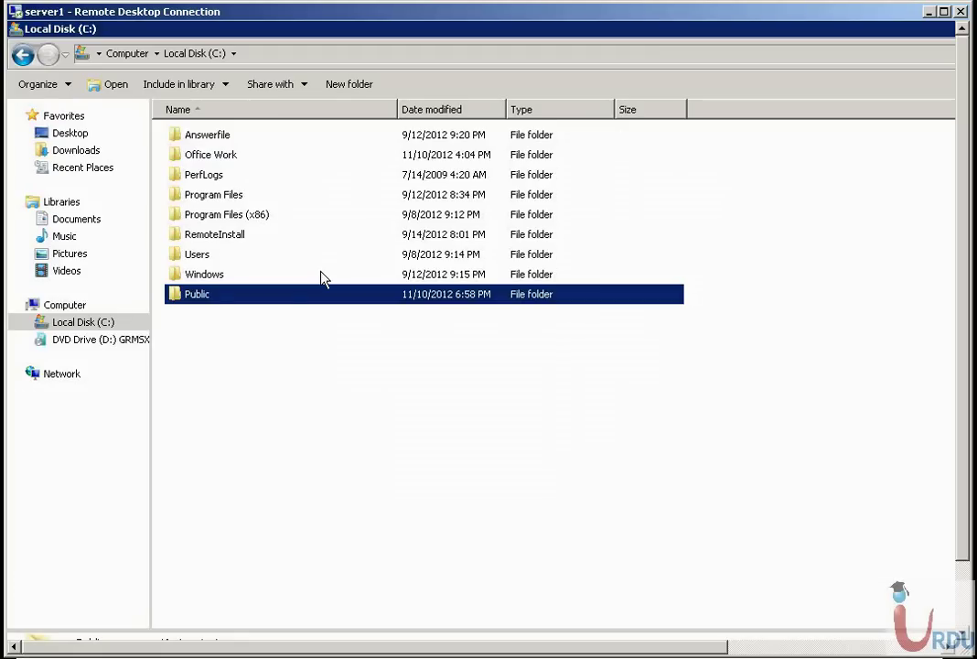
Step: Open the sharing properties of the Office Work folder and review who it is shared with, cancelling without changes
left_click(197, 255)
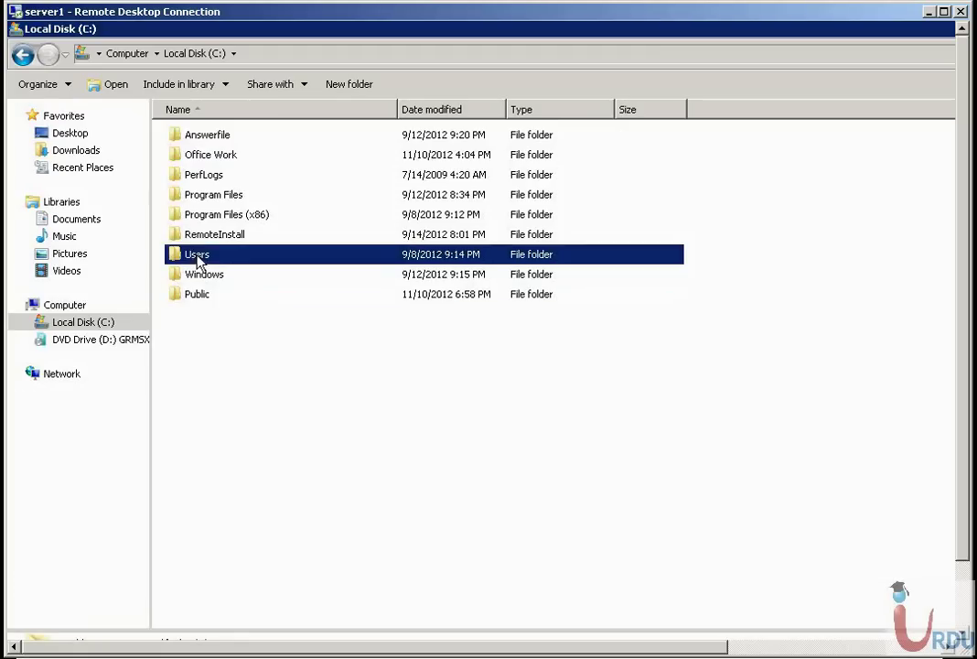
left_click(205, 157)
right_click(205, 156)
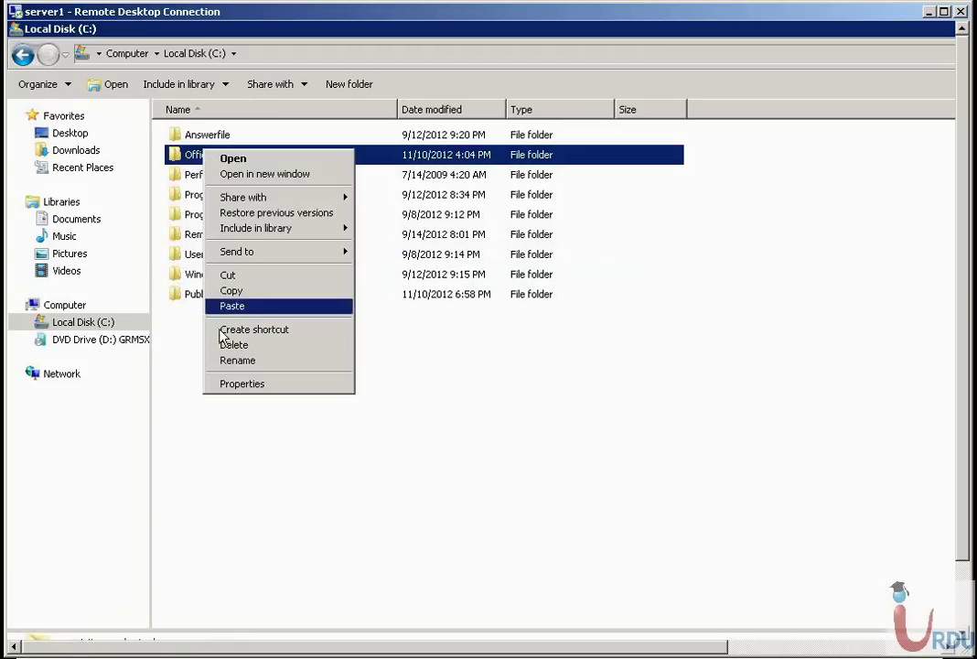
left_click(264, 385)
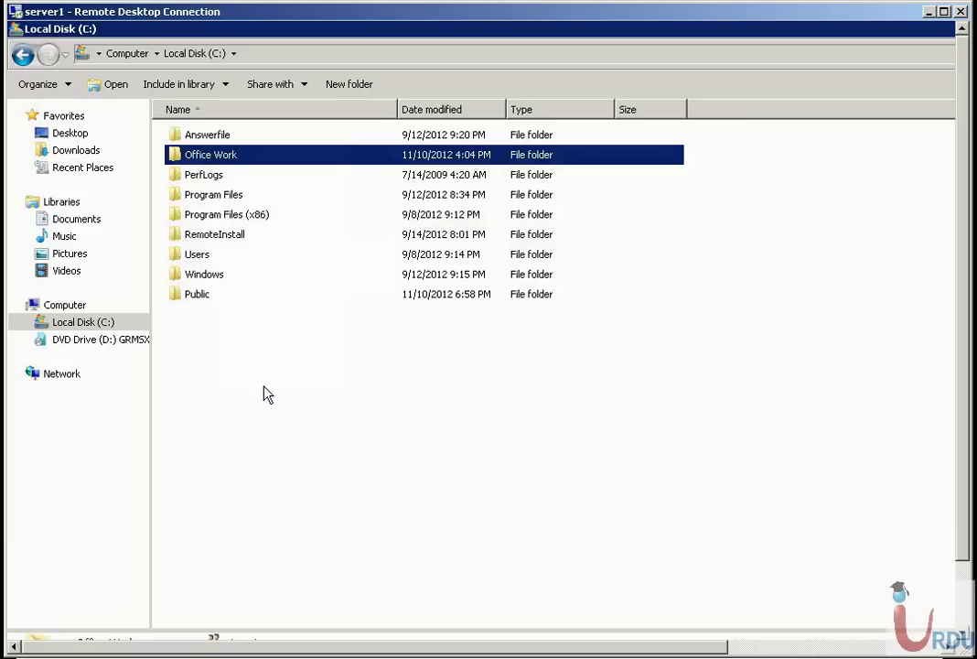
left_click(285, 186)
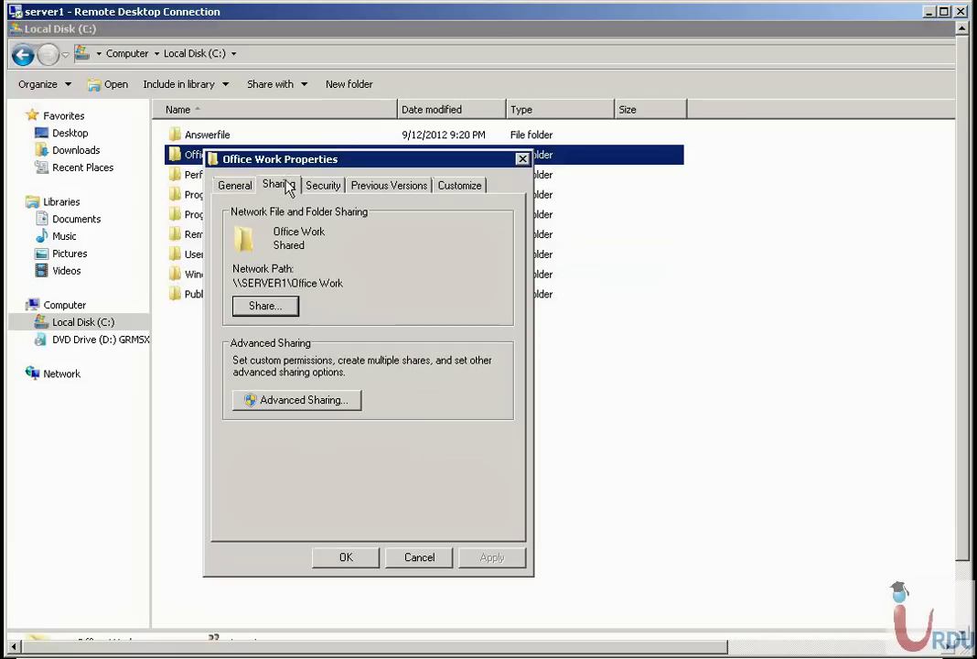
left_click(273, 309)
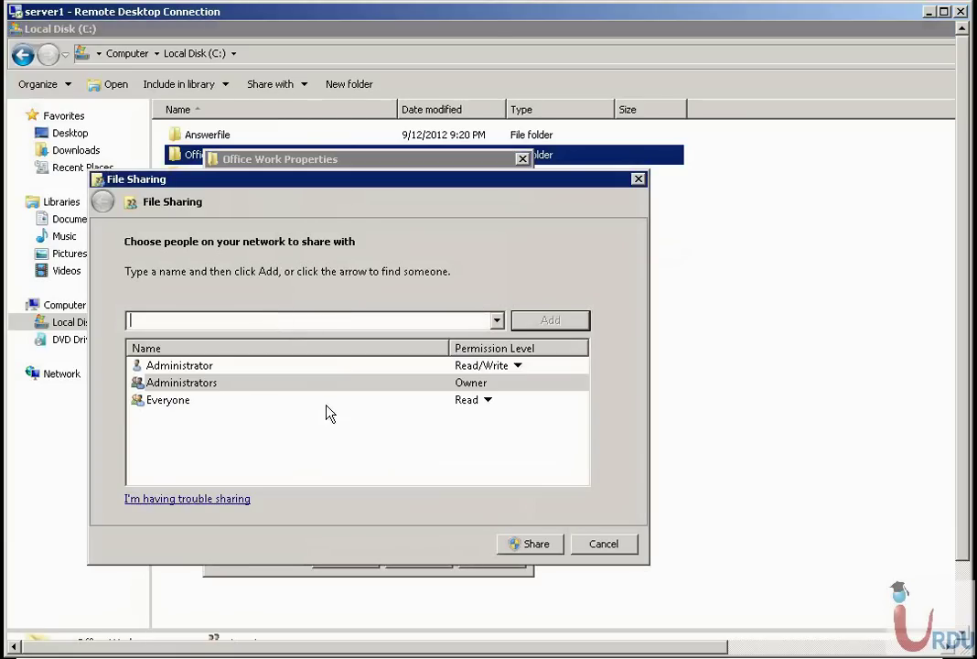
left_click(599, 550)
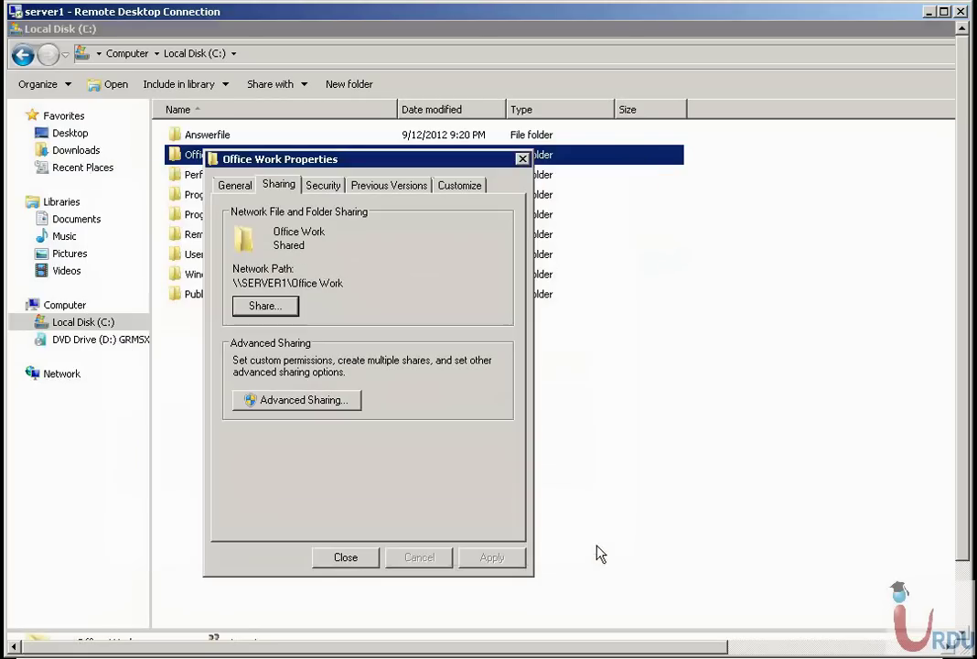
Step: Accept offline settings for the Office Work share that make only user-specified files available offline, with BranchCache enabled
left_click(309, 401)
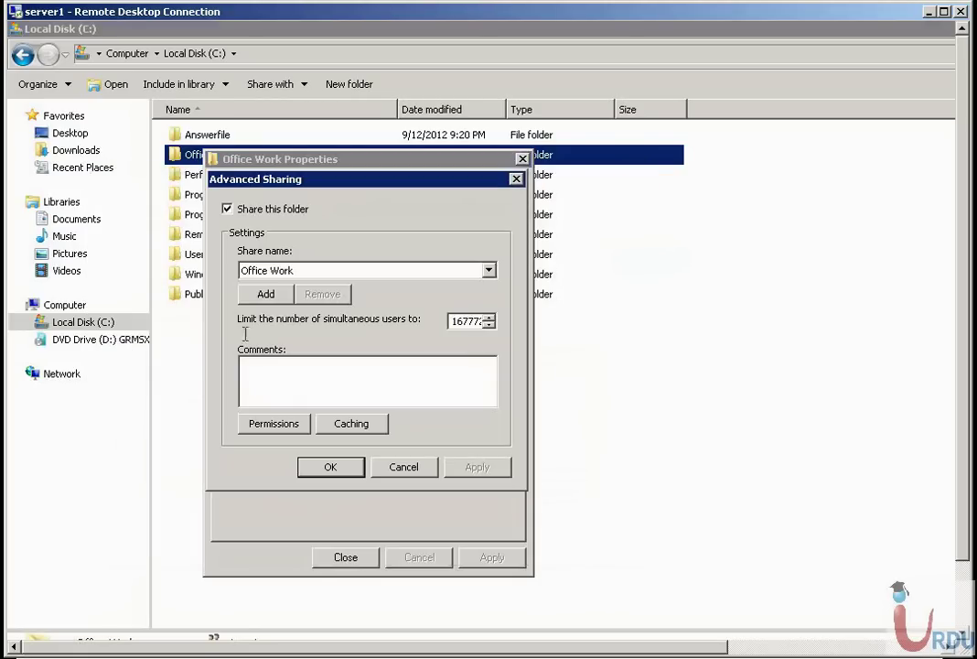
left_click(331, 430)
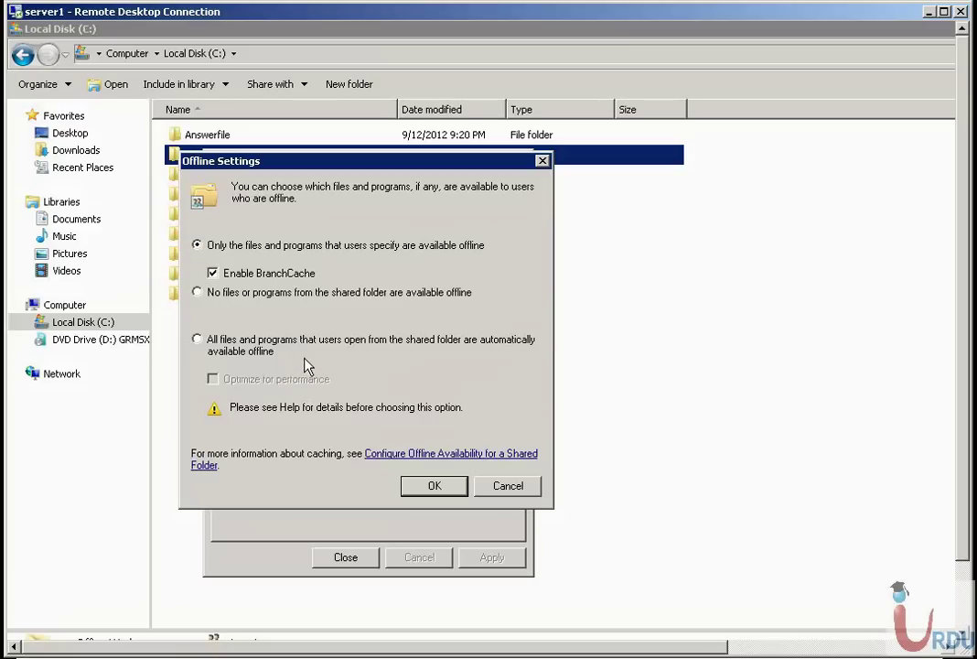
left_click(434, 494)
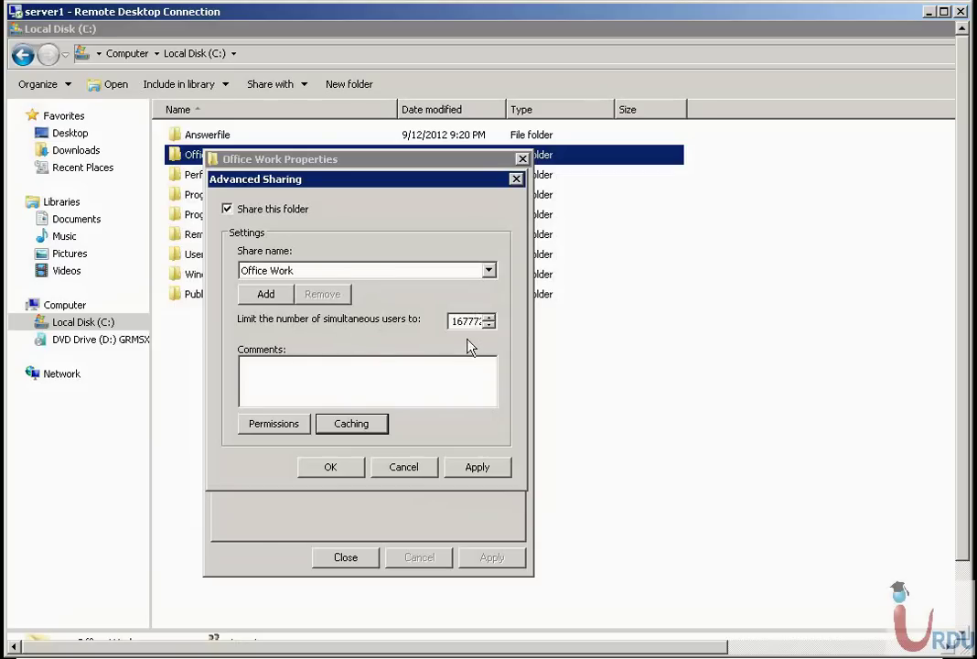
left_click(330, 470)
Step: Enter the comment "My Offline Files" in the advanced sharing settings of the Office Work folder
left_click(279, 307)
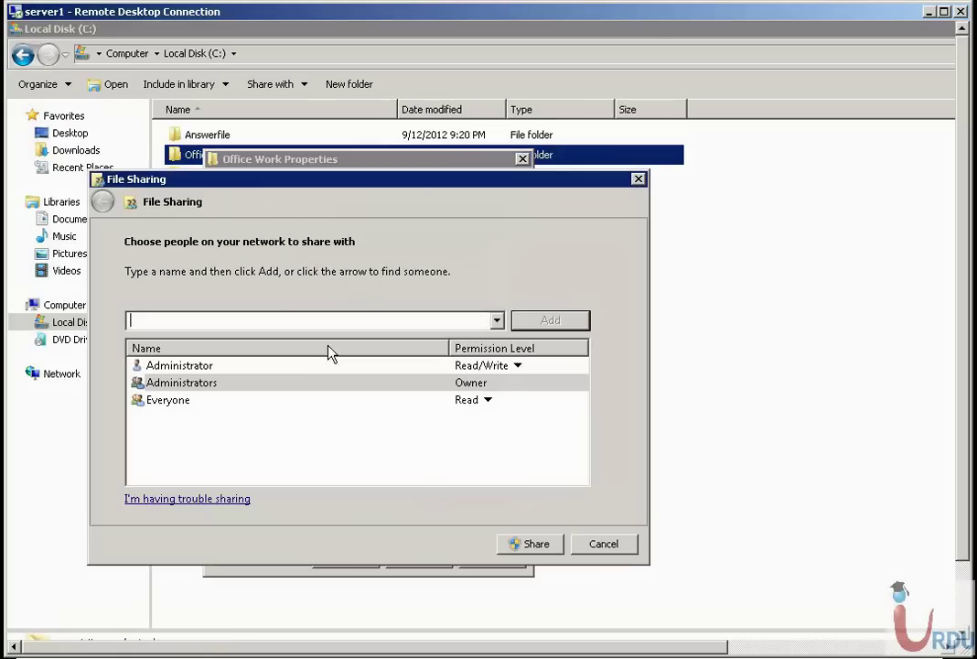
left_click(617, 545)
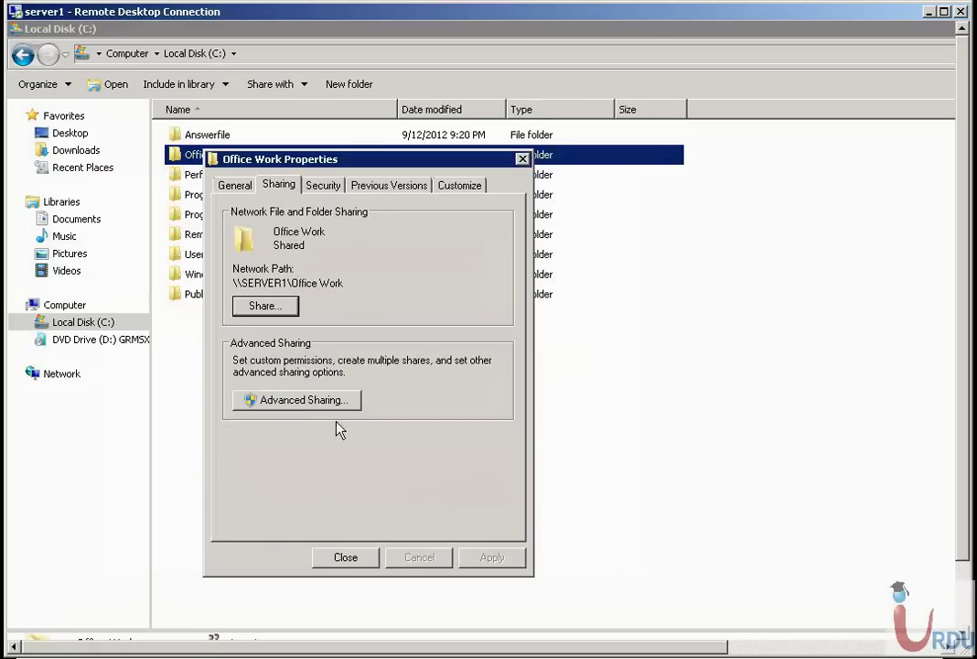
left_click(315, 408)
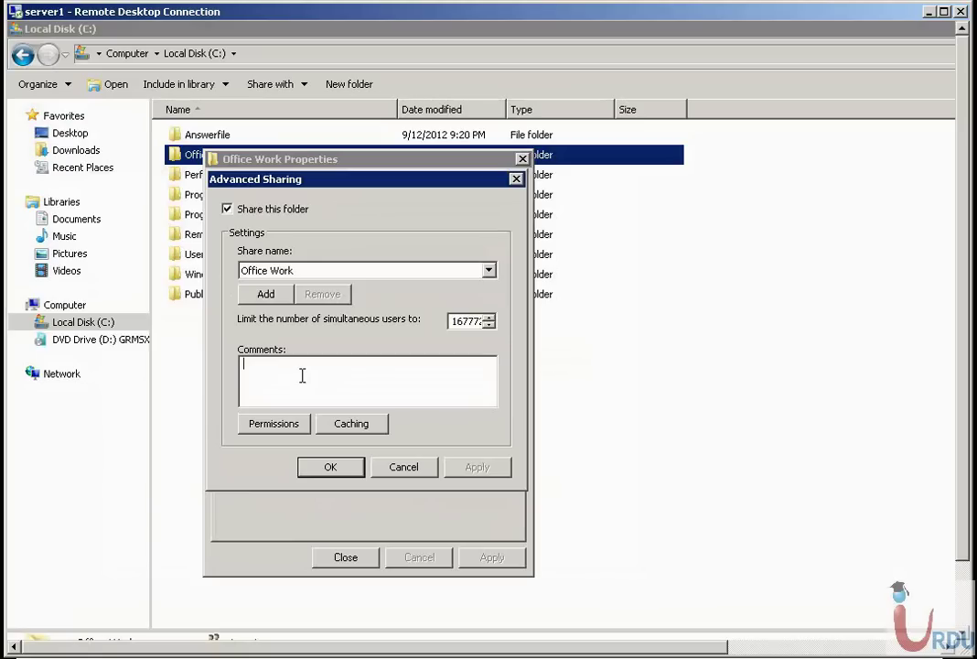
type("My PC")
key("BackSpace")
key("BackSpace")
type("Offi")
type("ine Files")
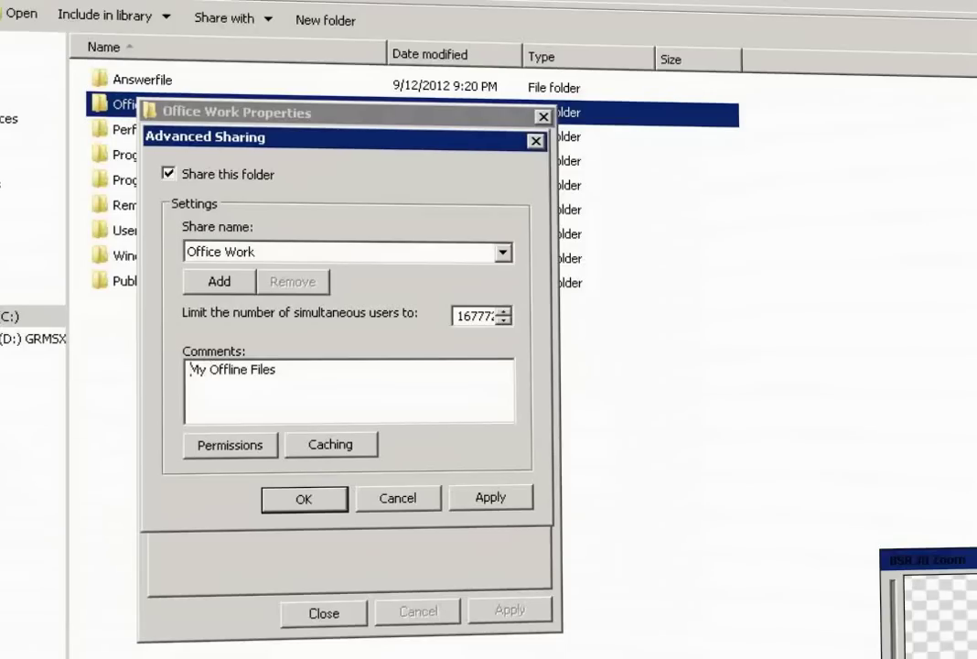
Step: Change the share comment to "IT Offline Files", apply it, and close the Office Work properties
double_click(249, 363)
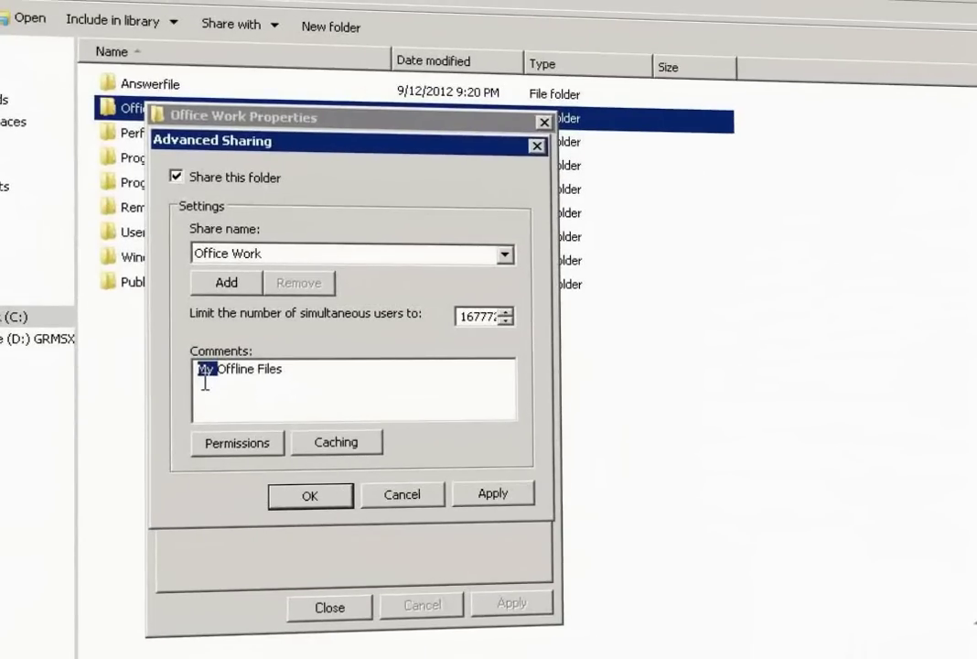
type("IT")
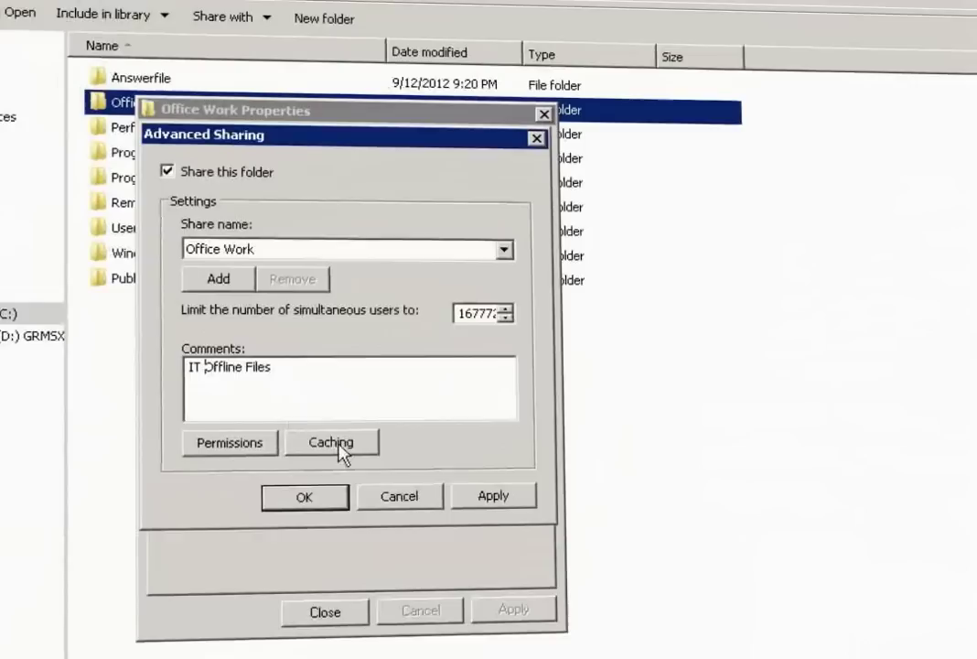
left_click(448, 485)
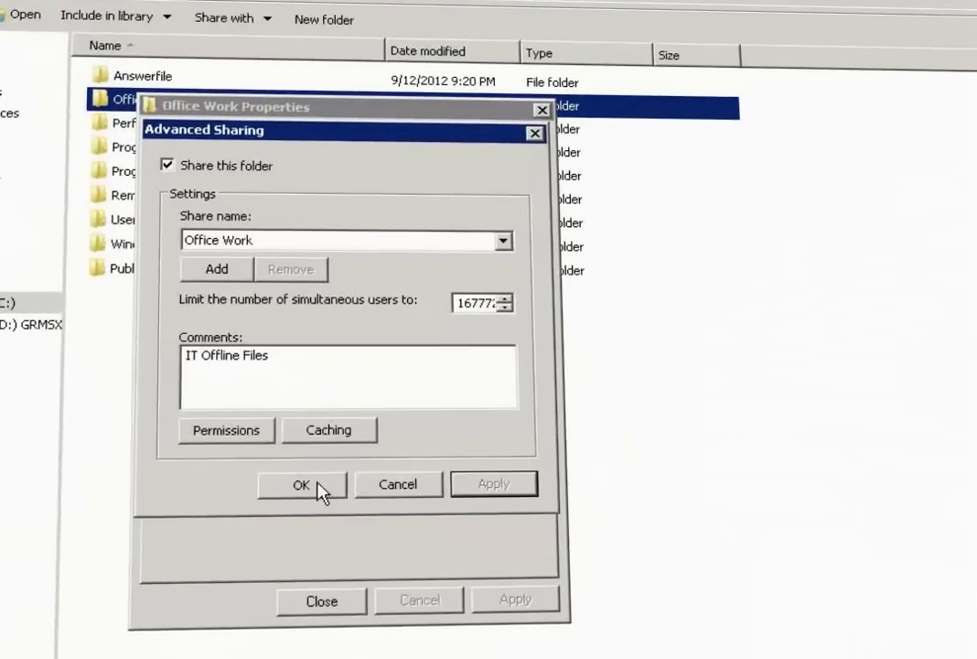
left_click(298, 480)
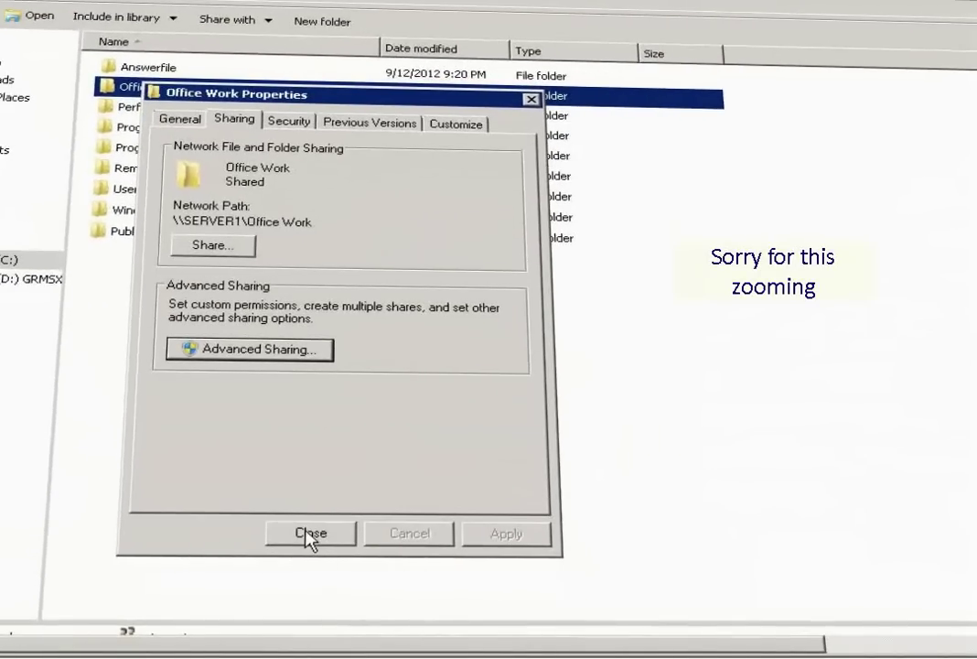
left_click(311, 537)
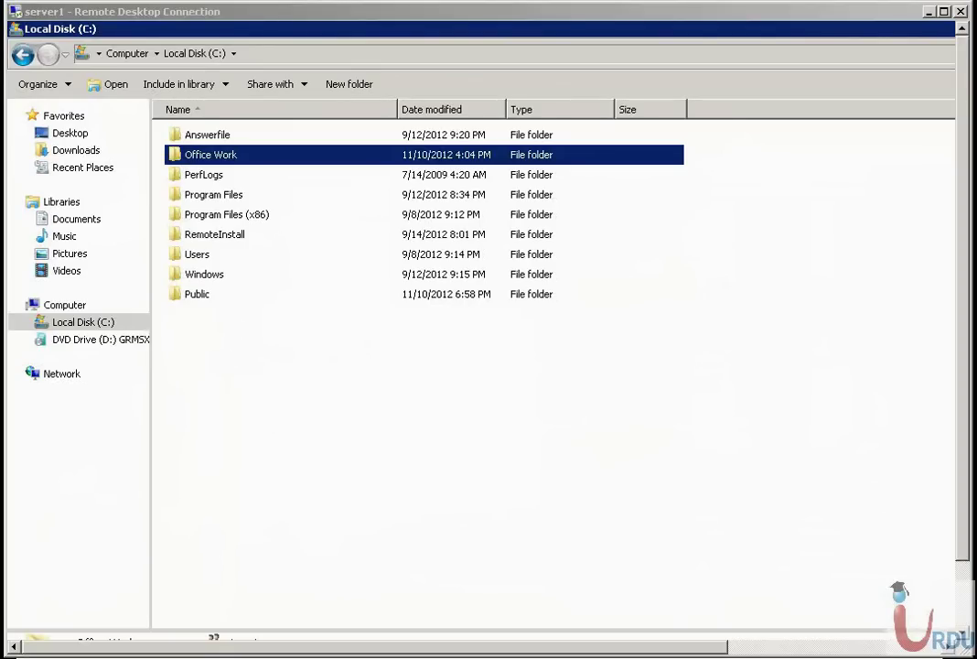
Step: Switch to the 192.168.1.6 client session and close its open Public share window
double_click(925, 29)
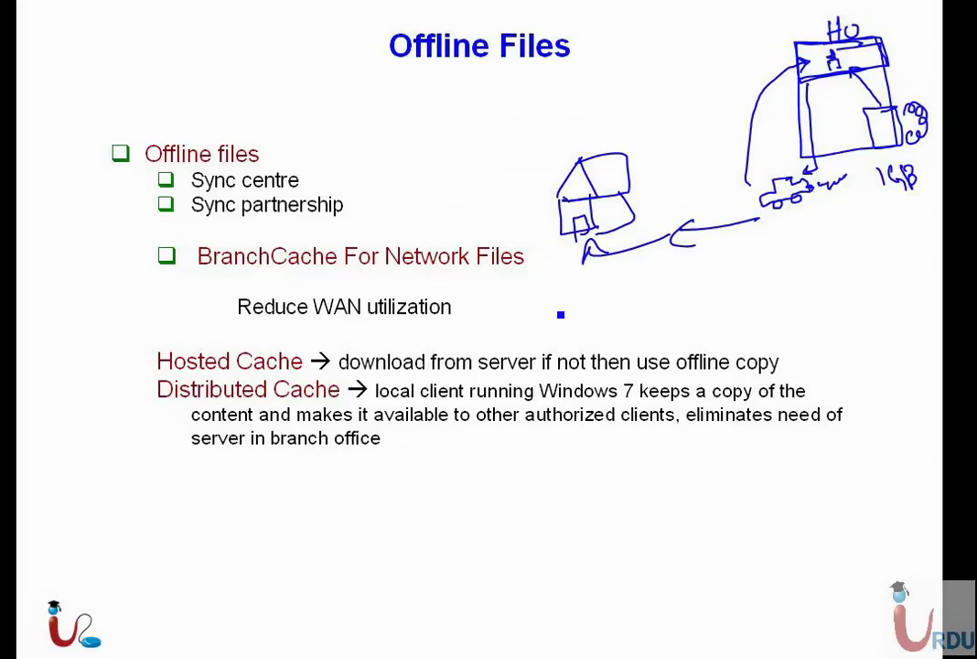
right_click(45, 322)
key("Escape")
key("alt+Tab")
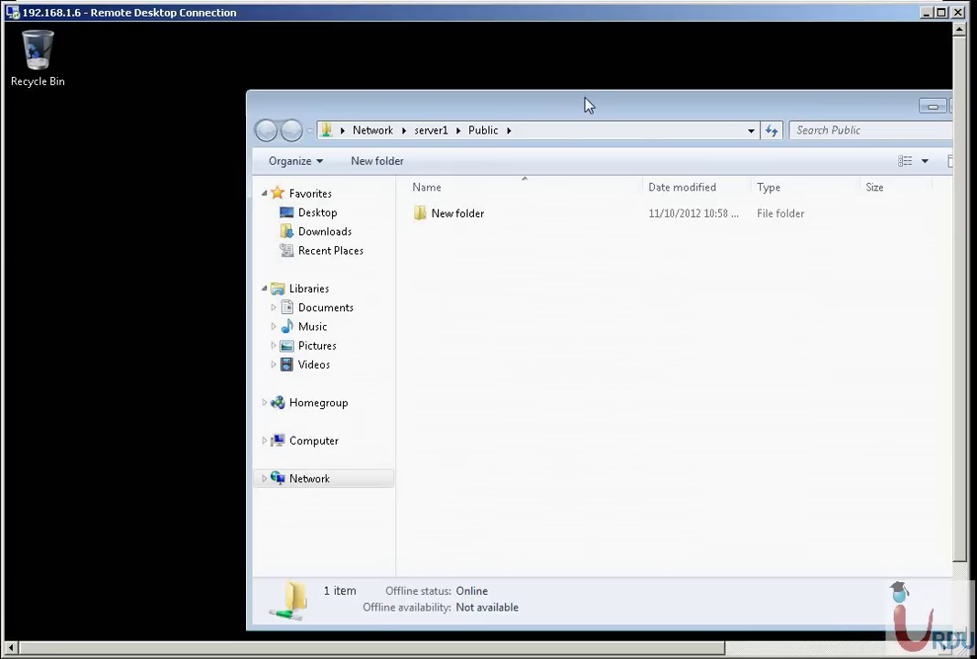
left_click_drag(588, 104, 379, 88)
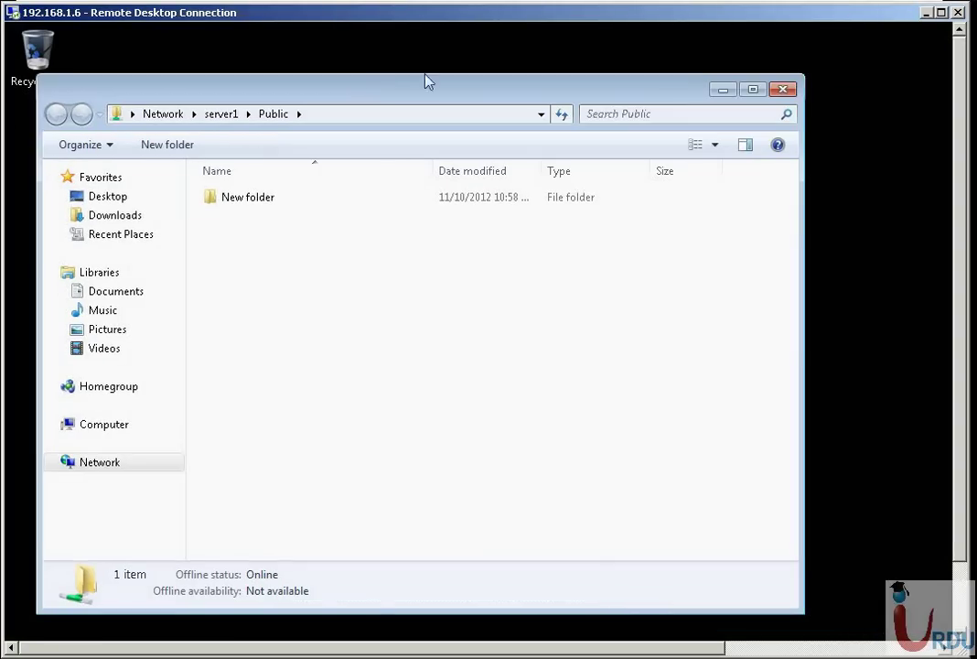
left_click(782, 90)
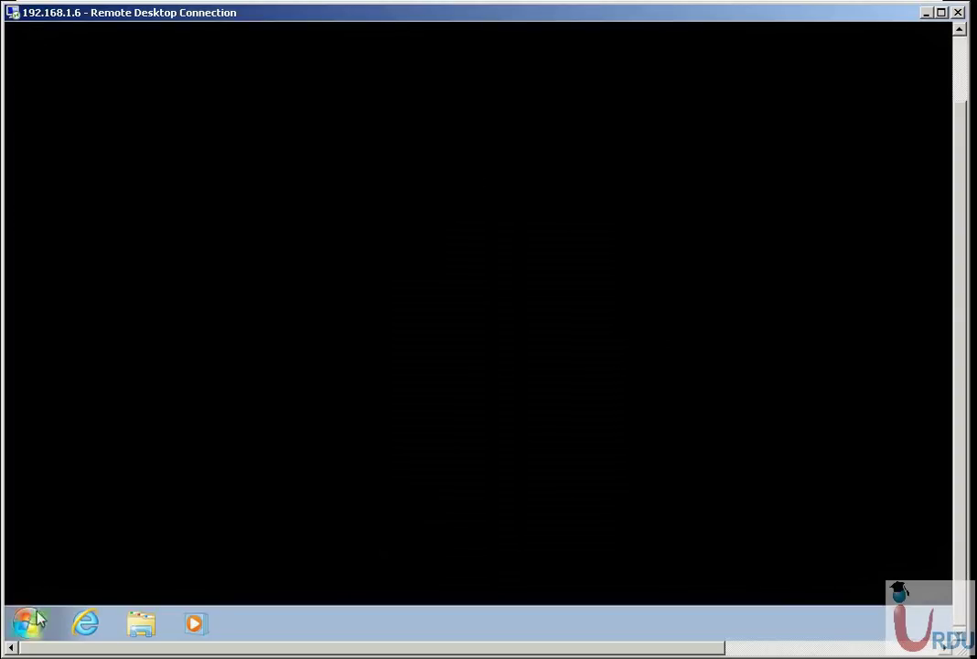
Step: Open the network location \\server1 on the client to list its shared resources
left_click(34, 620)
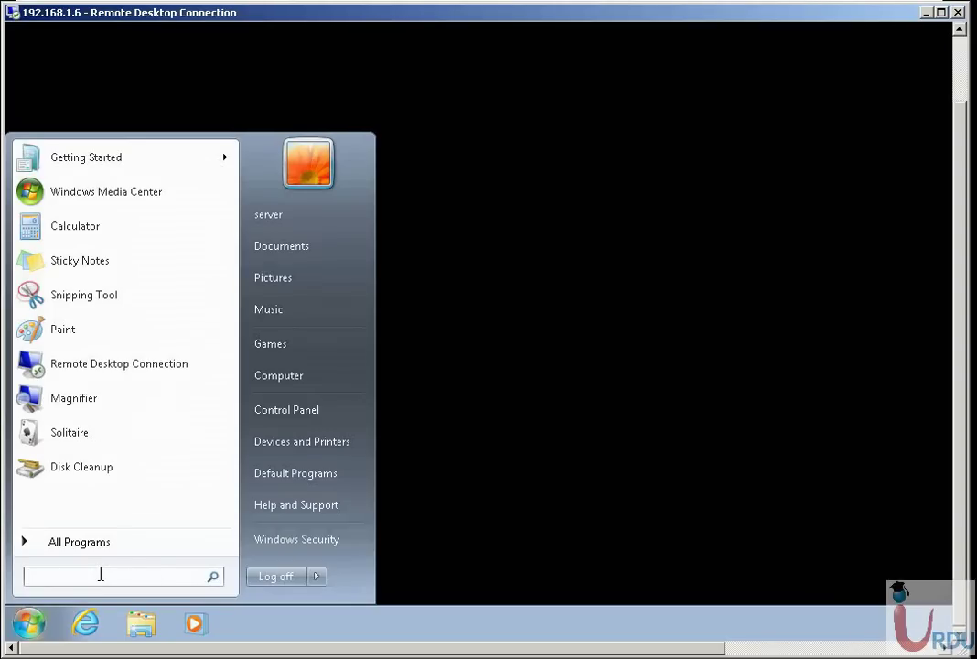
type("\\\\server1")
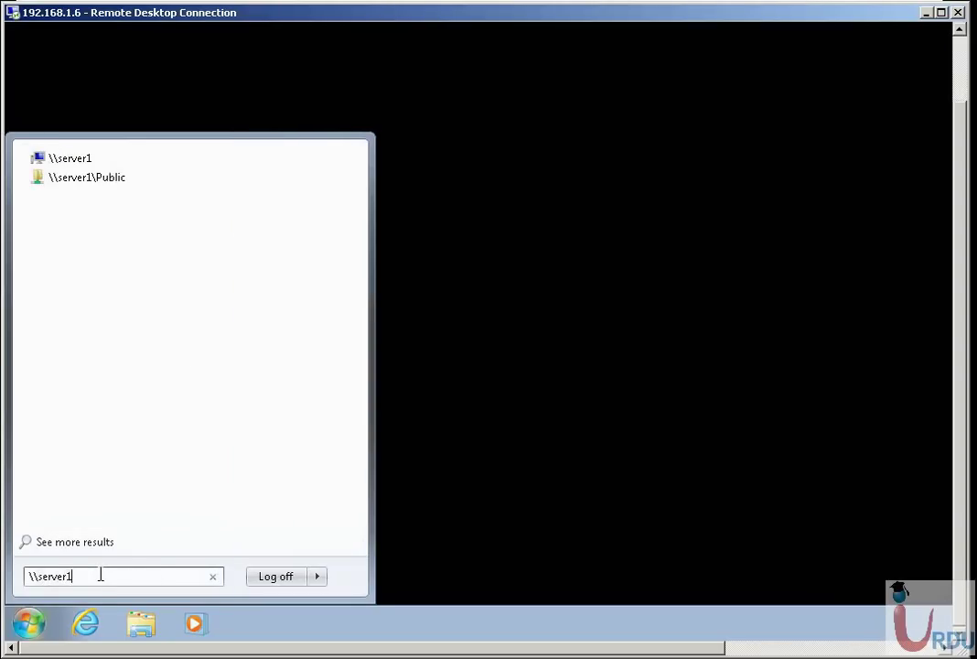
key("Return")
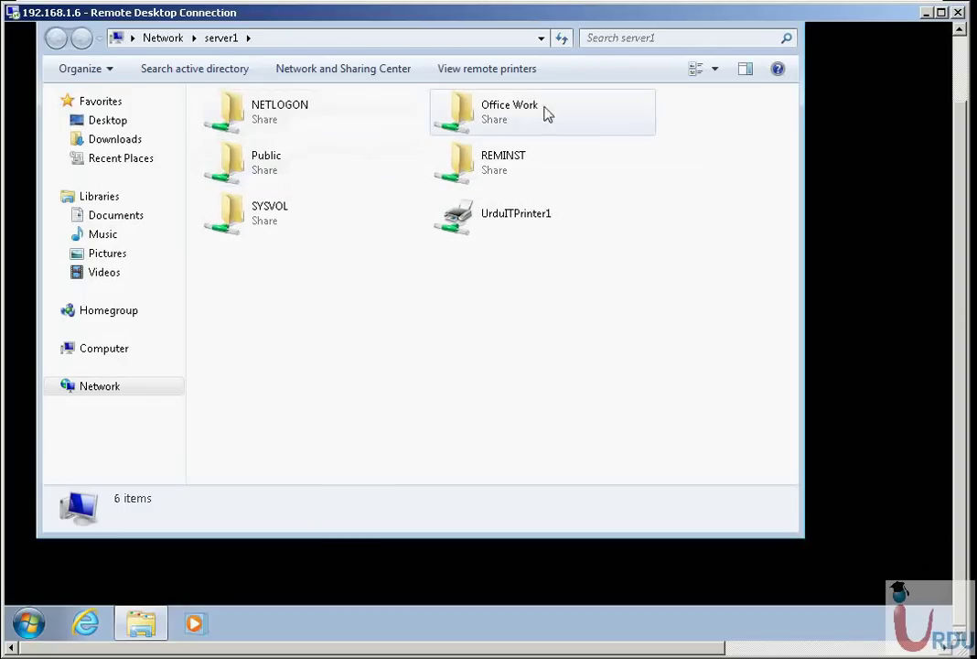
Step: Map the Office Work share on server1 as network drive Z: with reconnection at logon
right_click(480, 111)
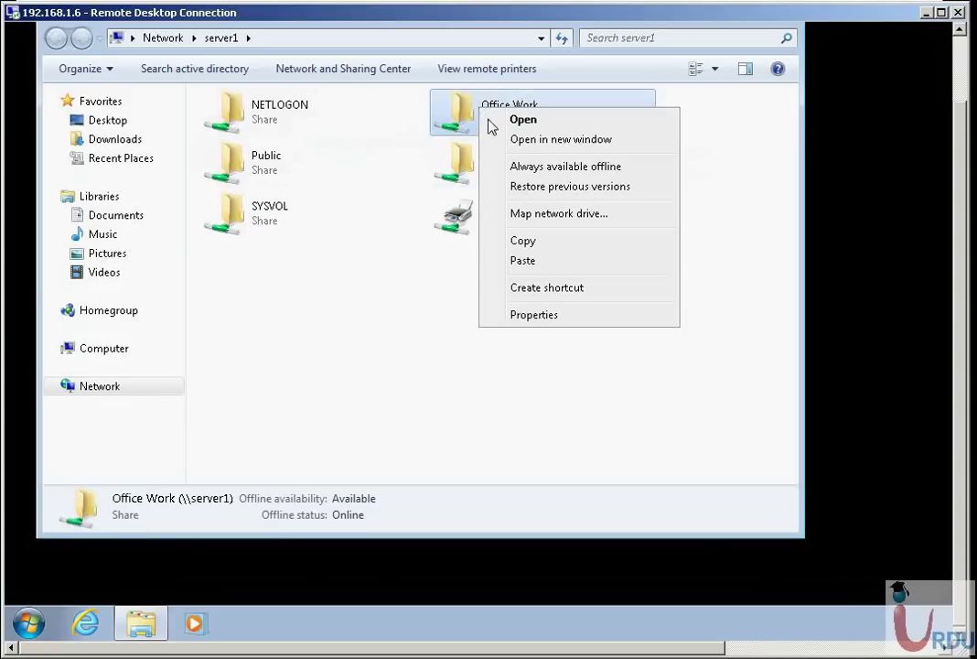
left_click(535, 214)
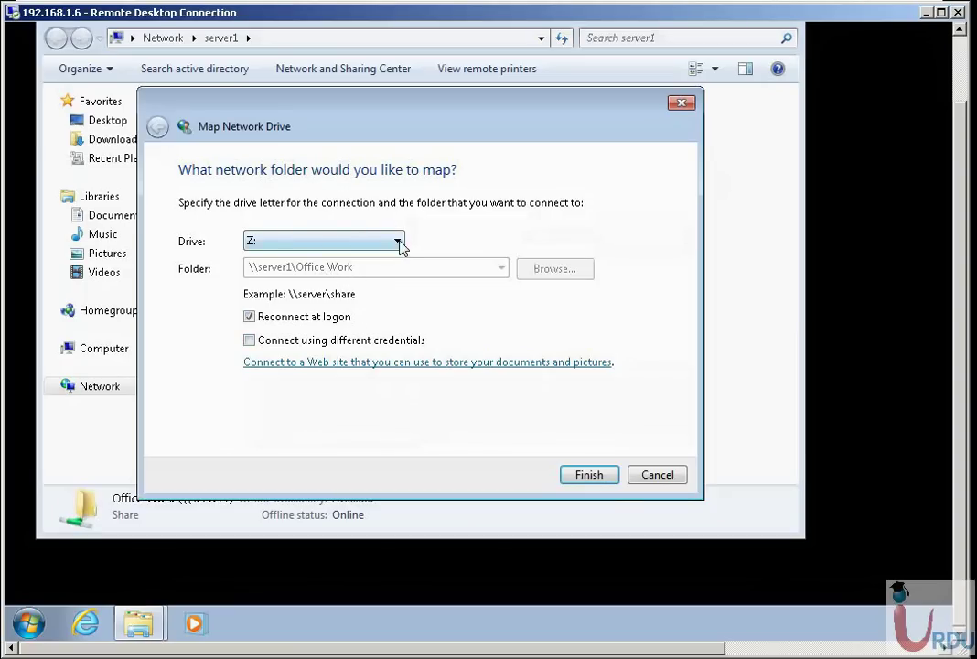
left_click(600, 477)
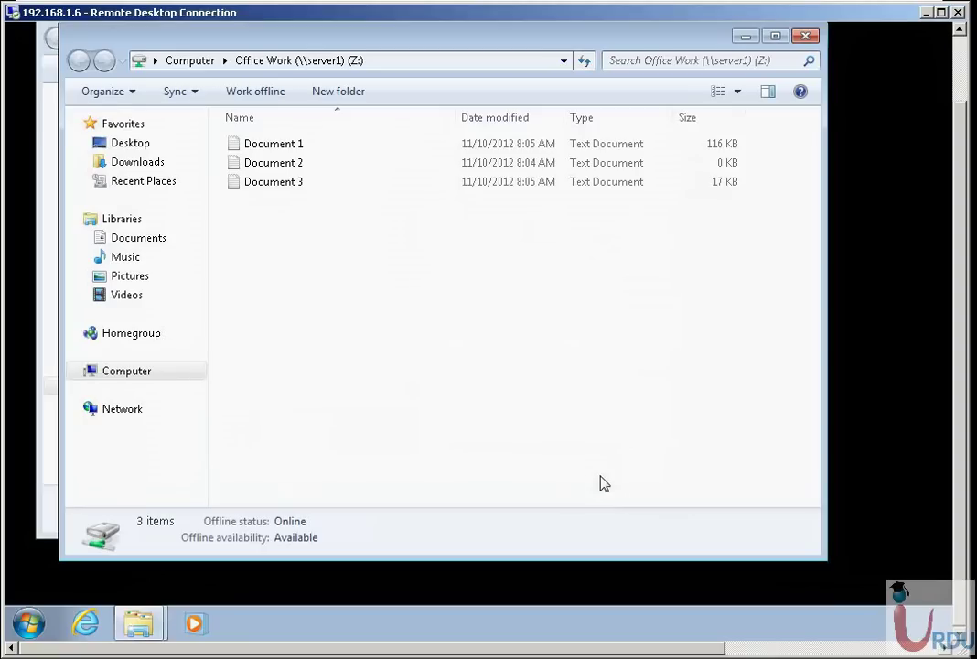
Step: Make the mapped Office Work (Z:) drive always available offline from the Computer view
left_click(191, 60)
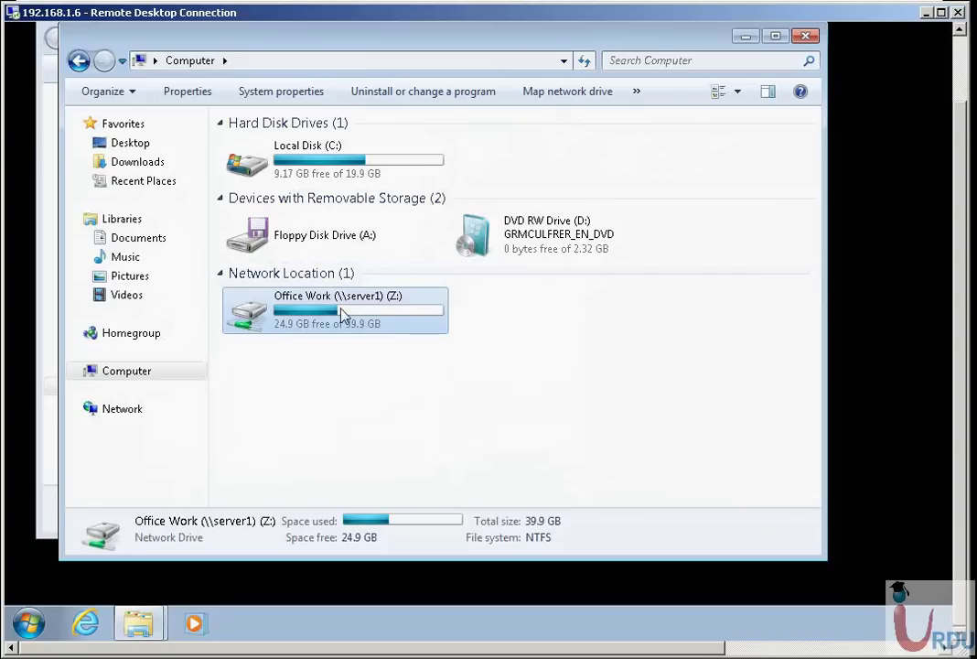
double_click(281, 323)
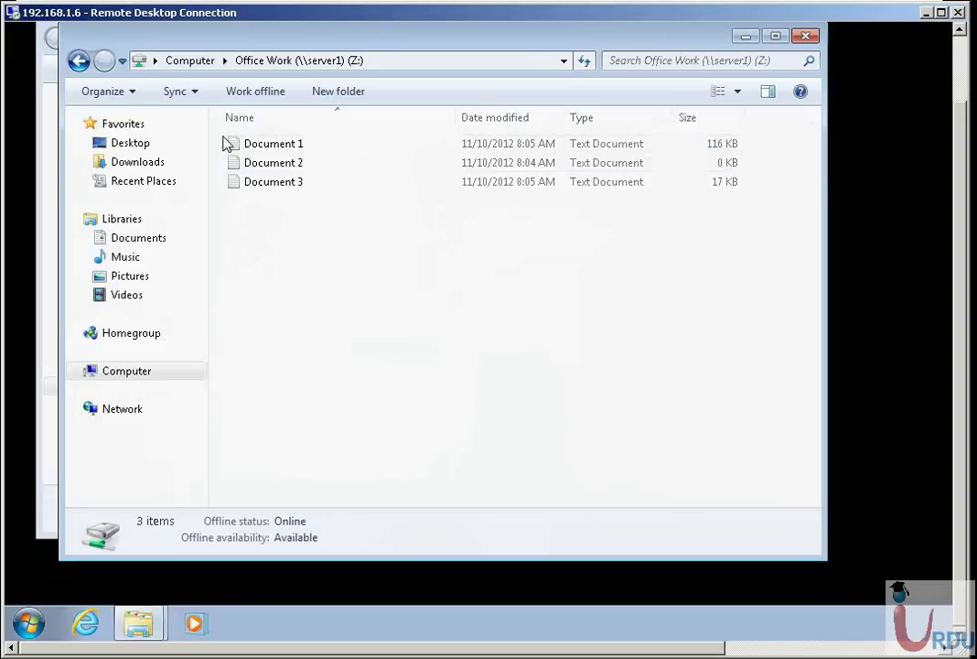
left_click(80, 62)
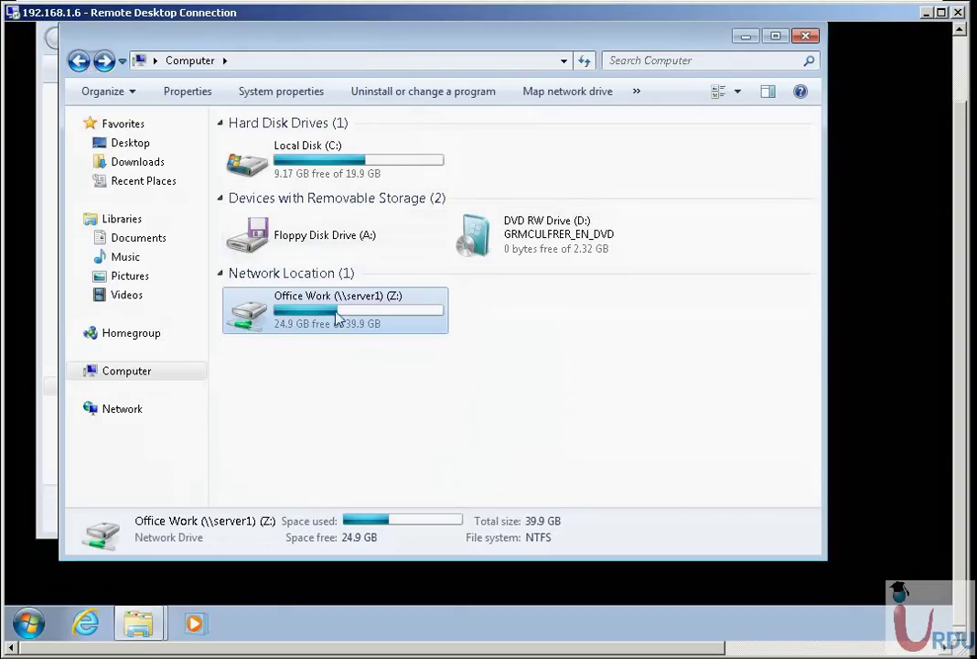
right_click(331, 312)
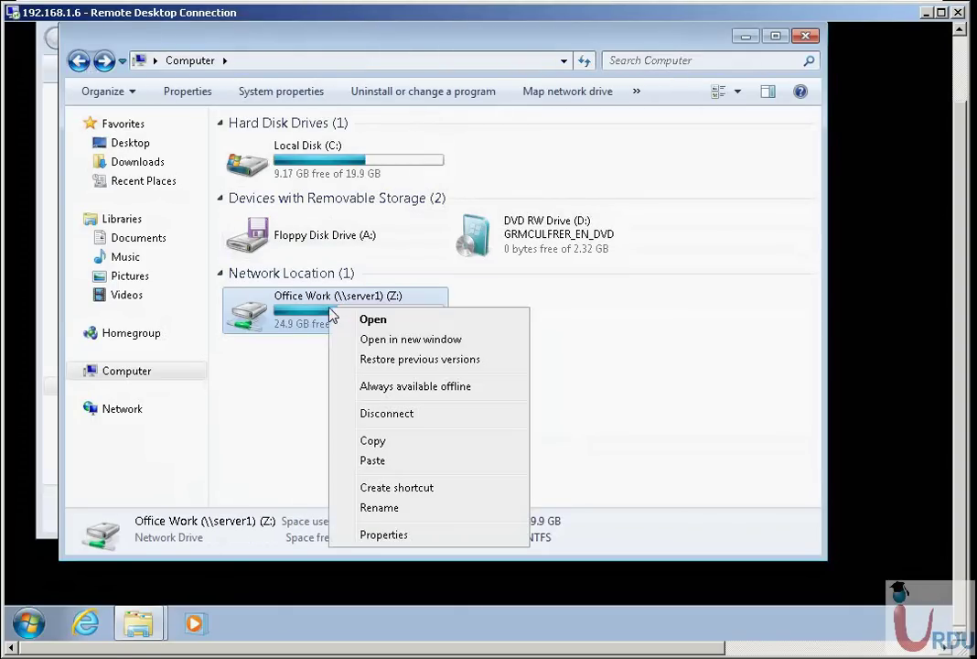
left_click(403, 387)
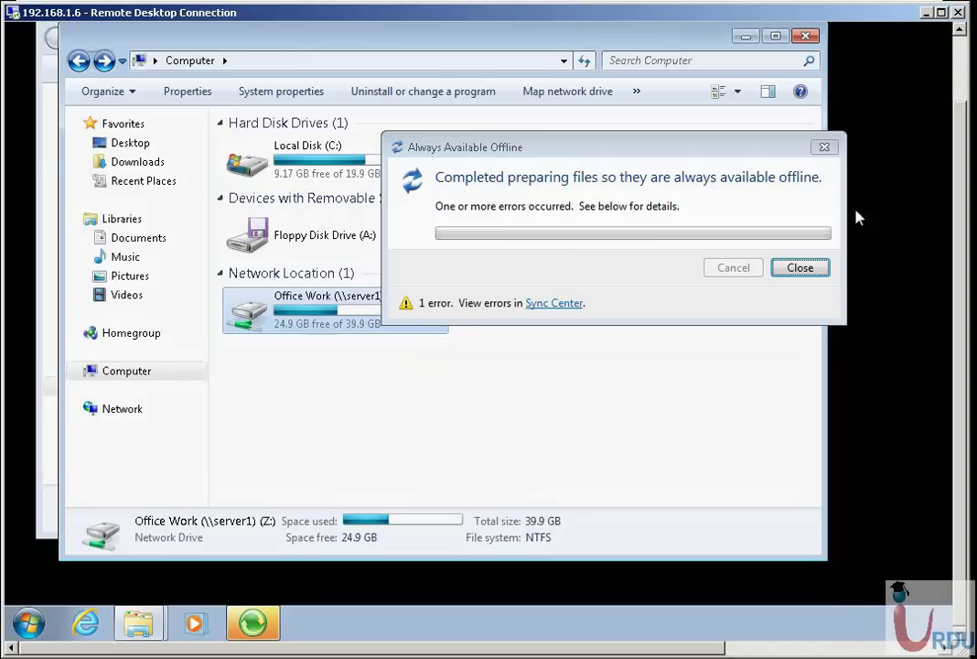
Step: Examine the sync error's full details in the Sync Center results, and close the results and the Always Available Offline dialog
left_click(554, 304)
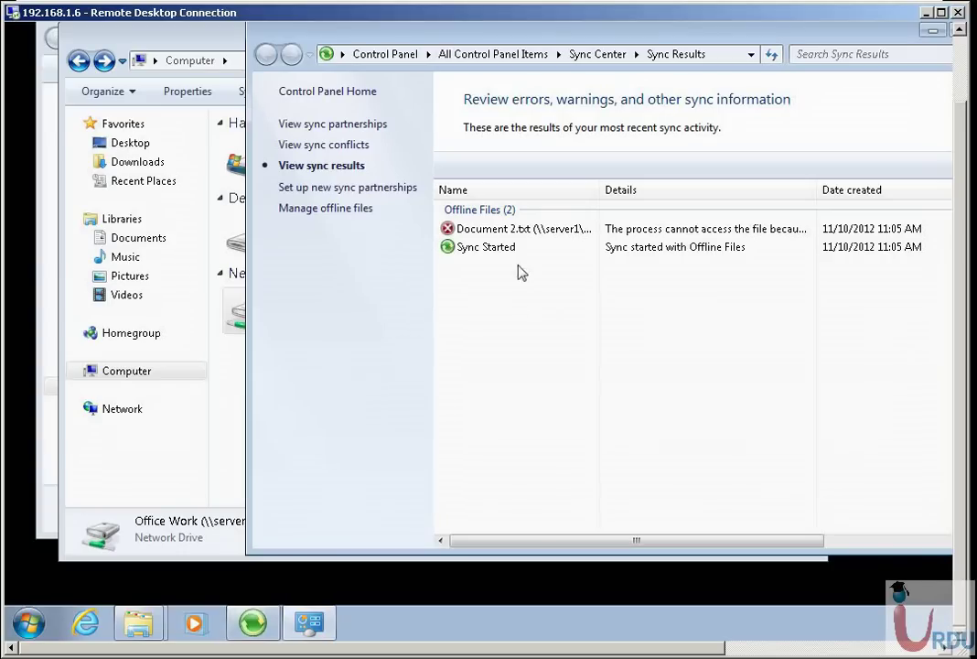
mouse_move(515, 233)
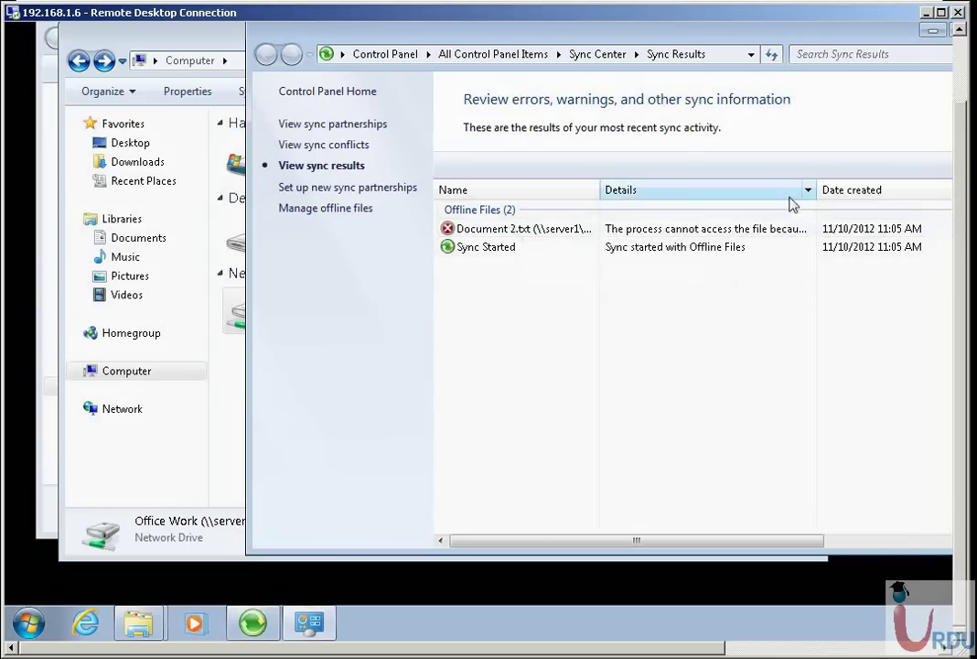
left_click_drag(815, 189, 912, 187)
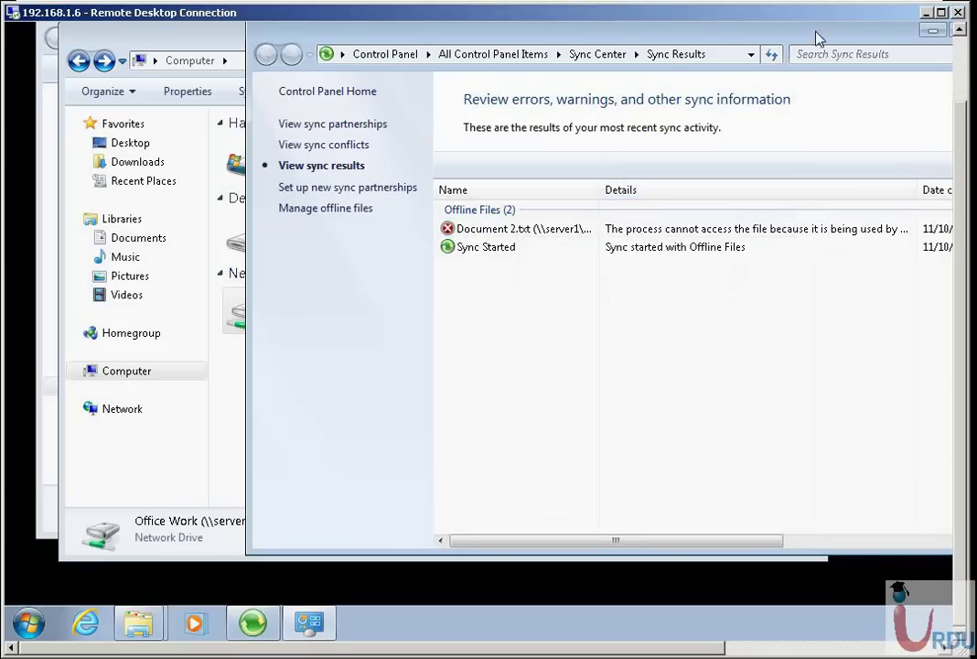
left_click_drag(817, 36, 662, 57)
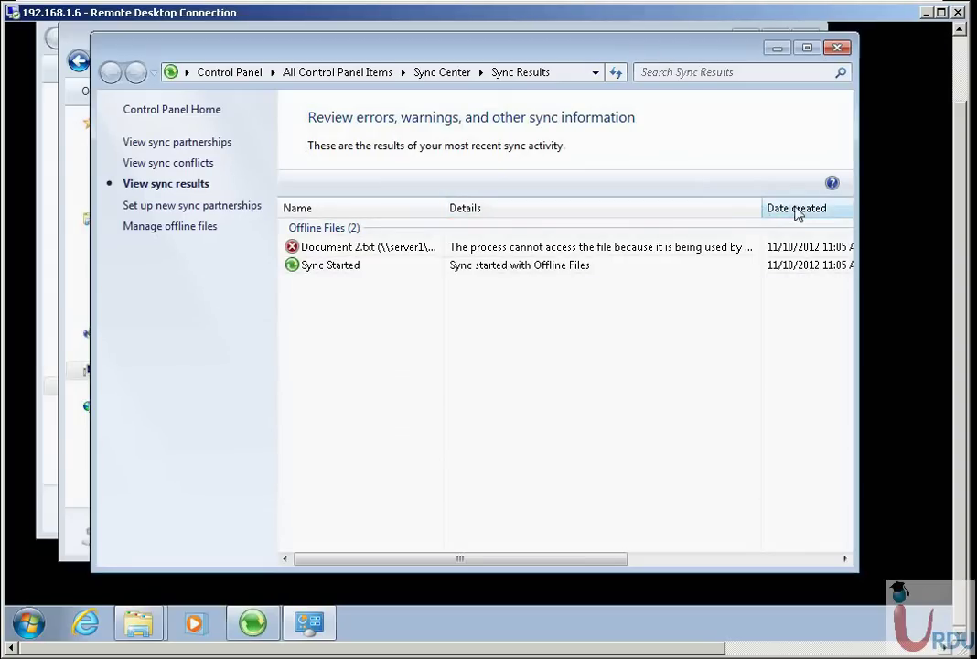
left_click_drag(855, 212, 952, 217)
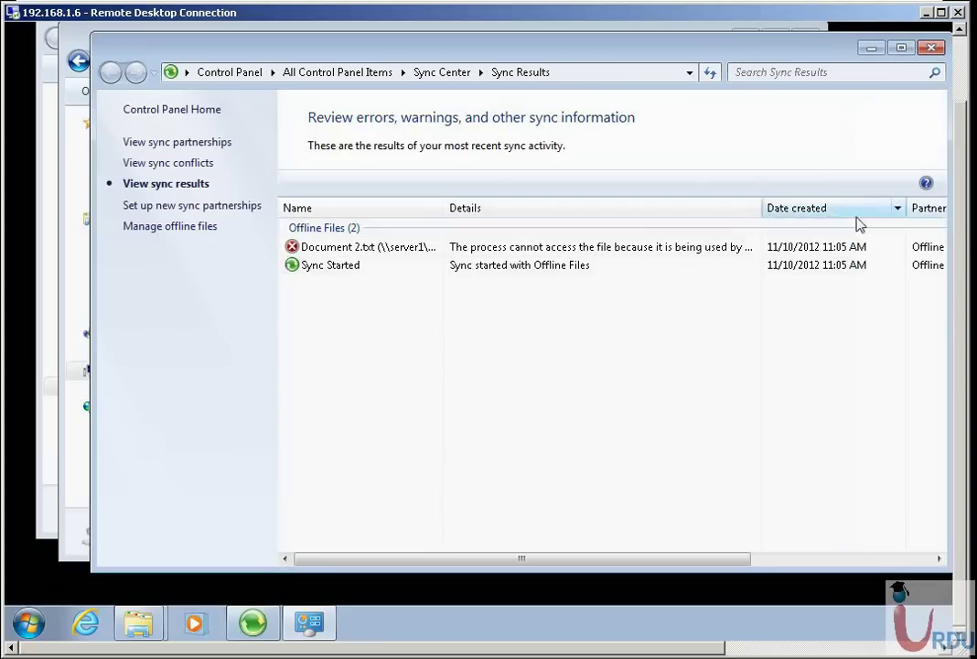
left_click_drag(760, 208, 857, 211)
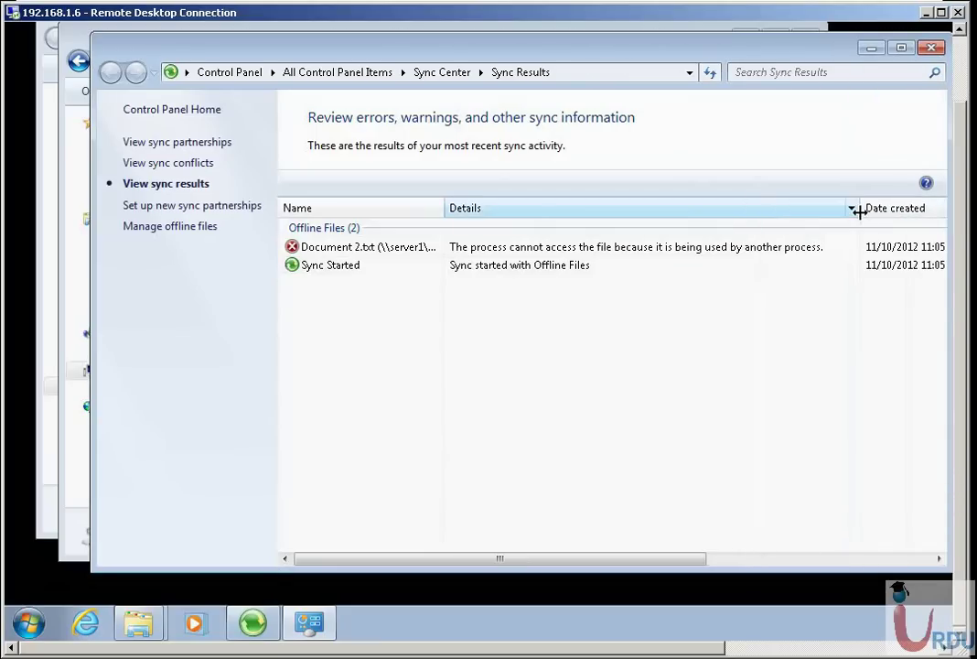
left_click(774, 255)
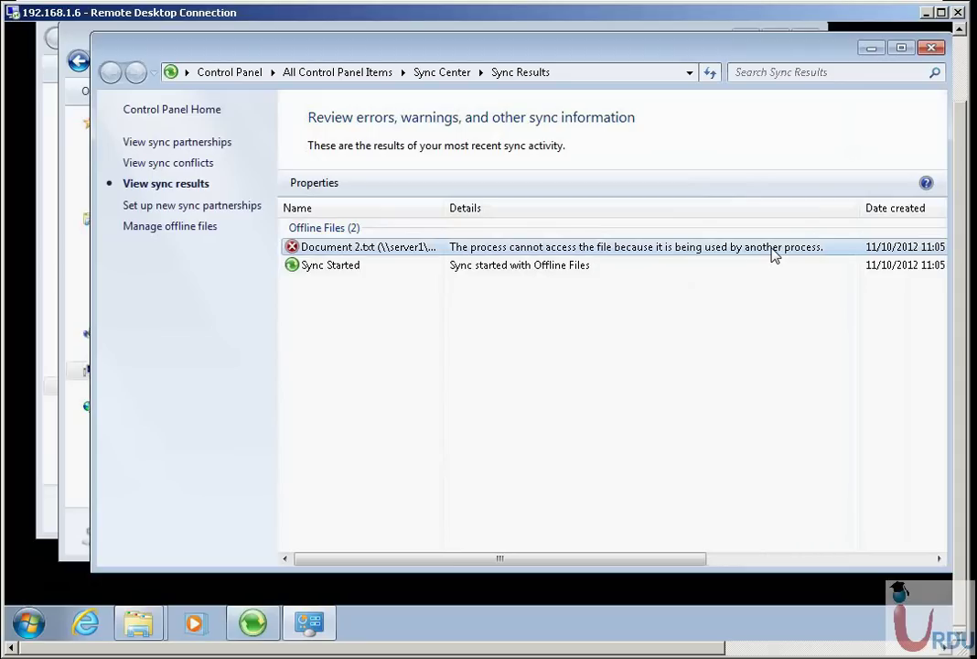
left_click(931, 48)
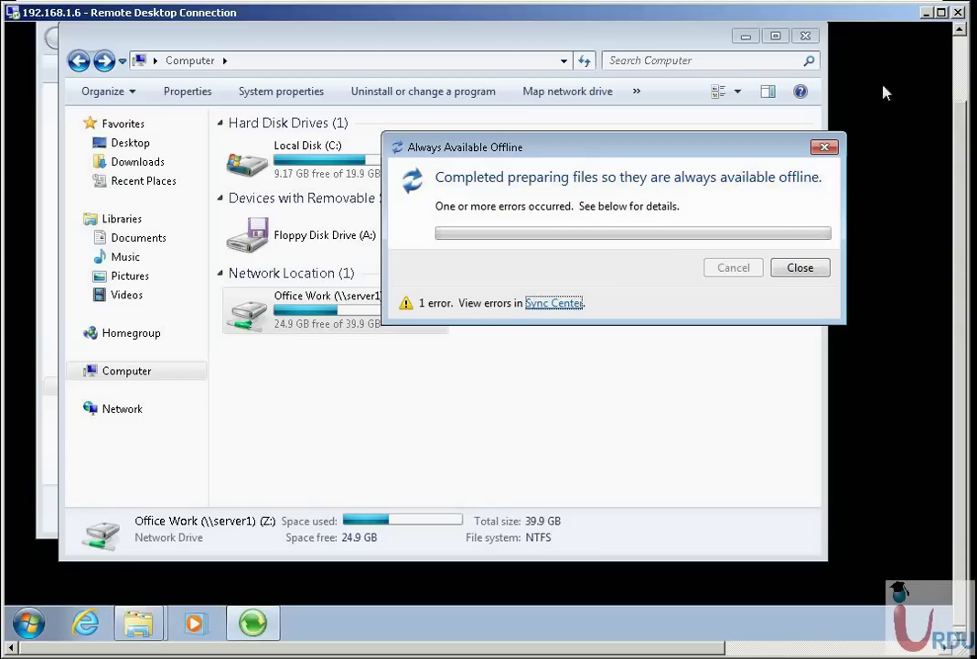
left_click(800, 269)
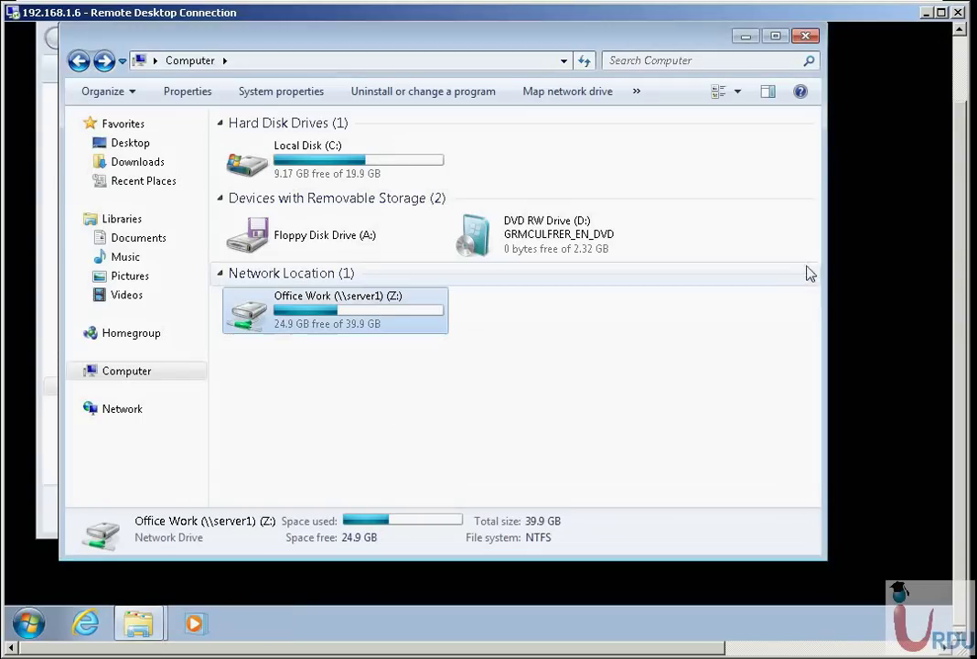
Step: Close the extra Computer window and open the Office Work (Z:) drive in the remaining window to check its files
mouse_move(166, 627)
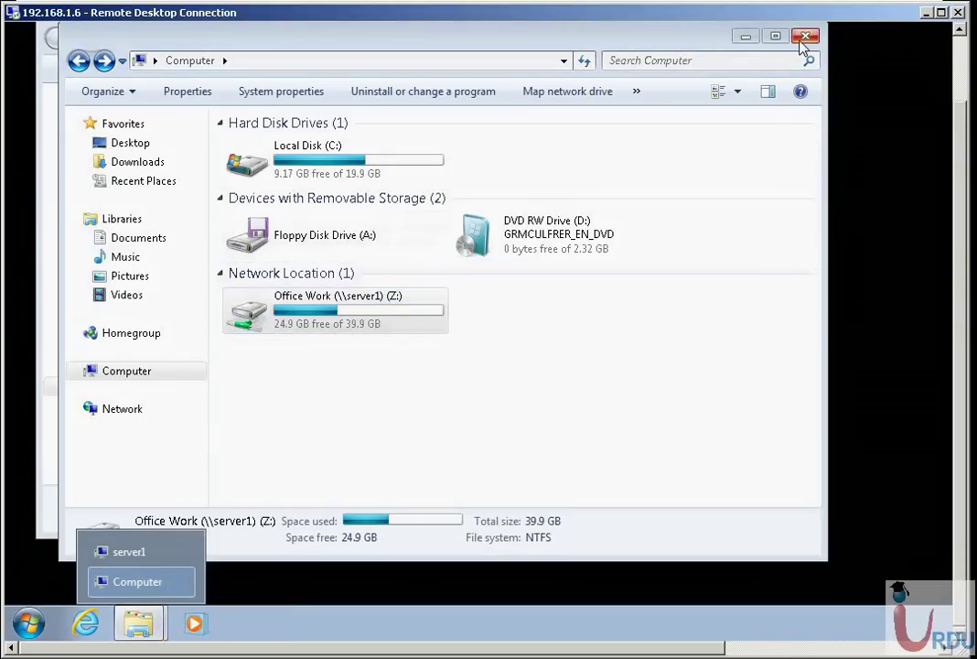
left_click(804, 37)
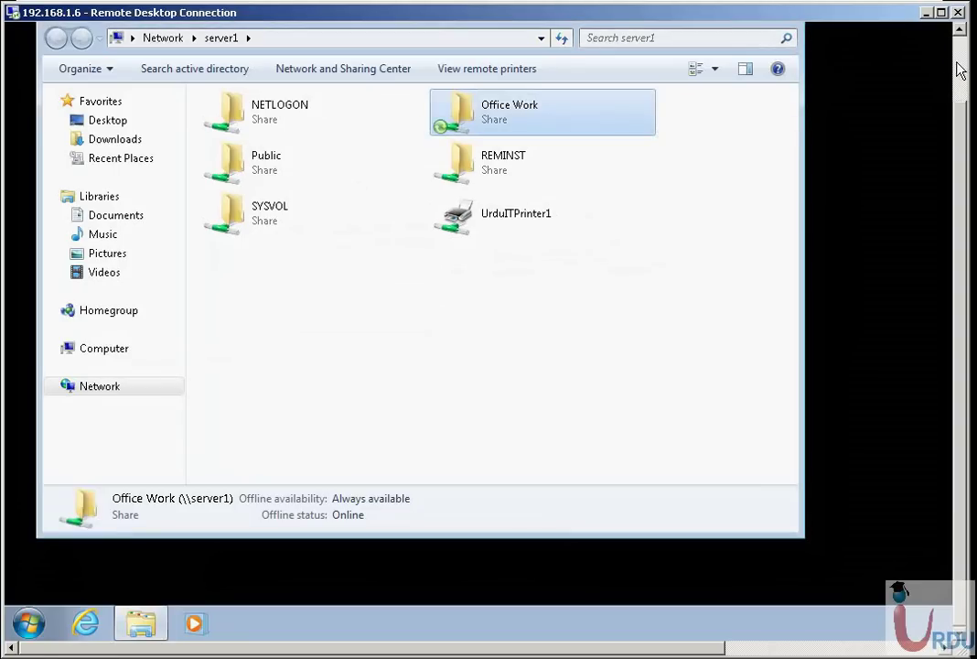
left_click(960, 70)
left_click(782, 90)
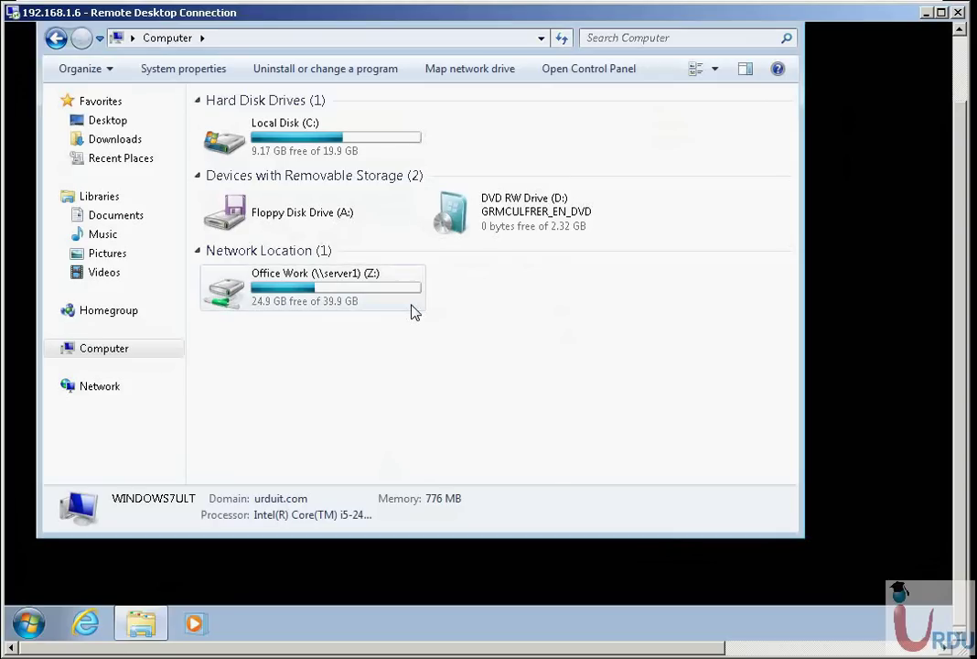
left_click(334, 300)
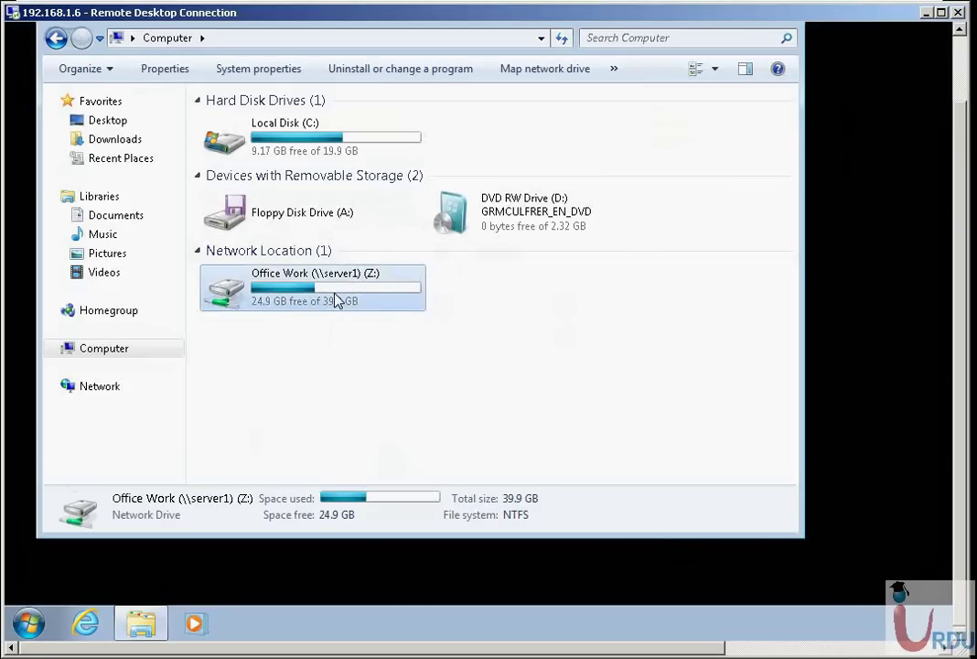
double_click(308, 300)
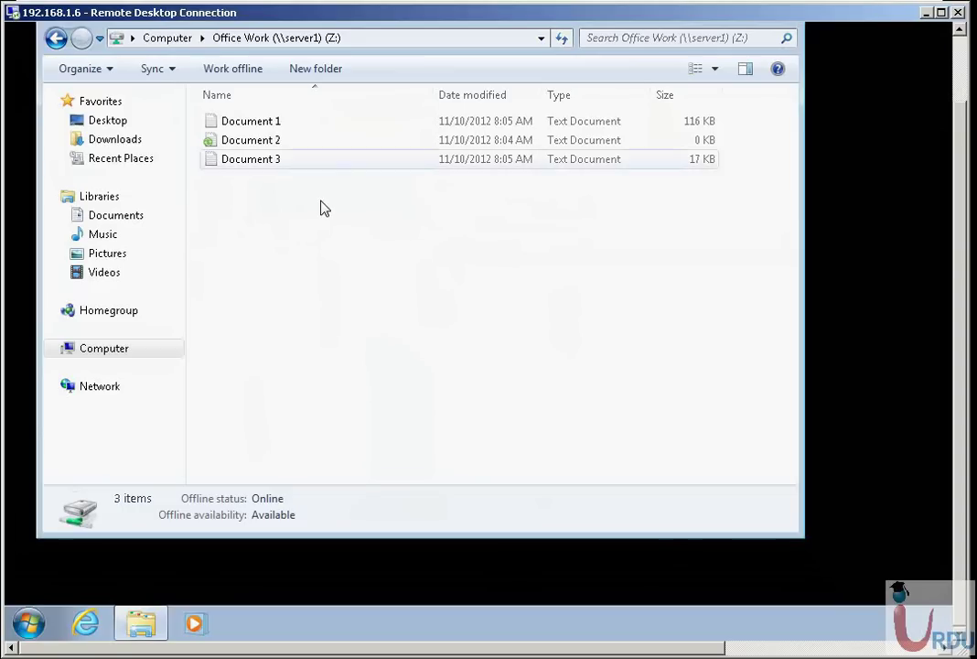
Step: Return to the Computer view, open Sync Center, and select the Offline Files partnership
key("alt+Left")
key("alt+f")
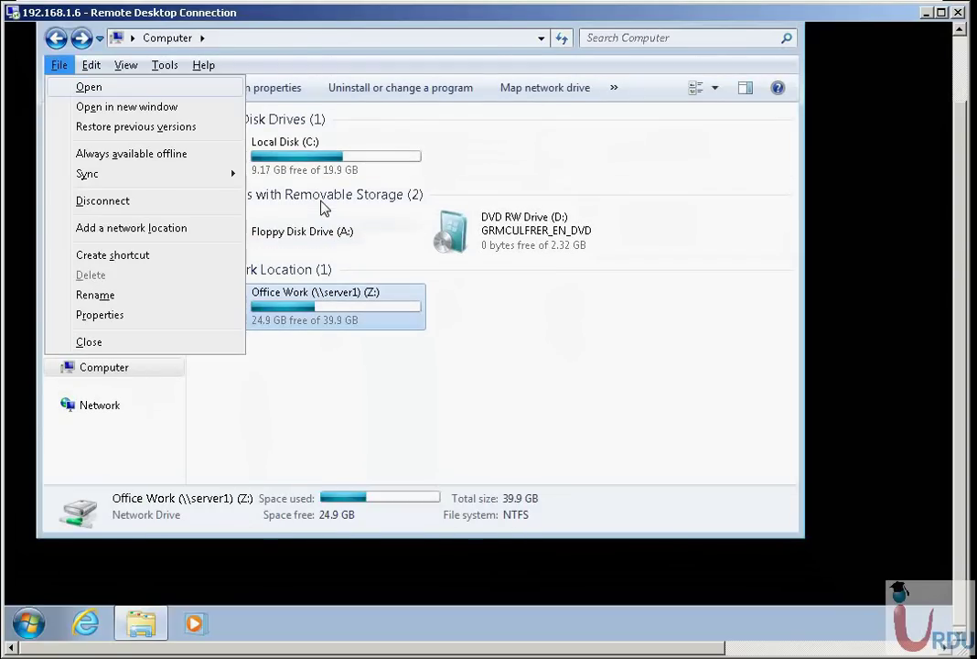
mouse_move(168, 69)
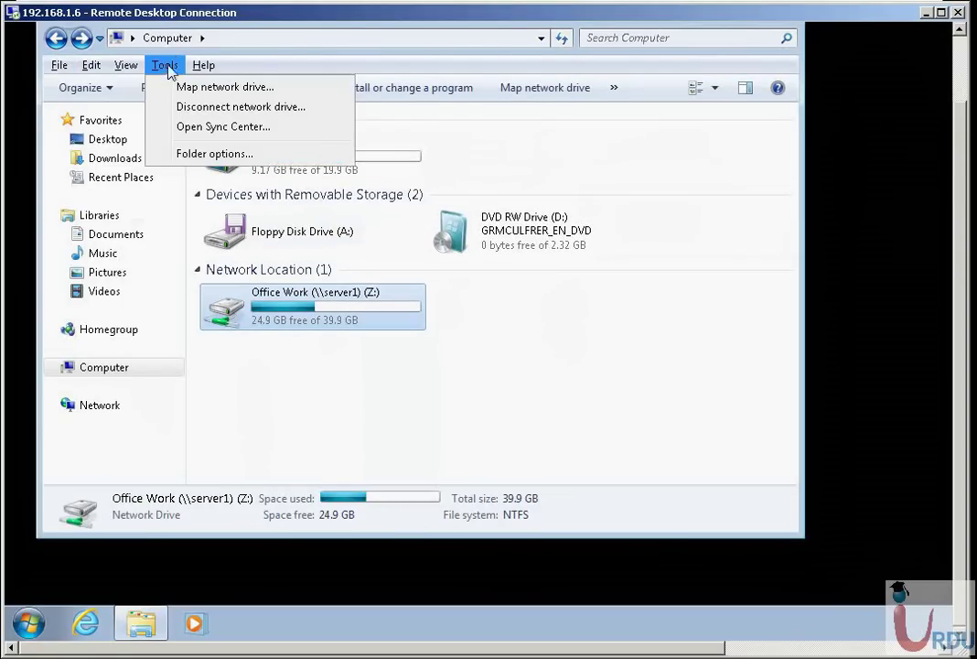
left_click(201, 128)
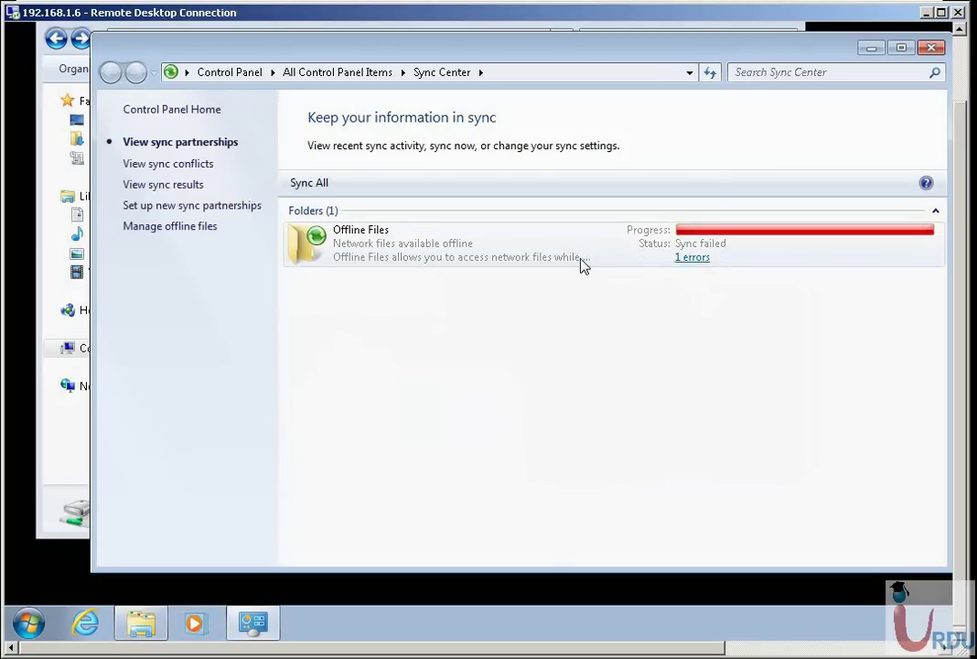
left_click(482, 261)
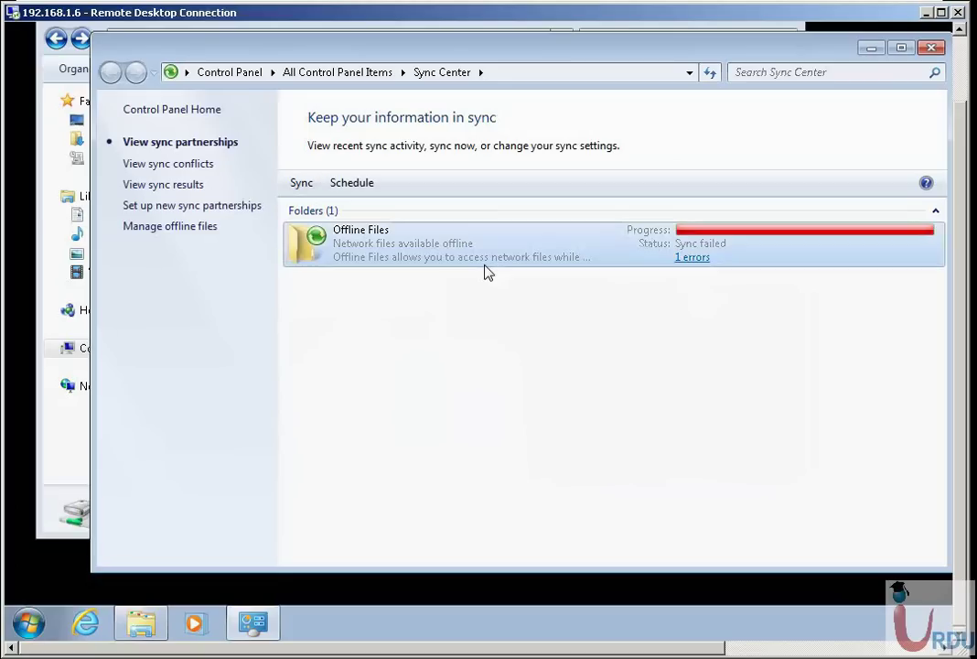
Step: Bring the Computer window forward and open the network location \\server1 in a new window
left_click(66, 453)
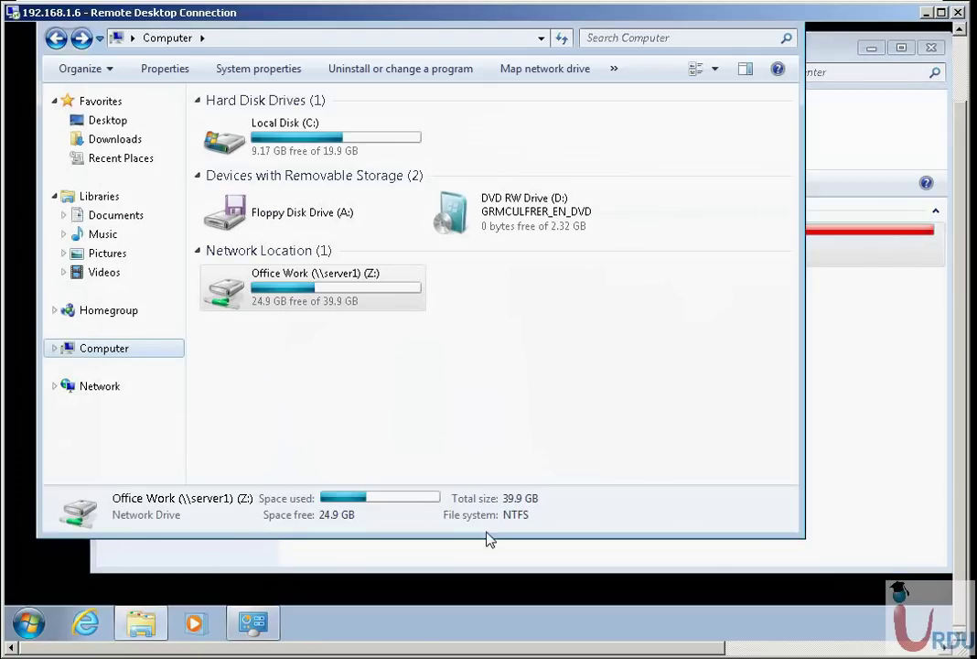
left_click(334, 394)
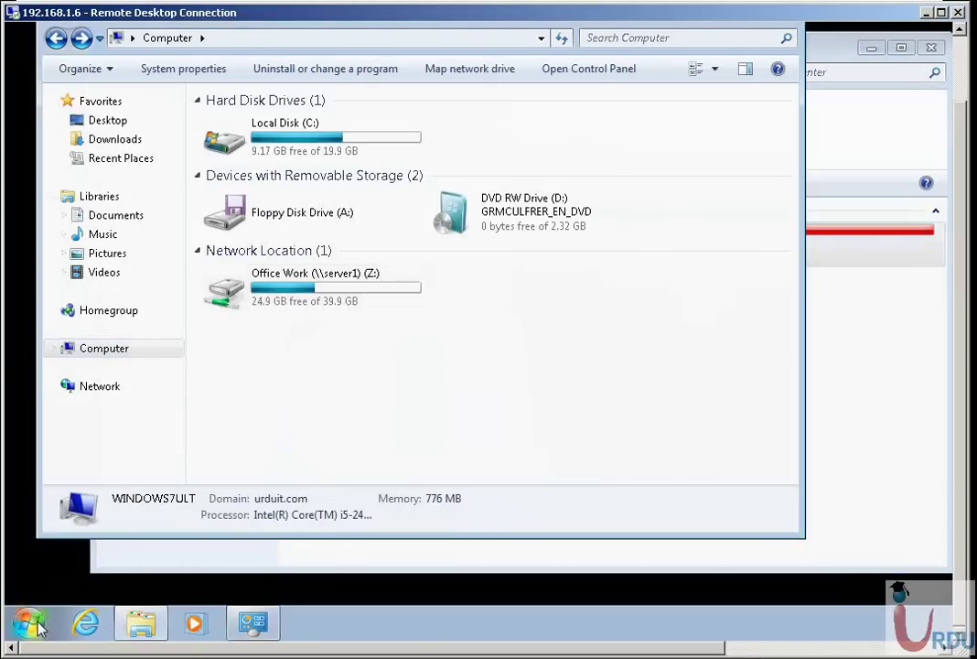
left_click(29, 622)
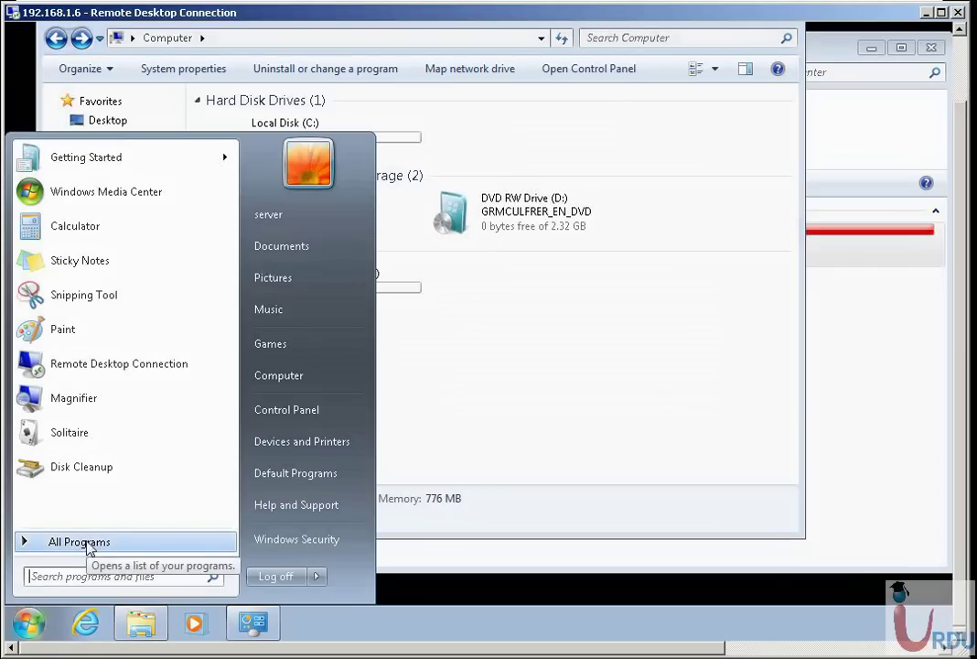
left_click(88, 544)
left_click(81, 577)
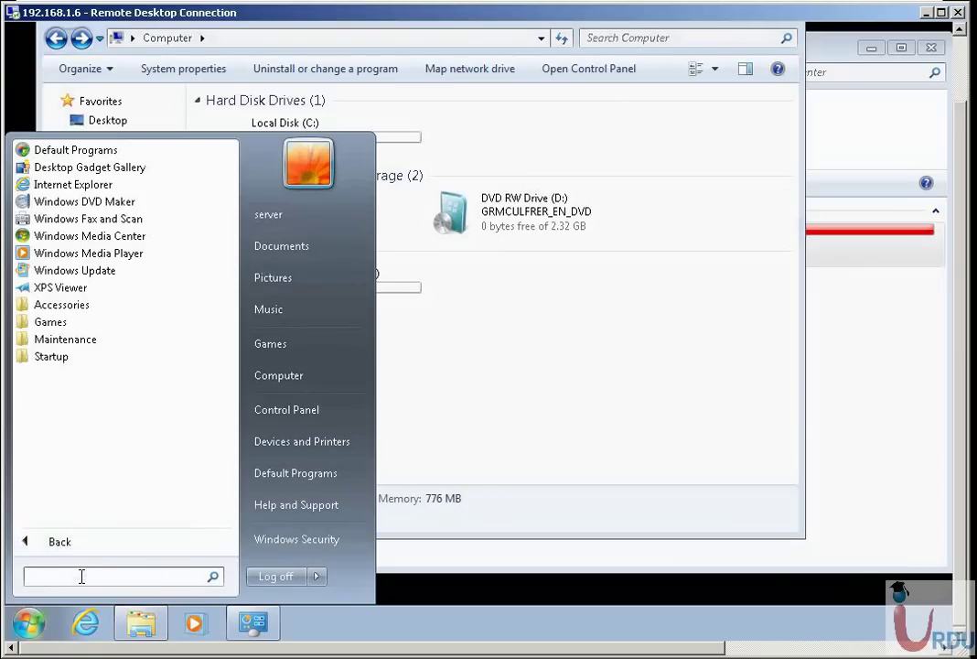
type("\\\\sre")
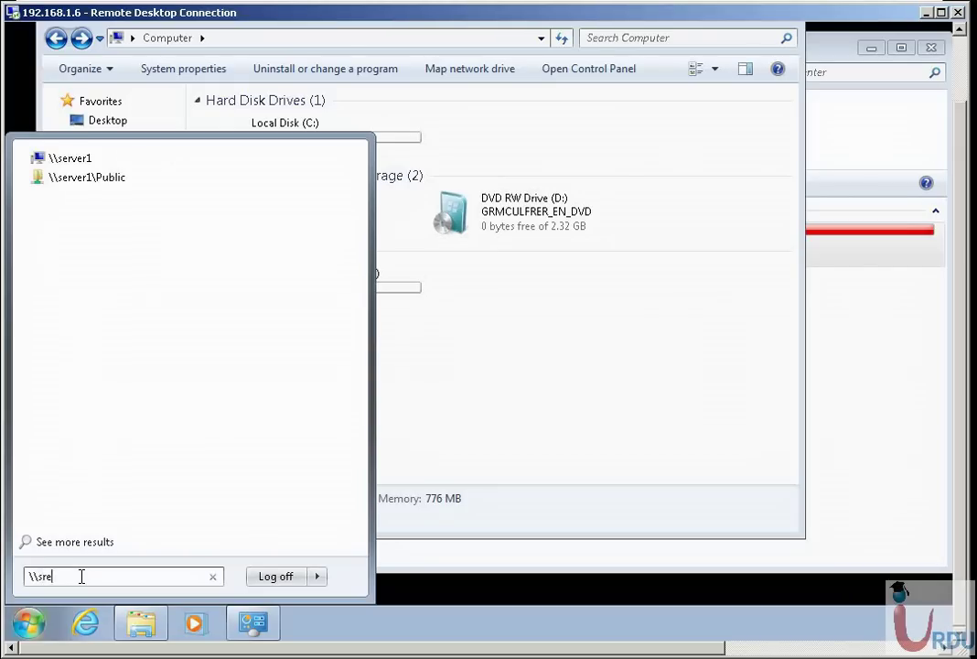
type("ve")
key("BackSpace")
key("BackSpace")
key("BackSpace")
key("BackSpace")
type("erver1")
key("Return")
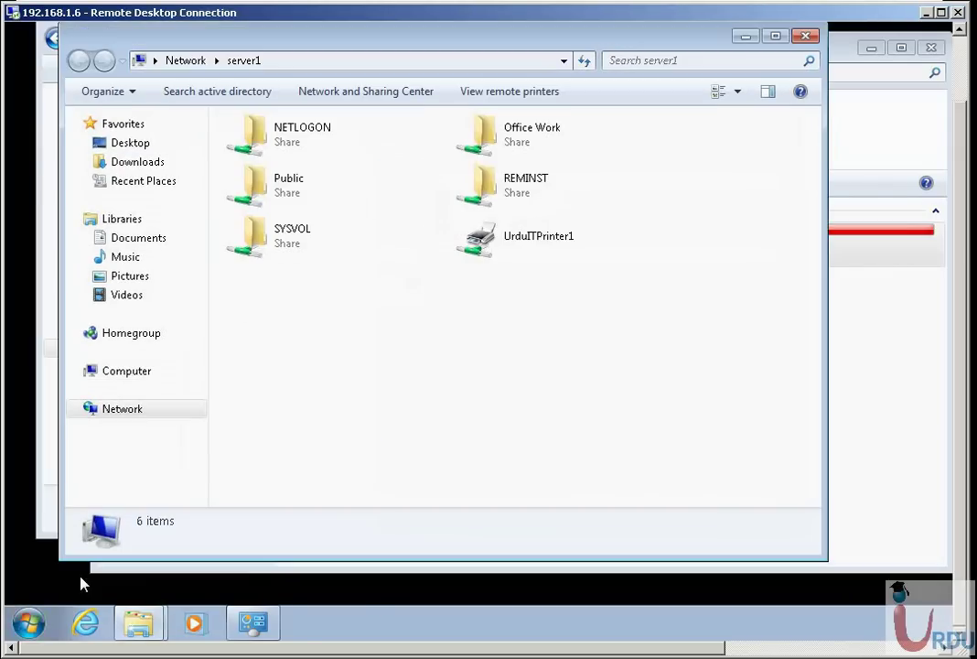
Step: Open the REMINST share to view its contents and return to the server1 share list
left_click(528, 188)
right_click(527, 189)
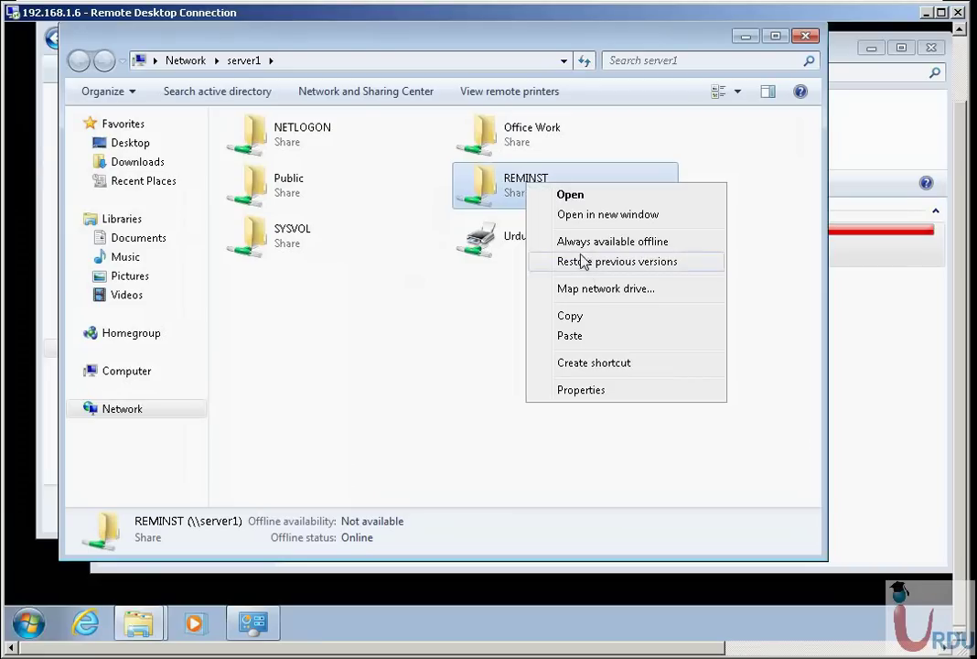
key("Return")
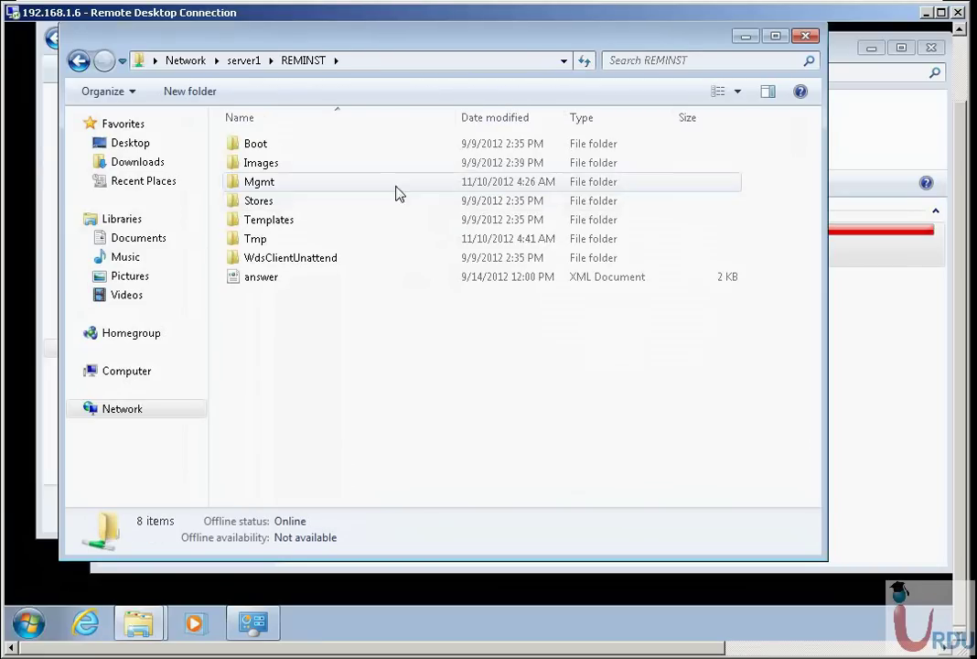
key("BackSpace")
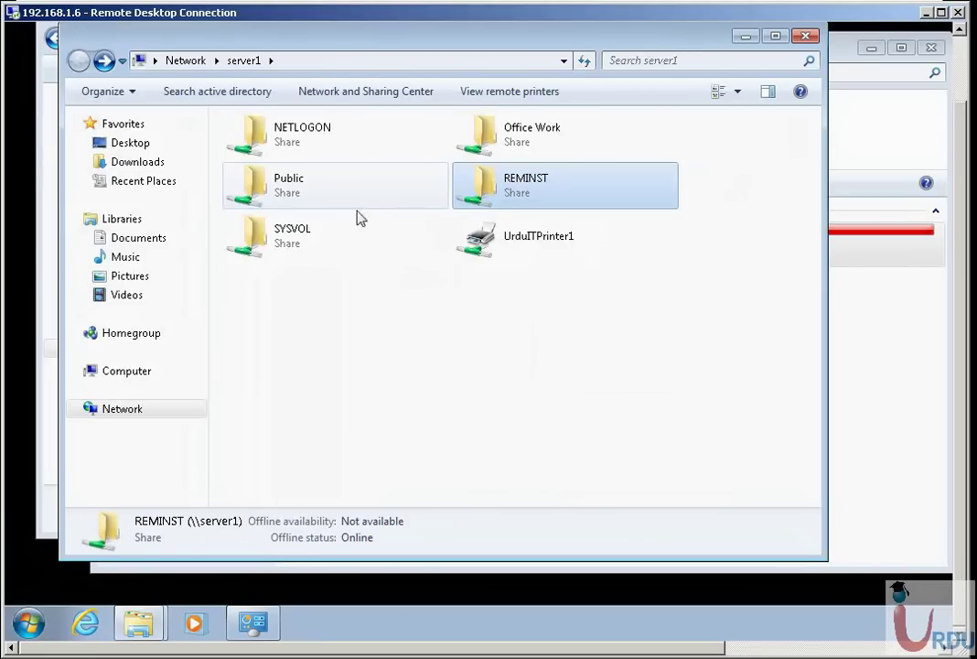
Step: Create a text document with the default name in the New folder of server1's Public share
double_click(279, 202)
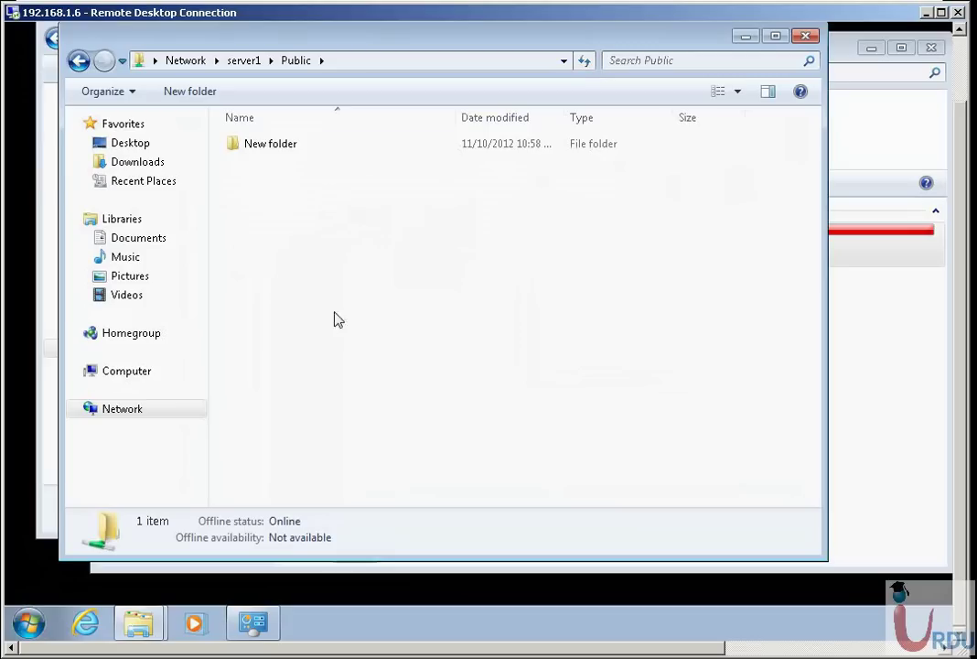
double_click(258, 154)
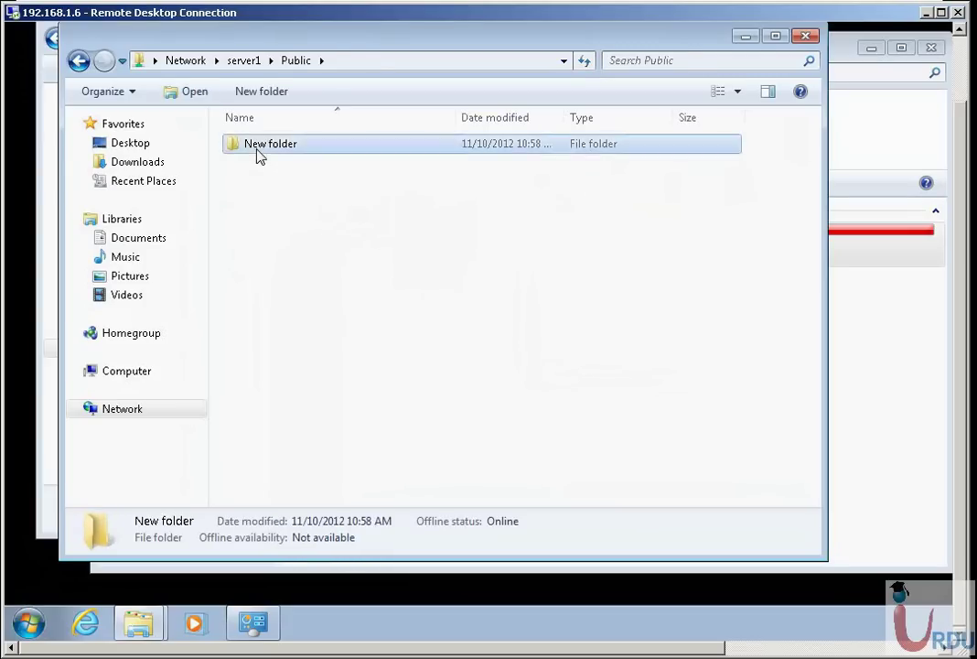
right_click(279, 235)
mouse_move(382, 410)
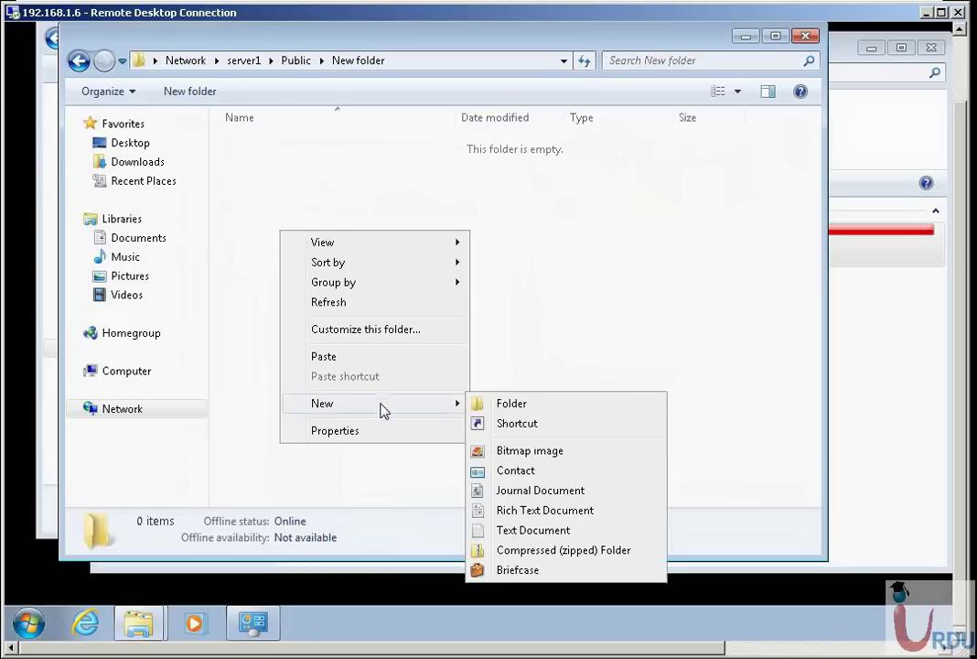
left_click(528, 533)
key("Return")
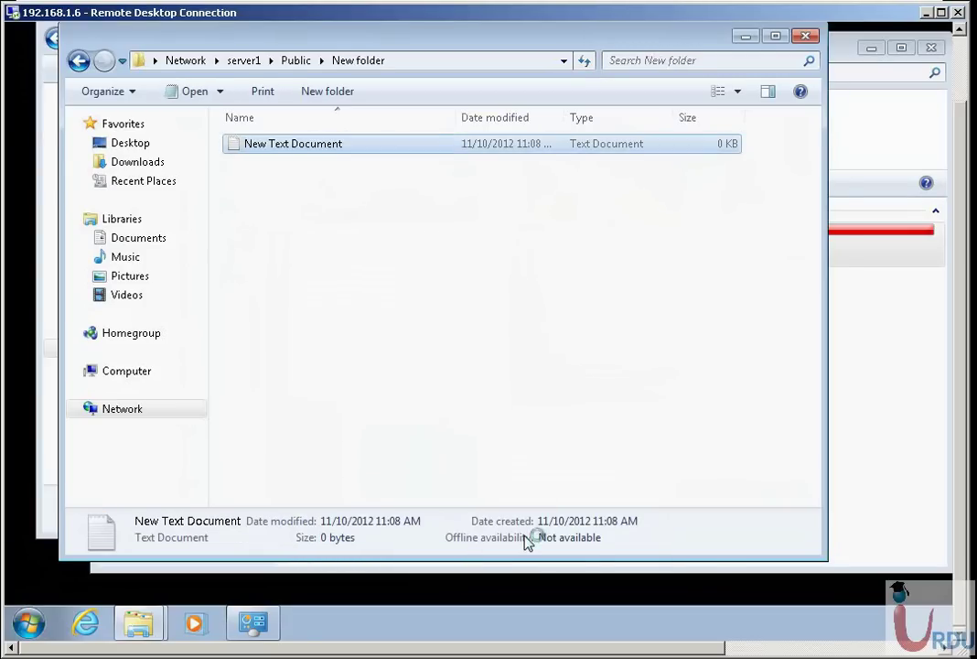
Step: Open the new text document, enter "First file" as its content, save it and close it
key("Return")
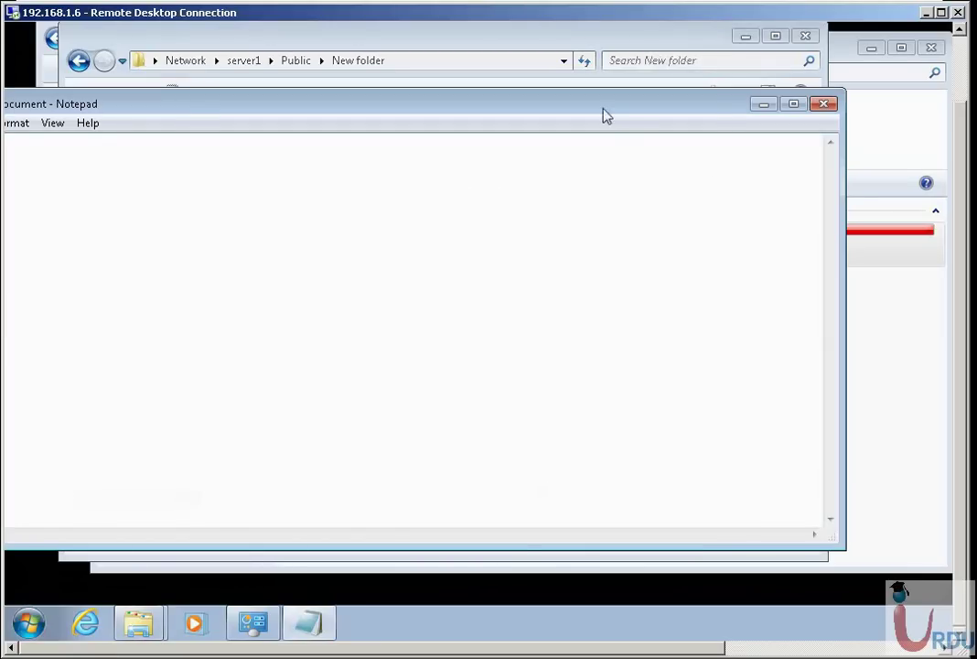
left_click_drag(602, 110, 729, 109)
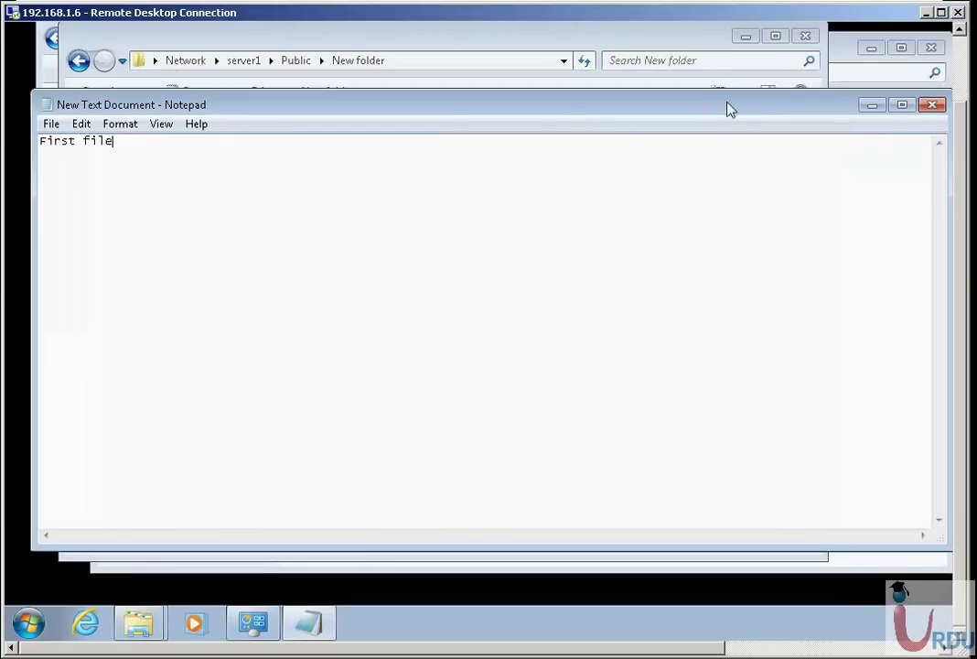
left_click(932, 105)
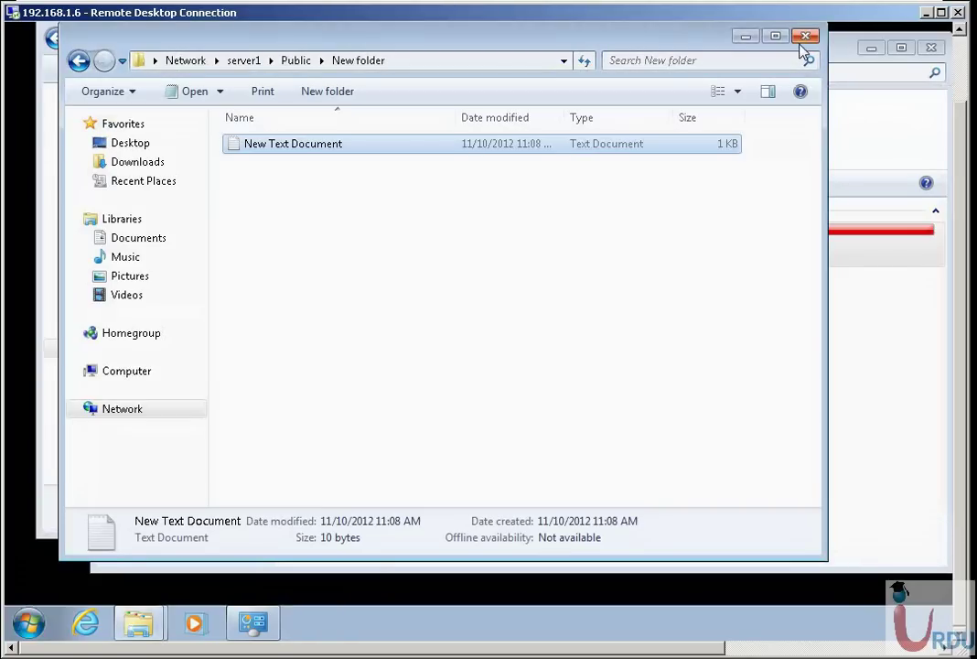
Step: Return to the server1 share list and map the Public share as drive Y:, reconnecting at logon
left_click(303, 60)
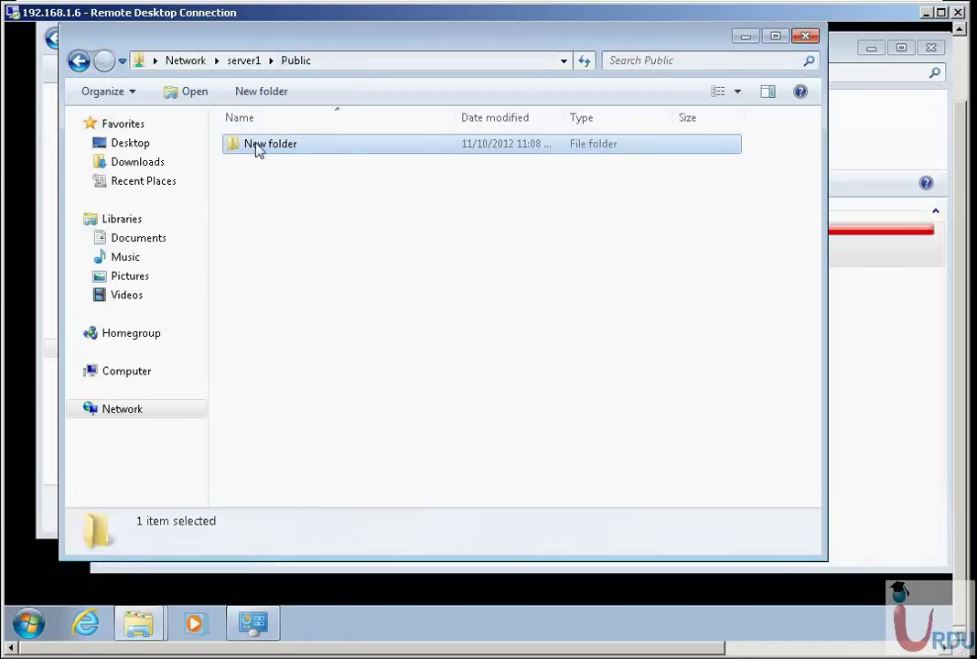
right_click(259, 151)
left_click(242, 61)
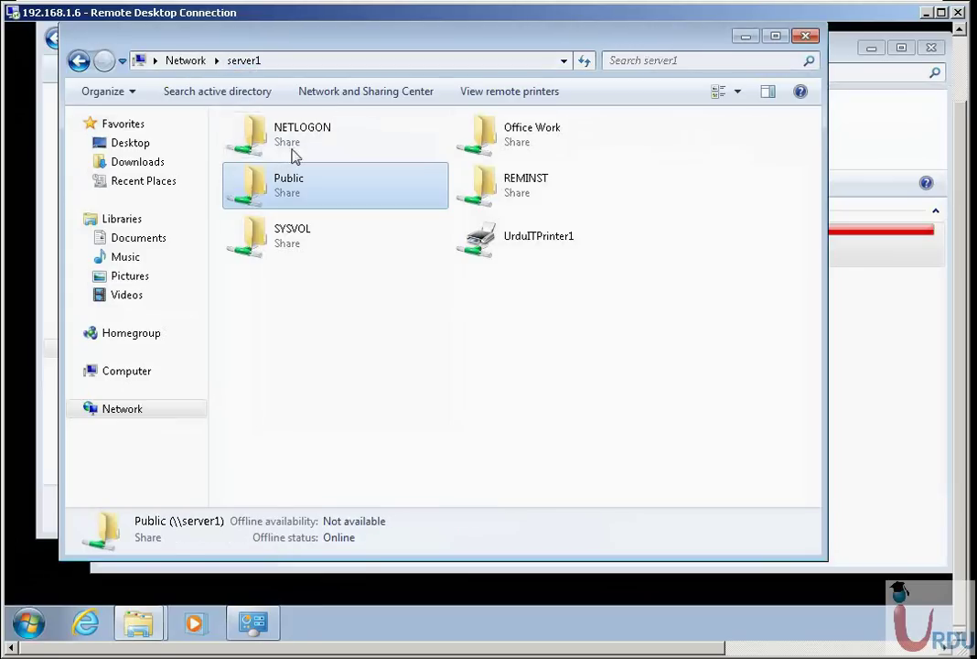
right_click(272, 188)
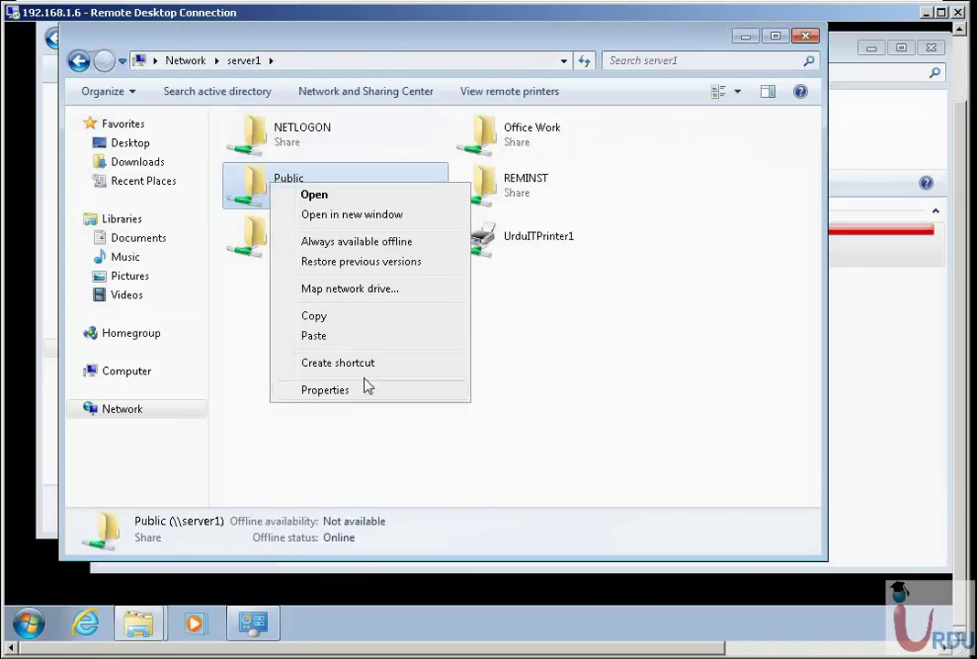
left_click(389, 286)
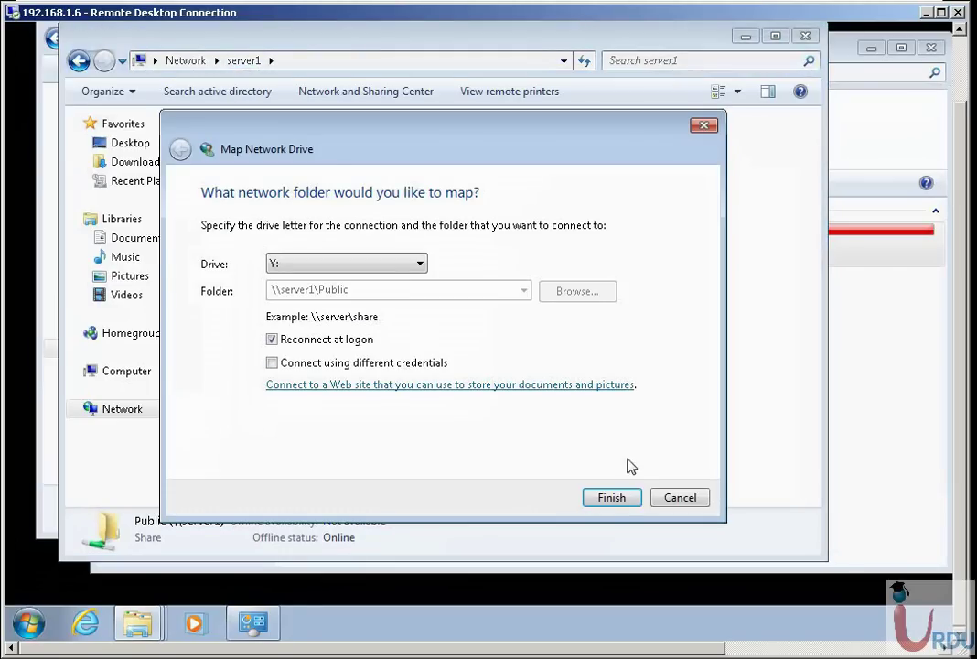
left_click(605, 501)
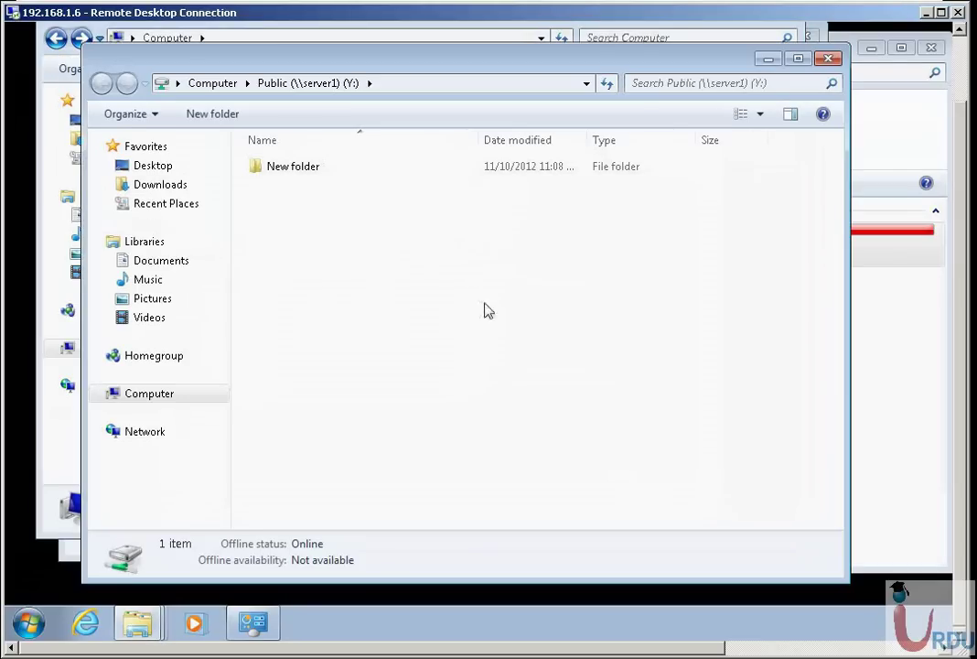
Step: Close the newly mapped drive's window and make the Public (Y:) drive always available offline
left_click(829, 61)
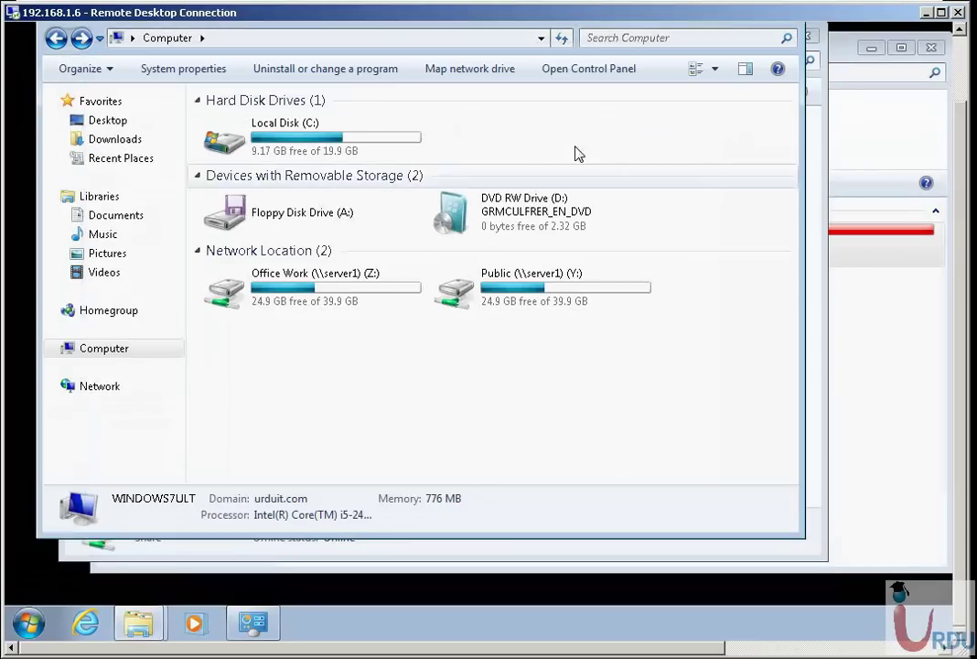
right_click(466, 289)
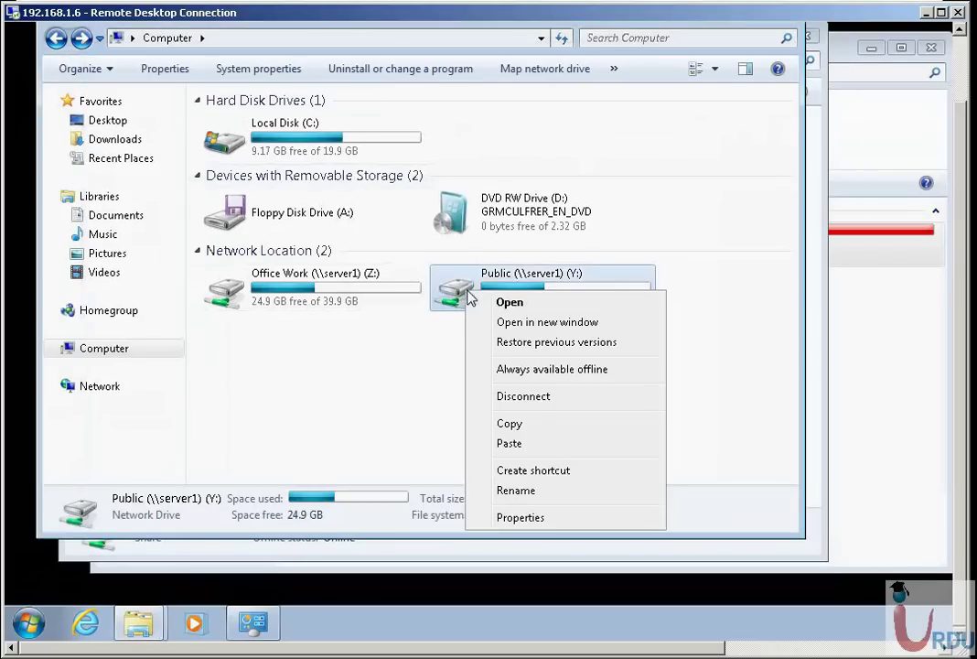
left_click(528, 375)
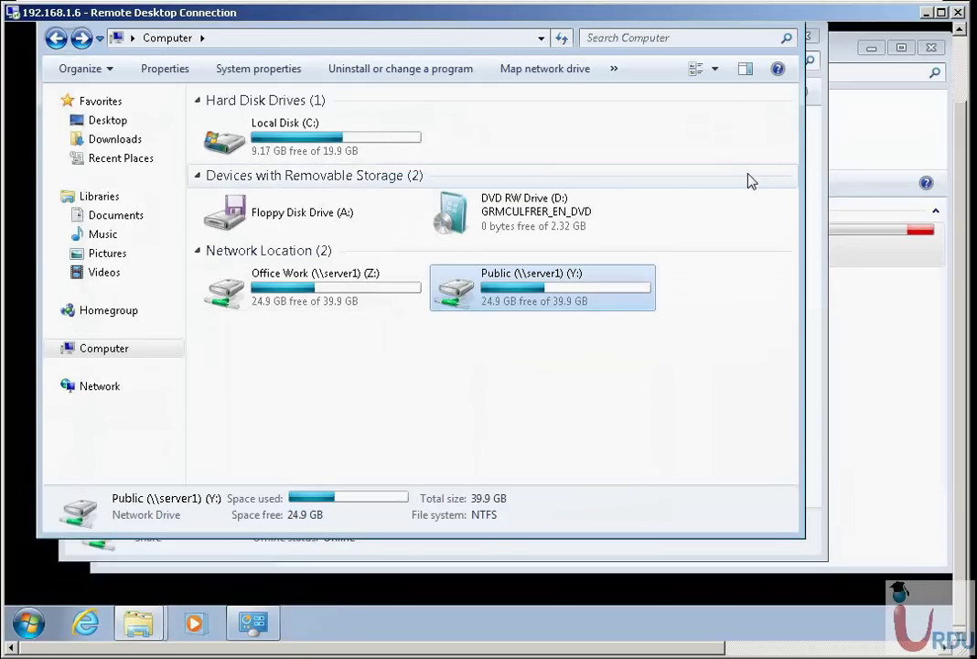
Step: Bring Sync Center forward and check its sync conflicts and the setup page for new sync partnerships
left_click(865, 373)
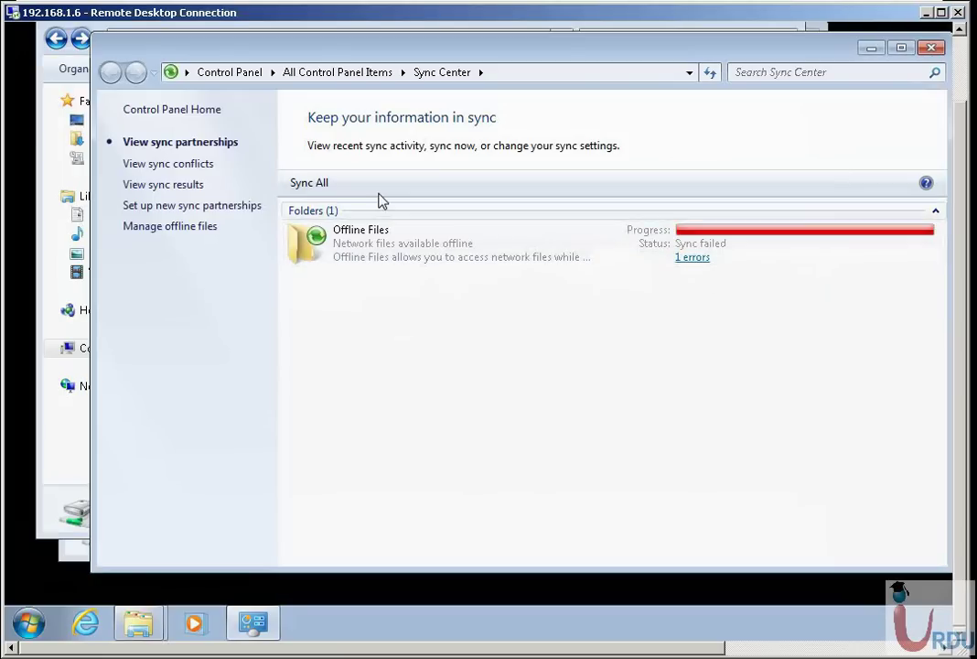
left_click(199, 164)
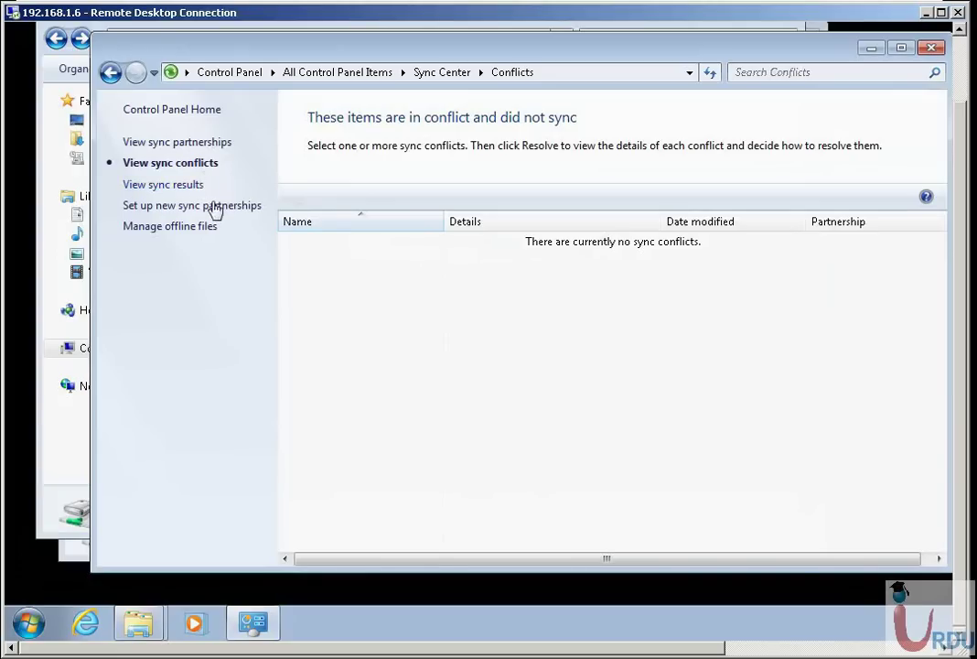
left_click(213, 207)
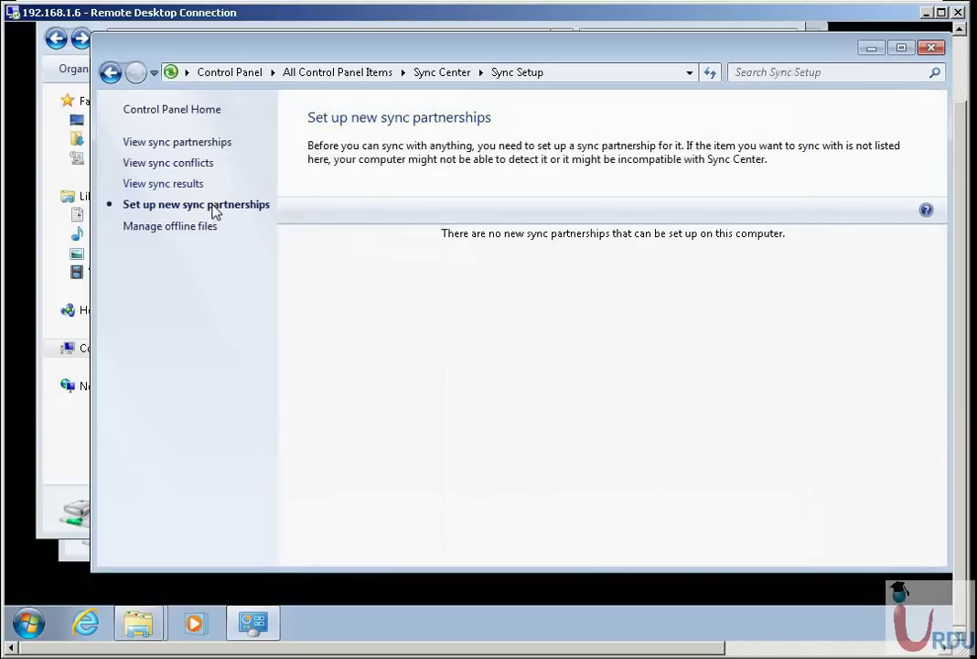
Step: Open the Offline Files settings, launch Sync Center from there to view the Offline Files partnership details, and close that extra window
left_click(189, 226)
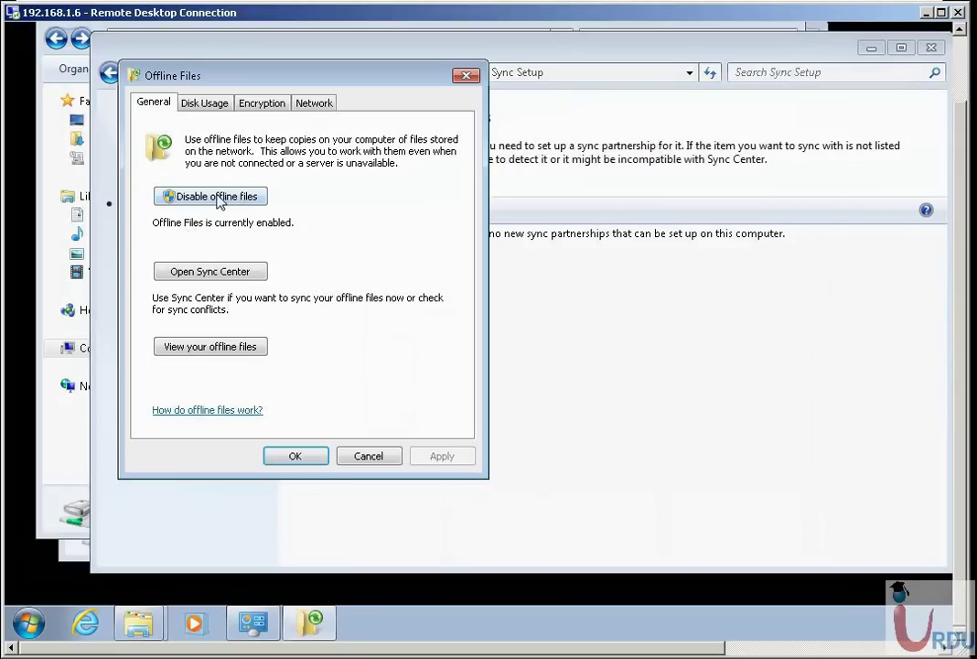
left_click(212, 274)
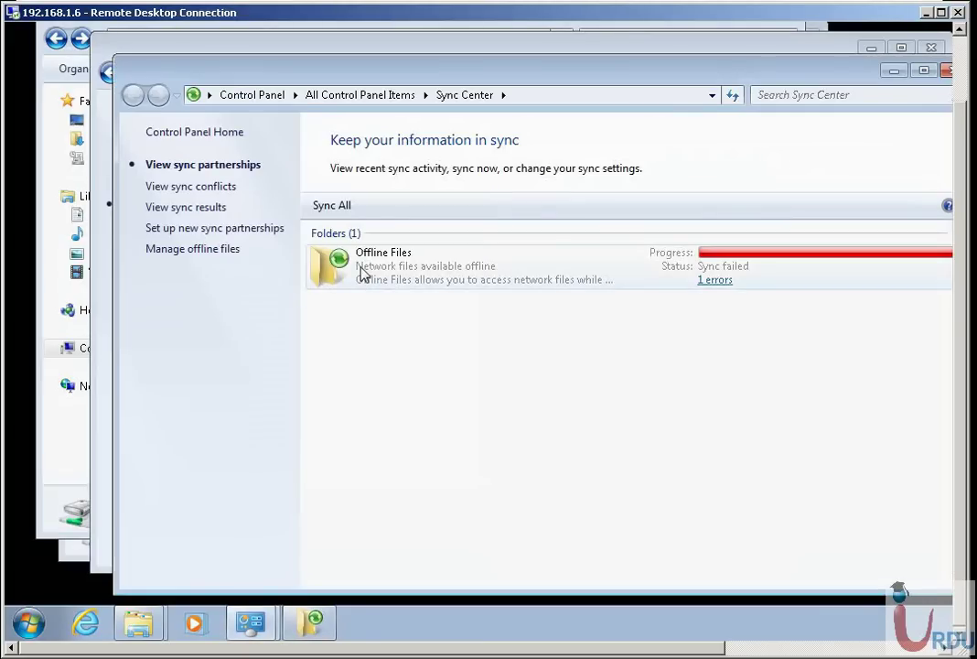
double_click(362, 274)
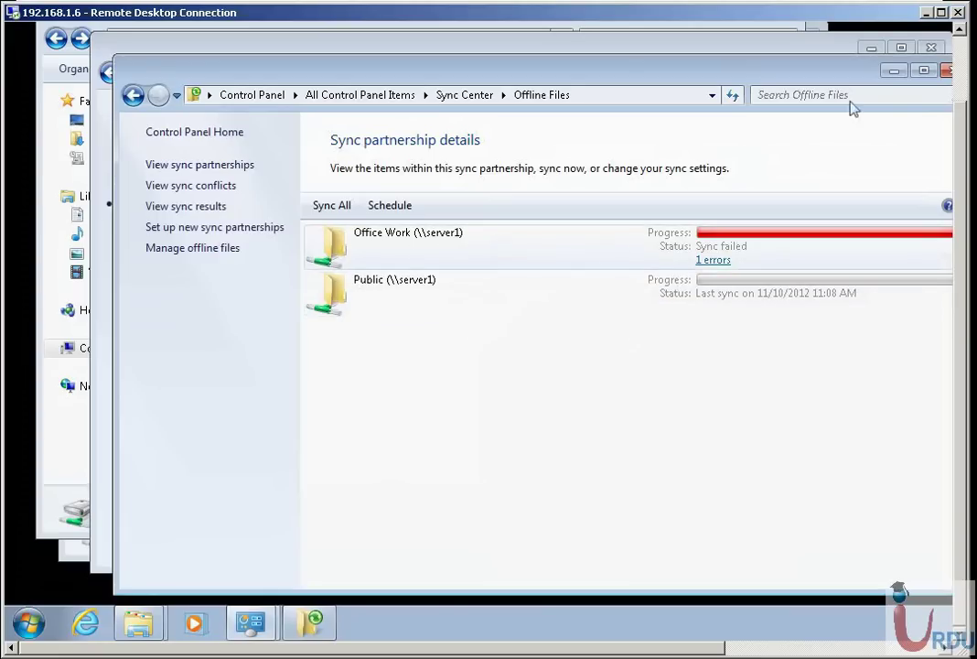
left_click(947, 73)
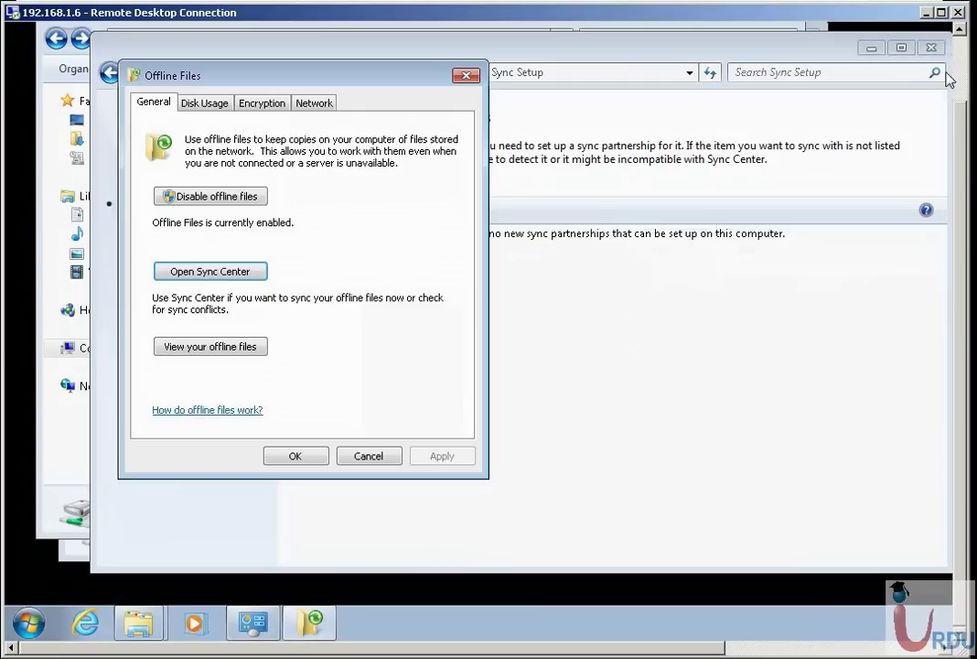
Step: View the offline files and browse the mapped Public (Y:) drive down to the contents of its New folder
left_click(212, 353)
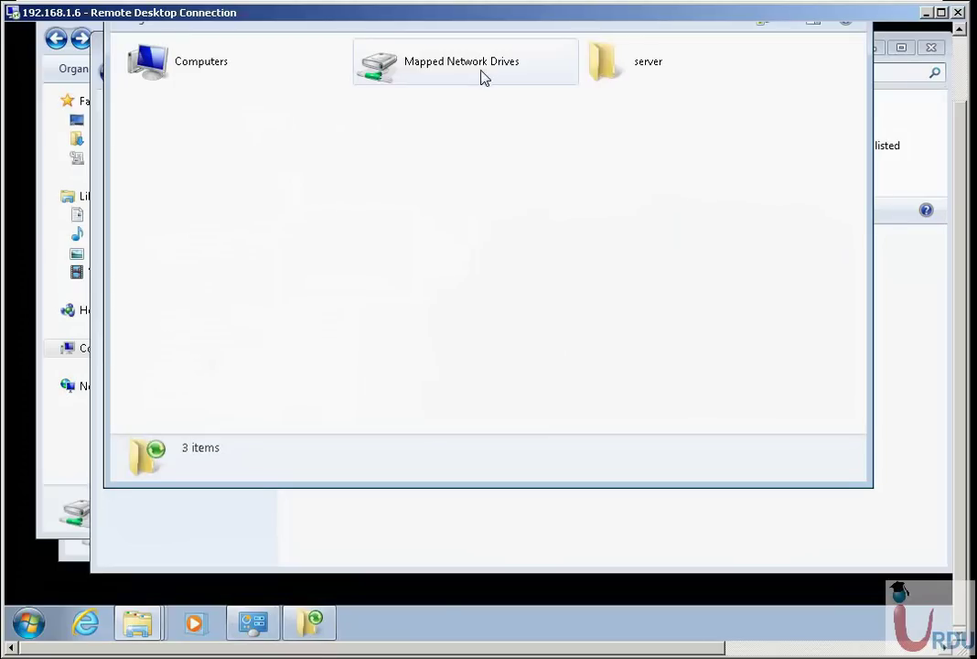
double_click(482, 74)
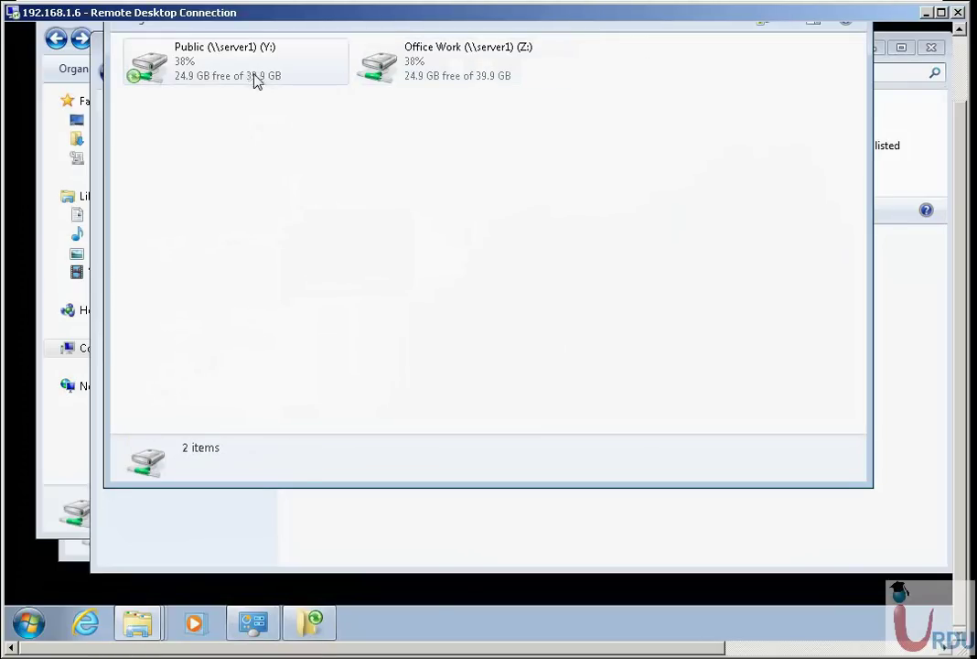
double_click(247, 75)
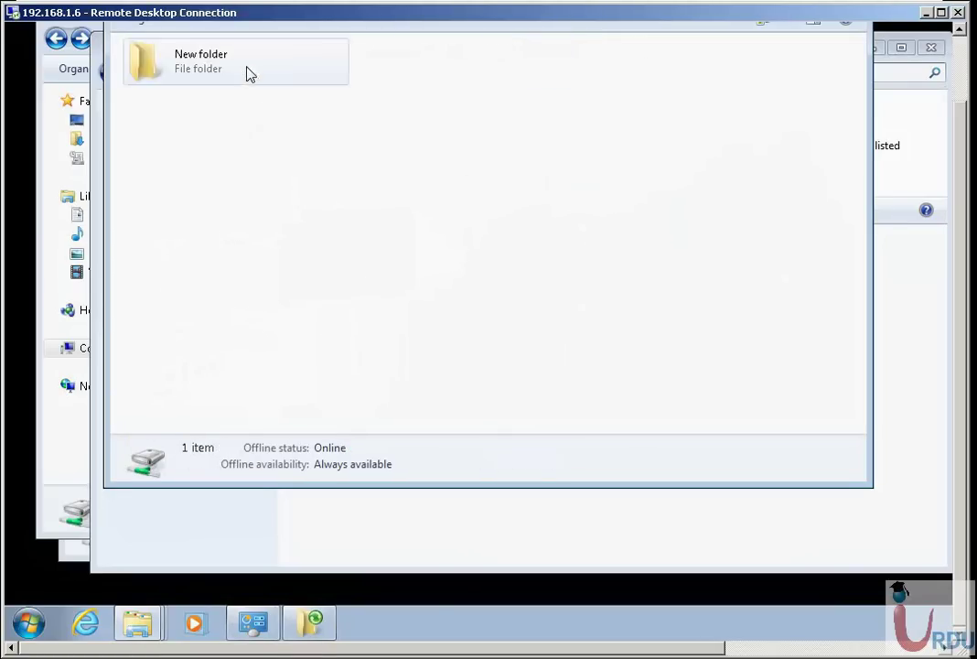
double_click(154, 79)
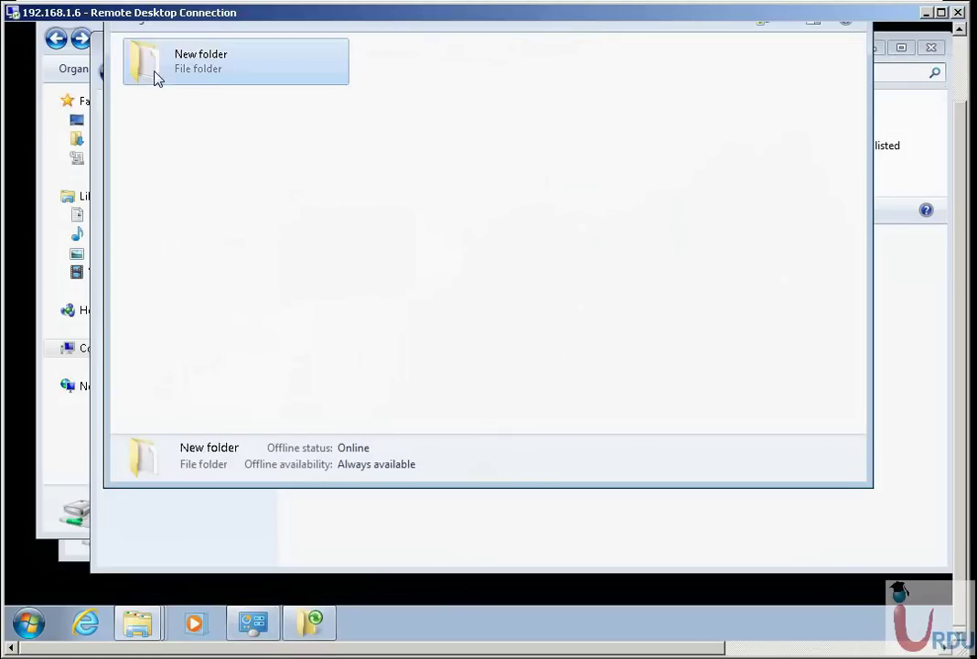
left_click(960, 87)
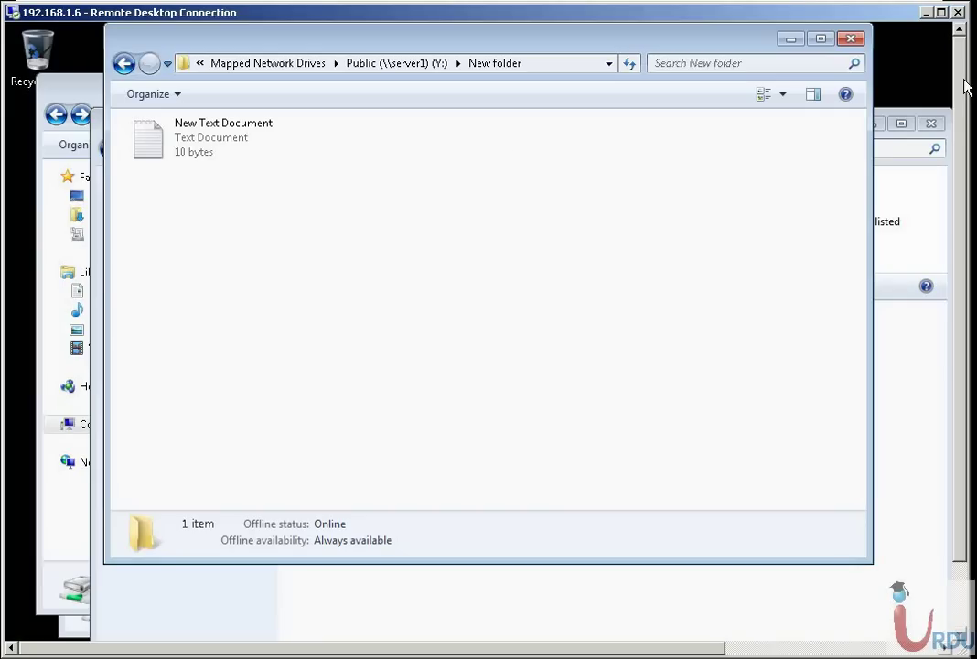
Step: Delete the offline copy of Document 2 from the mapped Office Work (Z:) drive and close the offline files window
left_click(396, 62)
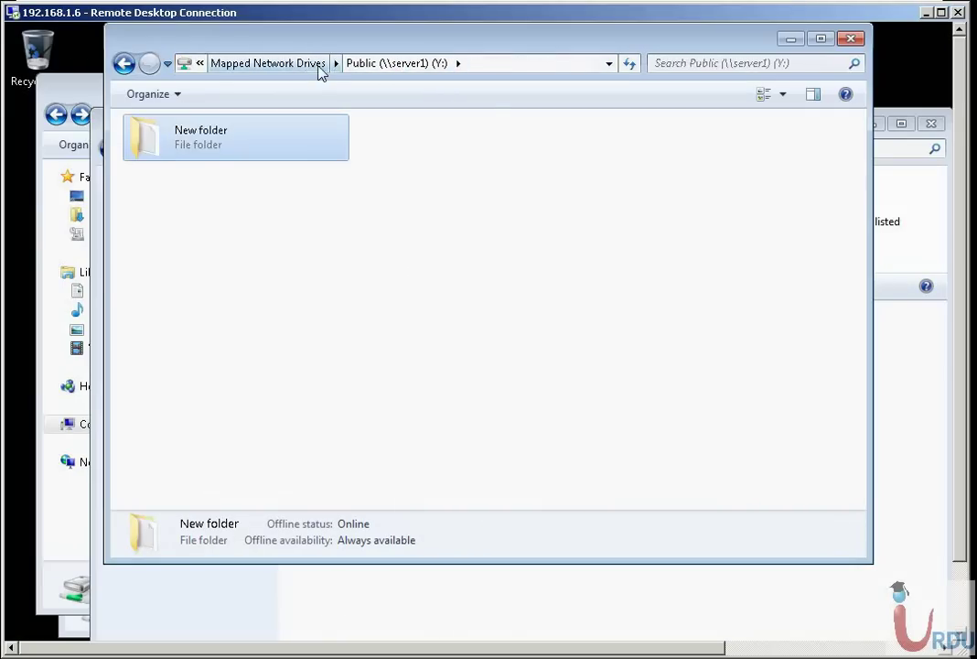
left_click(318, 66)
double_click(386, 139)
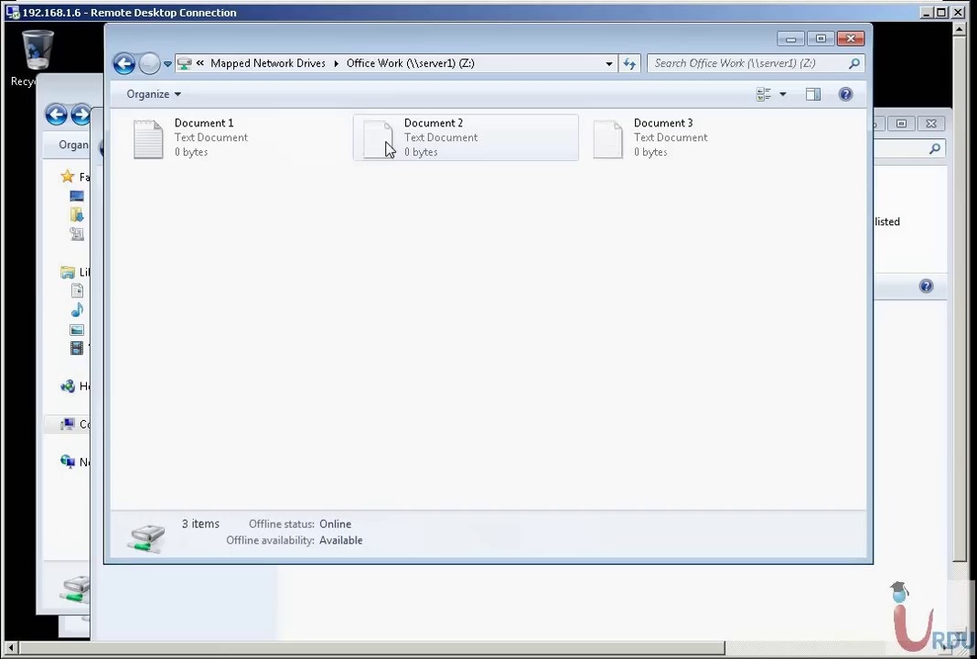
left_click(402, 159)
right_click(404, 157)
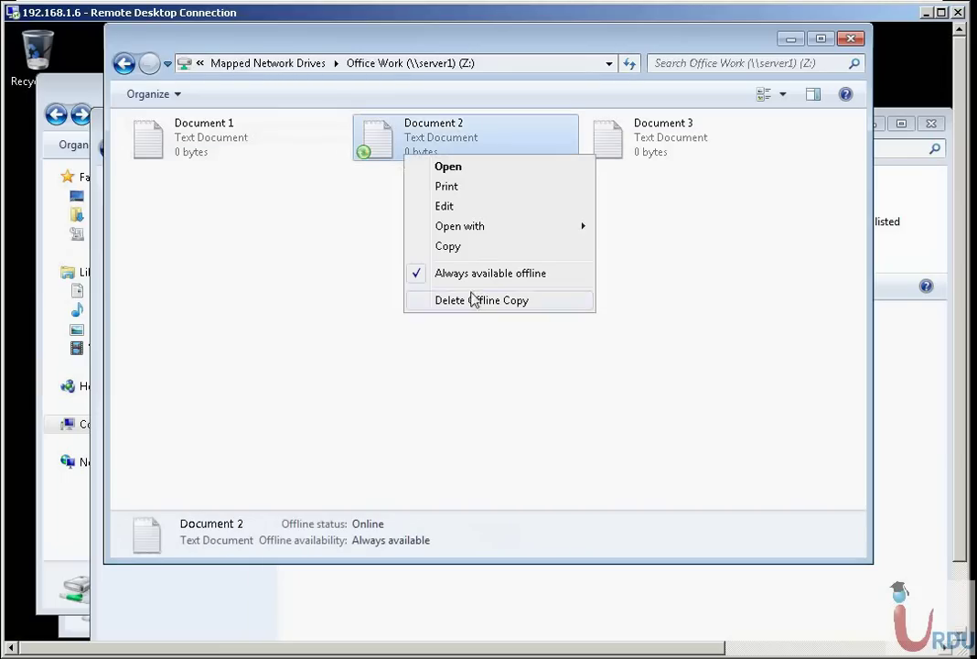
left_click(458, 300)
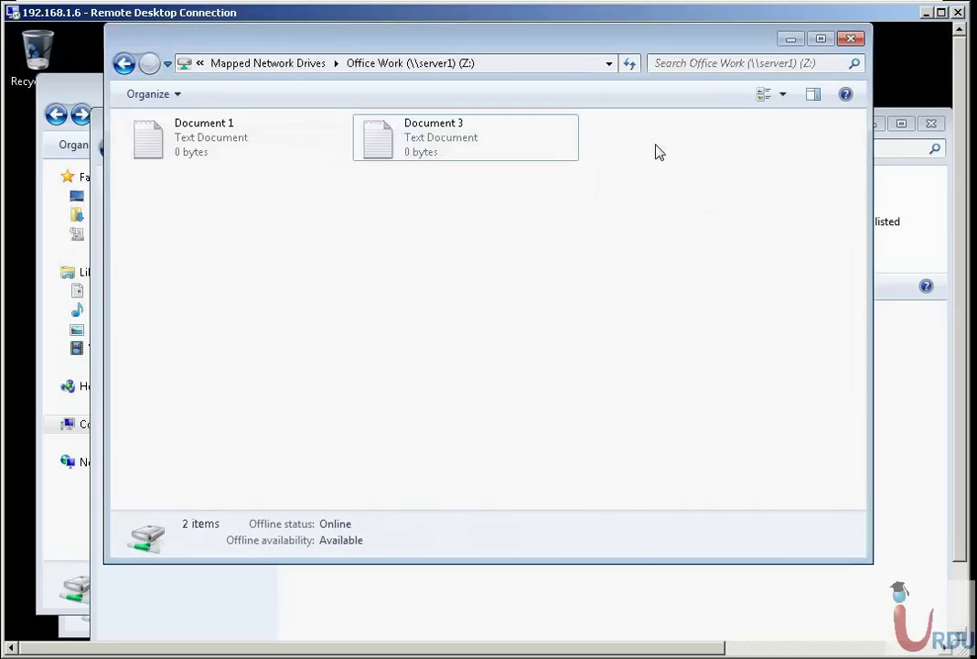
left_click(851, 38)
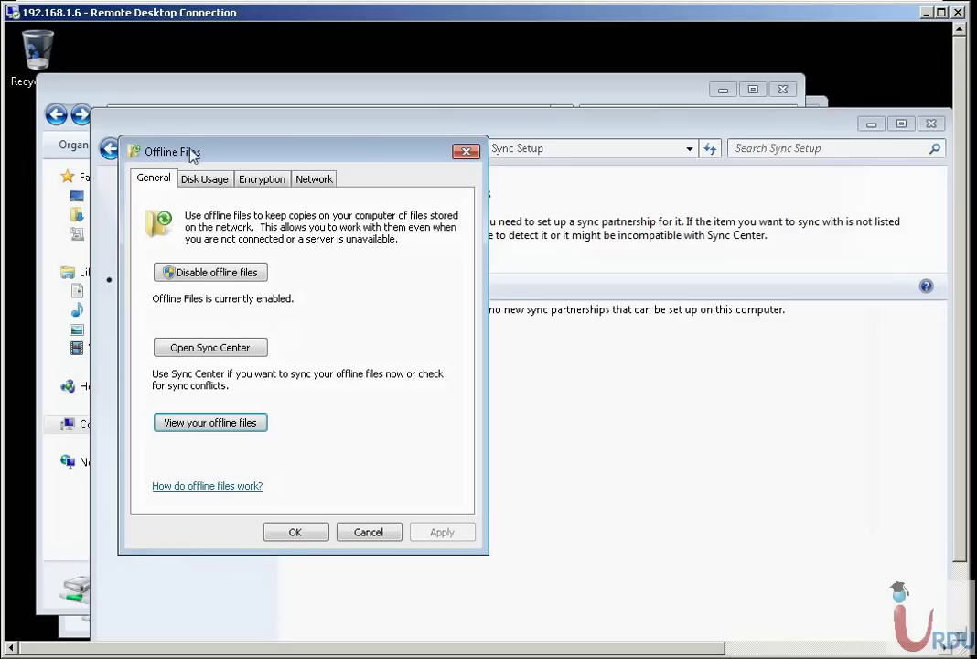
Step: Set the disk usage limits for all offline files and for temporary files to 819 MB (4.0%) each
left_click(207, 180)
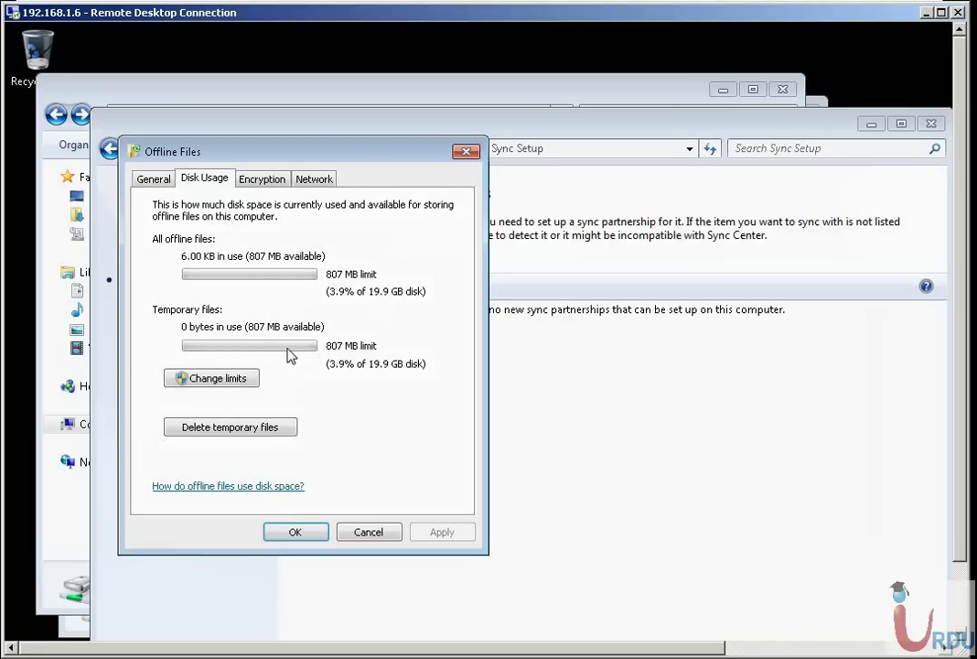
left_click(242, 383)
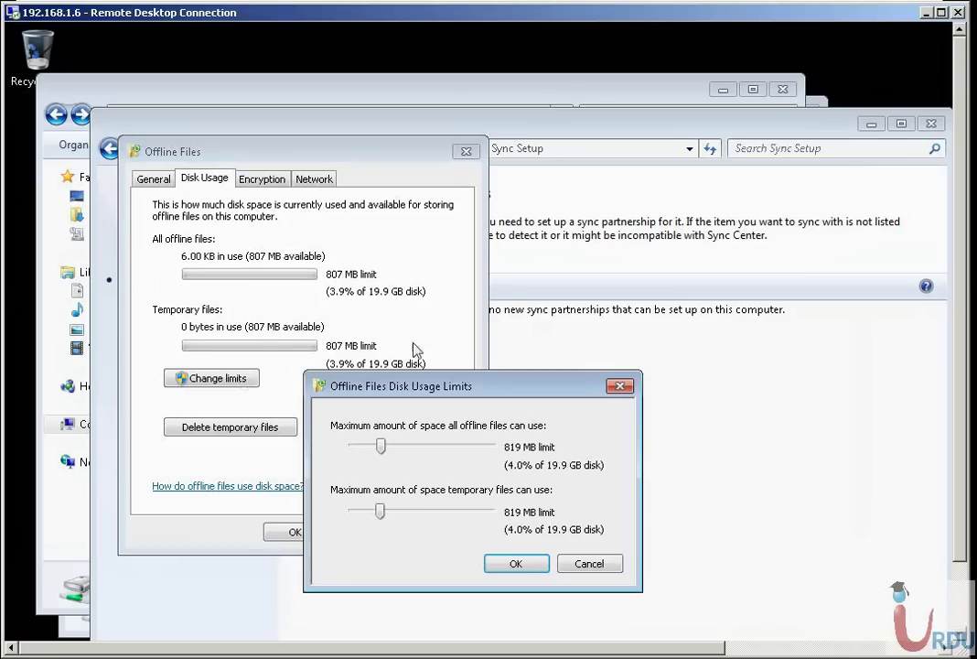
left_click(516, 563)
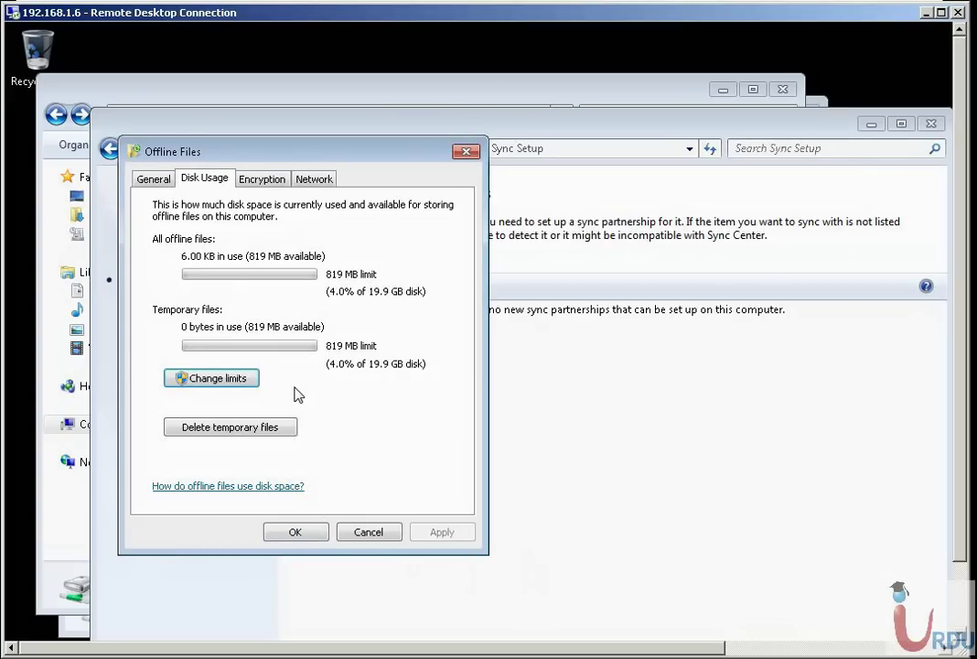
Step: Review the encryption and slow-connection network settings for offline files, and close the Offline Files settings
left_click(265, 184)
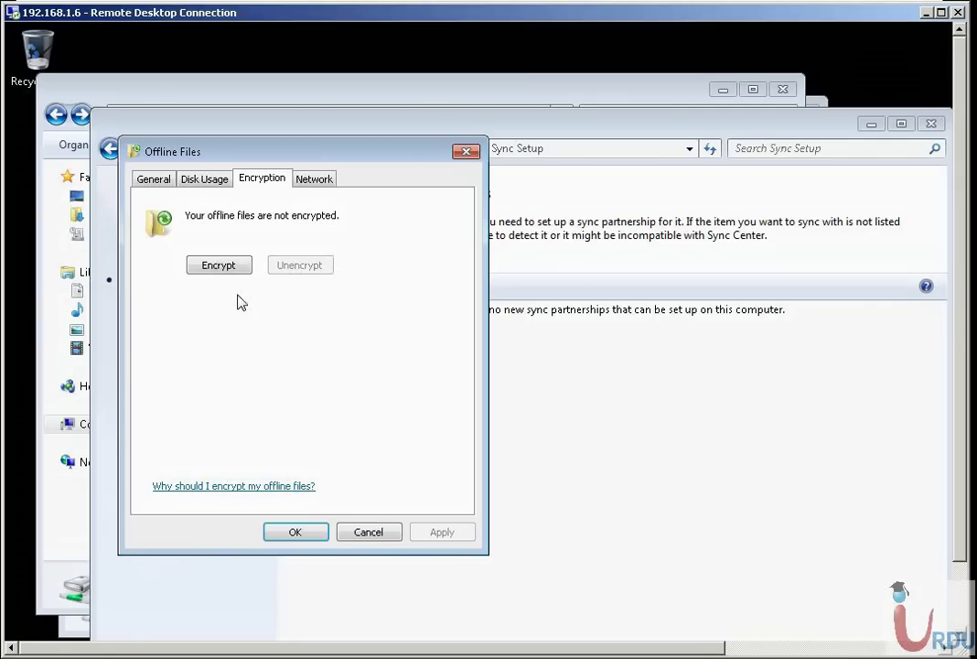
left_click(313, 178)
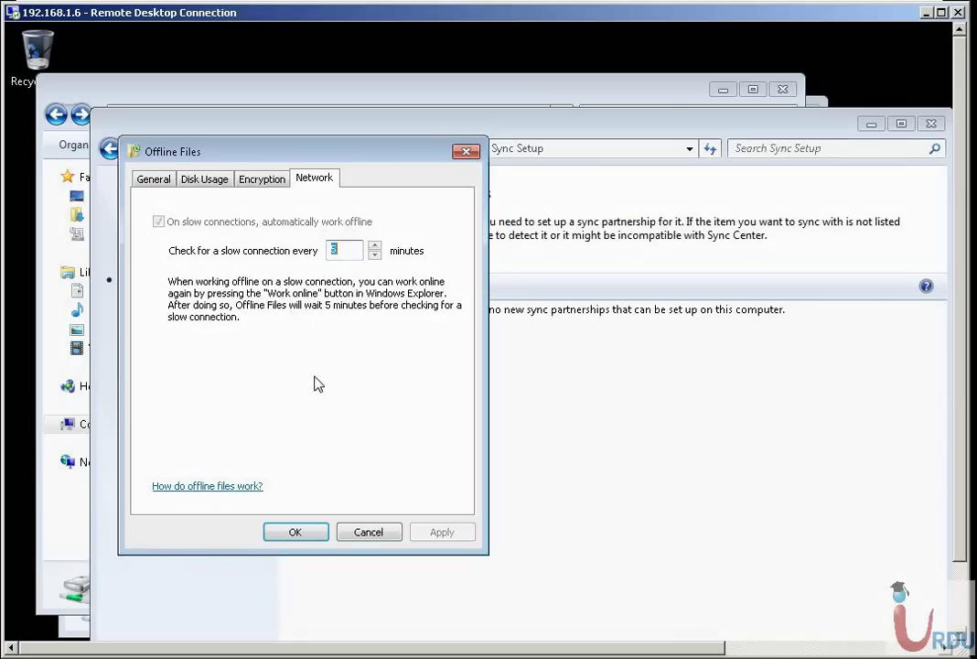
left_click(295, 533)
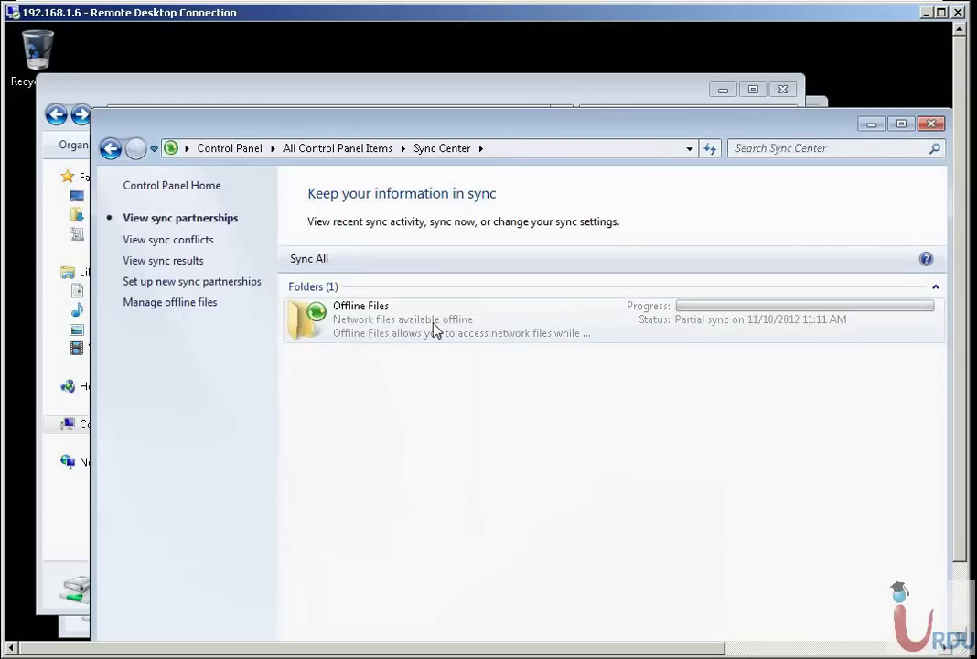
Step: Review the Offline Files sync schedule wizard for a scheduled time, including its additional scheduling options, and cancel without creating a schedule
right_click(364, 316)
left_click(349, 331)
right_click(349, 332)
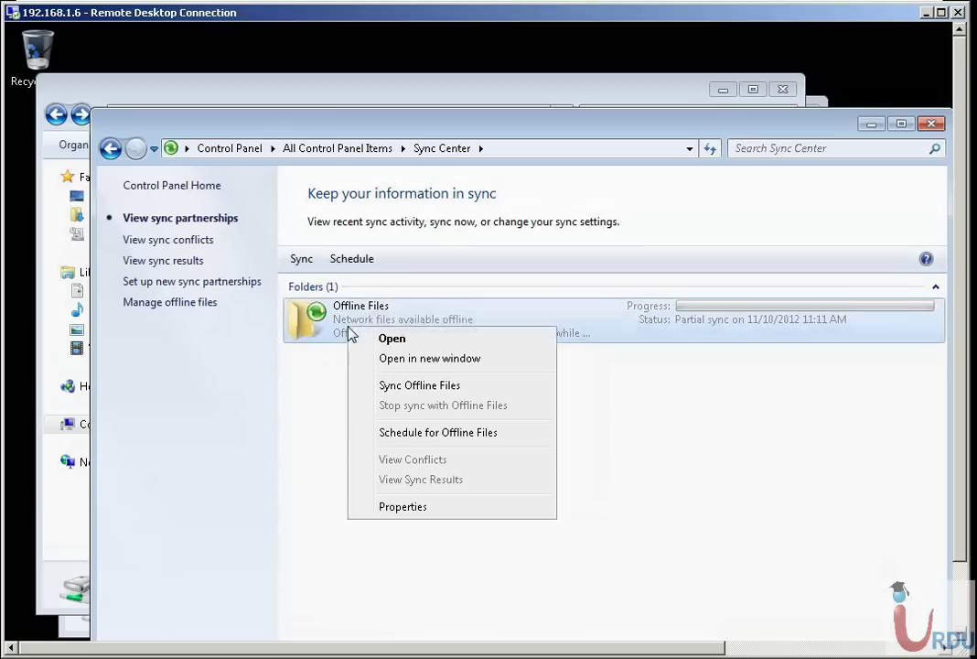
left_click(399, 436)
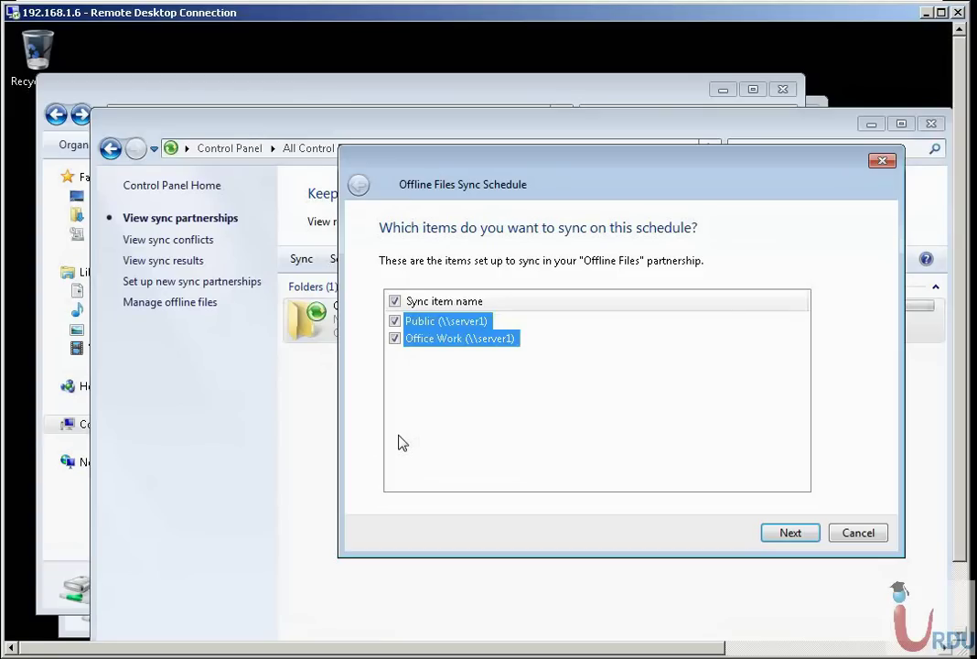
left_click(792, 542)
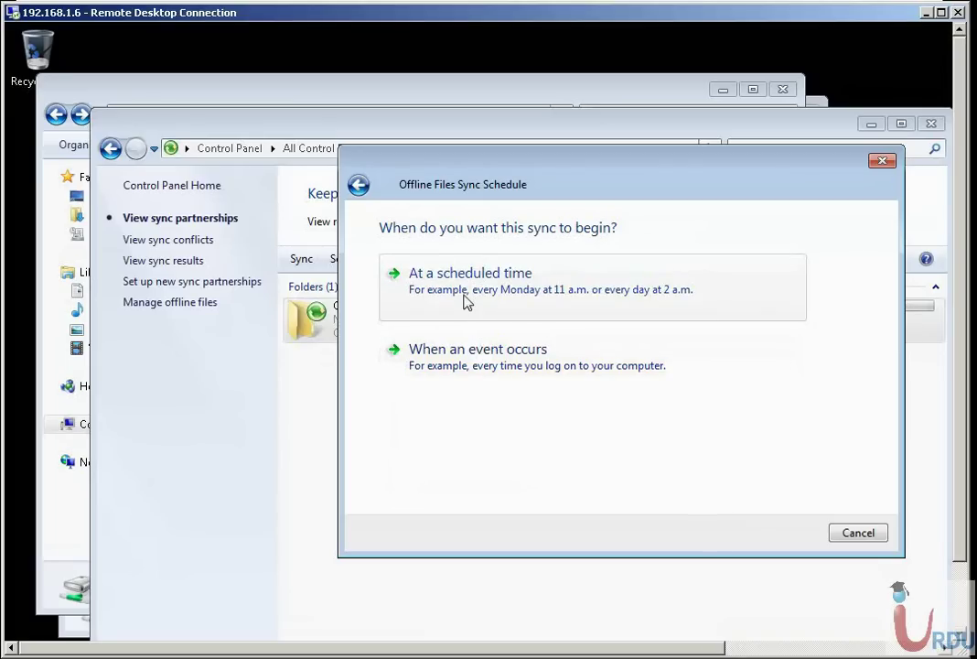
left_click(466, 302)
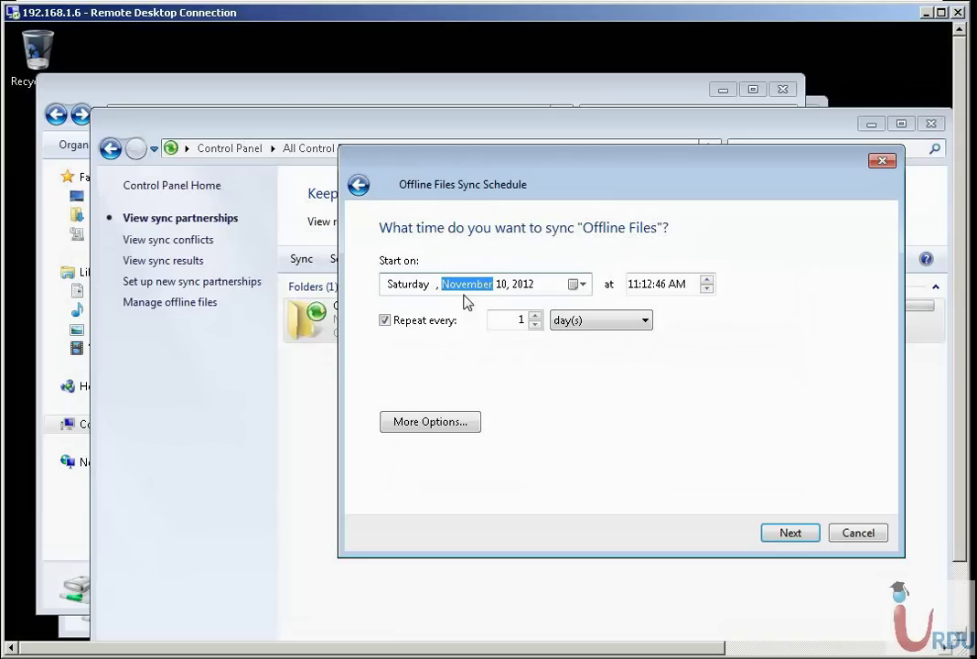
left_click(455, 424)
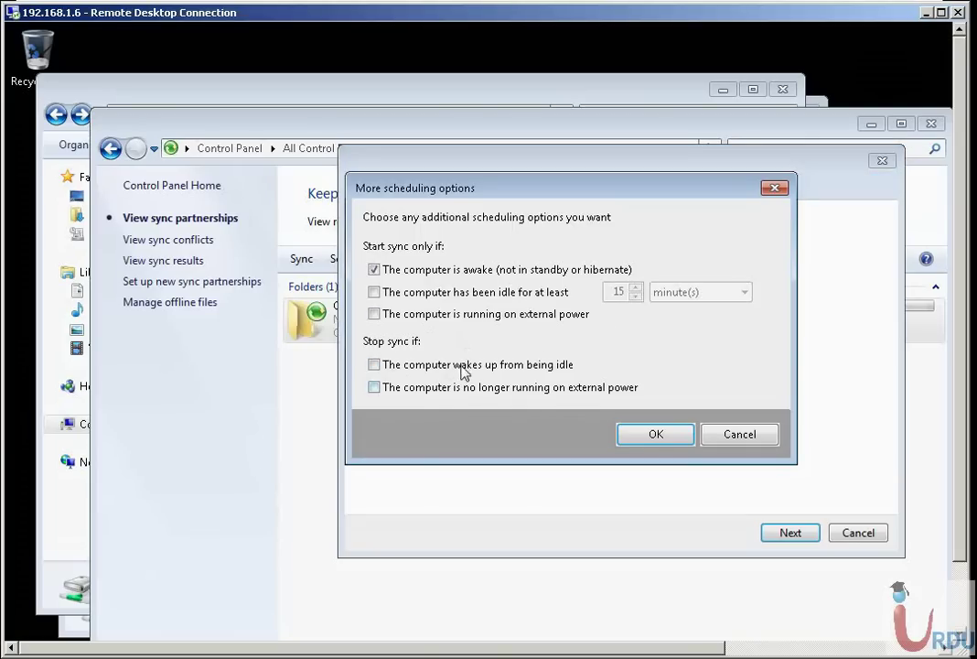
left_click(742, 434)
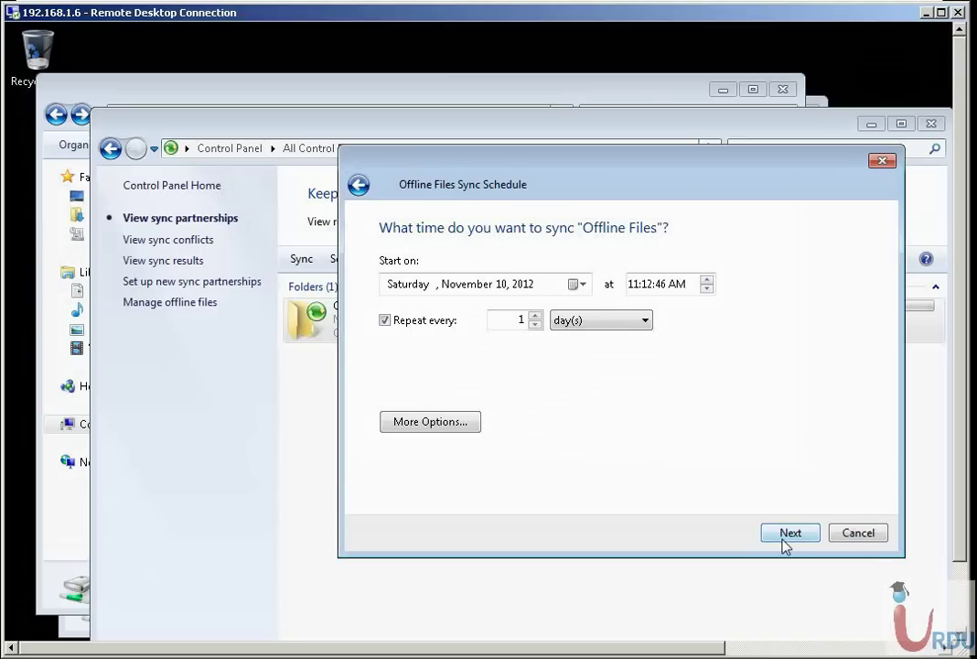
left_click(862, 535)
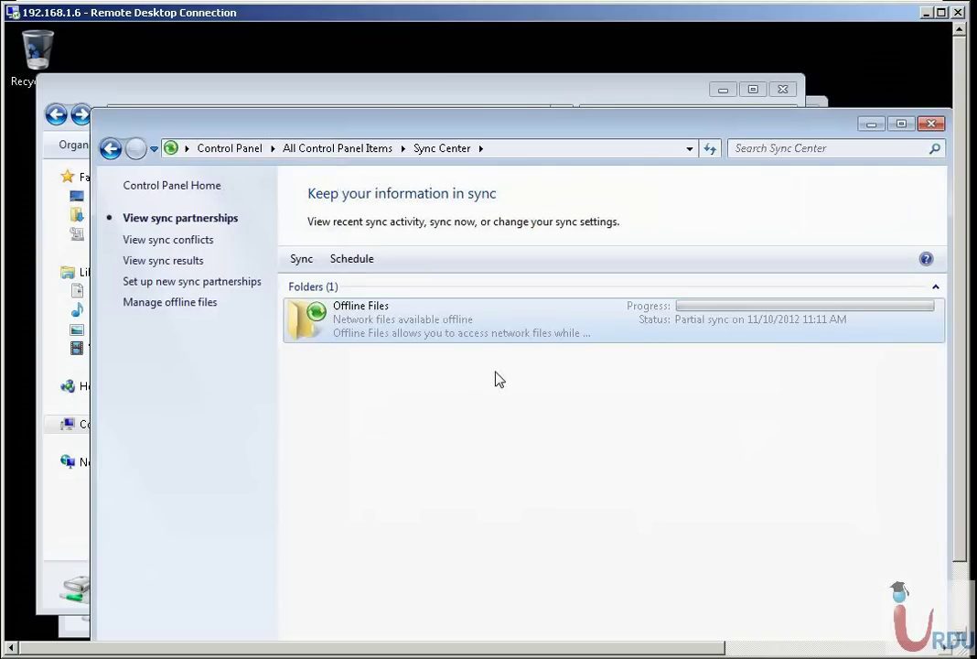
right_click(404, 321)
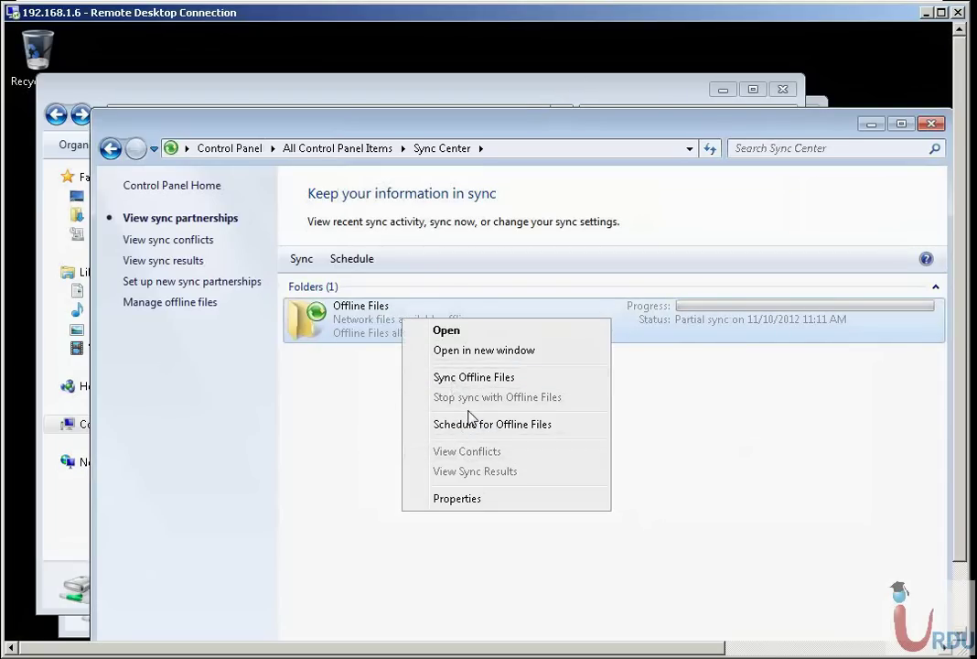
left_click(349, 386)
Step: Browse to New folder on the mapped Public (Y:) drive and switch it to working offline
left_click(339, 95)
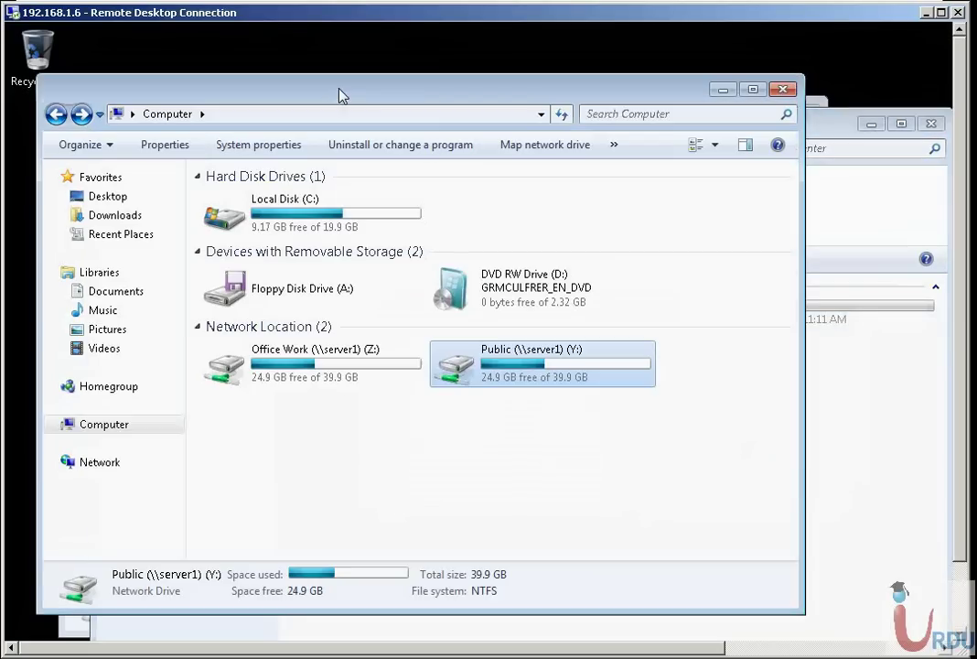
double_click(506, 377)
left_click(256, 202)
double_click(256, 203)
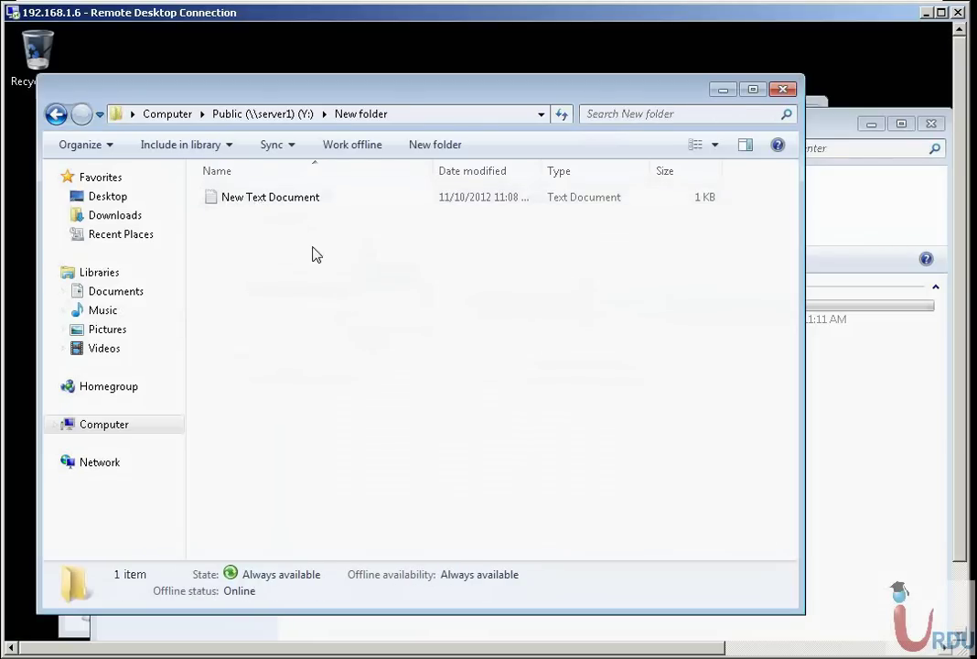
left_click(348, 144)
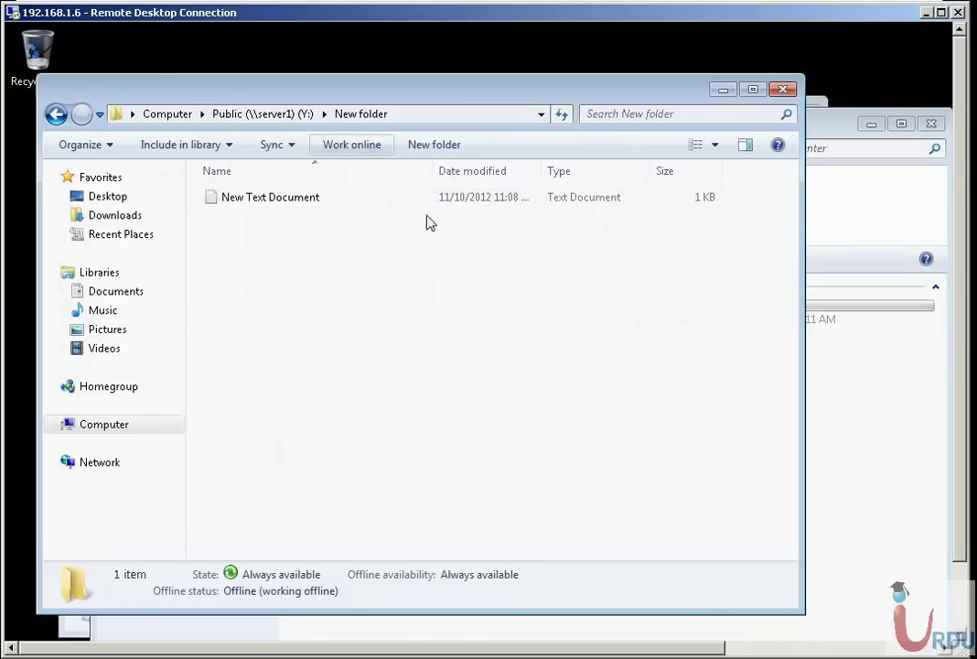
Step: Replace the text of New Text Document in the offline New folder with "Modification at home" and save the file
left_click(266, 205)
double_click(265, 205)
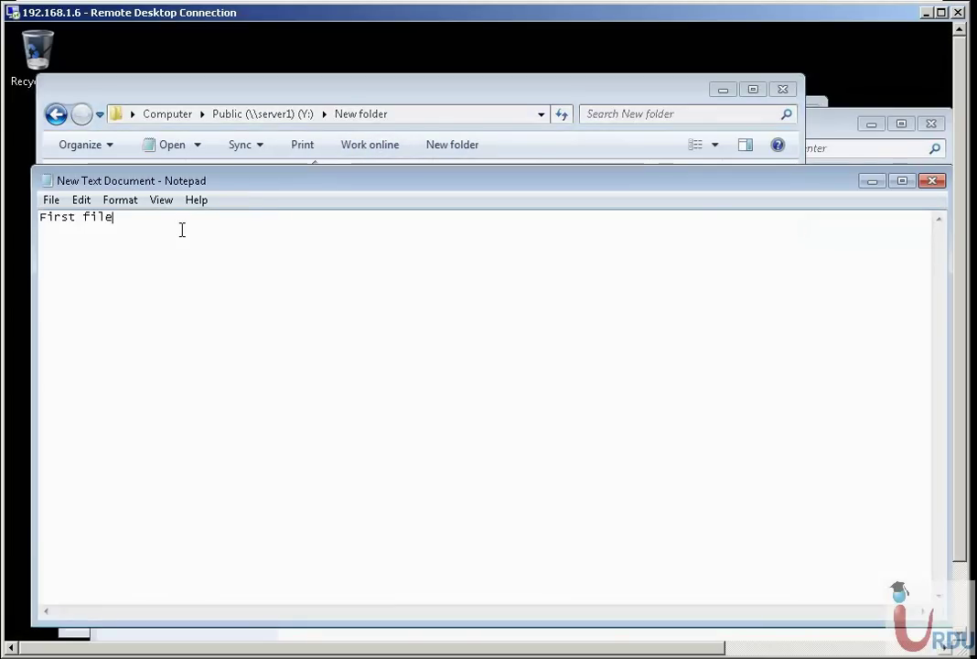
key("ctrl+a")
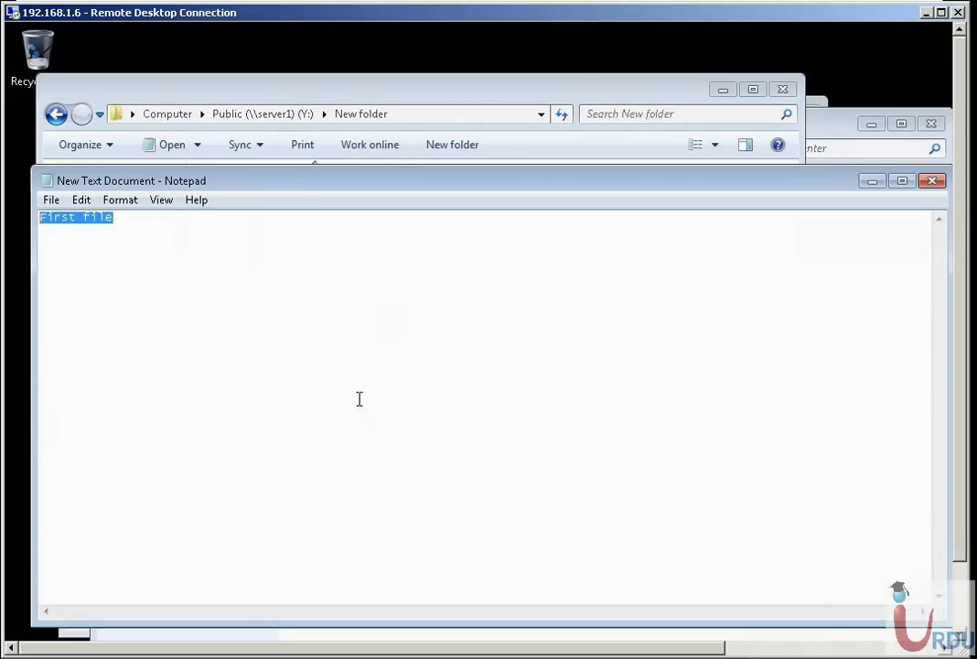
type("Mod")
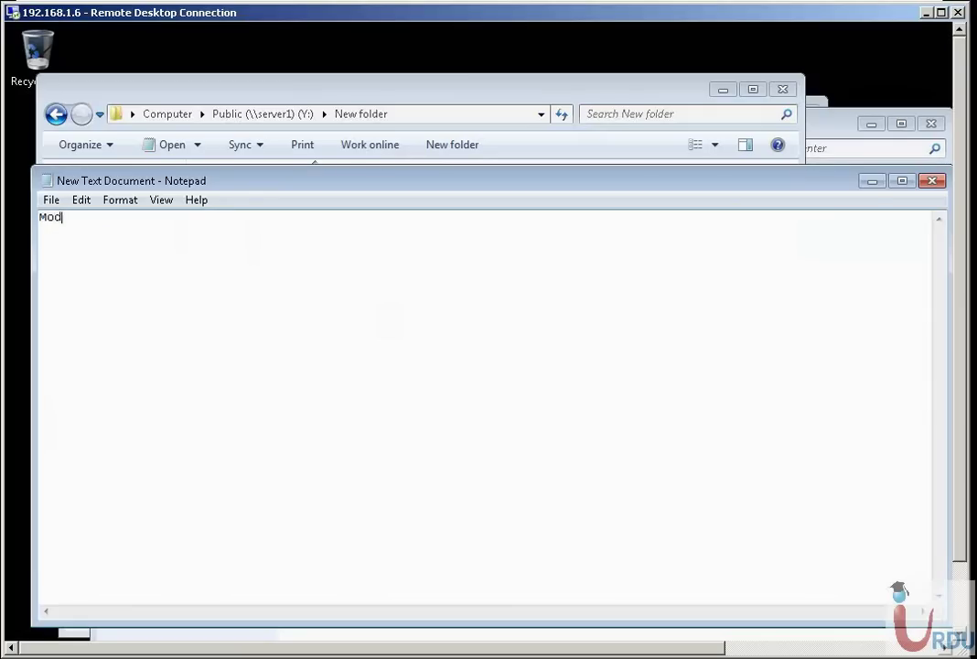
type("ifictaion")
key("BackSpace")
key("BackSpace")
key("BackSpace")
key("BackSpace")
key("BackSpace")
key("BackSpace")
type("ation at home")
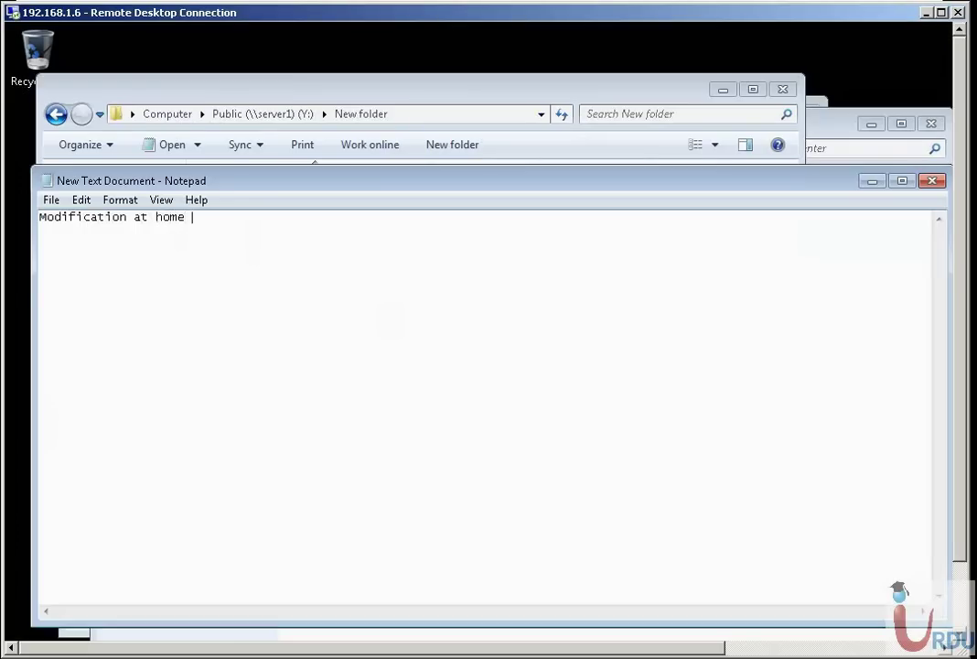
key("Return")
left_click(51, 200)
left_click(80, 262)
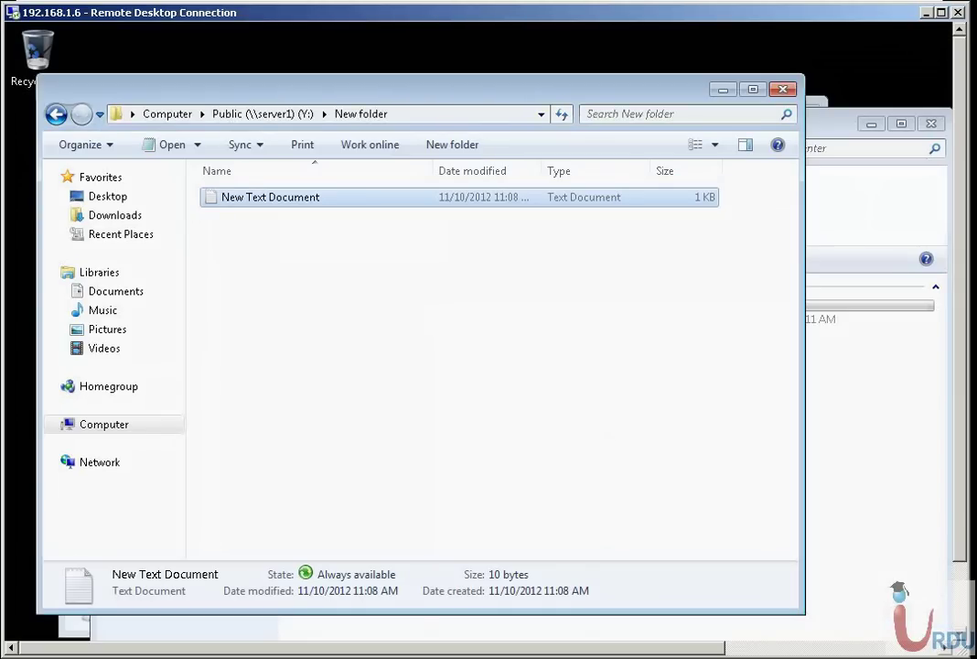
Step: Switch to the server1 remote session and open New Text Document from C:\Public\New folder to check its contents
key("alt+Tab")
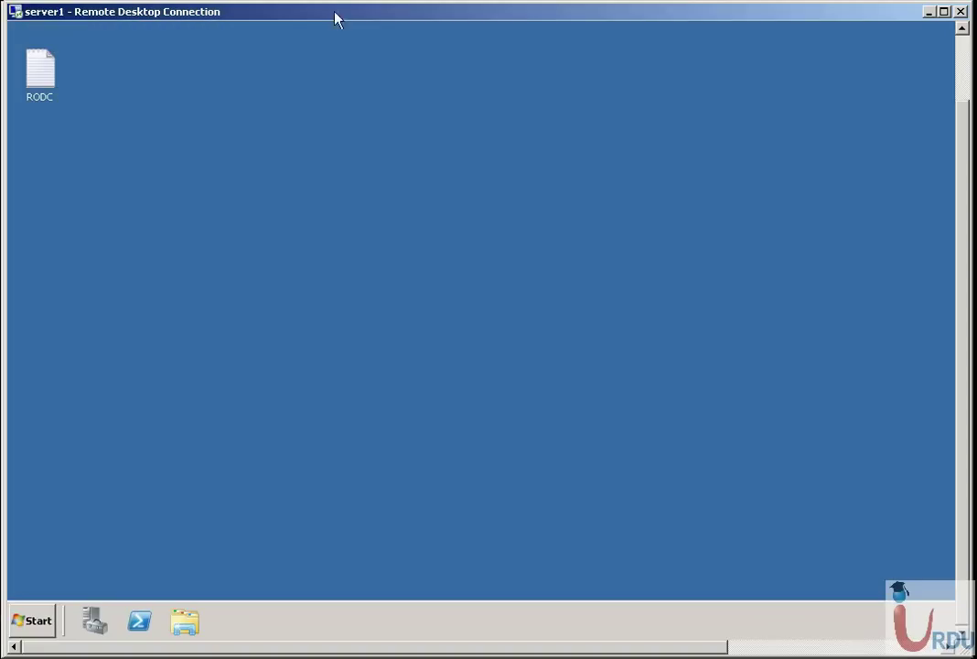
left_click(44, 624)
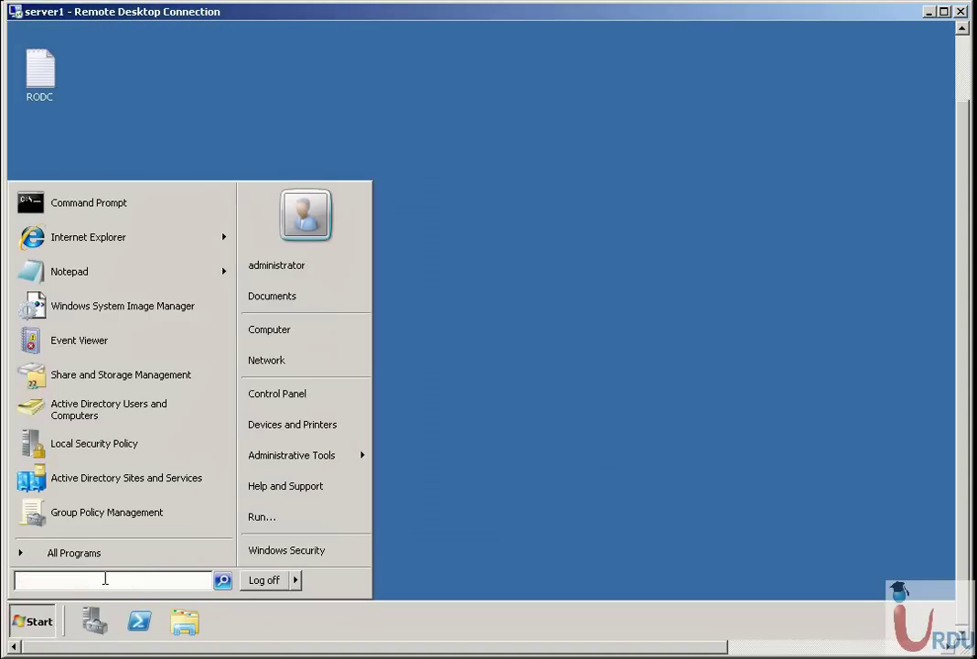
type("c:\\")
key("Return")
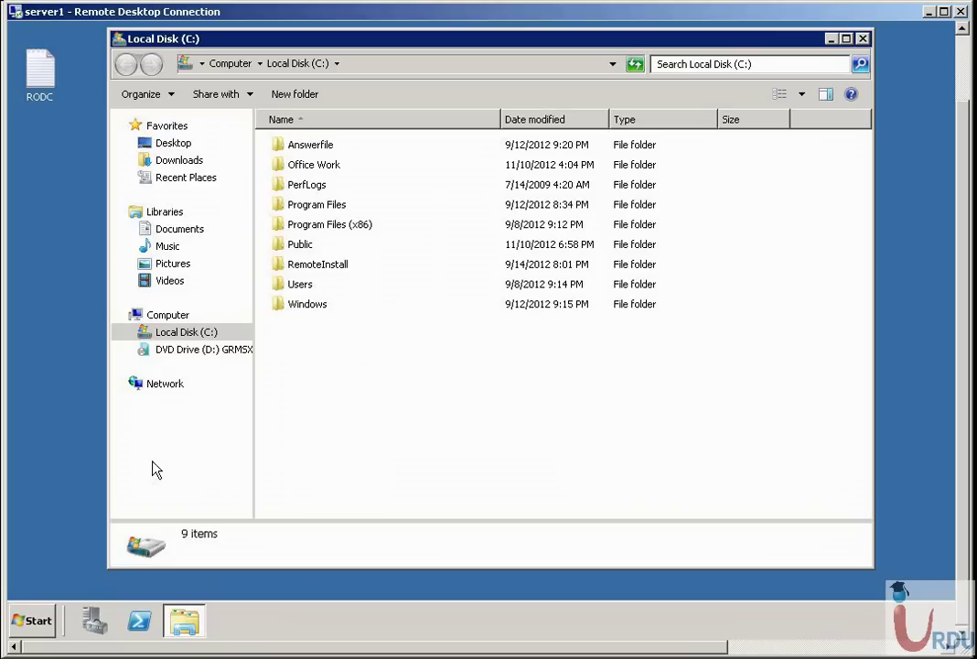
double_click(311, 247)
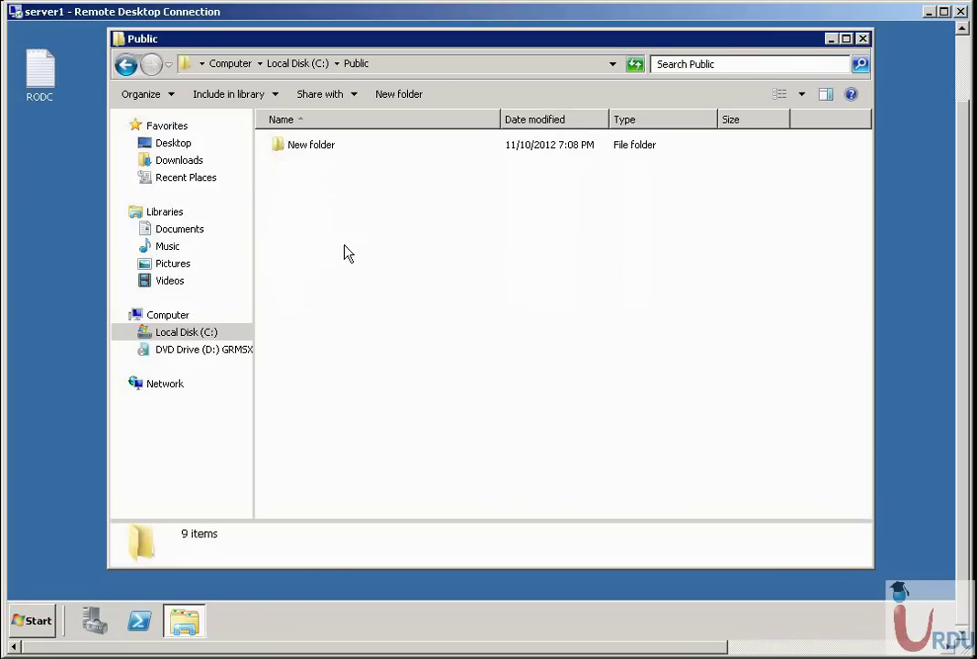
double_click(292, 147)
double_click(309, 148)
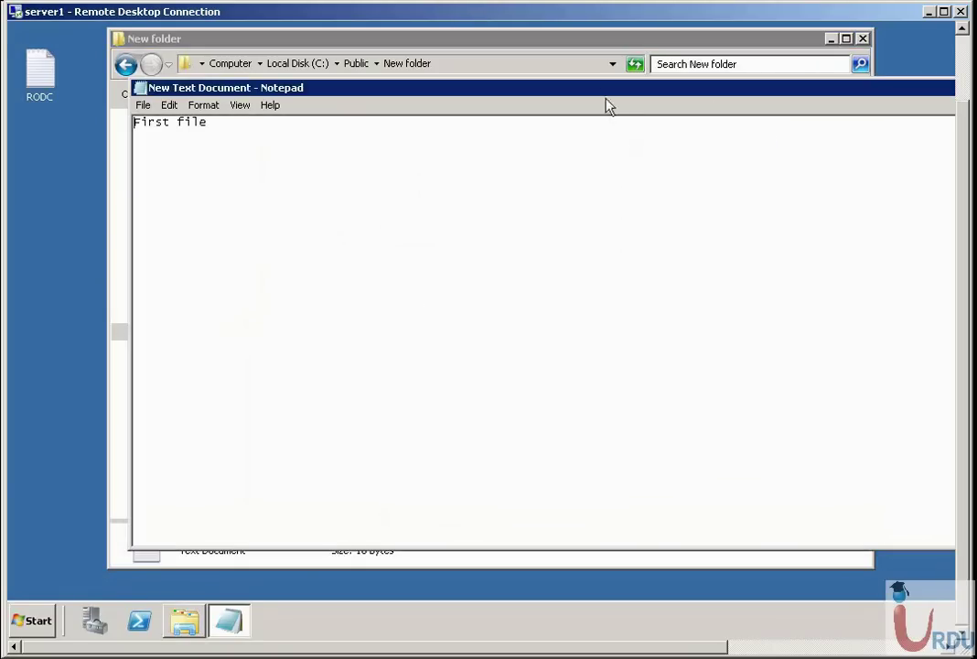
left_click_drag(601, 92, 551, 107)
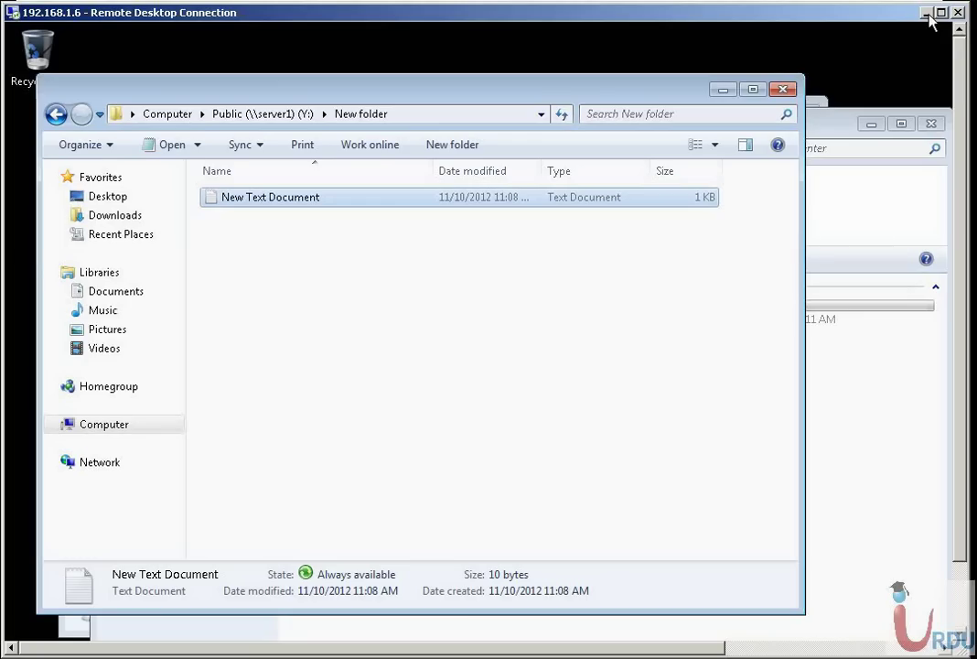
Step: Go up to the root of the Public (Y:) drive on the 192.168.1.6 client, and close the drive and Sync Center windows
left_click(249, 115)
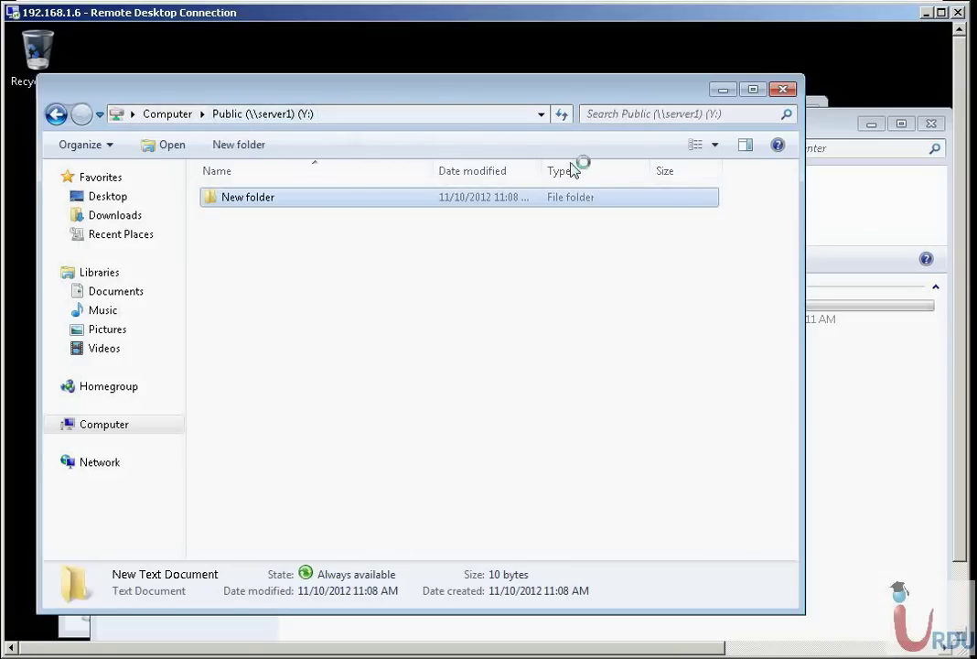
left_click(784, 89)
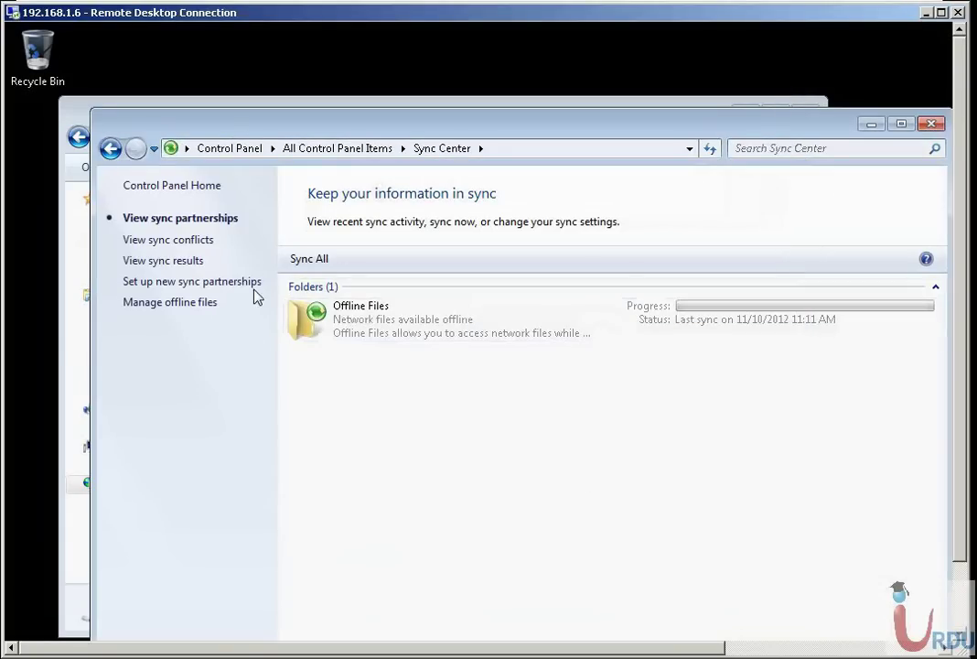
left_click(931, 124)
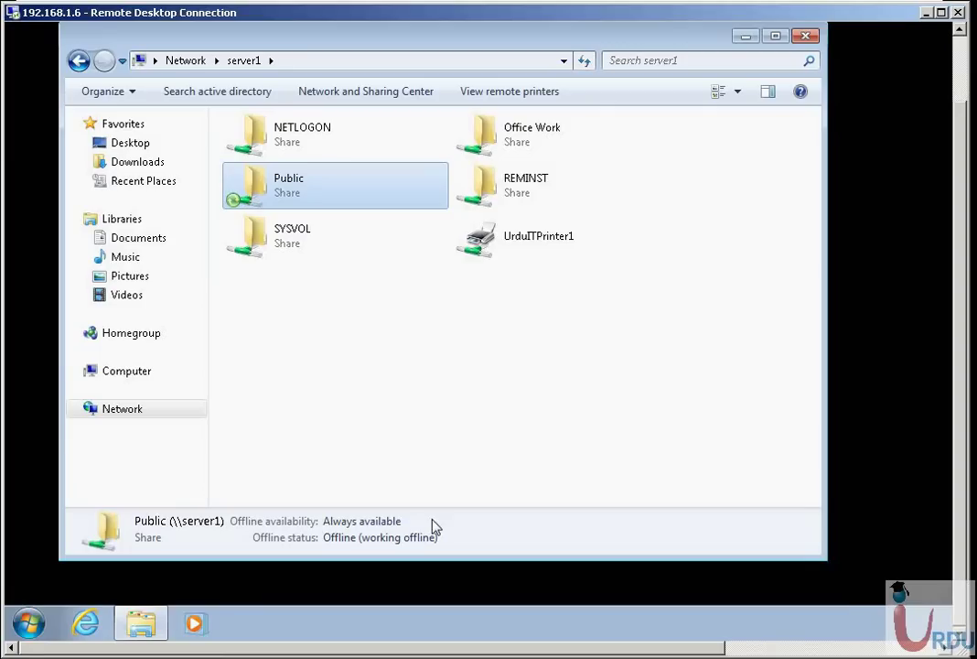
Step: Open Computer on the client, sync the offline files of the mapped Public (Y:) drive, and open that drive
left_click(29, 624)
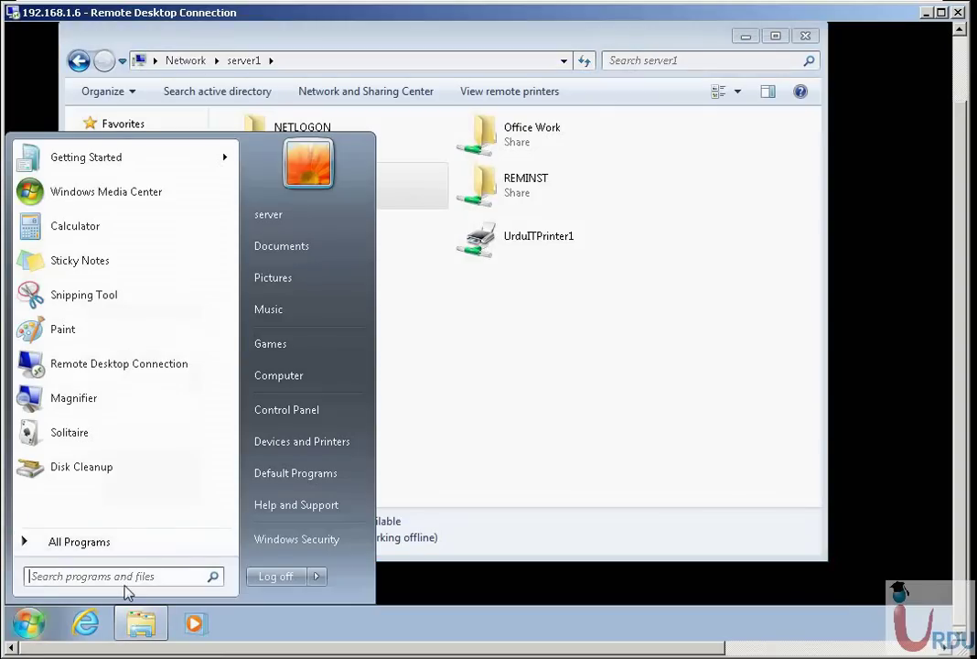
type("c:")
key("Return")
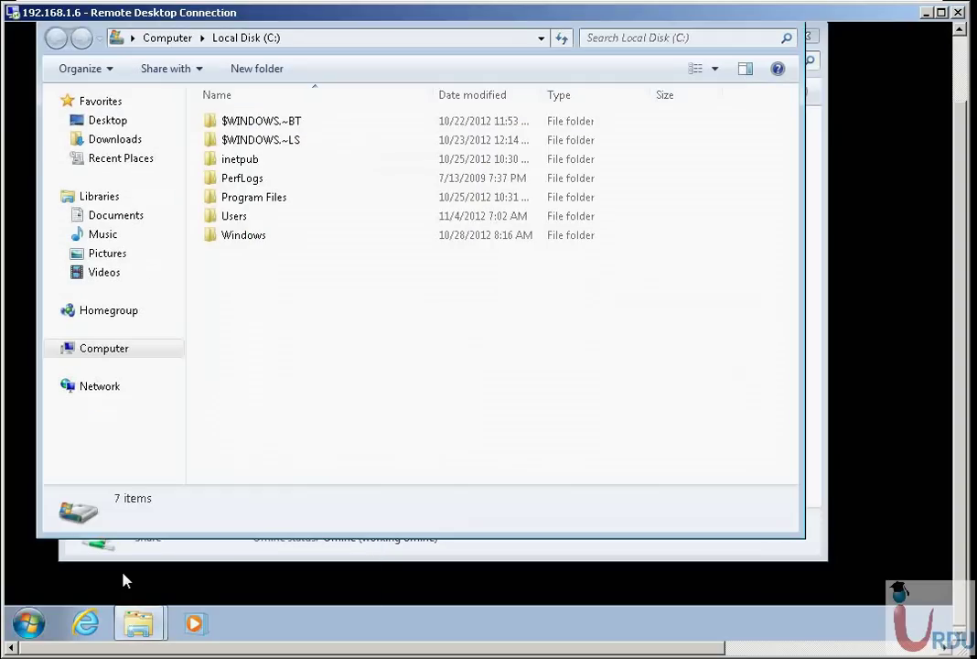
key("alt+Up")
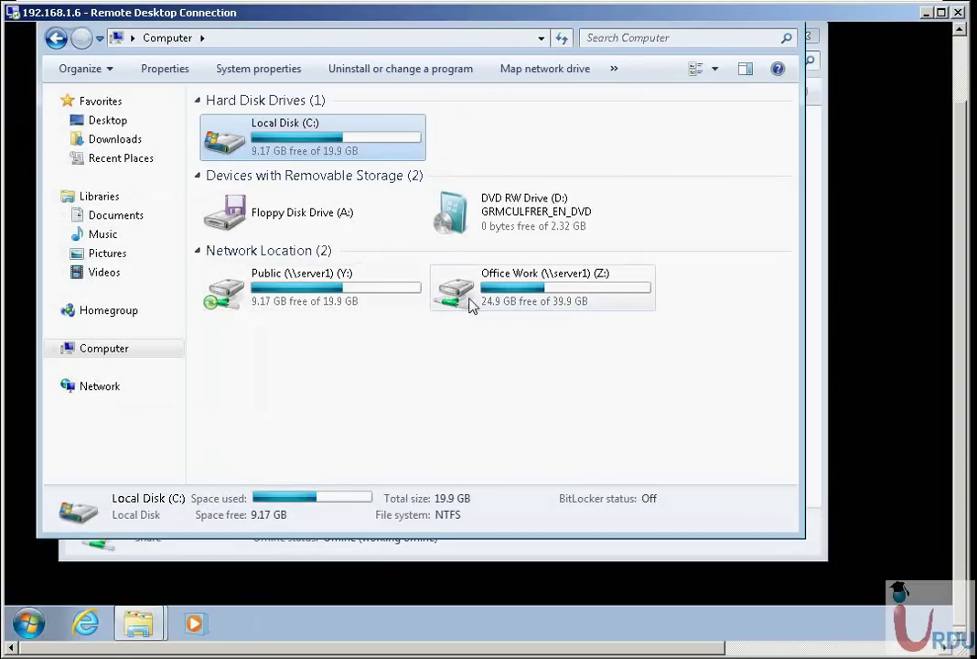
left_click(472, 305)
right_click(469, 299)
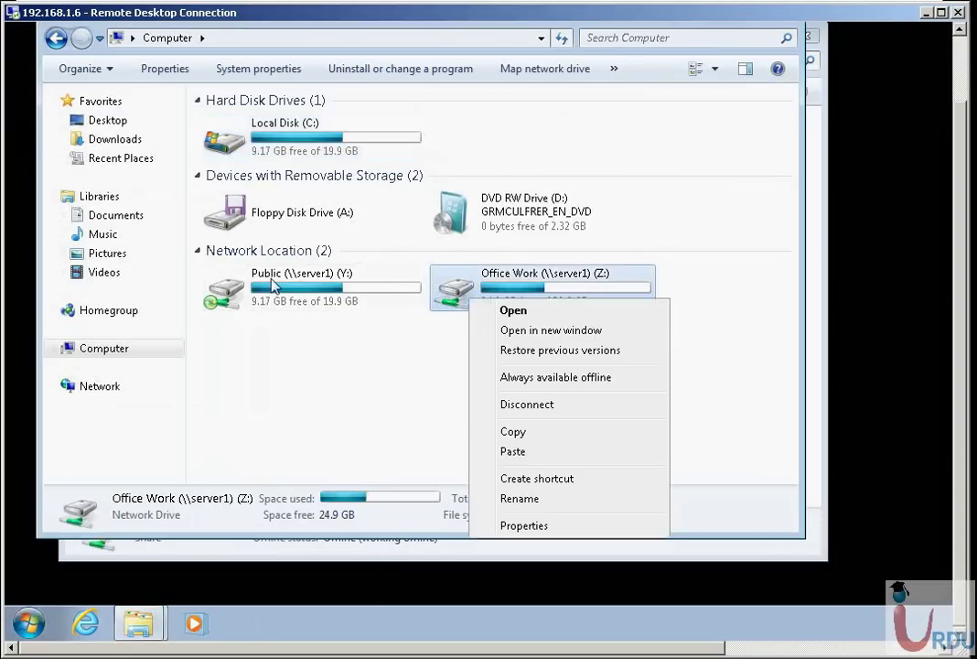
right_click(272, 281)
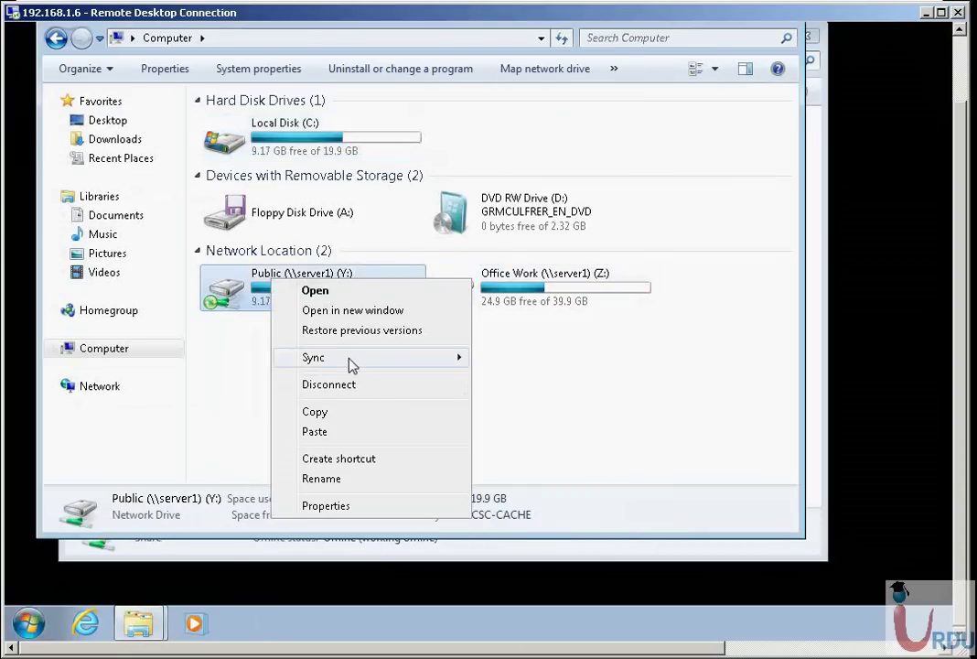
mouse_move(350, 359)
left_click(585, 356)
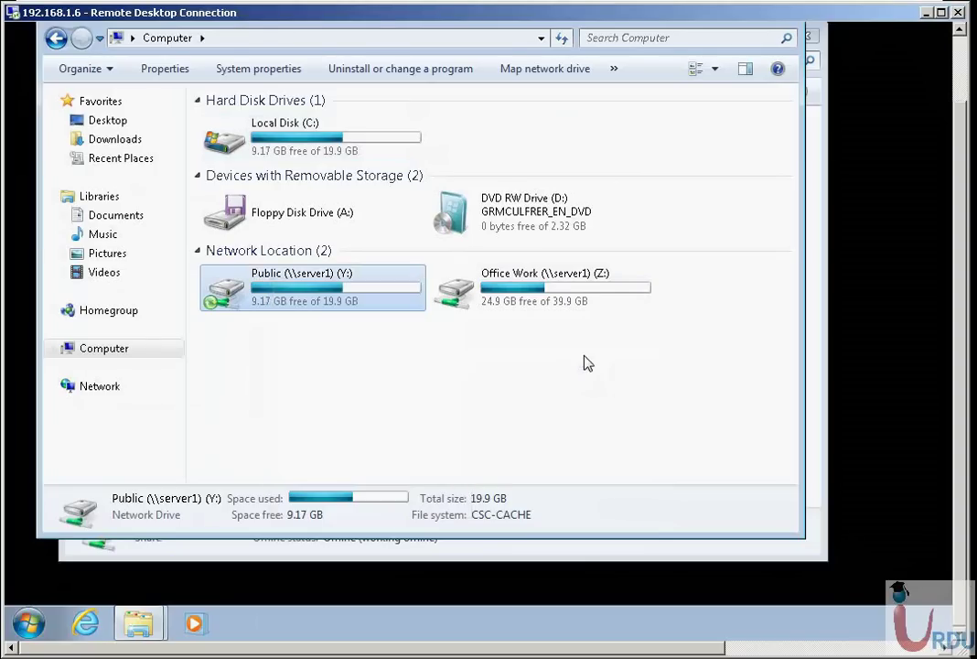
double_click(365, 286)
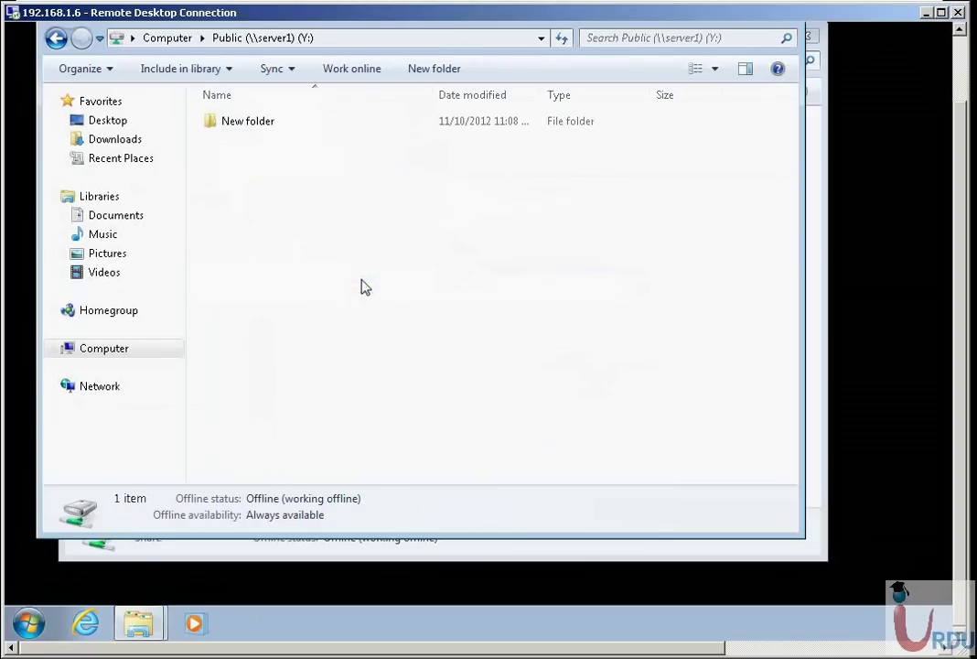
Step: Bring the Public (Y:) drive back online, return to Computer, and sync the drive's offline files
left_click(358, 69)
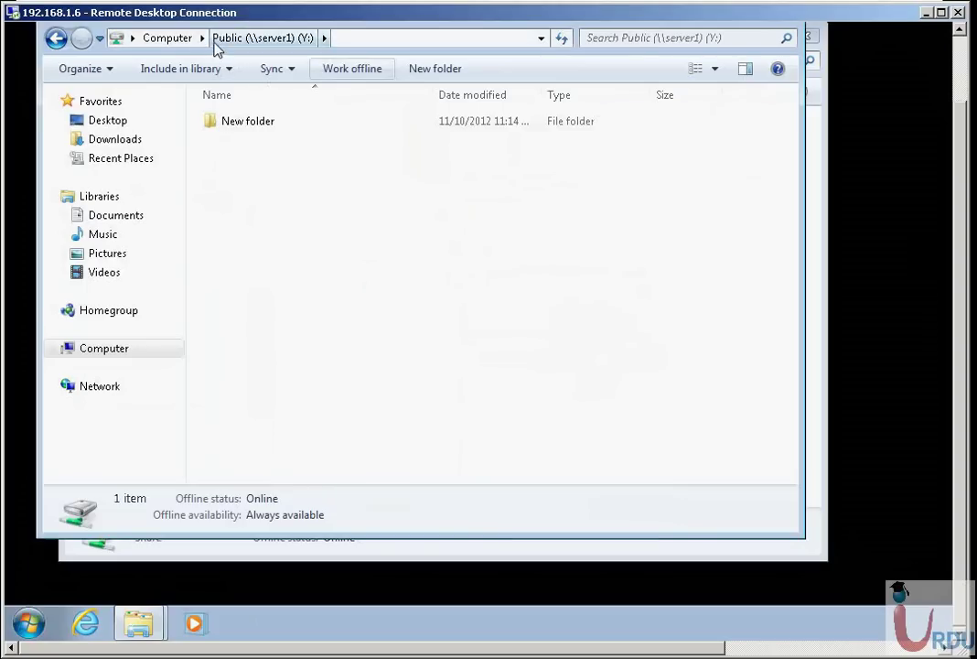
left_click(184, 42)
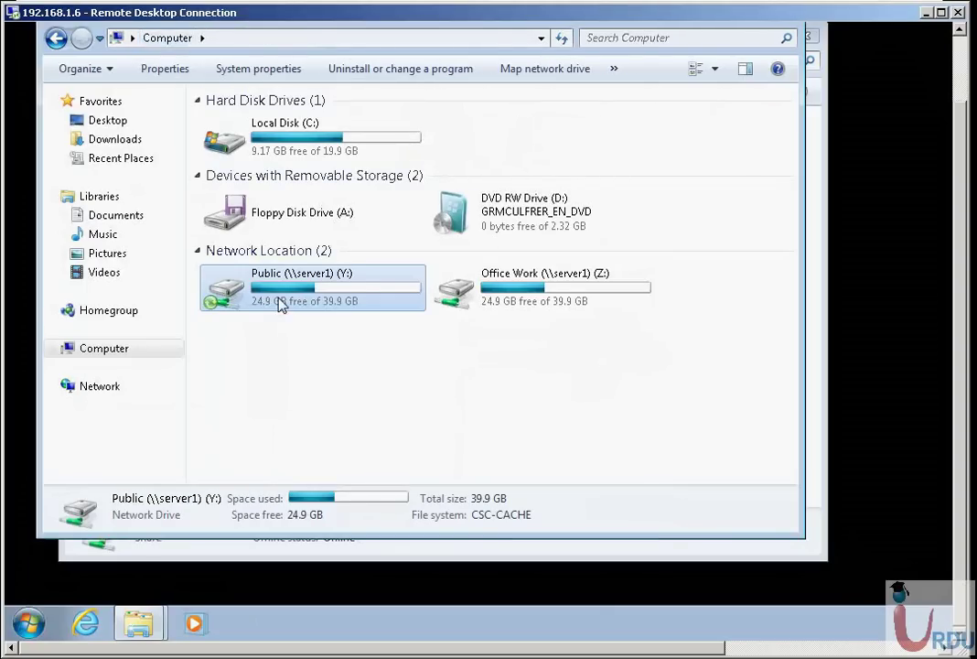
right_click(280, 304)
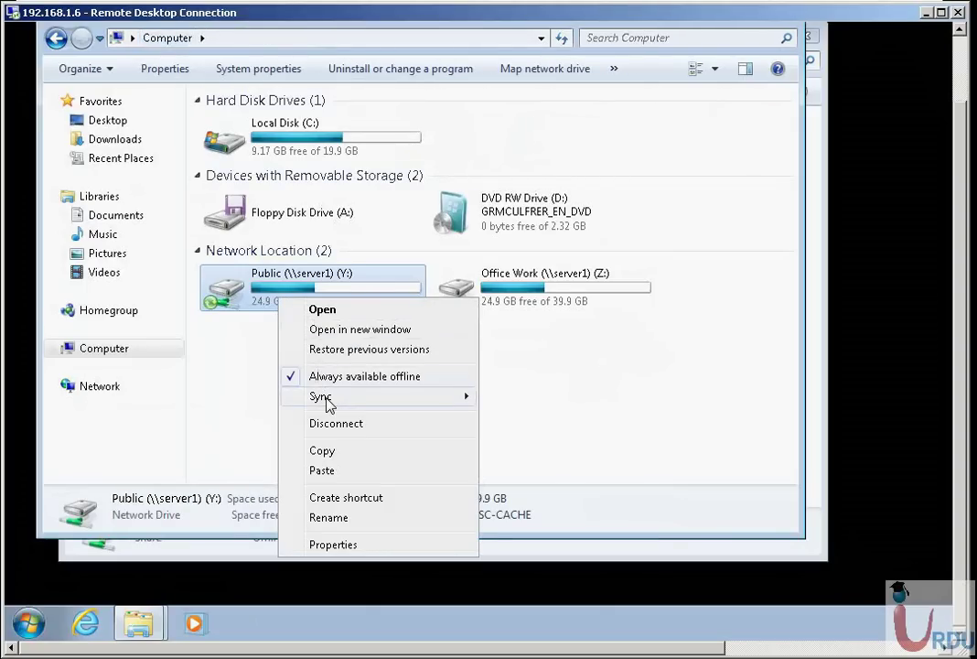
mouse_move(327, 403)
left_click(533, 402)
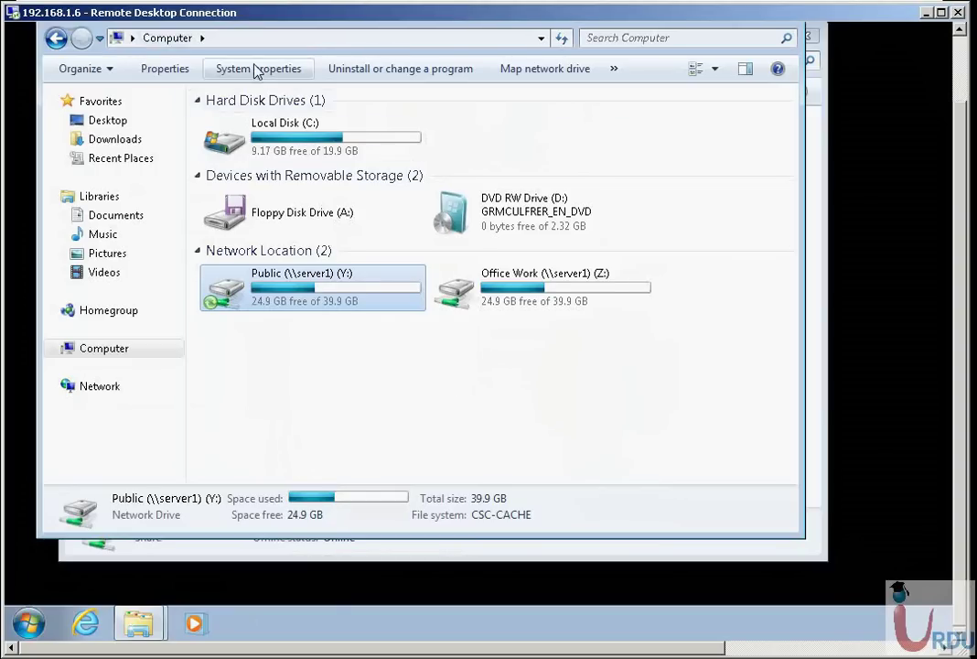
Step: Open Sync Center from the Computer window and select the Offline Files partnership to check its sync status
key("alt+f")
mouse_move(163, 64)
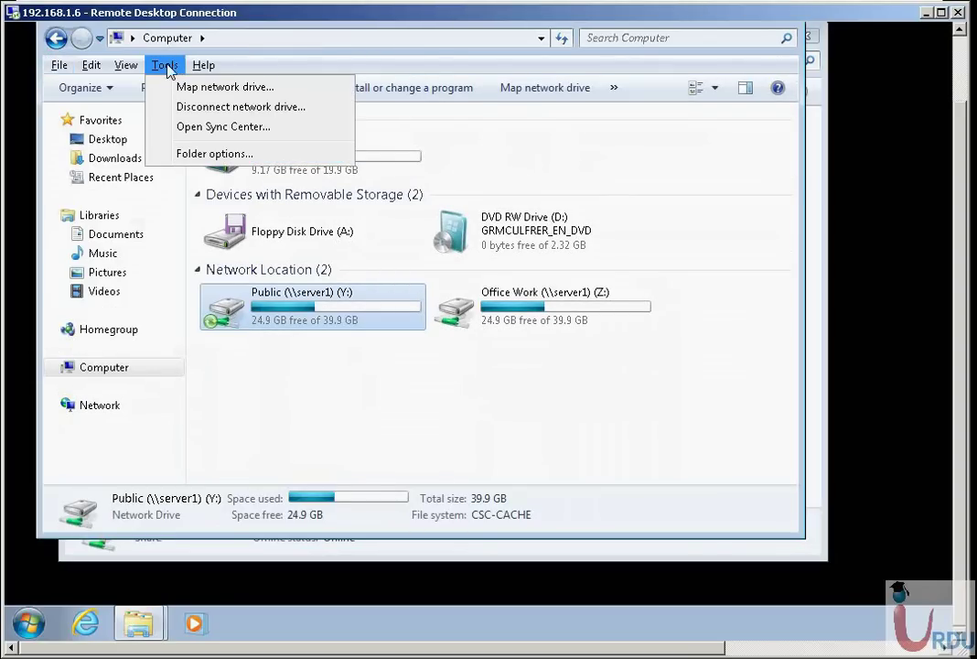
left_click(198, 129)
left_click(383, 258)
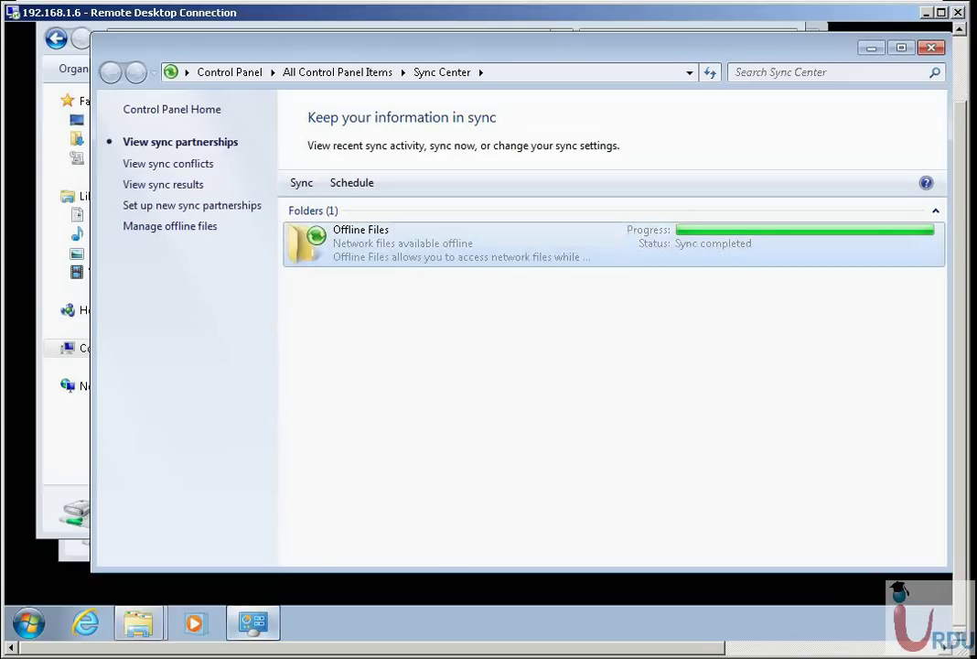
Step: Switch to the server1 remote session, refresh C:\Public\New folder, check the contents of New Text Document, and close the document
mouse_move(253, 627)
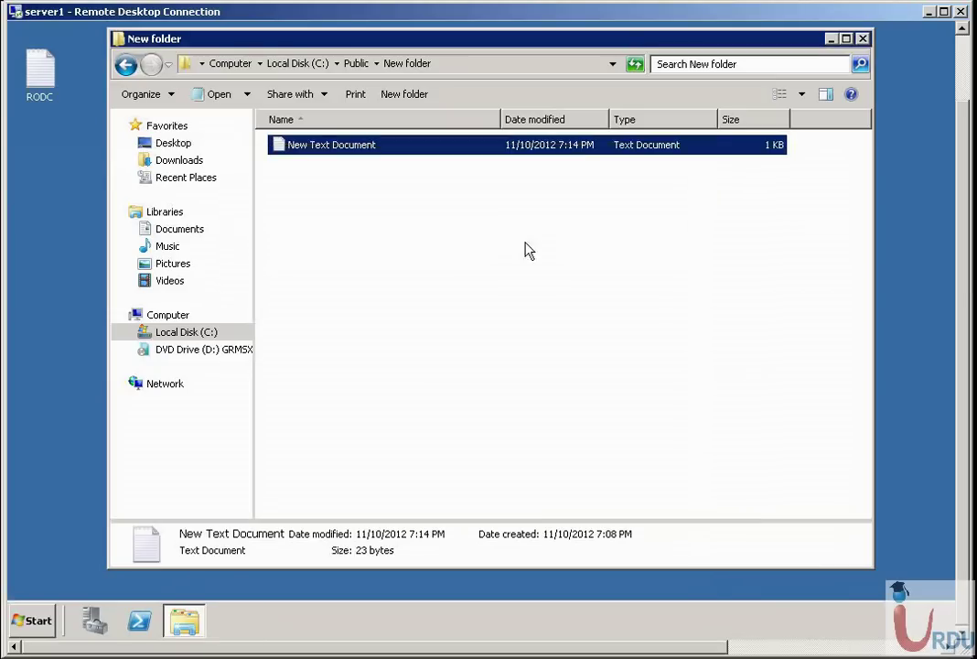
right_click(514, 230)
left_click(560, 284)
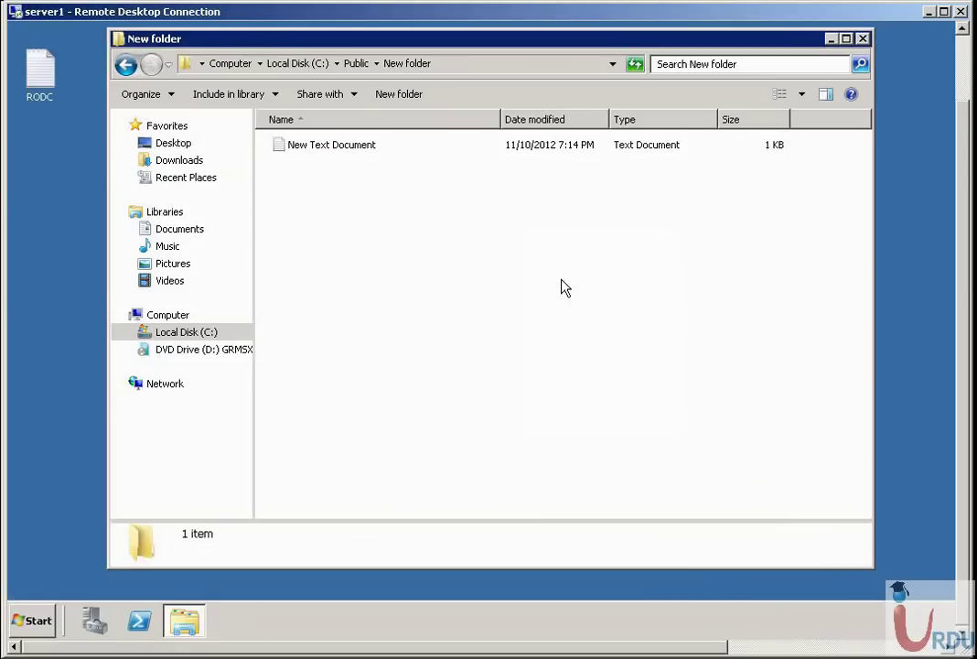
double_click(335, 148)
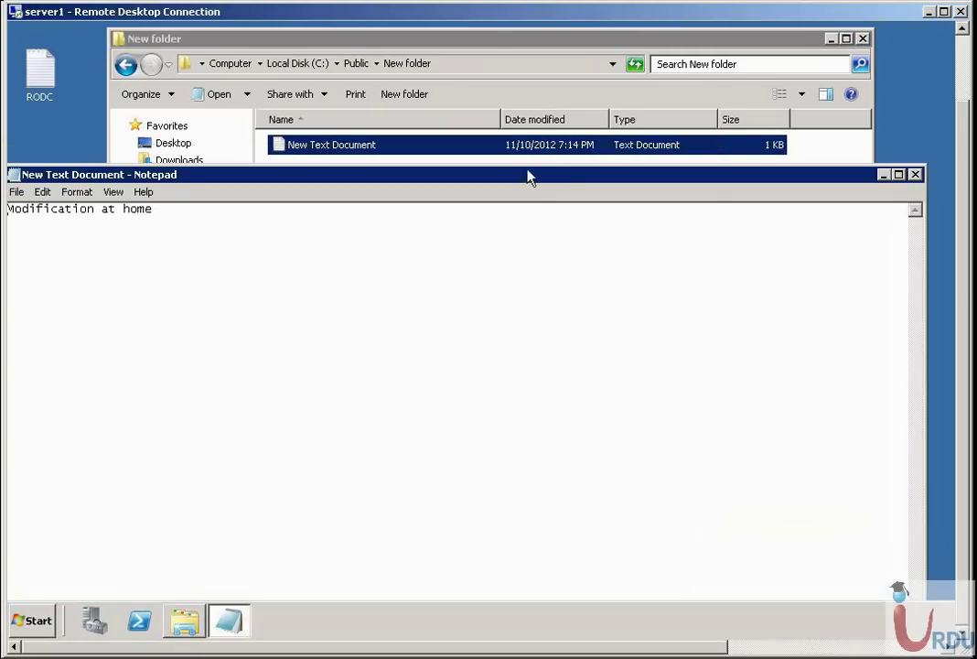
left_click_drag(528, 175, 556, 170)
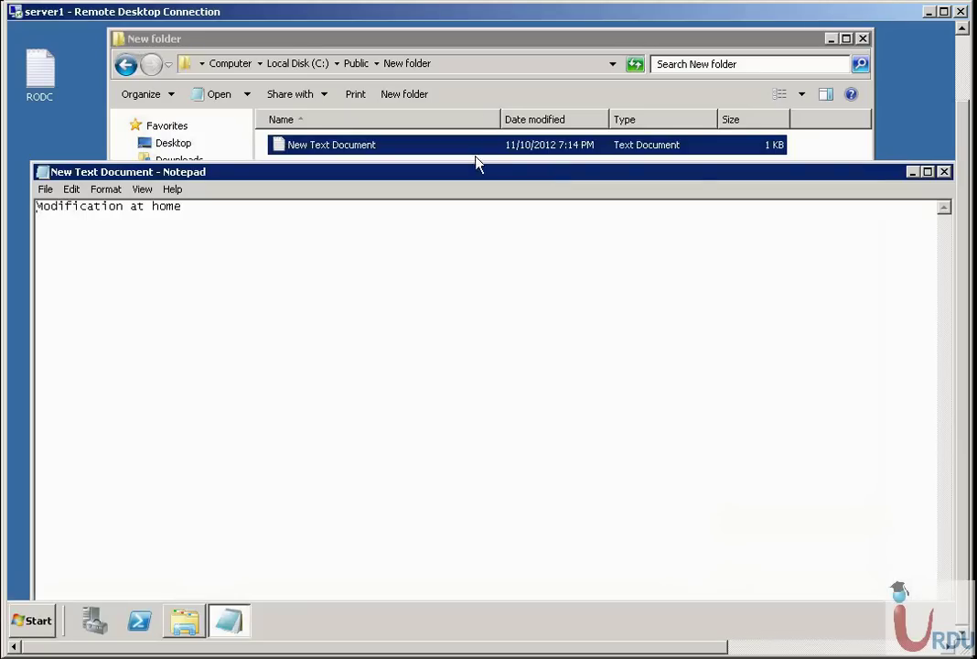
left_click(945, 172)
left_click(618, 249)
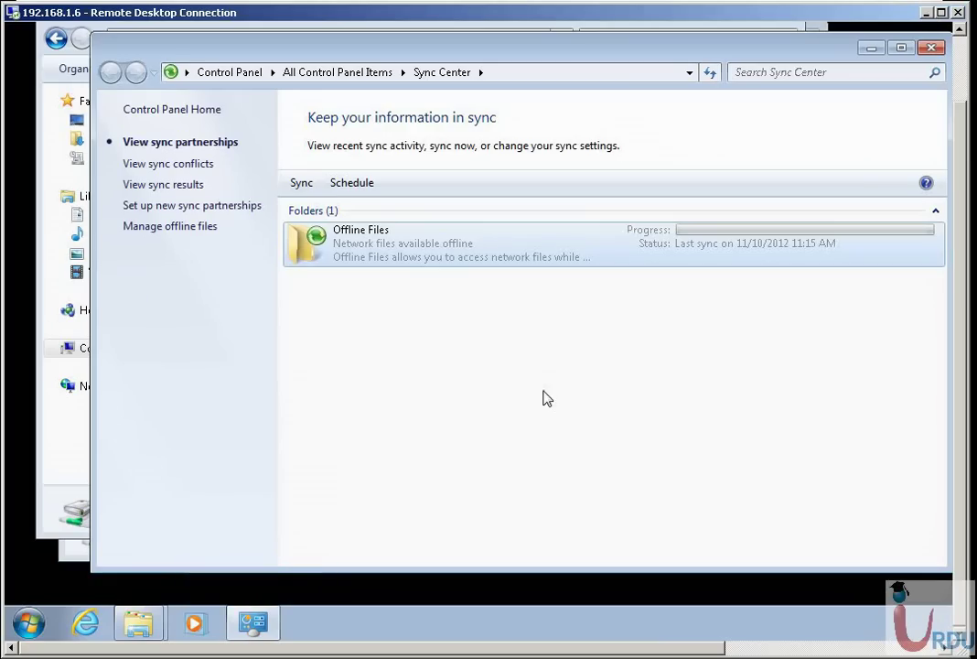
Step: Review the sync conflicts, sync results and general Offline Files settings in the client's Sync Center, and close the settings dialog
left_click(432, 410)
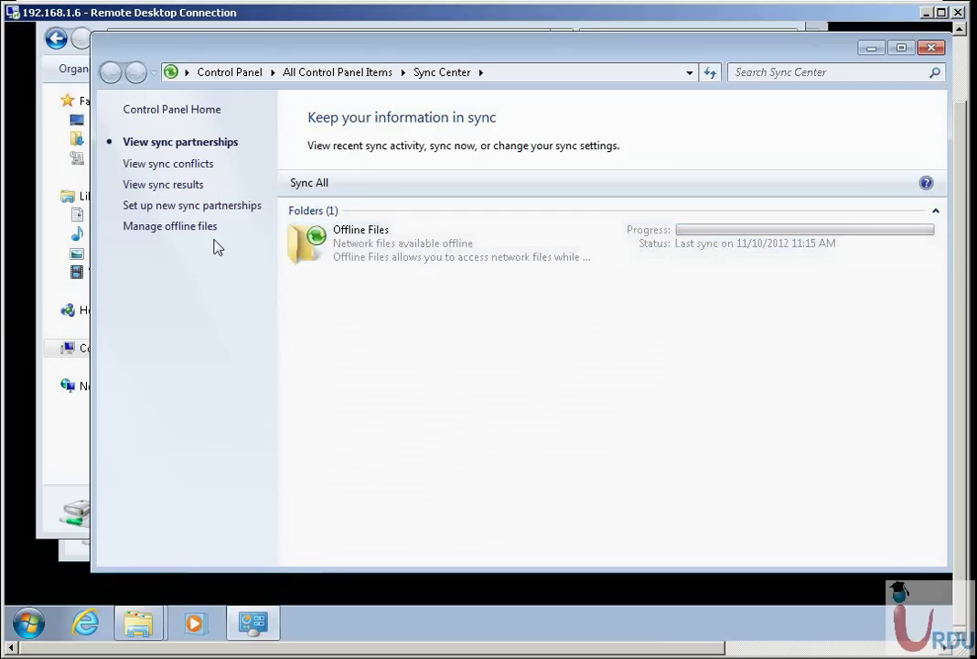
left_click(193, 164)
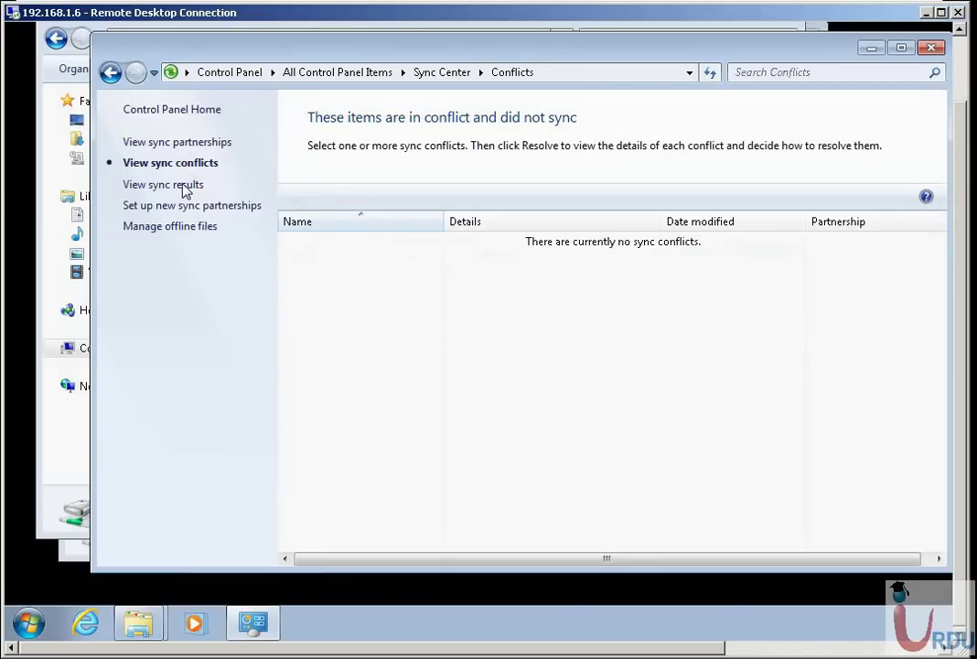
left_click(188, 184)
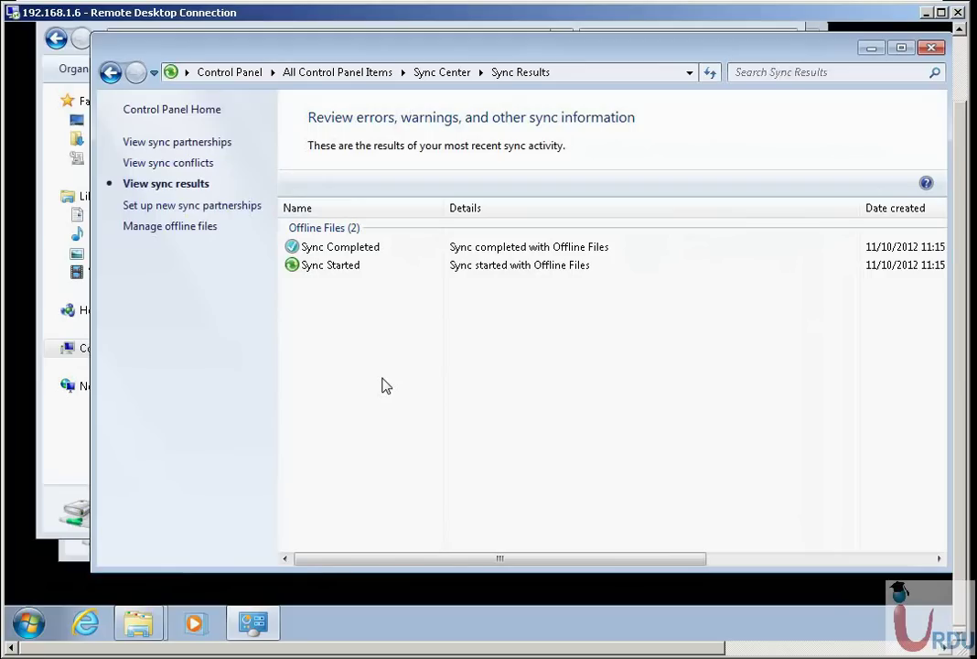
left_click(170, 227)
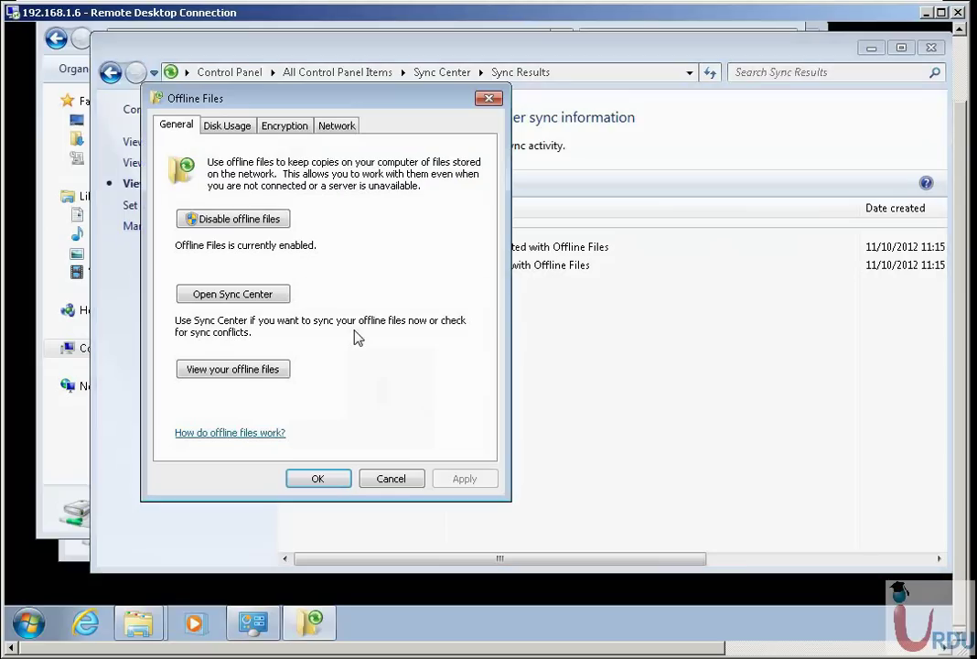
left_click(489, 100)
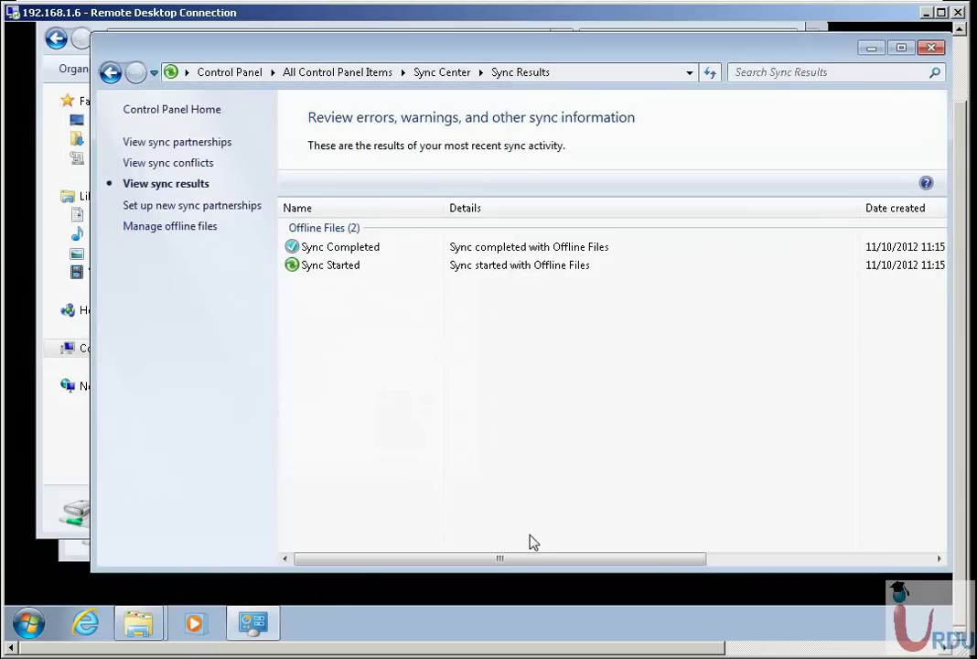